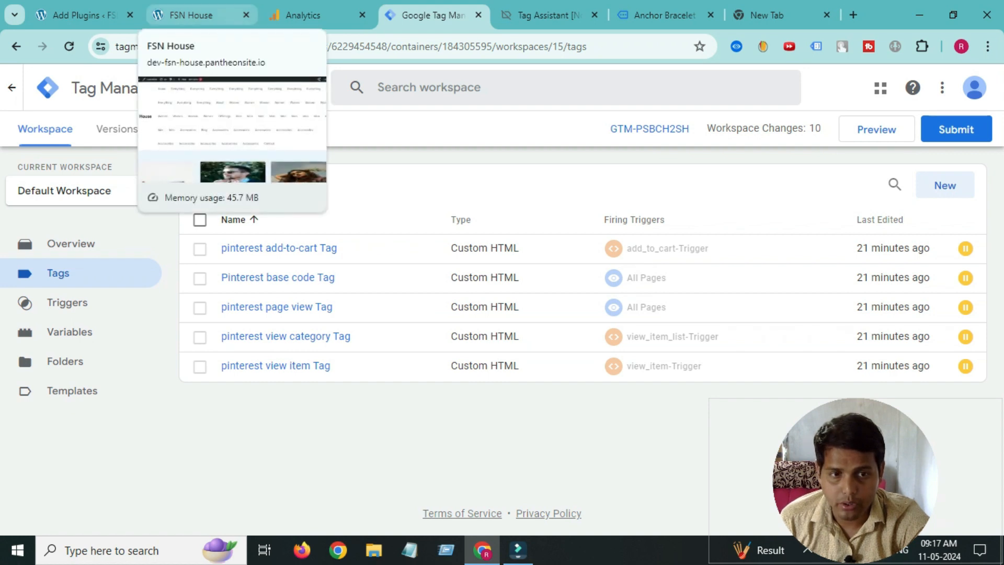
- Show the FSN House container's Install Google Tag Manager snippets, then return to WordPress Add Plugins
left_click(194, 15)
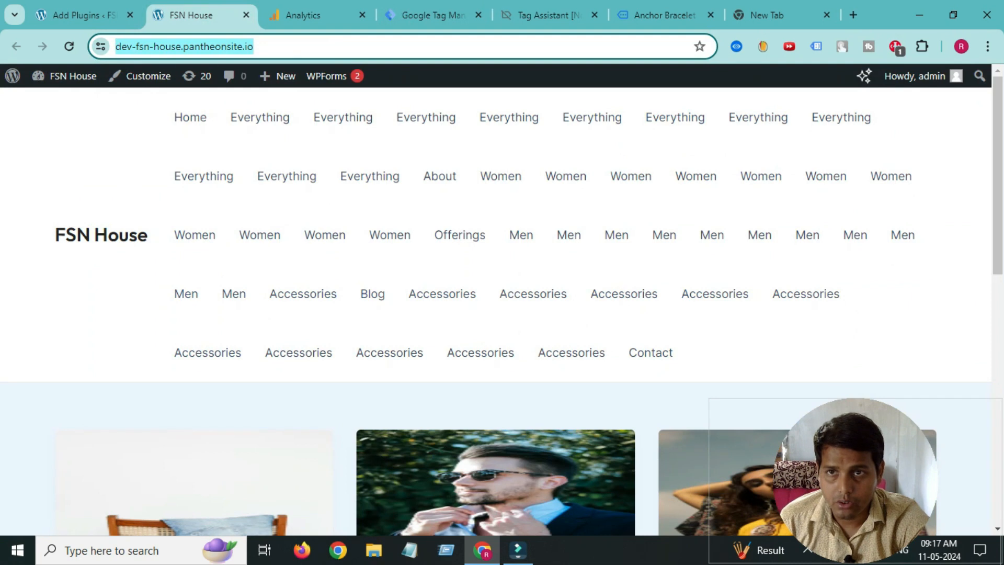
left_click(83, 15)
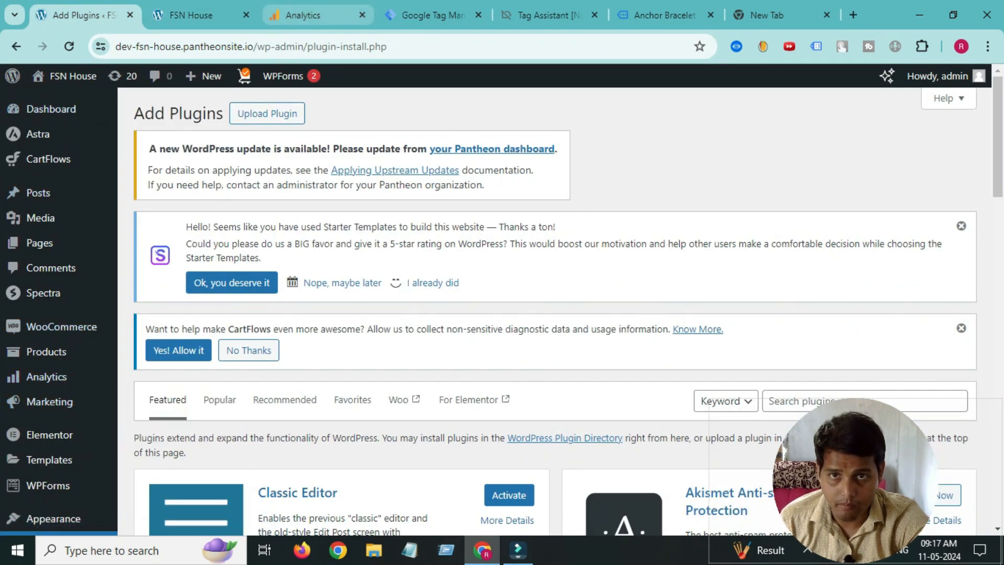
left_click(429, 16)
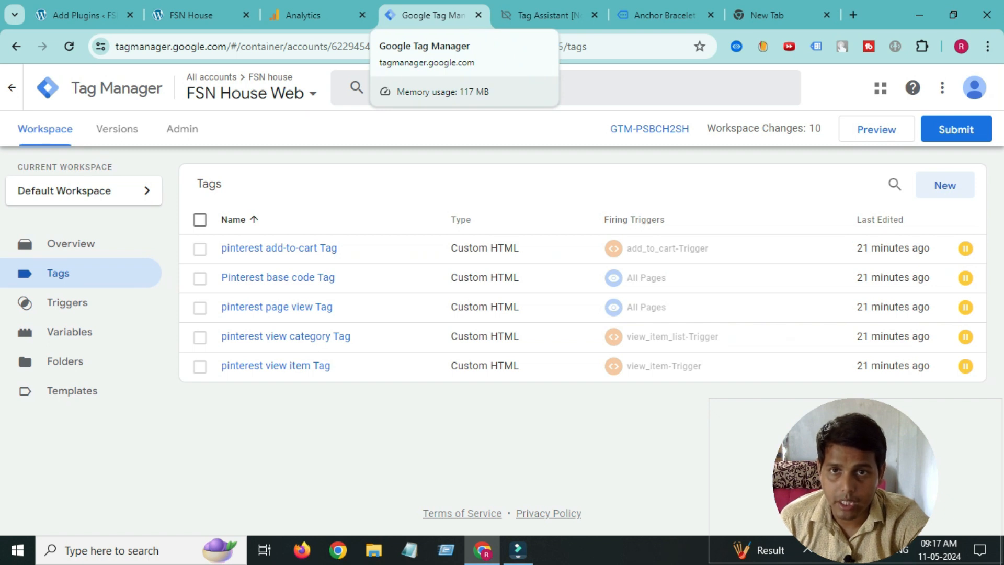
left_click(78, 14)
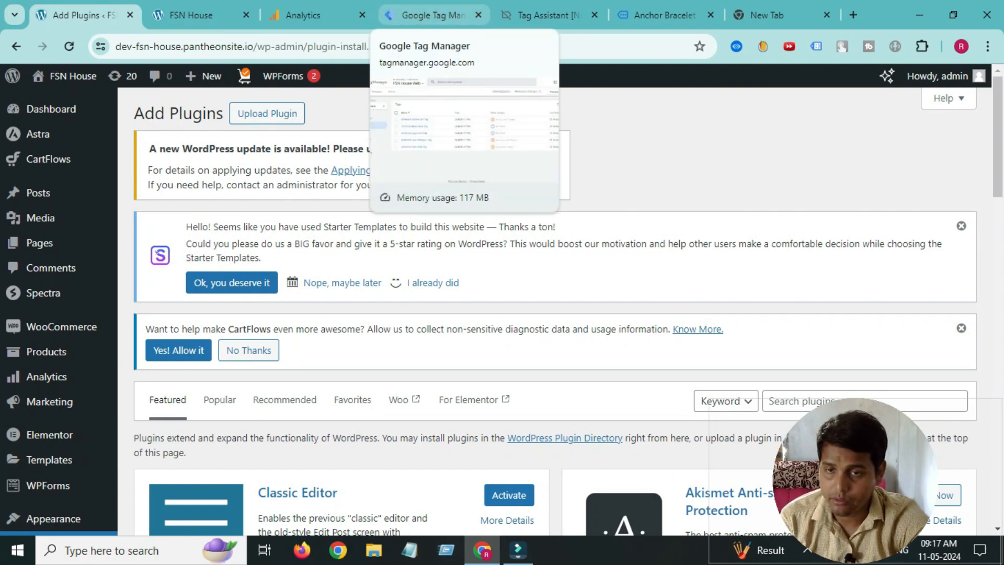
left_click(434, 15)
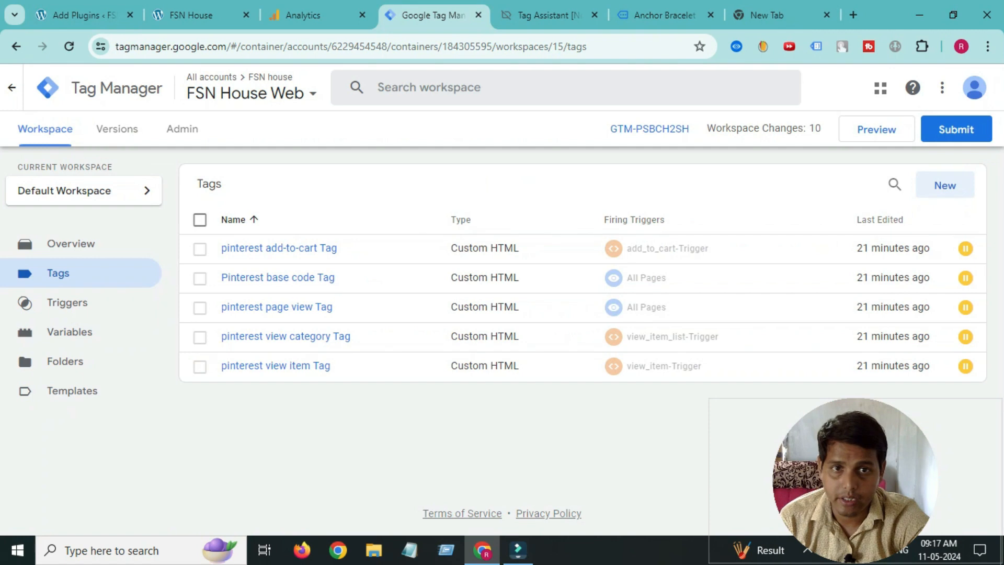
left_click(650, 128)
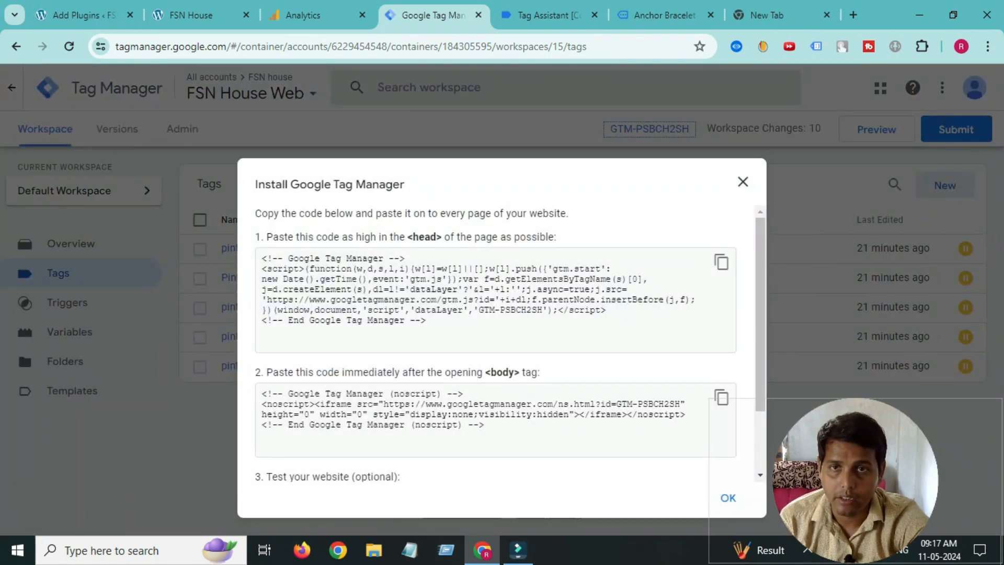
left_click(84, 14)
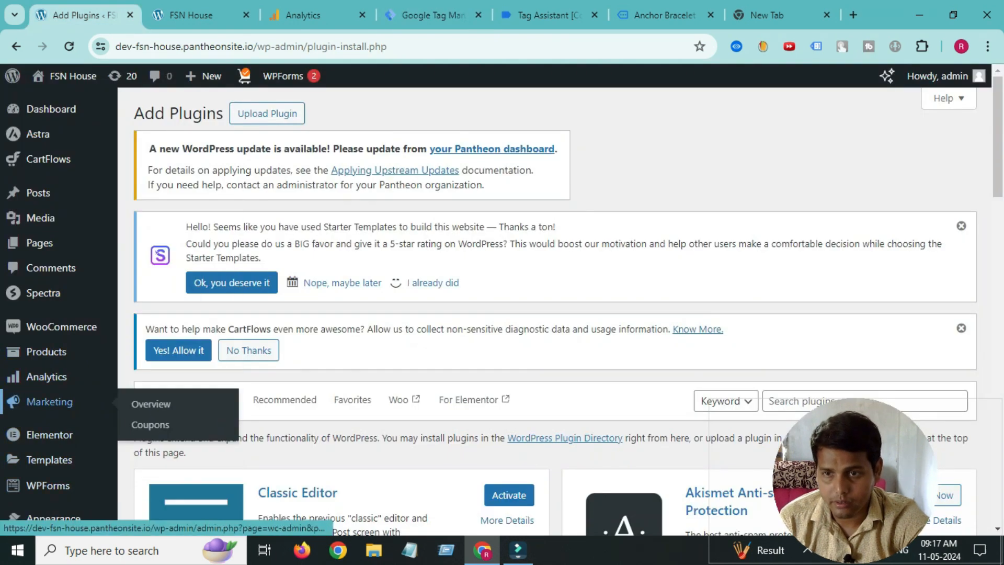
- Search Add New Plugin for gtm4wp, install GTM4WP, and open the Installed Plugins list
scroll(53, 408, "down", 3)
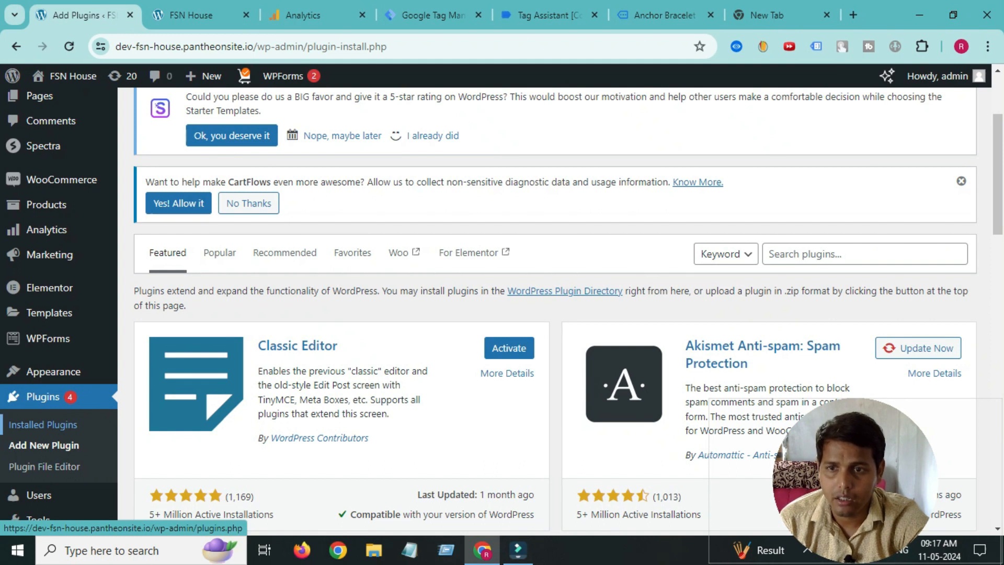
left_click(44, 446)
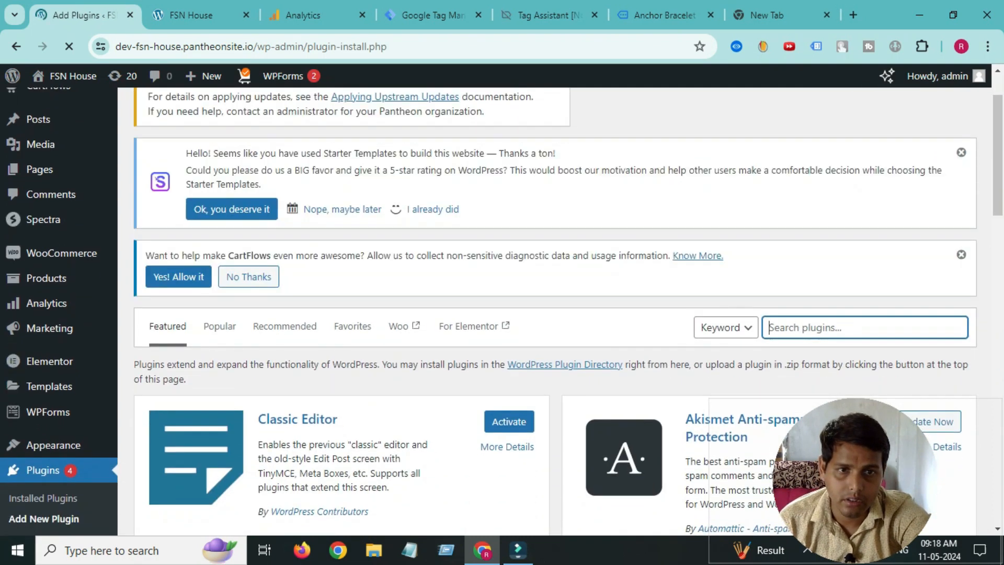
type("g")
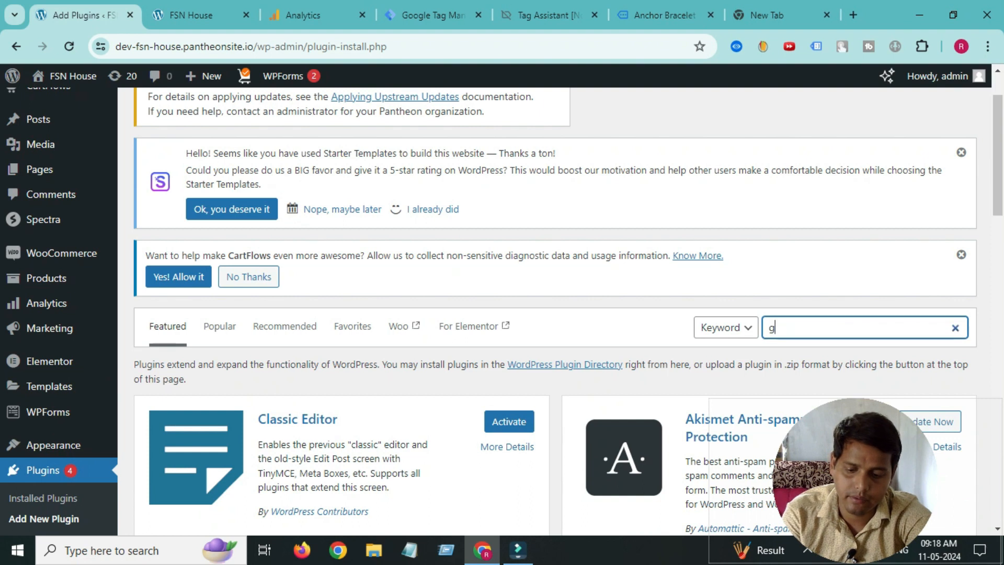
type("tm4")
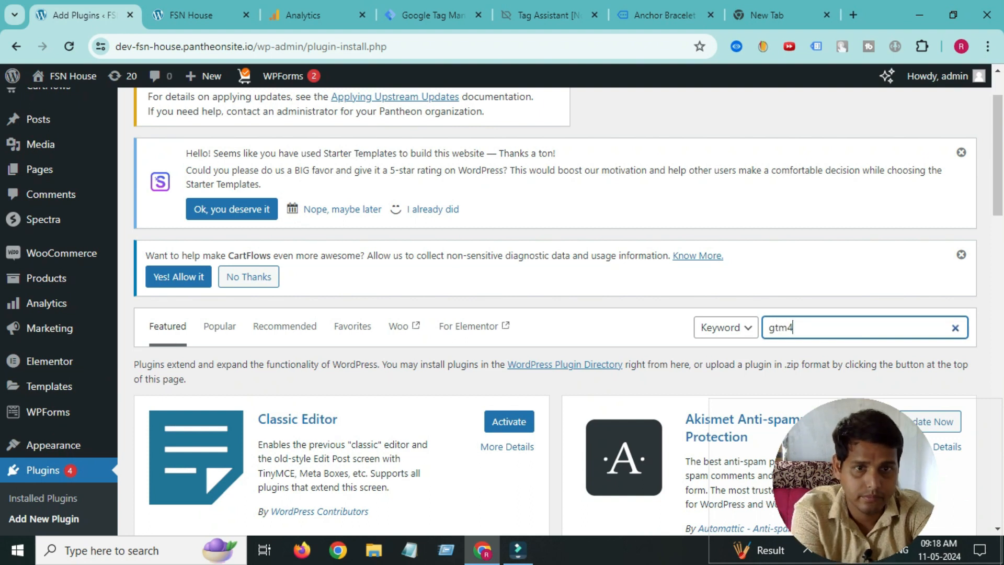
type("wp")
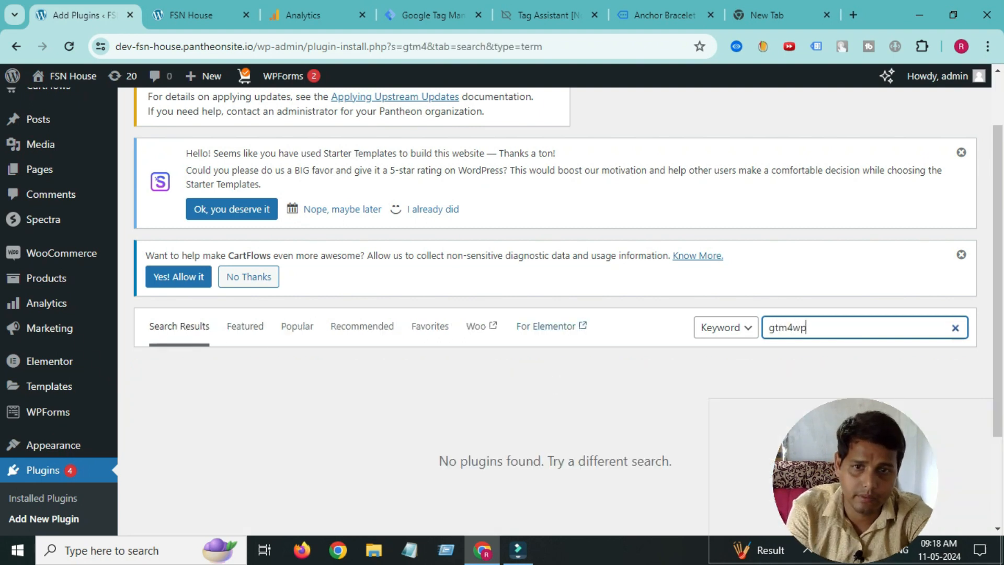
scroll(503, 314, "down", 1)
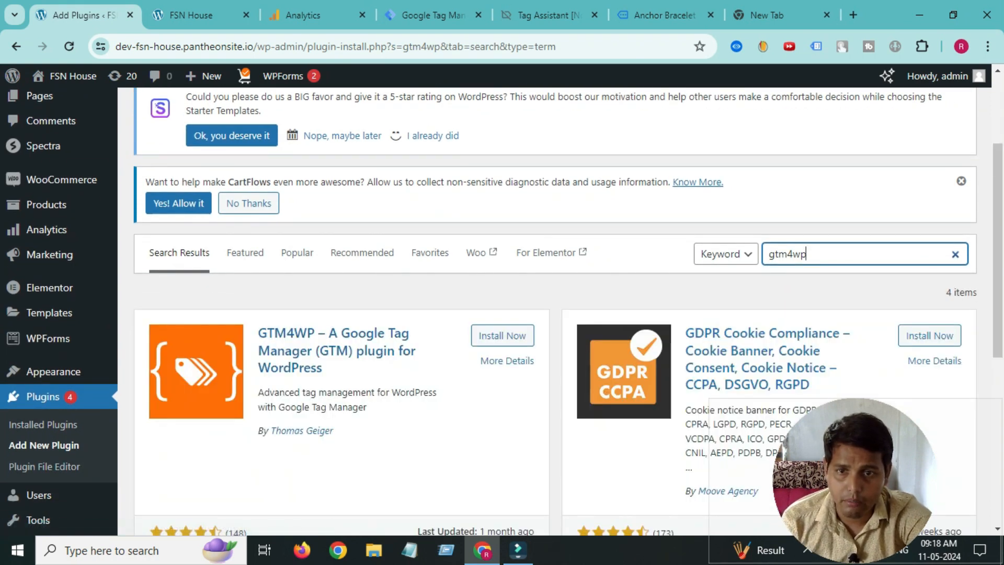
left_click(502, 335)
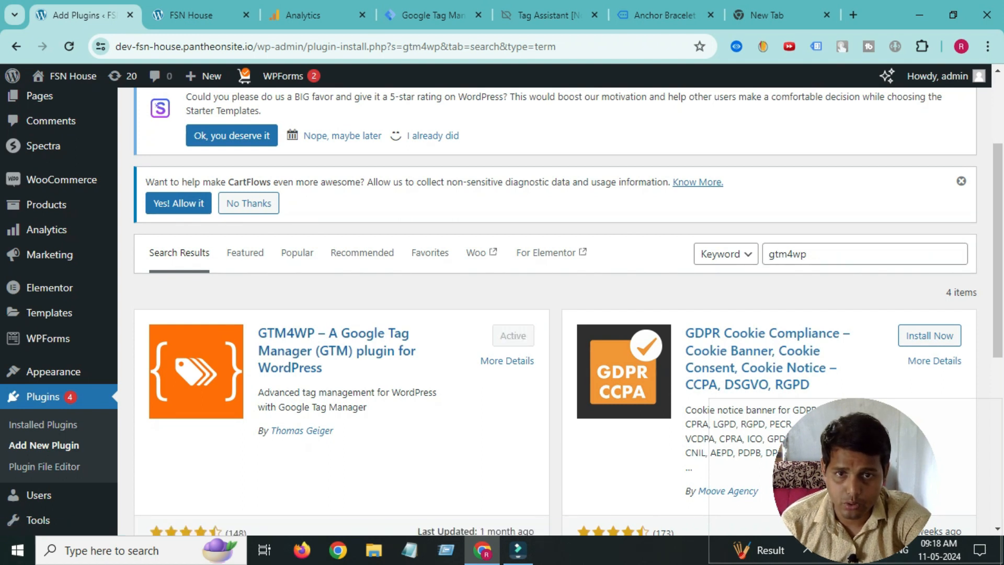
scroll(555, 313, "down", 1)
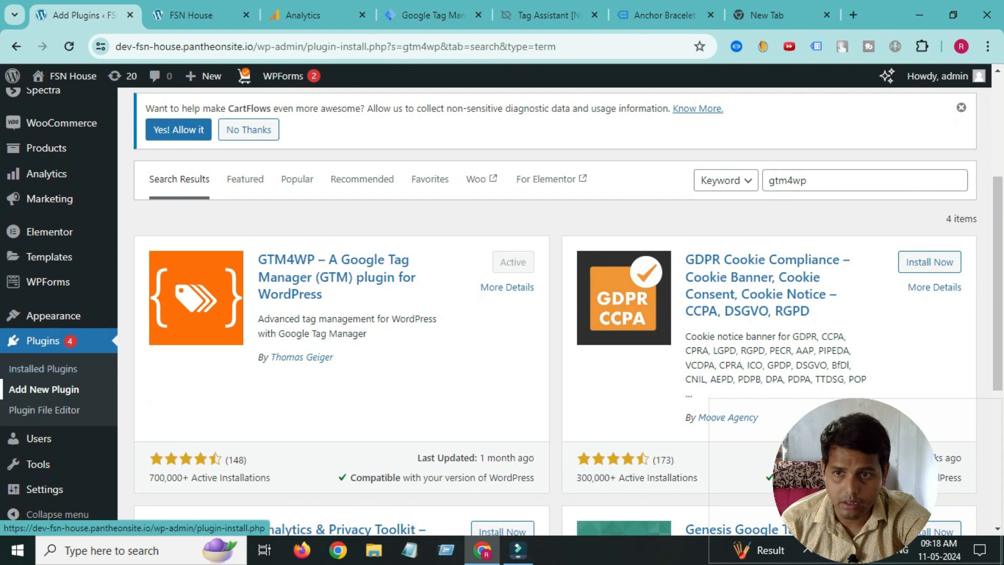
left_click(43, 369)
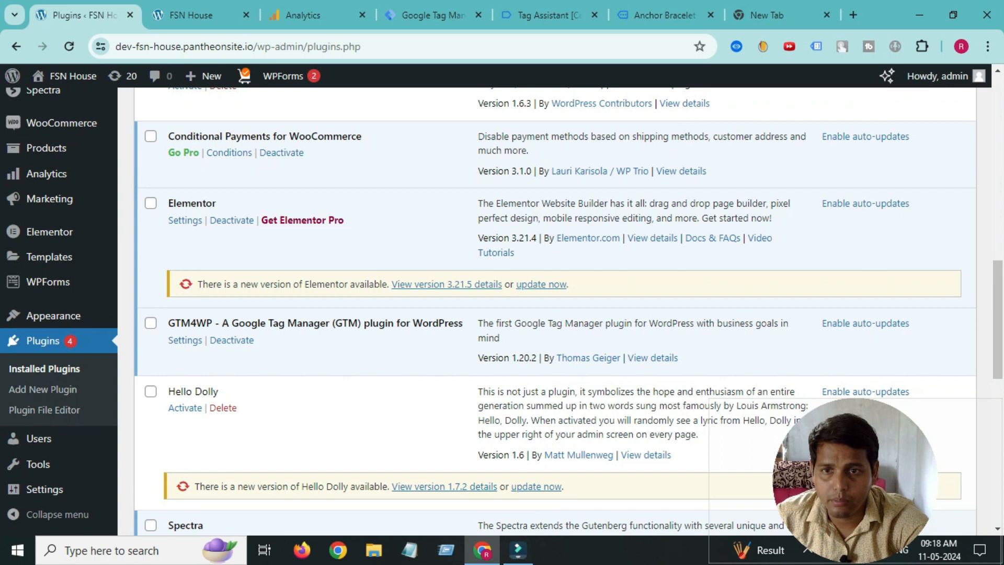
- Open the GTM4WP settings and focus the Google Tag Manager ID field
left_click(185, 340)
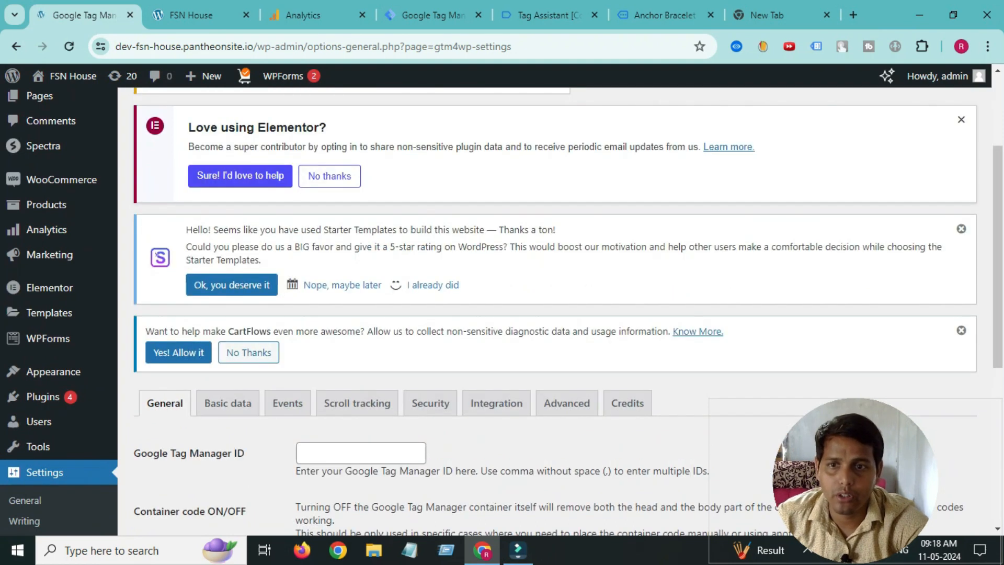
scroll(554, 312, "down", 1)
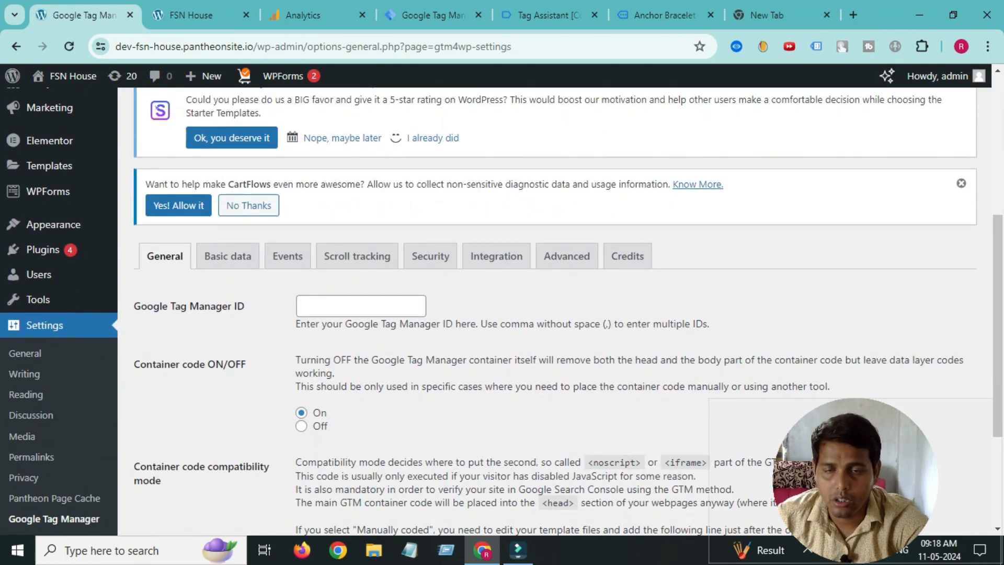
left_click(361, 306)
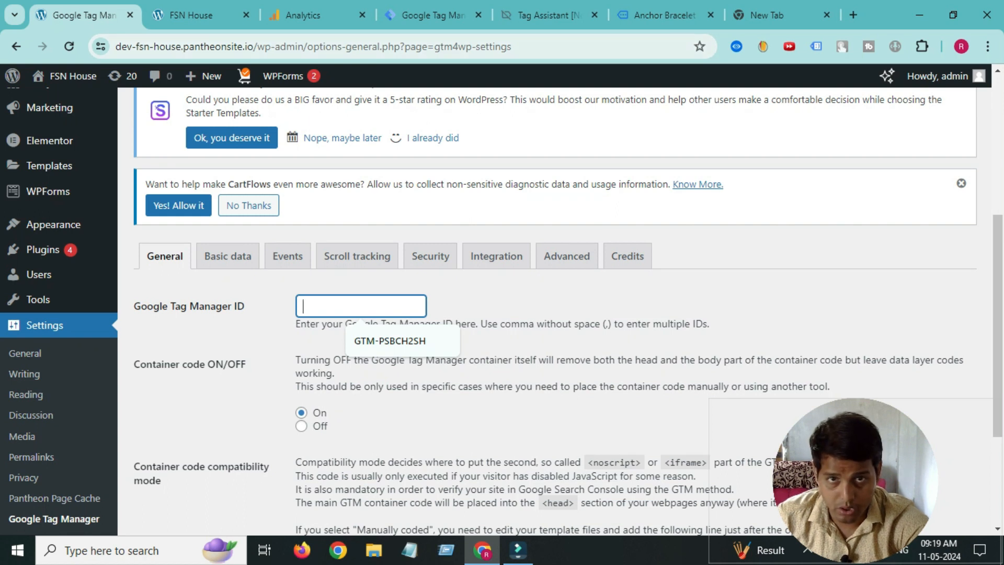
- Copy the container ID from the head code snippet in Tag Manager's Install dialog
left_click(434, 15)
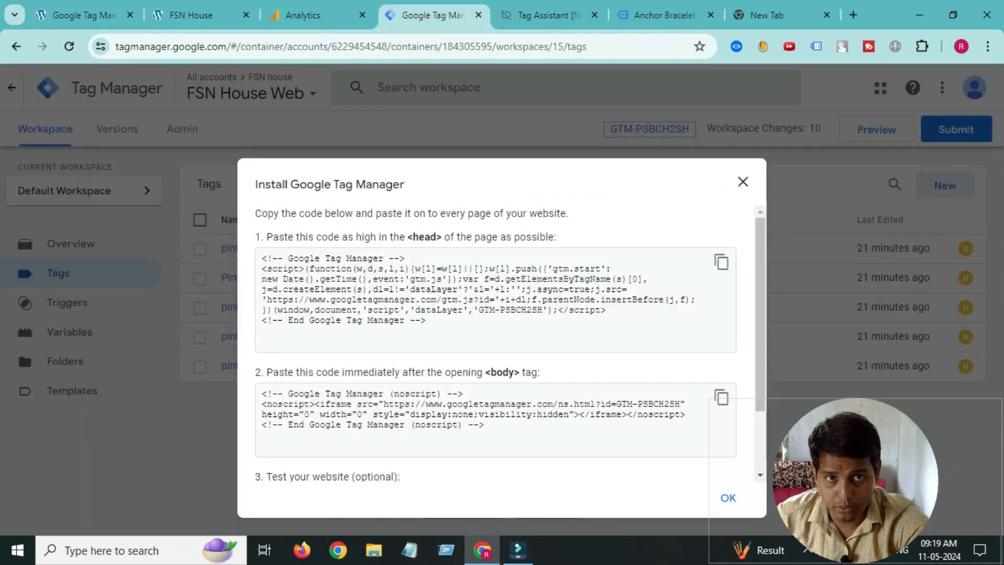
left_click(742, 182)
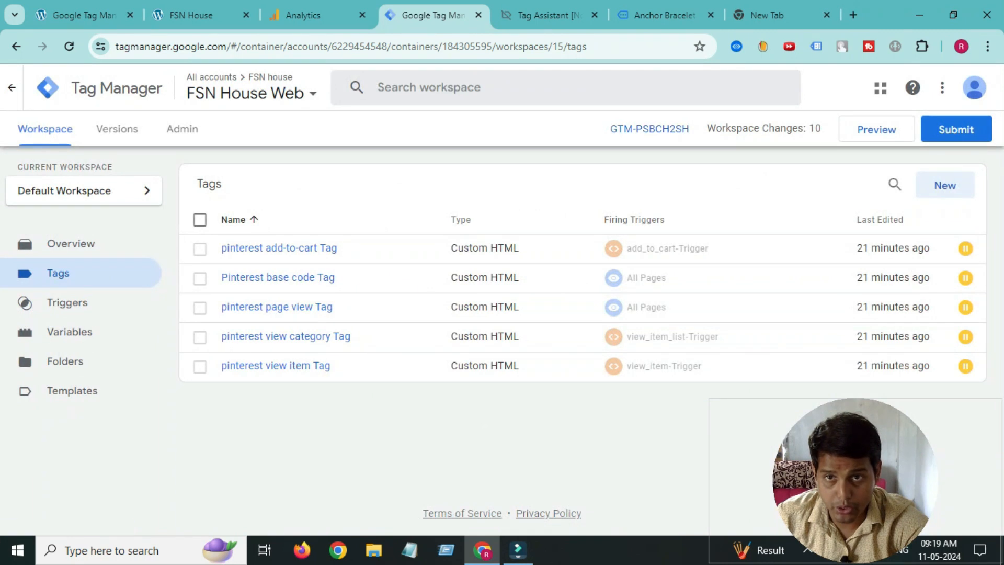
left_click(649, 128)
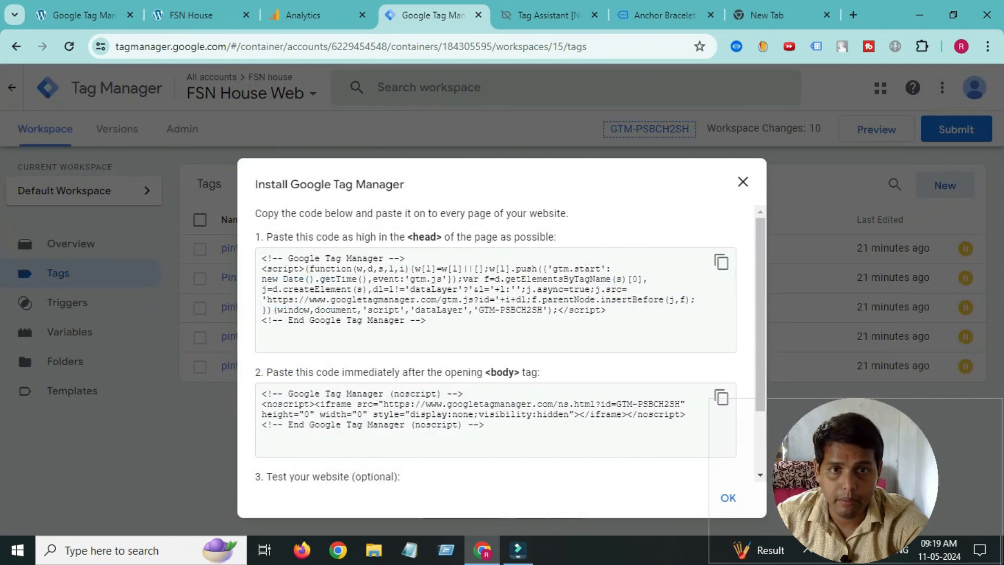
triple_click(486, 310)
left_click(487, 311)
left_click_drag(474, 310, 532, 310)
left_click(517, 310)
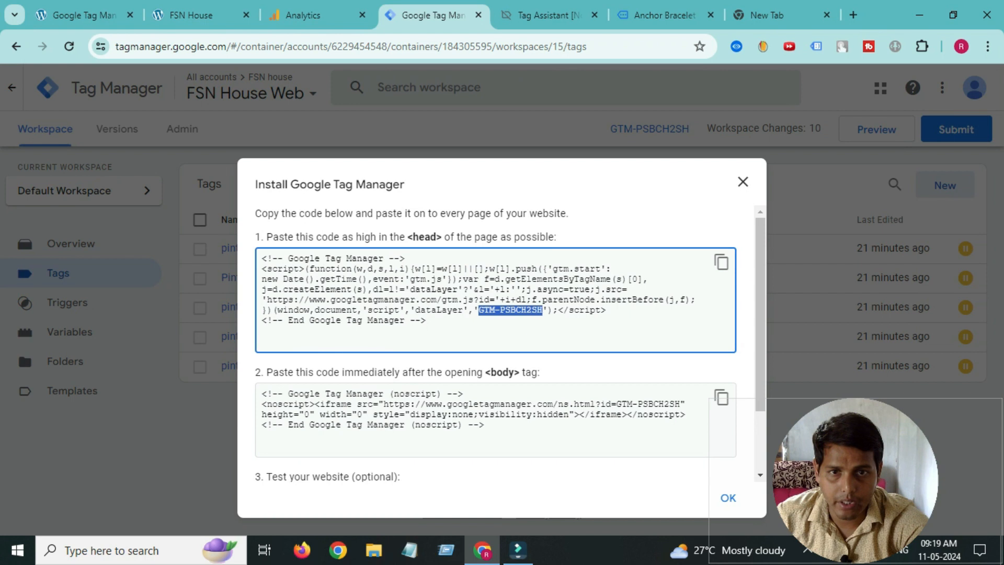
right_click(520, 310)
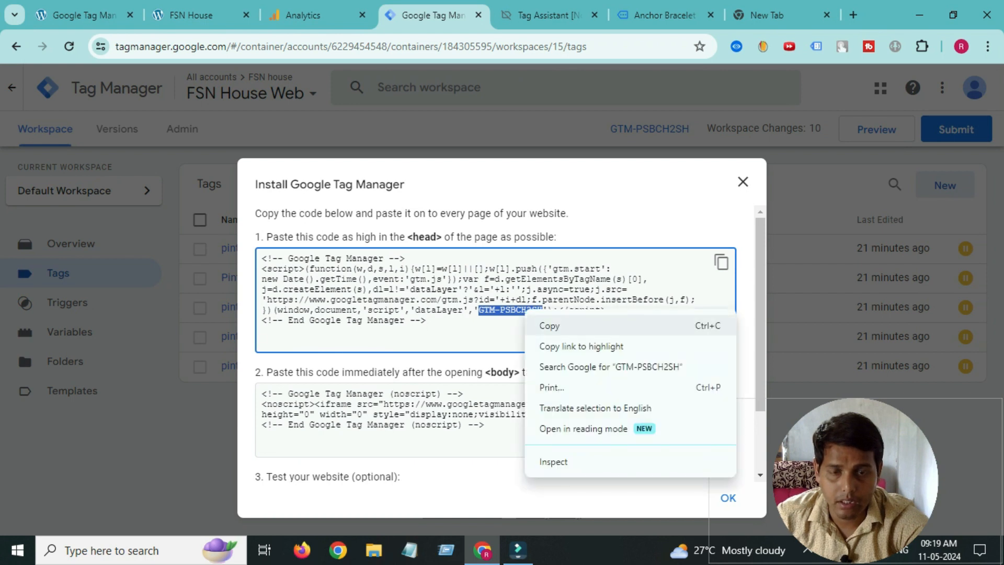
left_click(544, 325)
- Paste the container ID into GTM4WP's Google Tag Manager ID field
left_click(84, 15)
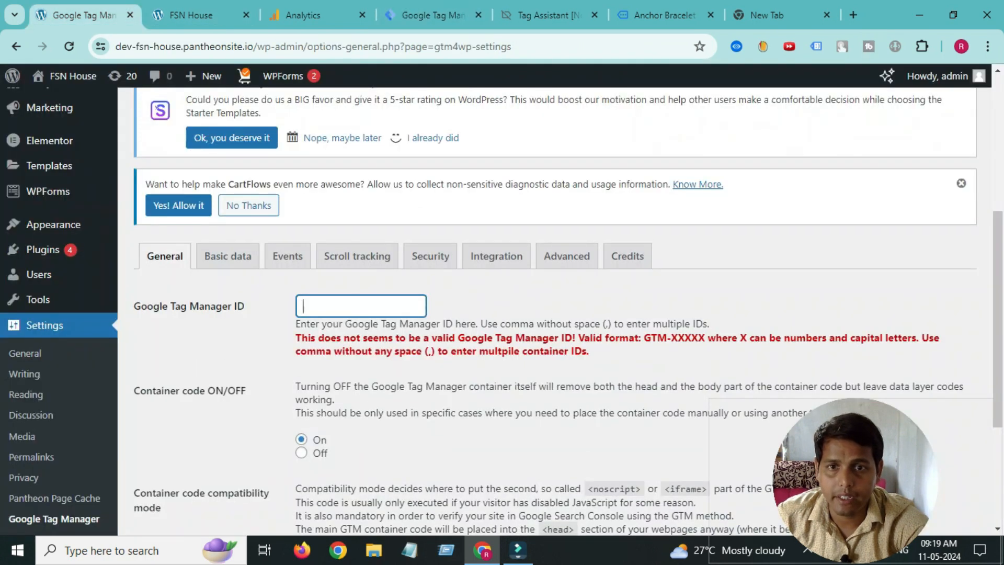
right_click(319, 305)
left_click(335, 194)
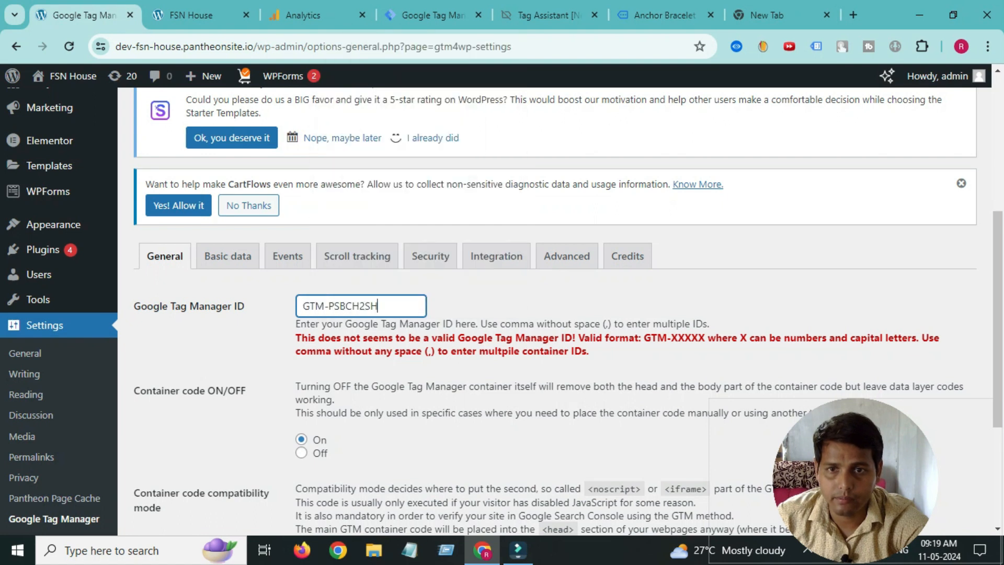
scroll(334, 195, "down", 3)
- Set GTM4WP's Container code to On and save the plugin settings
left_click(173, 457)
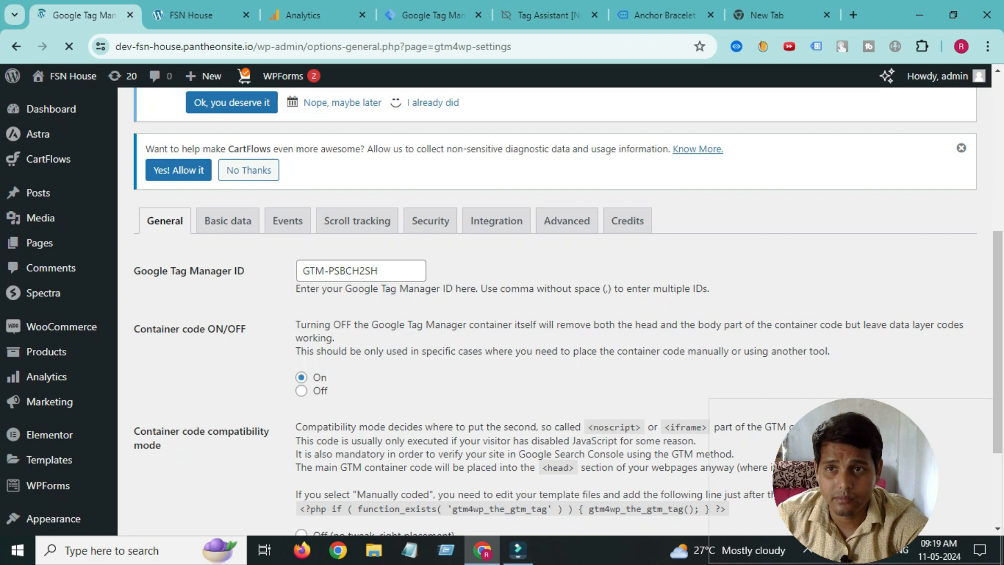
scroll(555, 314, "down", 8)
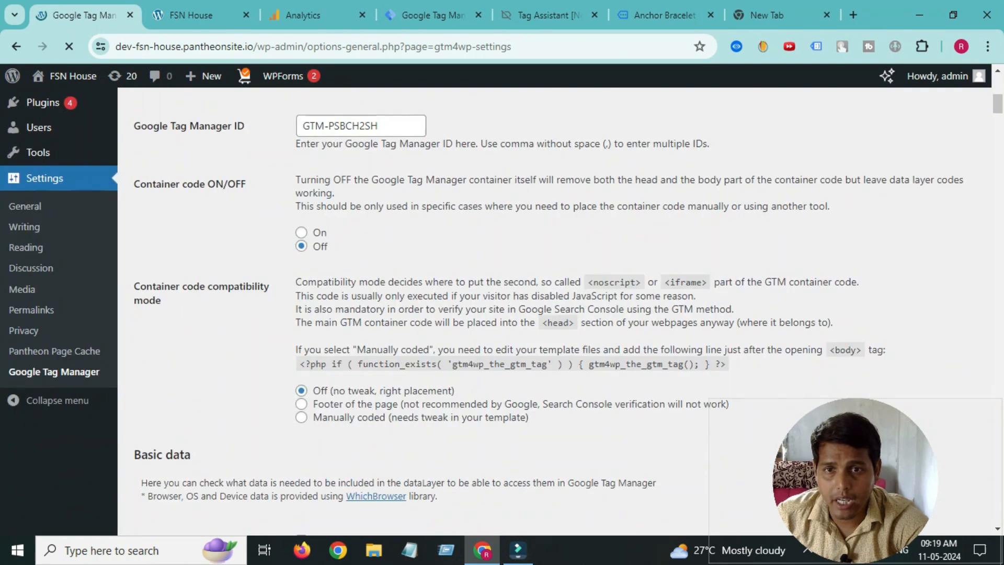
scroll(169, 257, "up", 1)
left_click_drag(170, 257, 224, 258)
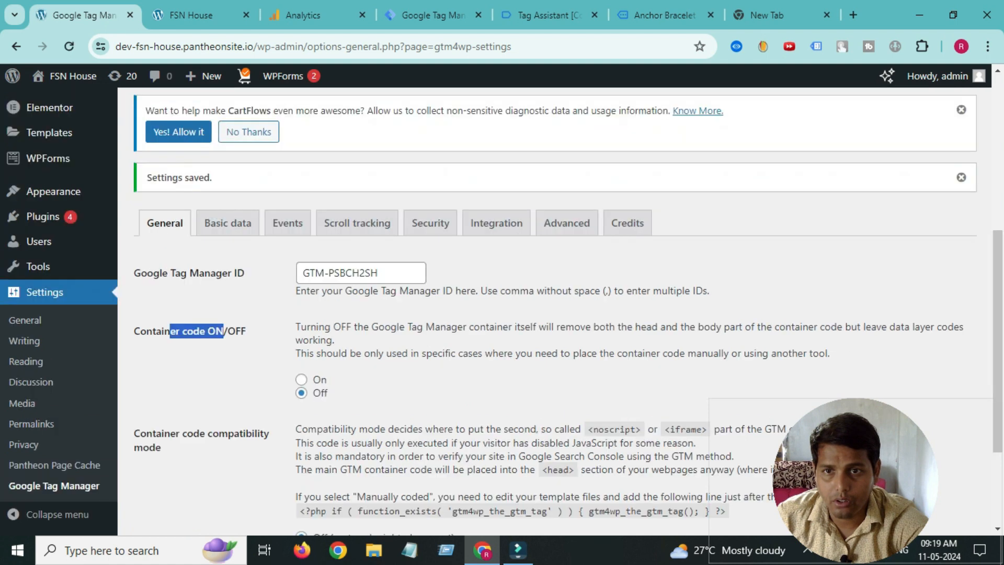
left_click(224, 258)
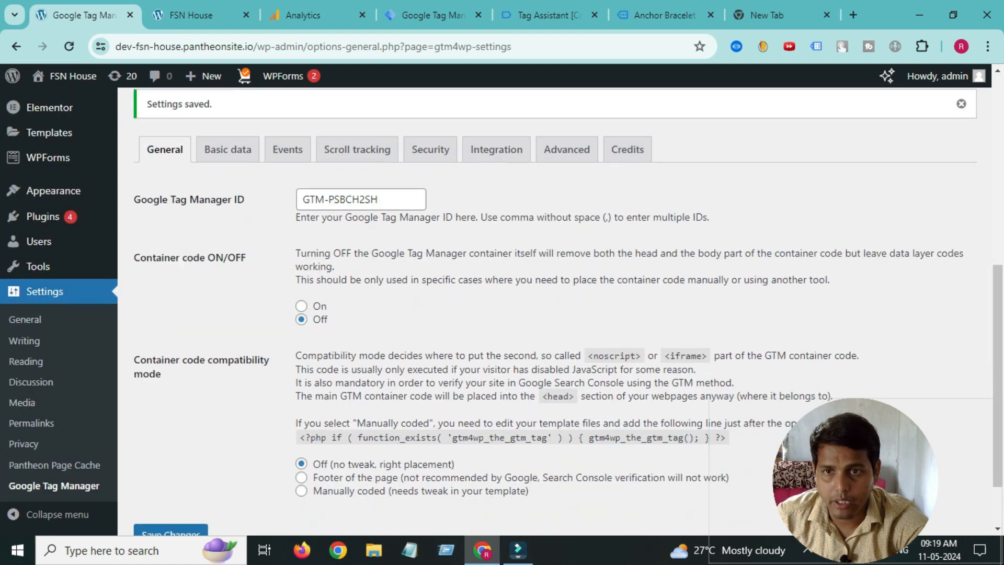
left_click(301, 306)
scroll(301, 306, "down", 1)
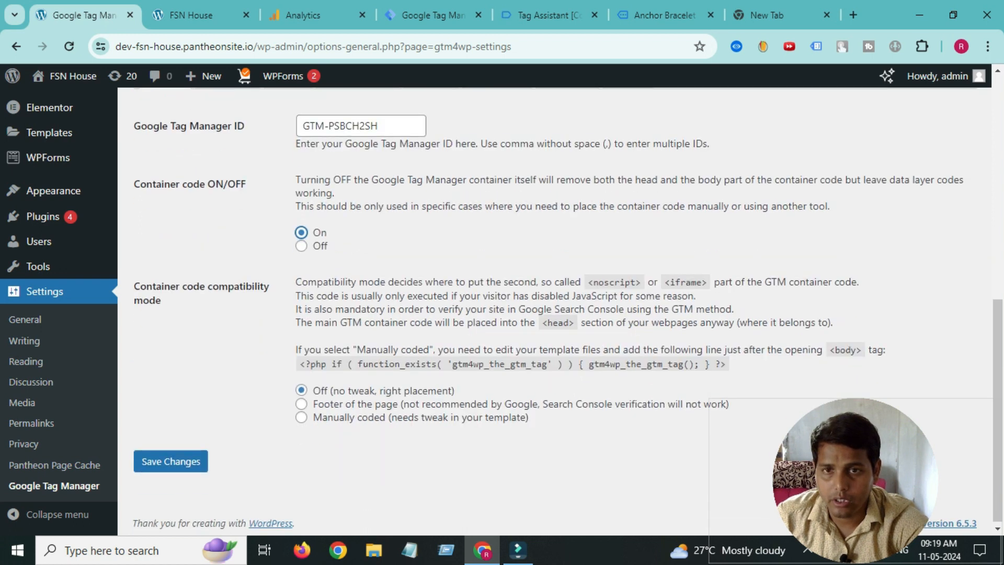
left_click(171, 460)
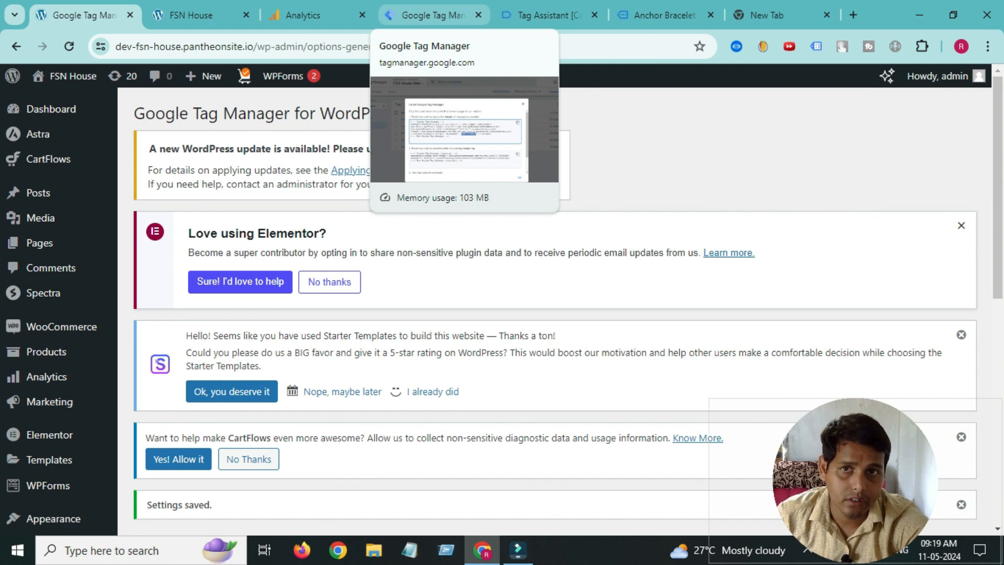
- Compare the Analytics stream with Tag Manager, close the install dialog, and create a new tag
left_click(303, 15)
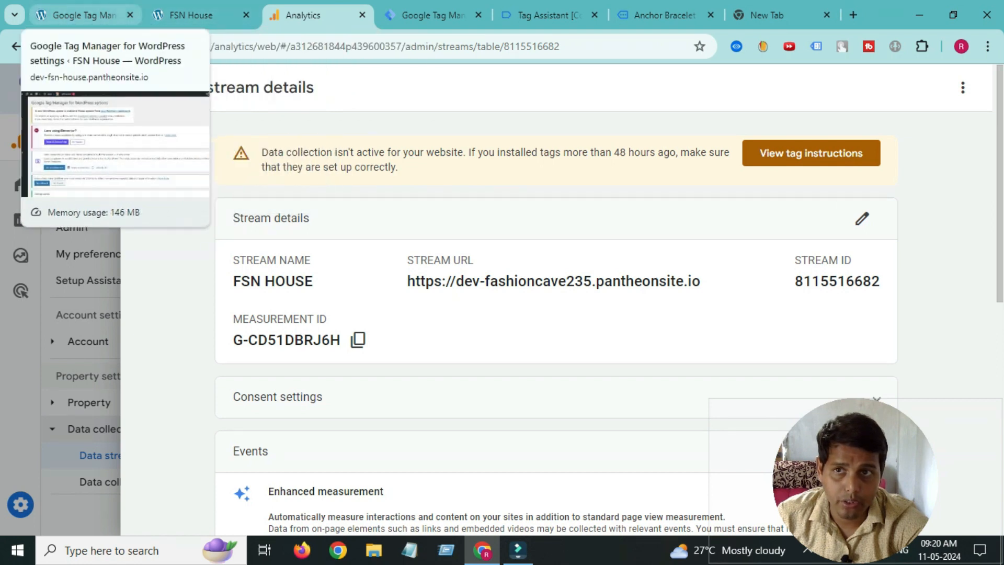
left_click(433, 14)
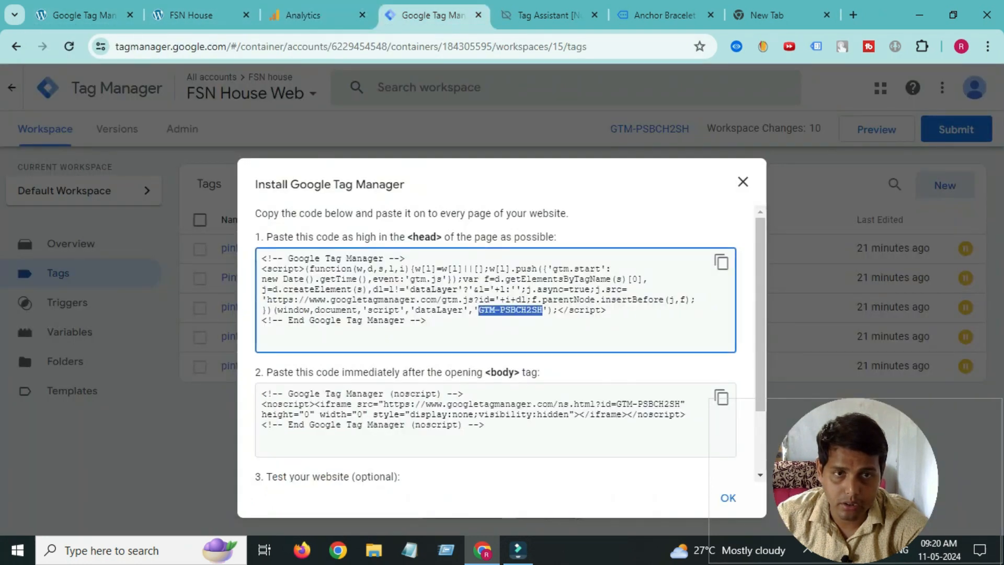
left_click(743, 182)
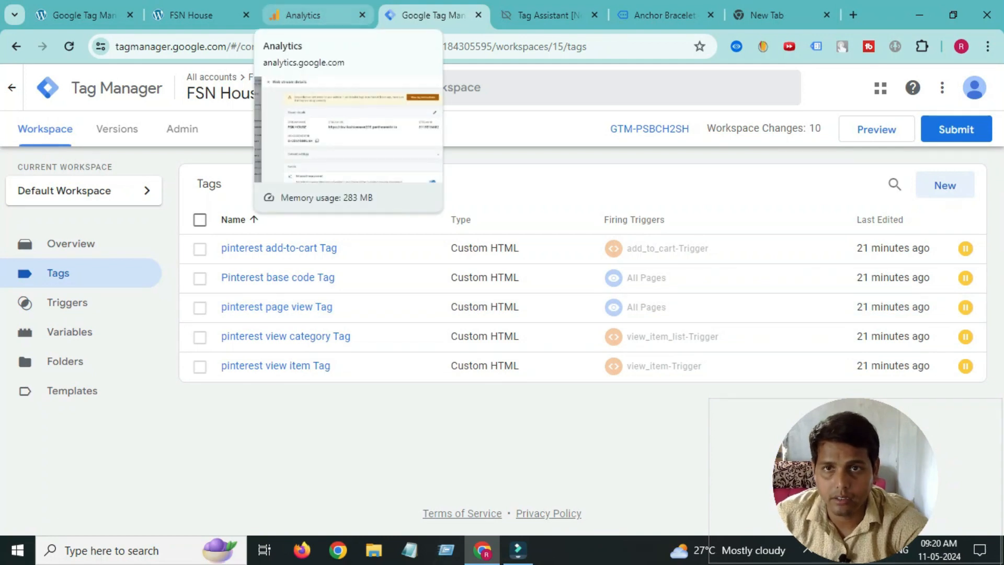
left_click(313, 14)
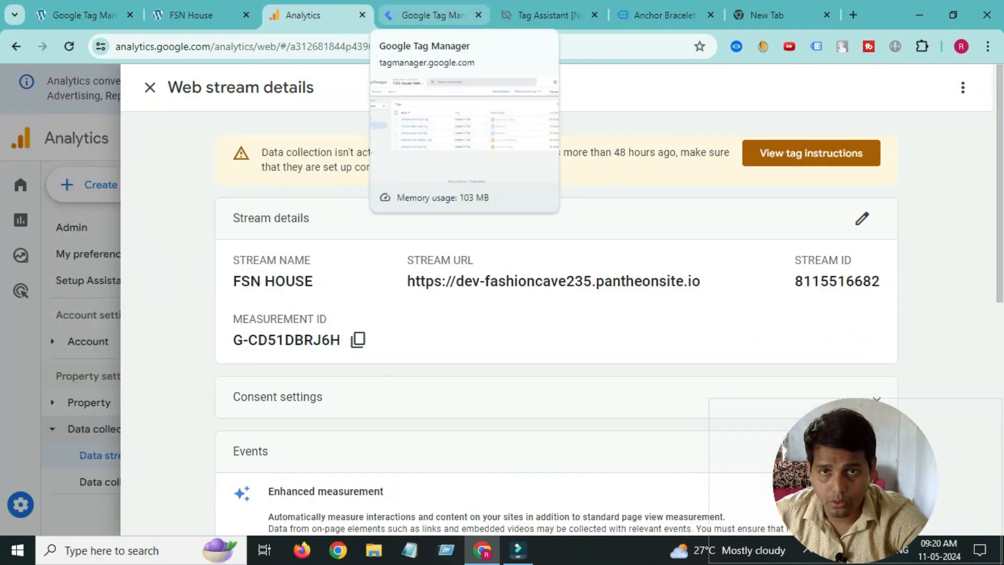
left_click(433, 14)
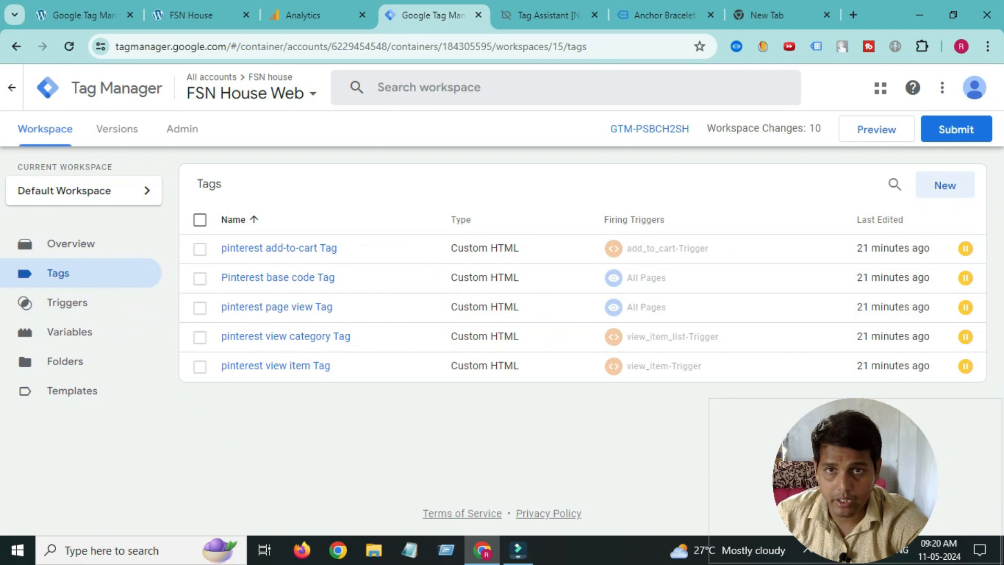
left_click(314, 15)
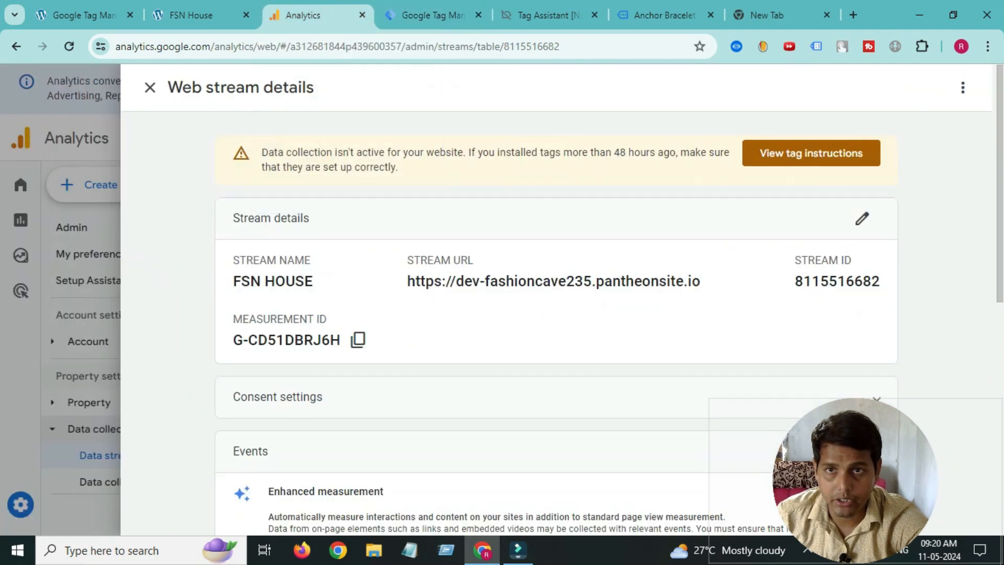
left_click(84, 14)
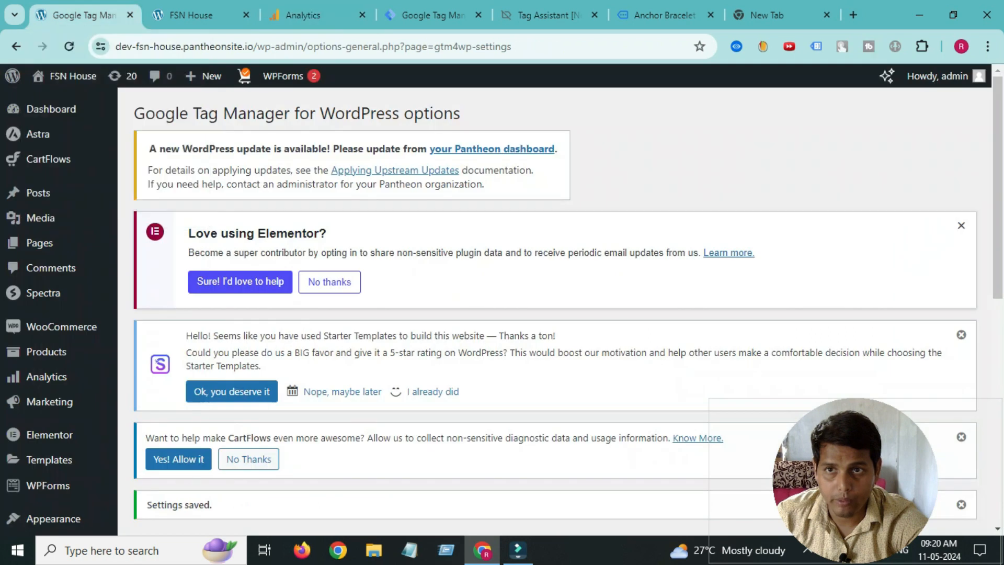
left_click(434, 14)
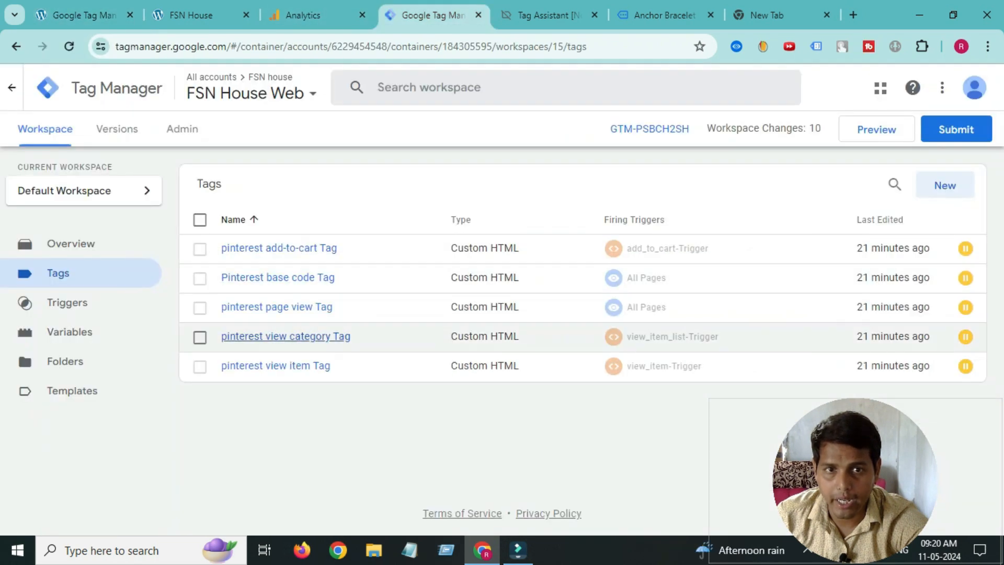
left_click(946, 185)
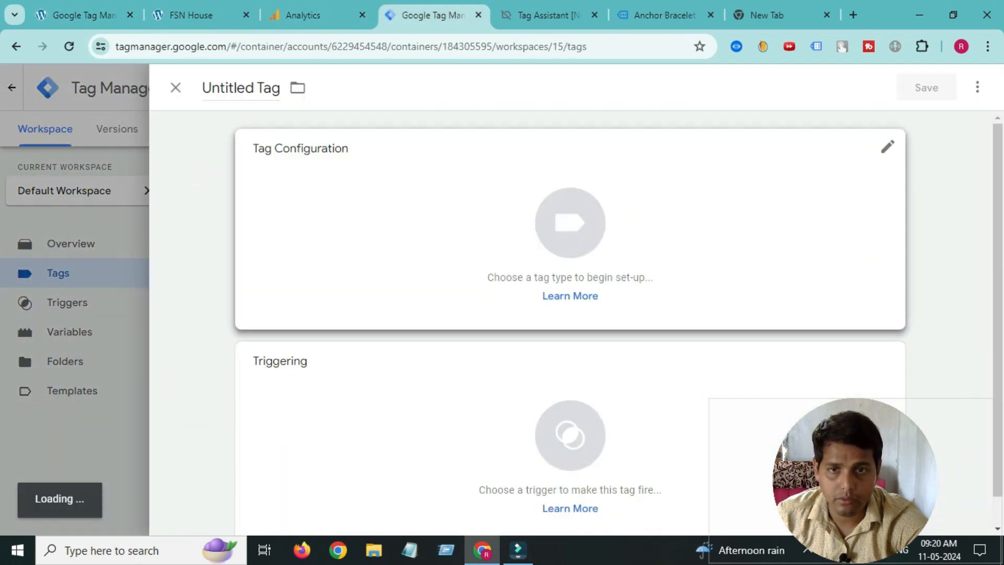
- Set the new tag's type to Google Tag, then close Analytics' FSN HOUSE web stream details
left_click(570, 228)
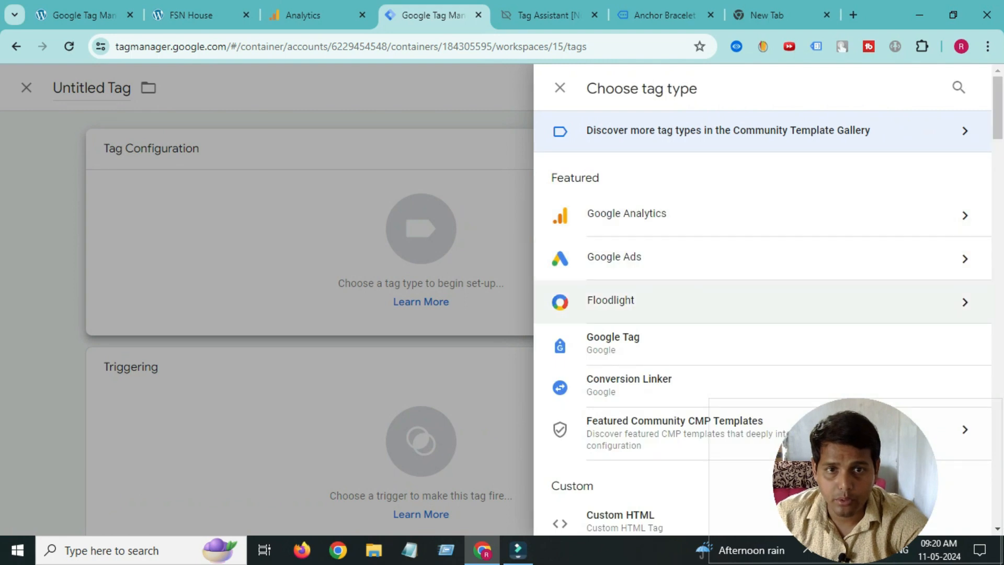
left_click(613, 343)
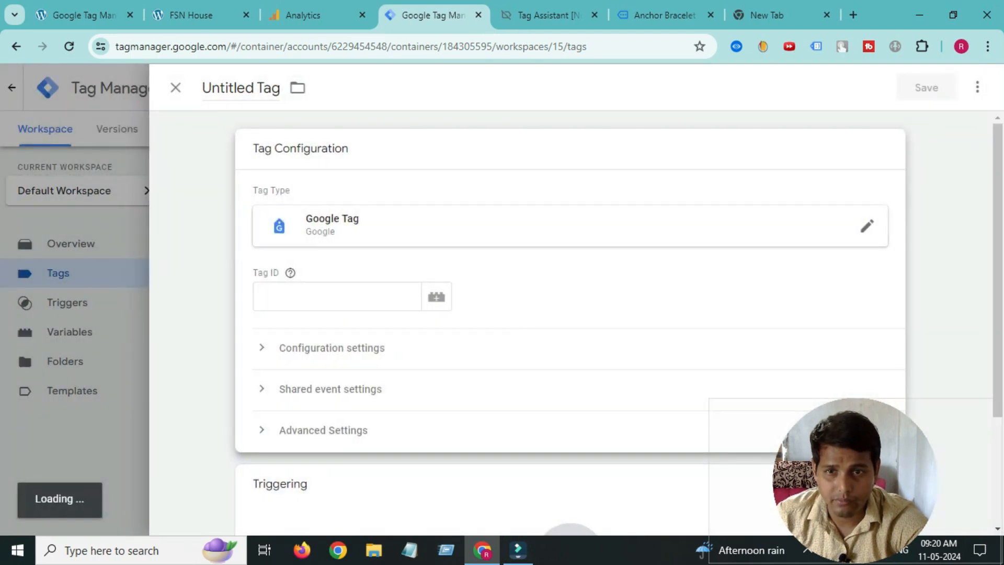
left_click(338, 296)
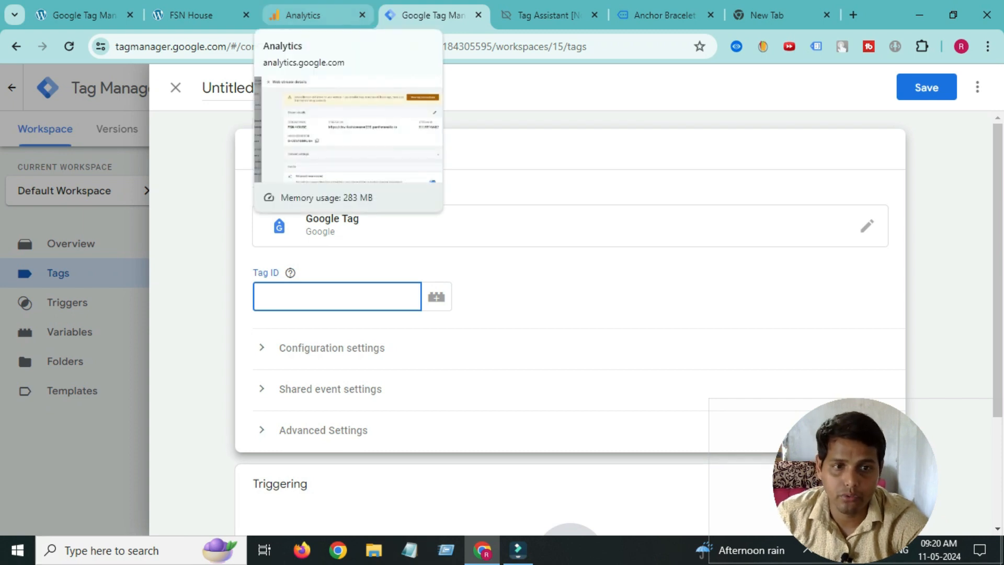
left_click(308, 15)
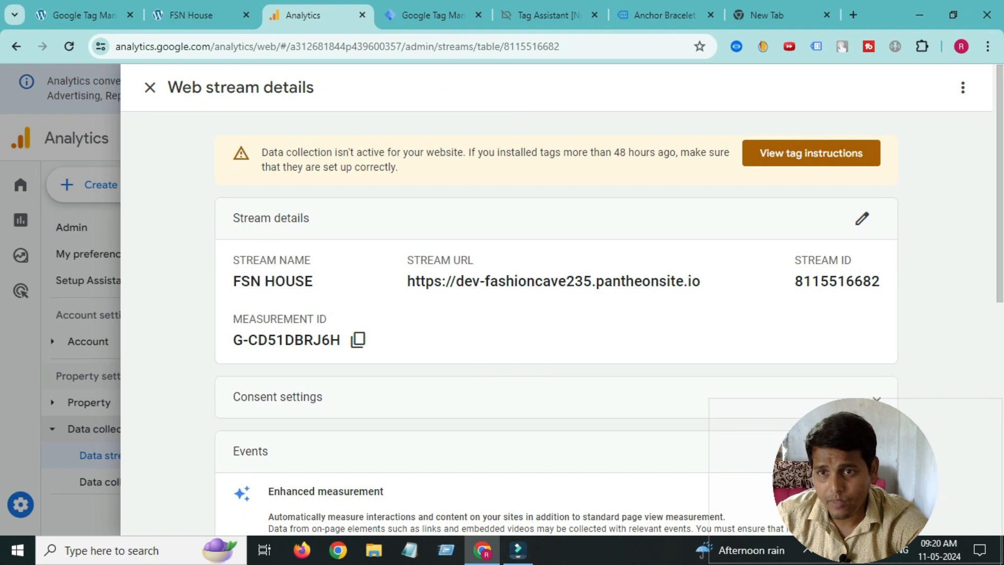
left_click(150, 87)
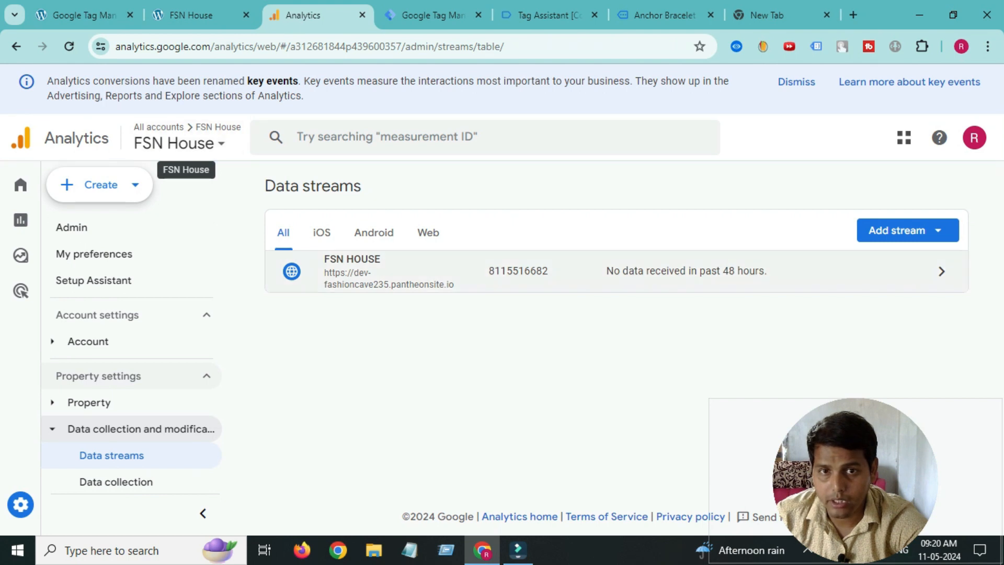
- Open the FSN HOUSE stream and copy its measurement ID G-CD51DBRJ6H
scroll(137, 470, "down", 1)
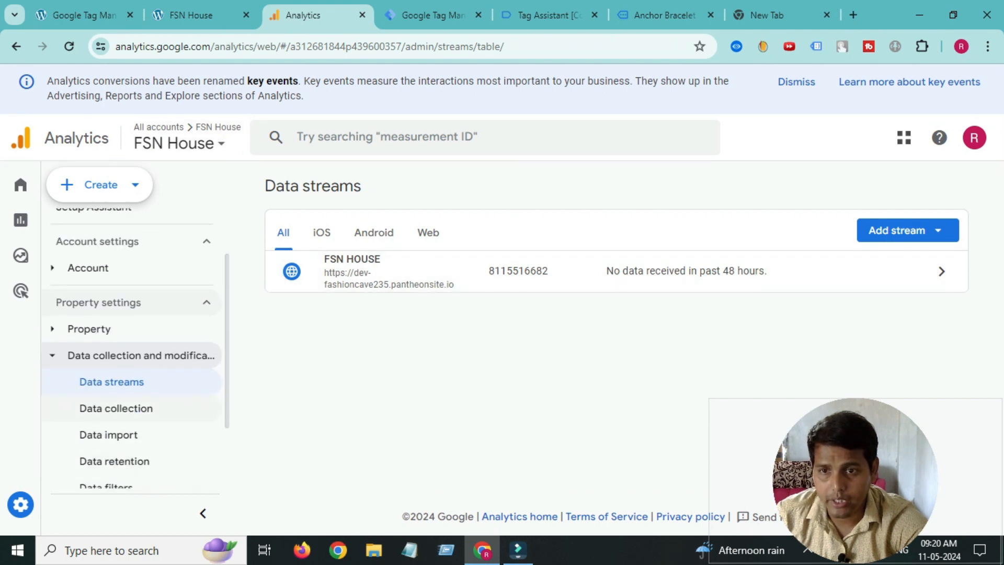
left_click(385, 272)
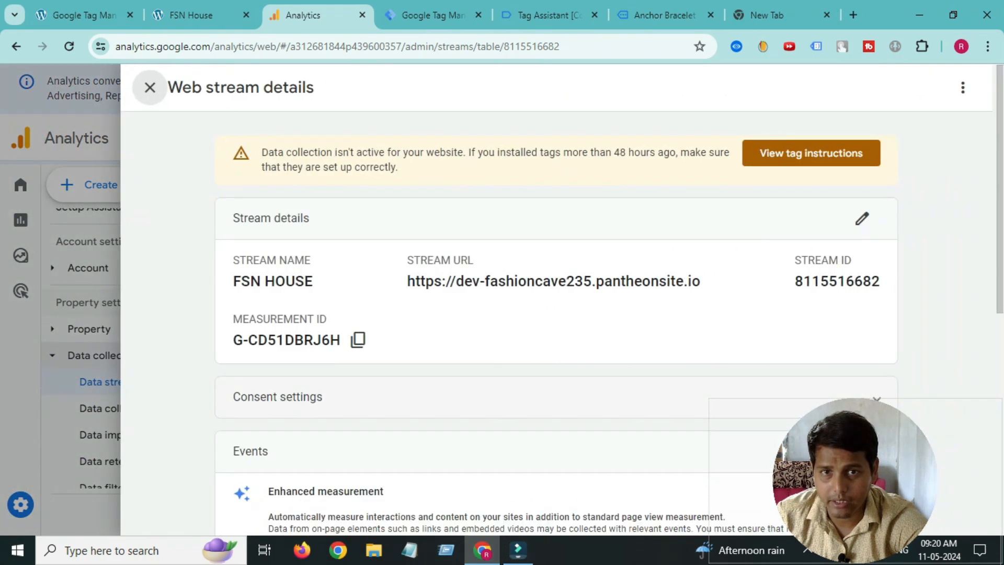
left_click(358, 340)
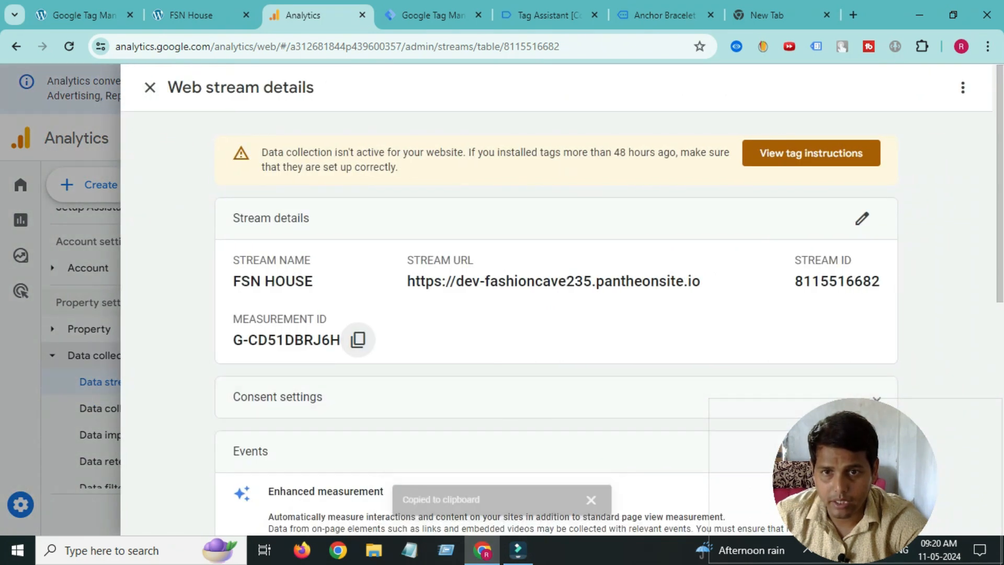
left_click(151, 87)
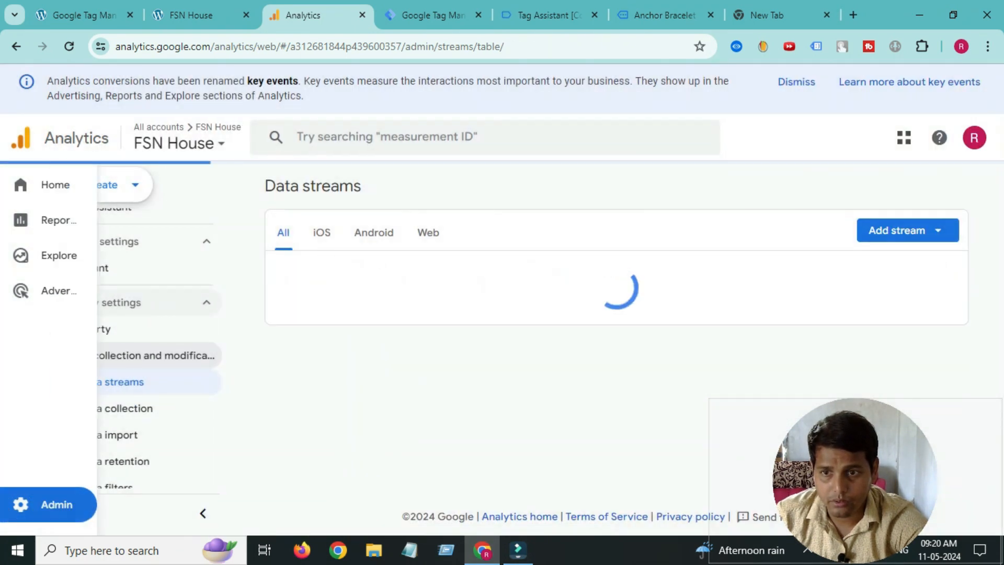
- Browse Admin property settings, reopen the FSN HOUSE stream details, and return to Tag Manager
left_click(20, 505)
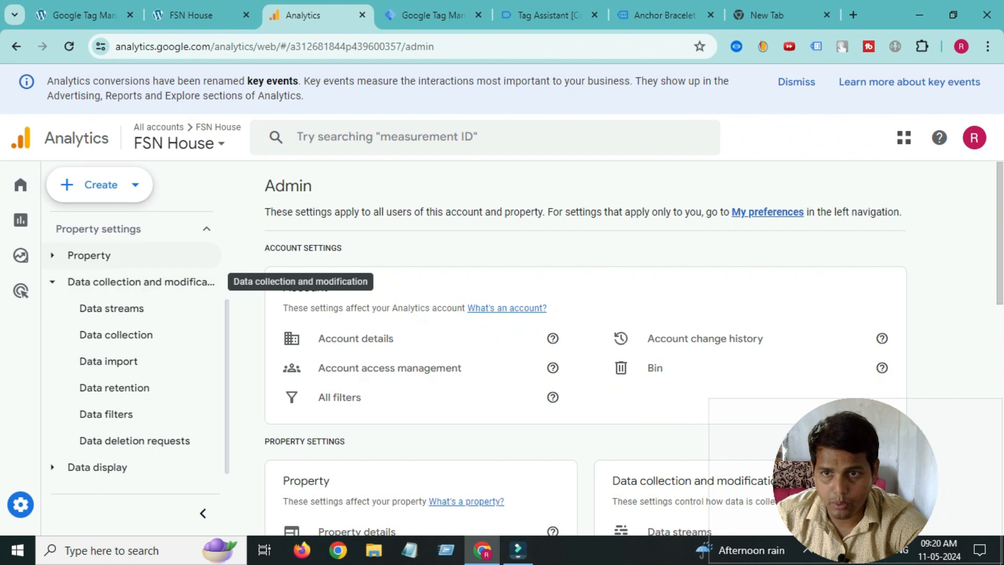
left_click(89, 256)
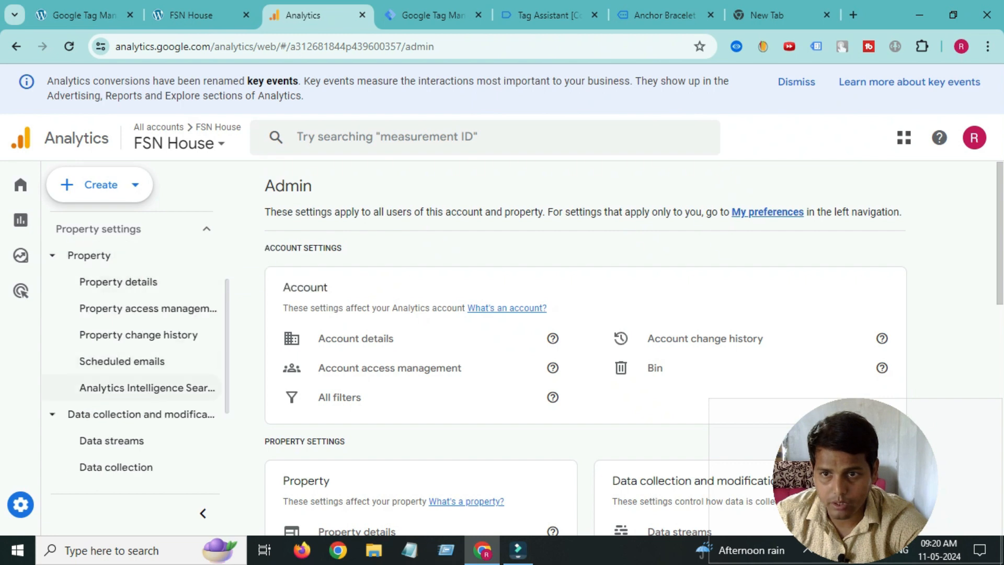
scroll(419, 334, "down", 5)
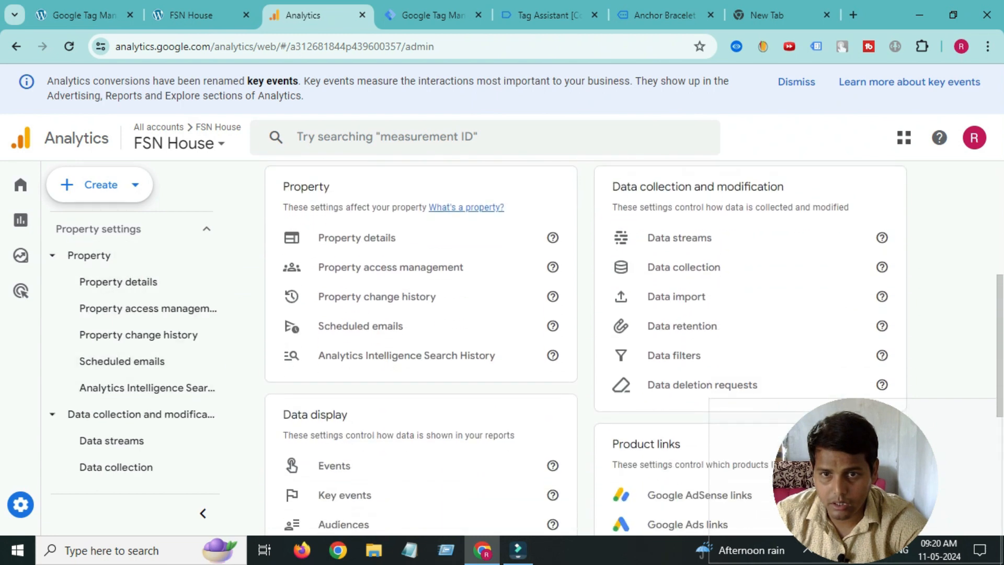
scroll(366, 325, "up", 1)
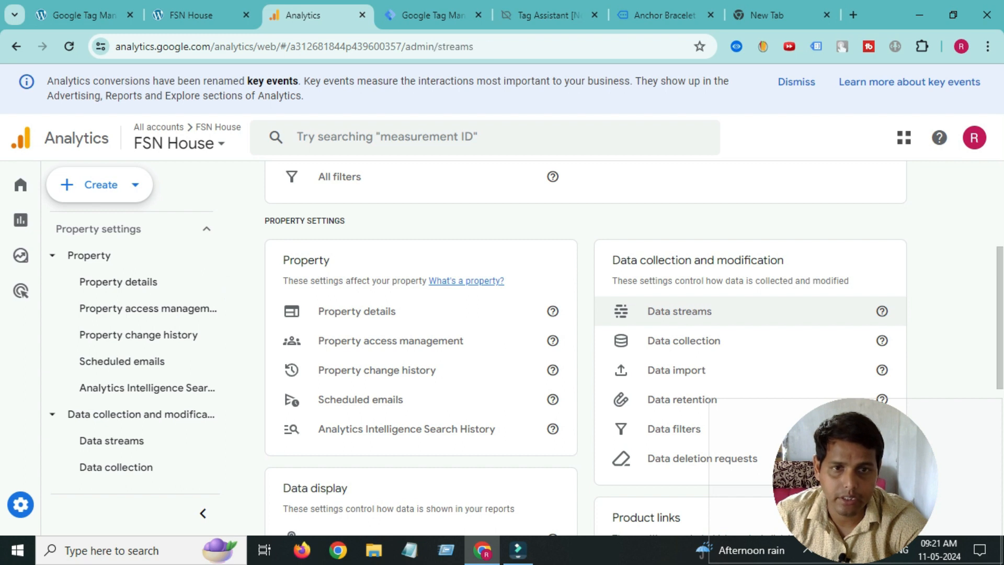
left_click(680, 311)
left_click(352, 267)
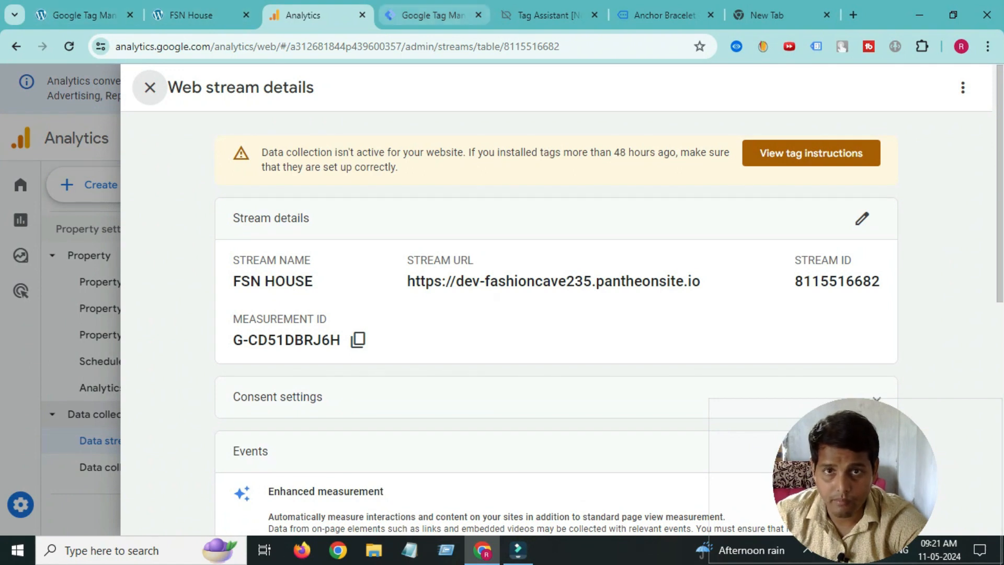
left_click(434, 15)
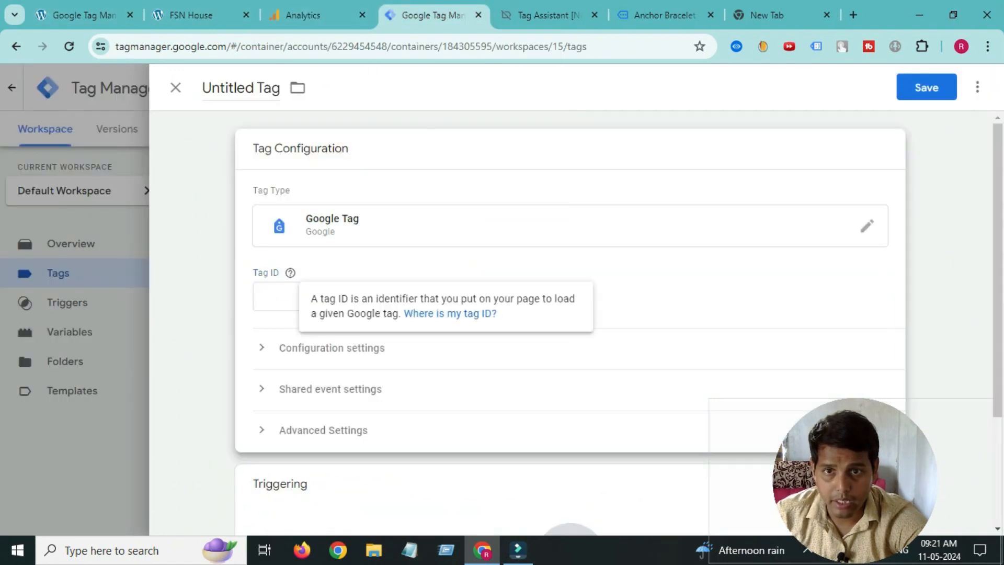
- Paste the measurement ID into the Tag ID field, then clear it again
left_click(337, 297)
right_click(282, 293)
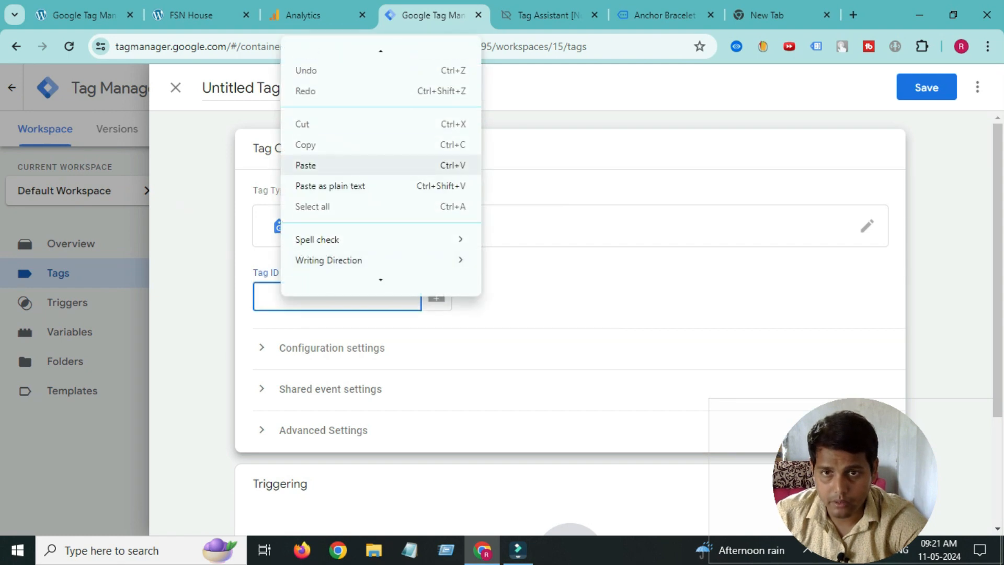
left_click(304, 164)
double_click(305, 296)
right_click(293, 296)
left_click(314, 89)
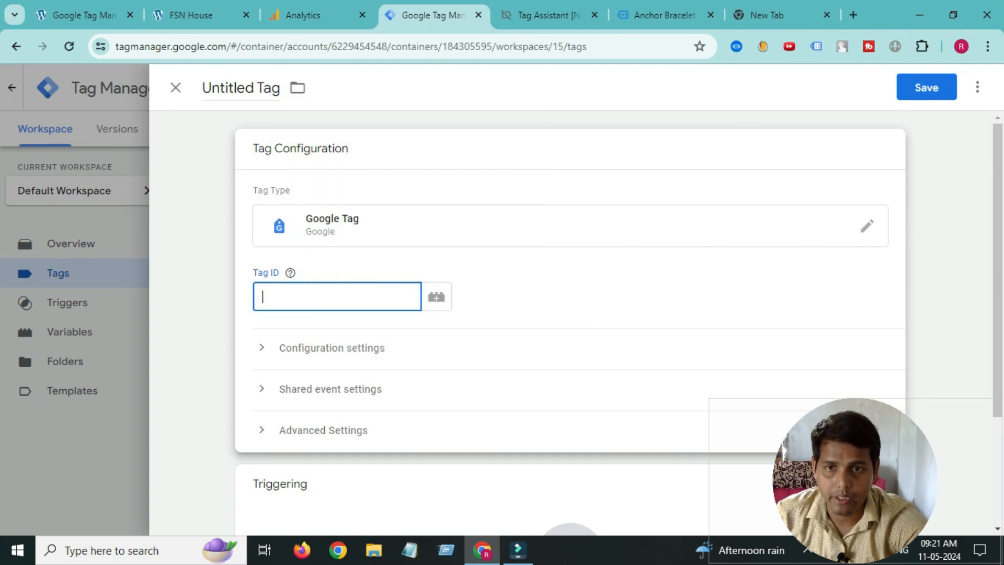
- Create a new Constant variable holding the copied measurement ID G-CD51DBRJ6H
left_click(437, 296)
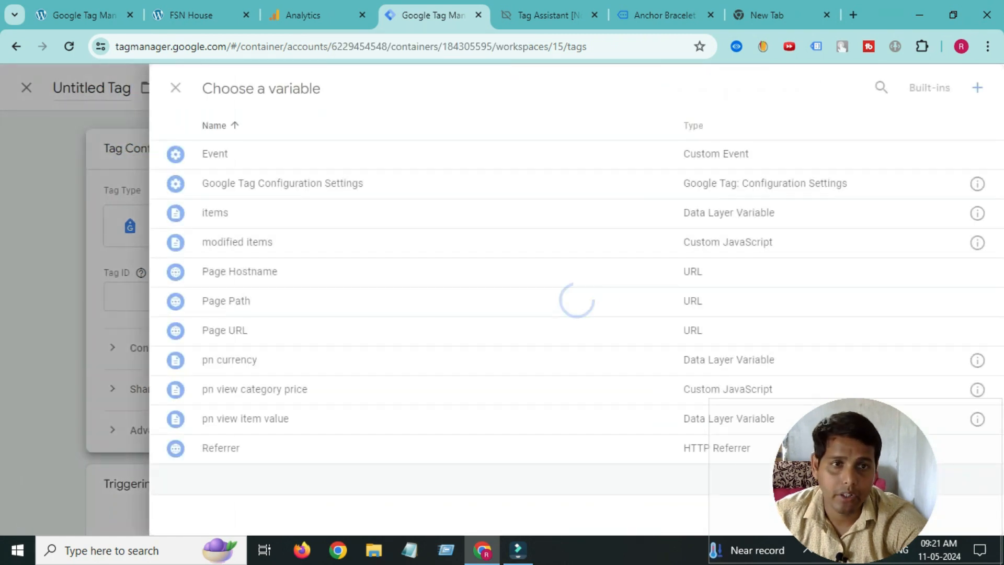
left_click(977, 88)
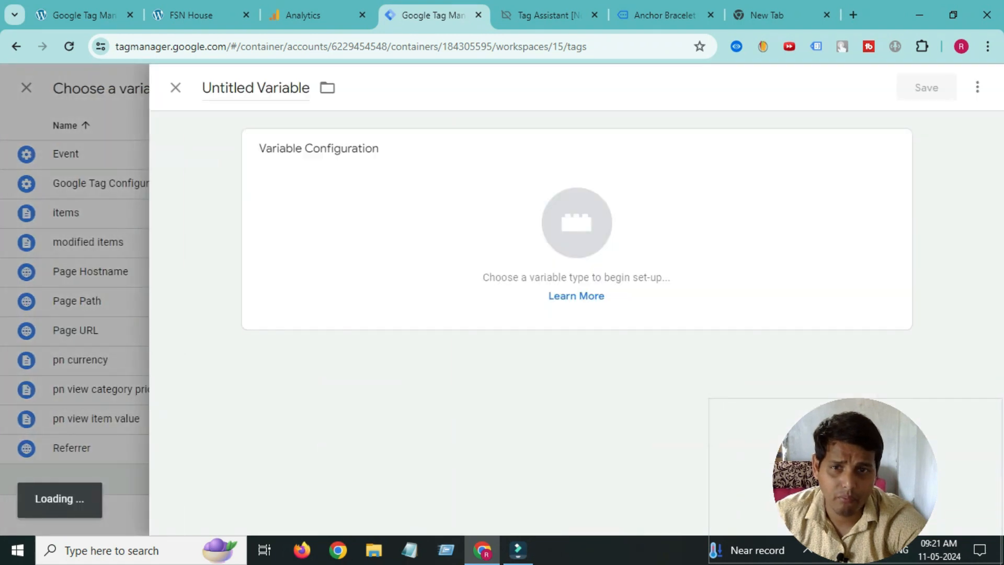
left_click(529, 229)
scroll(764, 340, "down", 5)
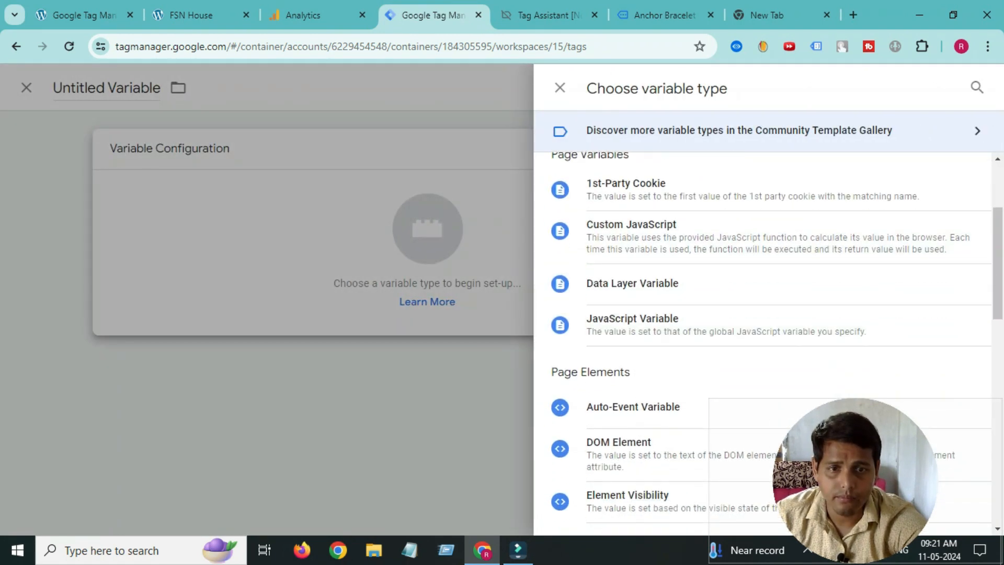
left_click(608, 434)
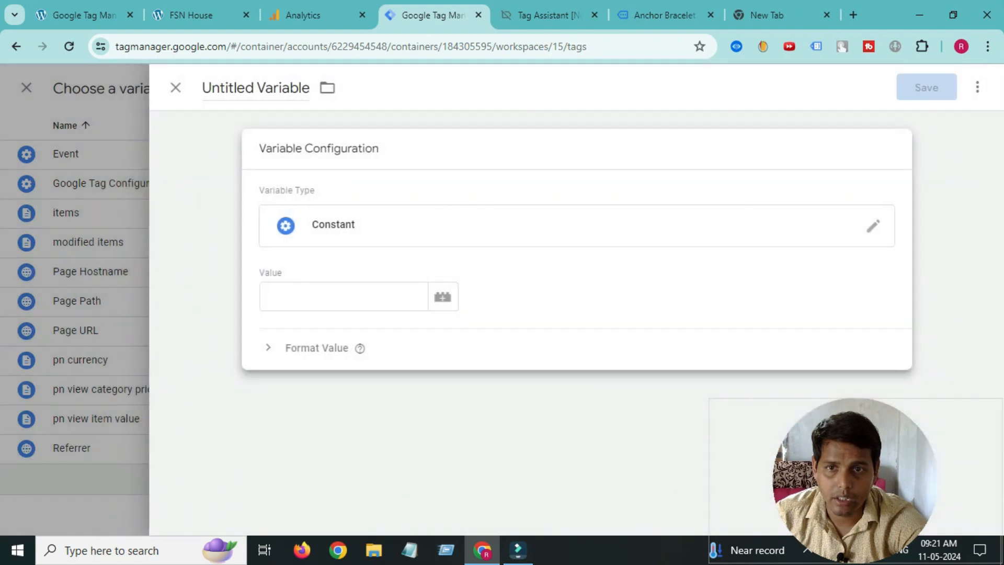
right_click(309, 293)
left_click(336, 188)
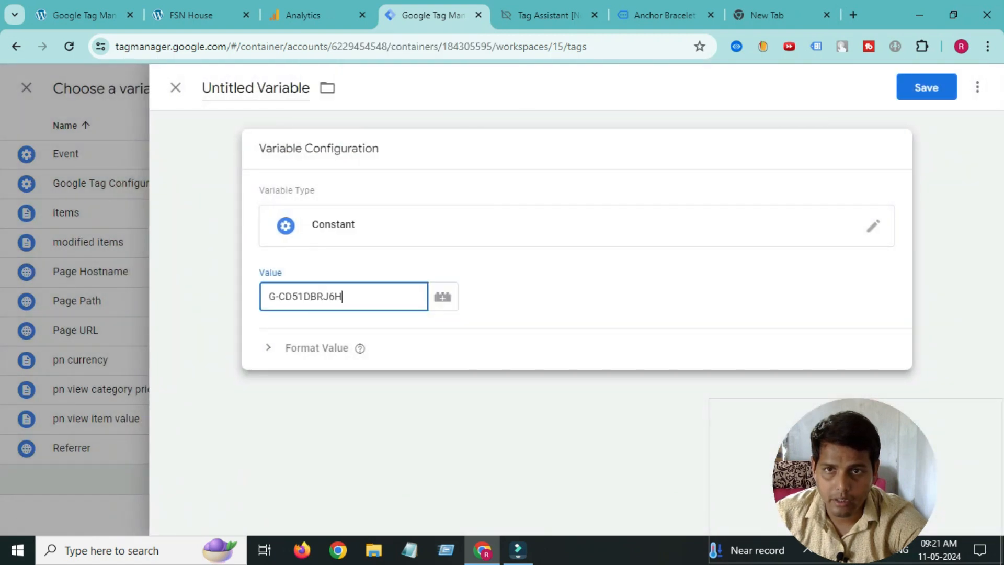
- Name the variable 'GA4 measurement id' and save it as the Tag ID
left_click(231, 88)
triple_click(231, 87)
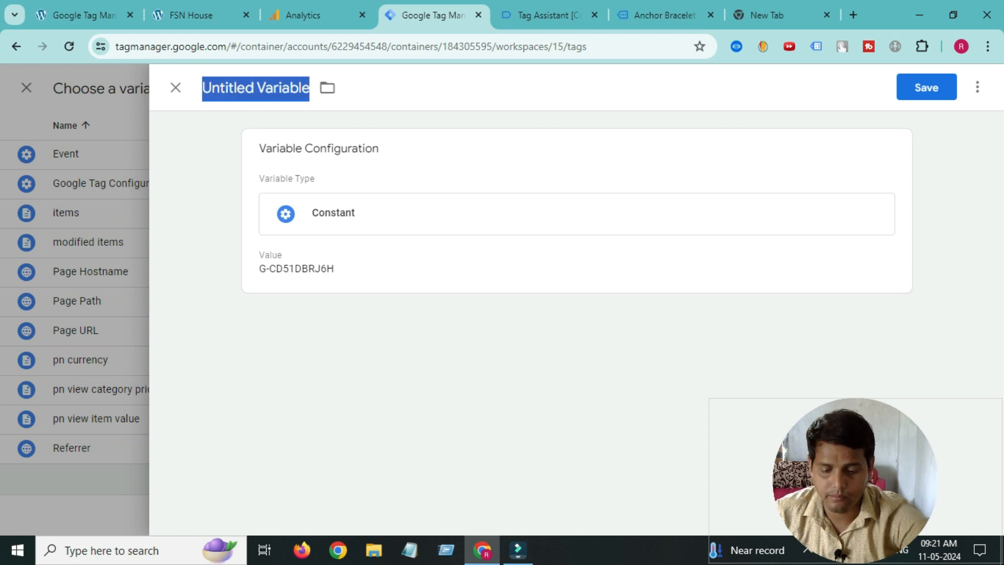
type("GA4")
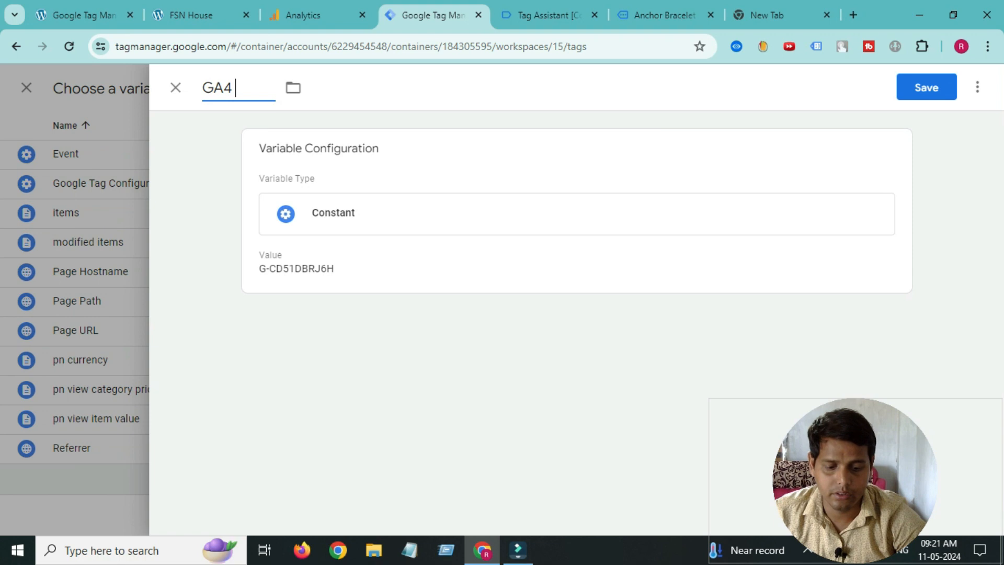
type(" measuremnt i")
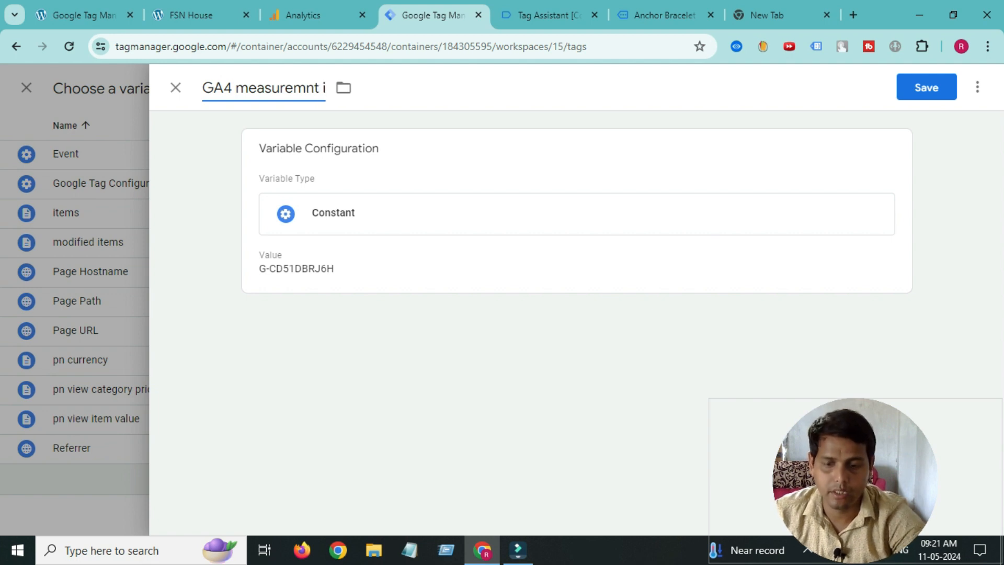
type("d")
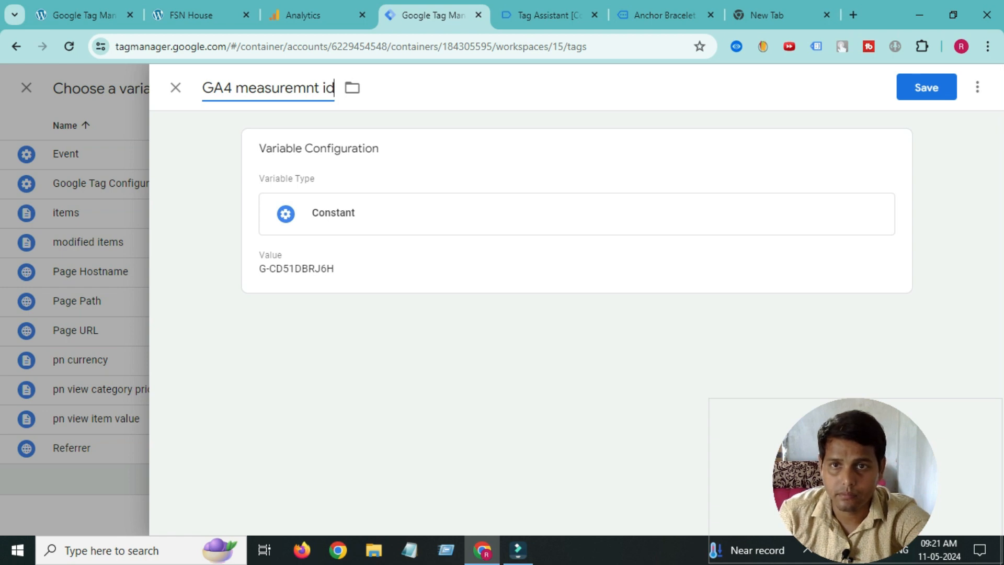
type("e")
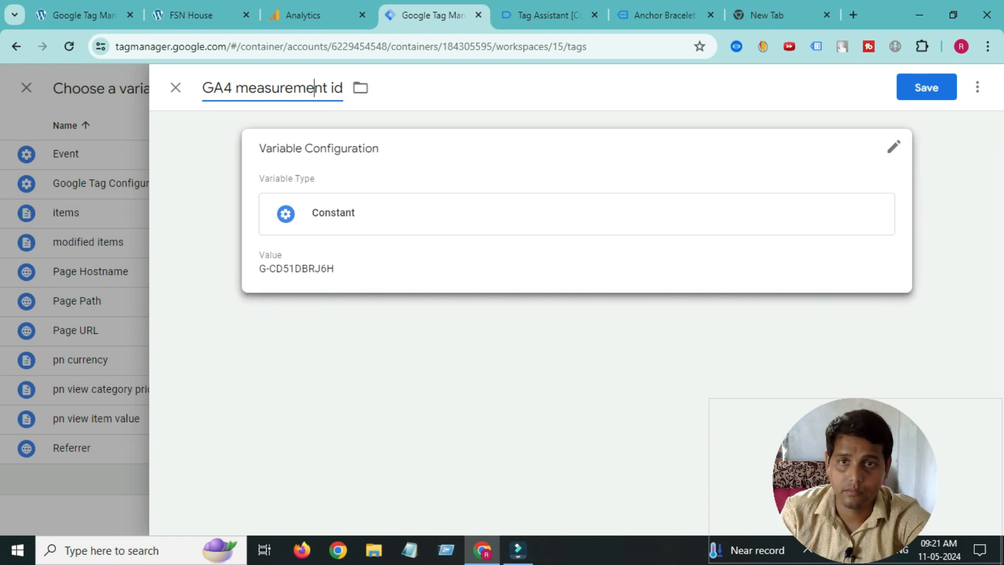
left_click(927, 88)
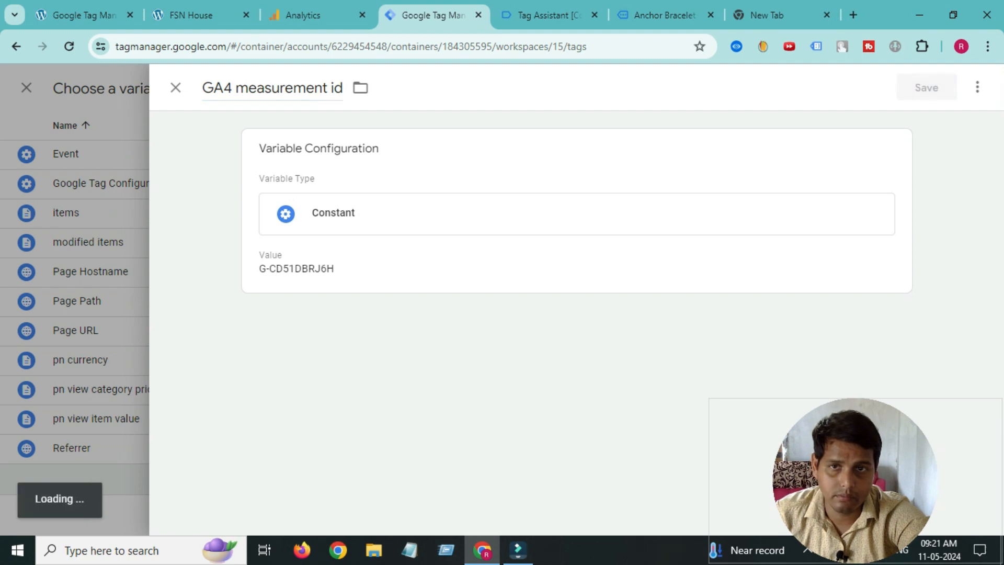
scroll(570, 314, "down", 3)
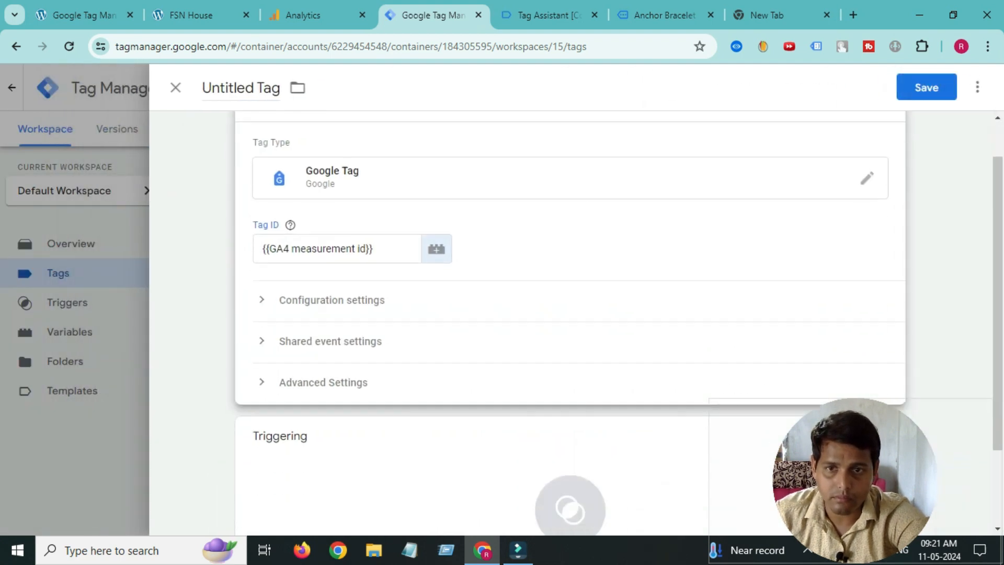
- Add a 'Google Tag Configuration Settings 1' variable with send_page_view set to true
left_click(332, 196)
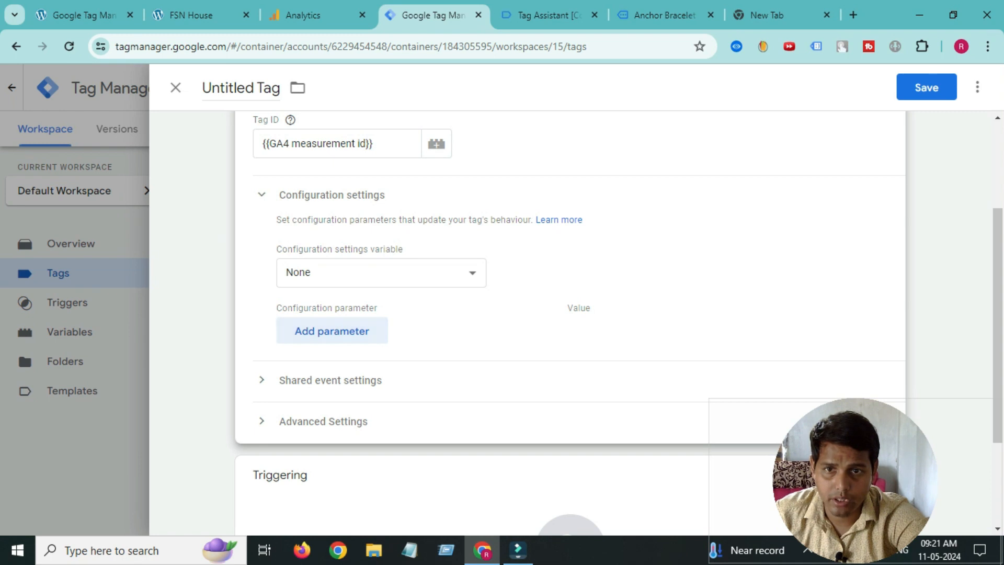
left_click(382, 272)
left_click(316, 333)
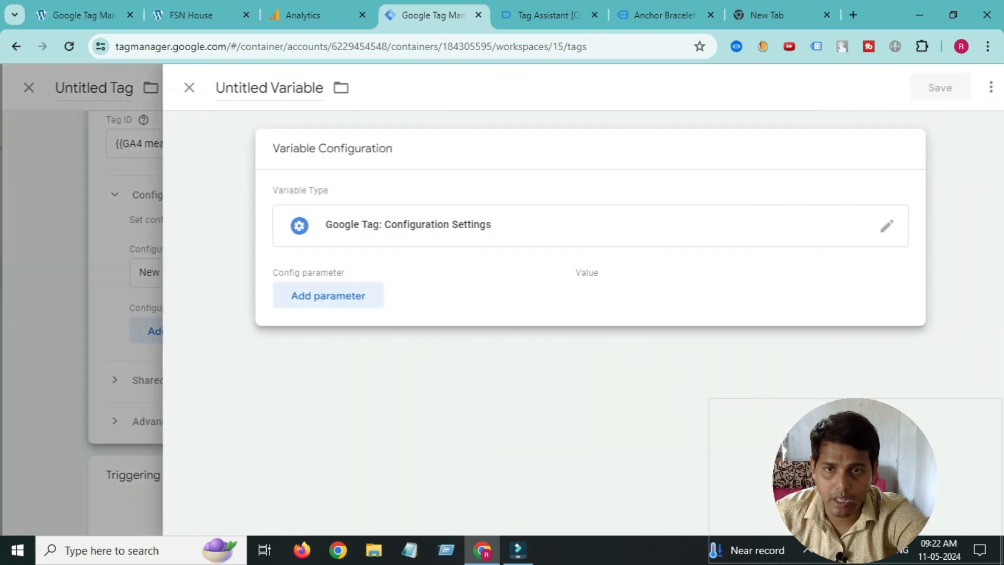
left_click(314, 295)
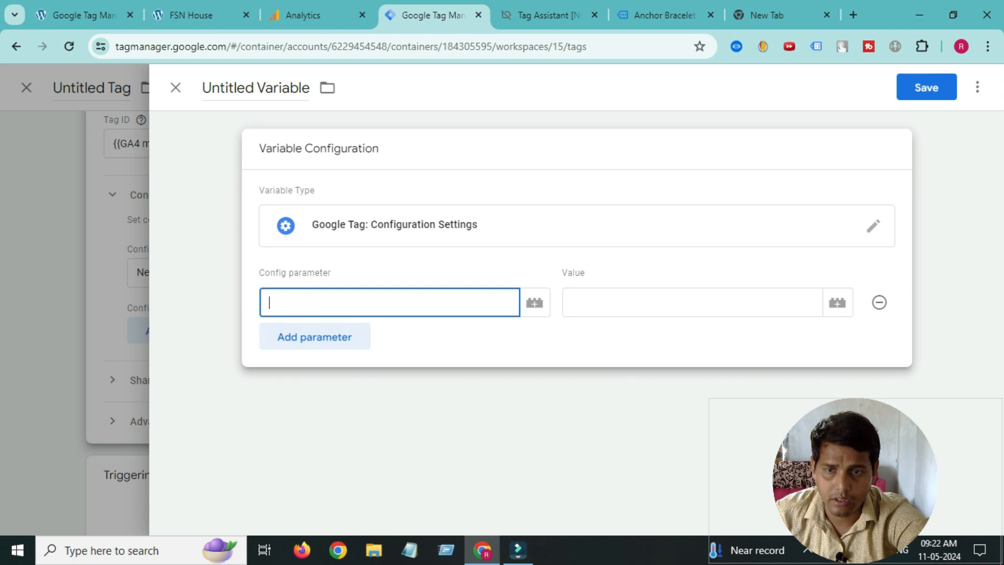
type("sen")
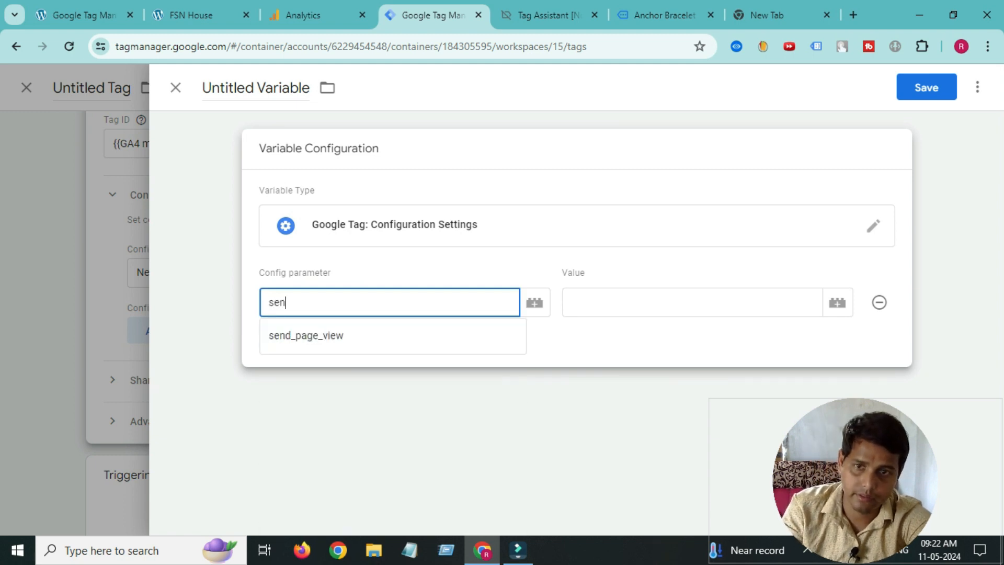
key("Down")
key("Return")
left_click(628, 303)
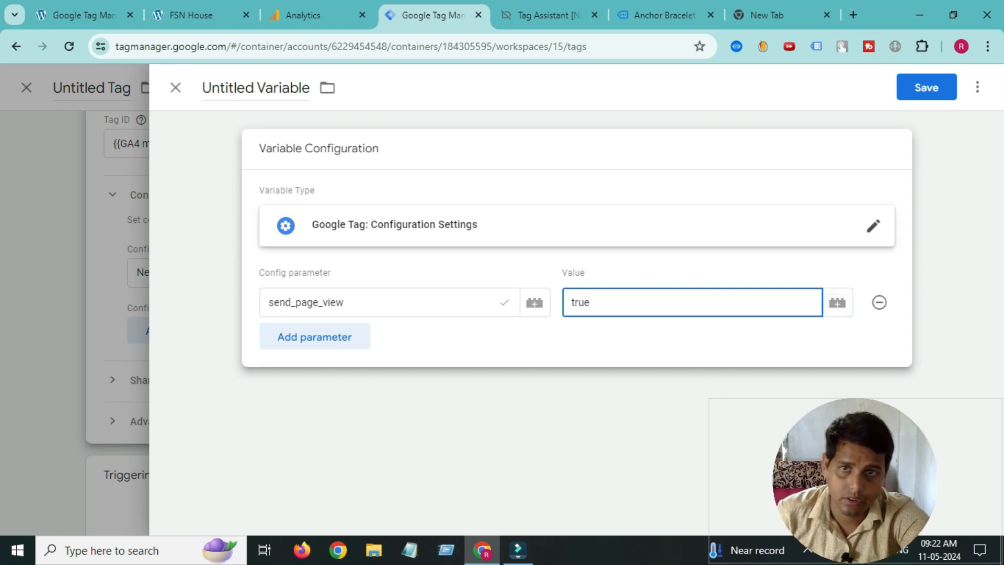
left_click(927, 87)
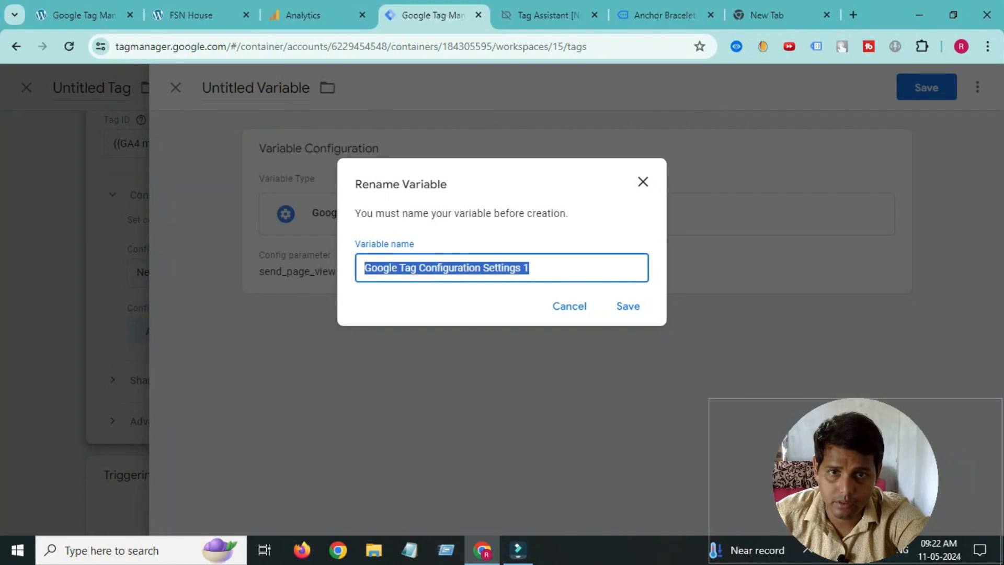
left_click(628, 306)
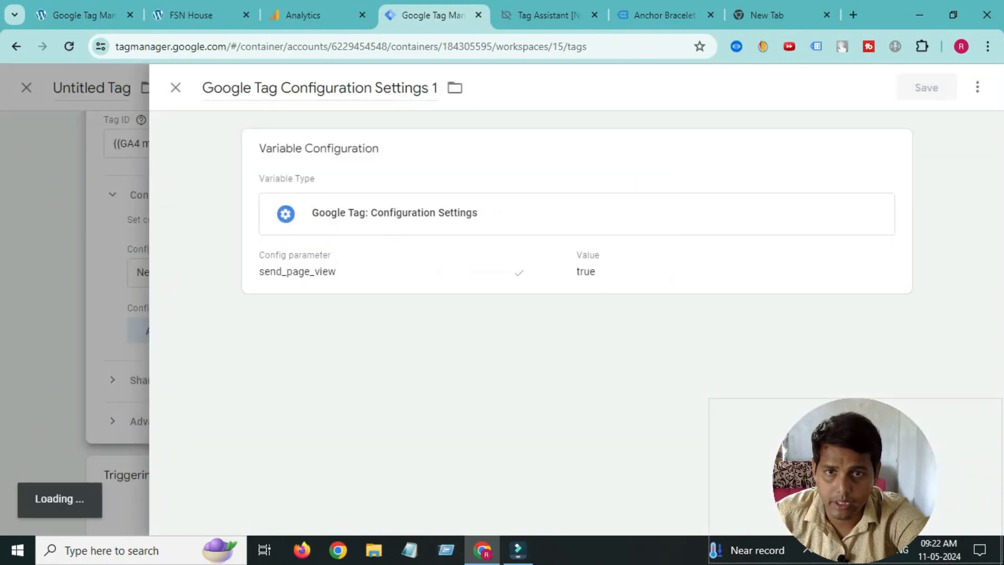
scroll(575, 334, "down", 3)
left_click(572, 407)
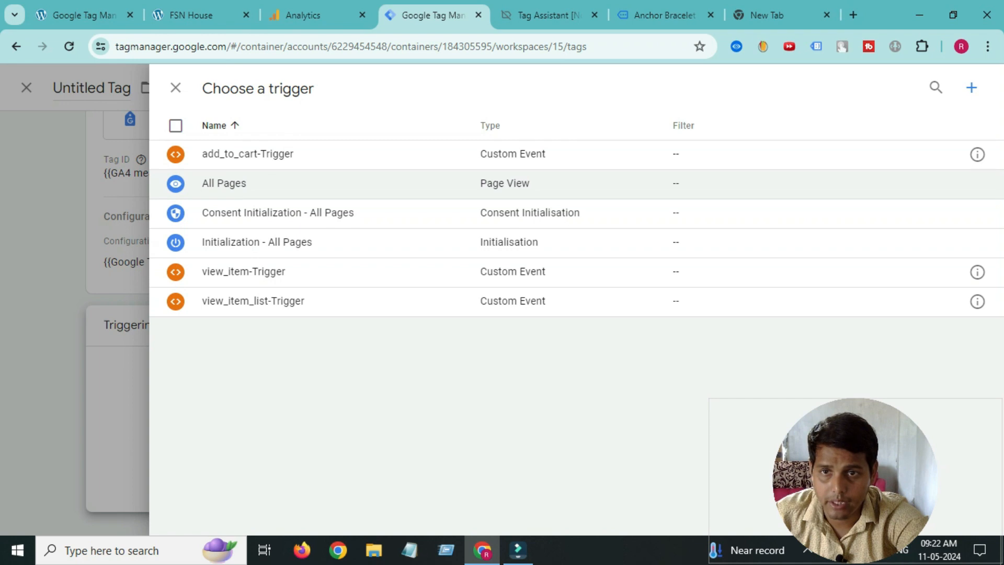
- Fire the tag on All Pages and save it with the name 'Google Tag'
left_click(366, 183)
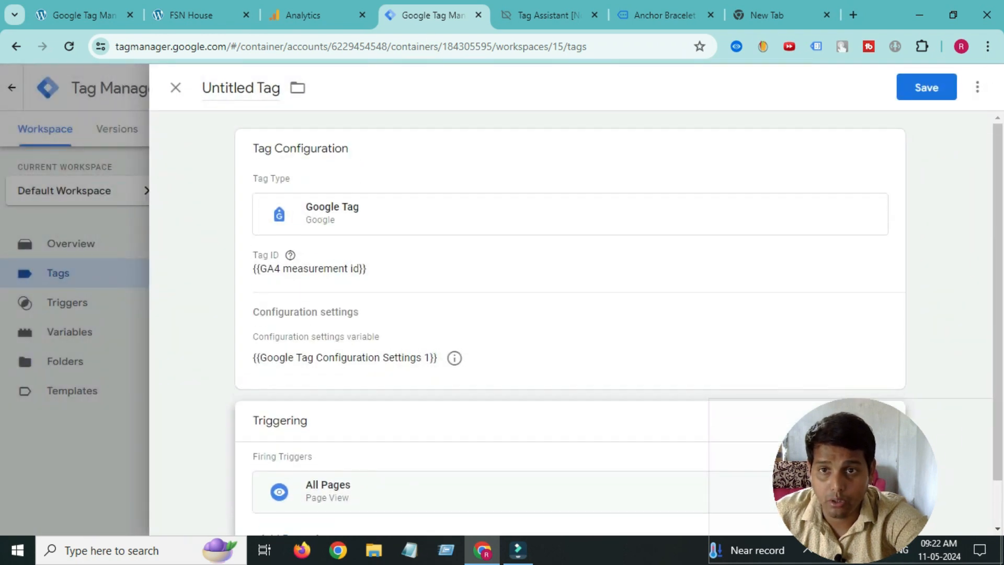
left_click(226, 88)
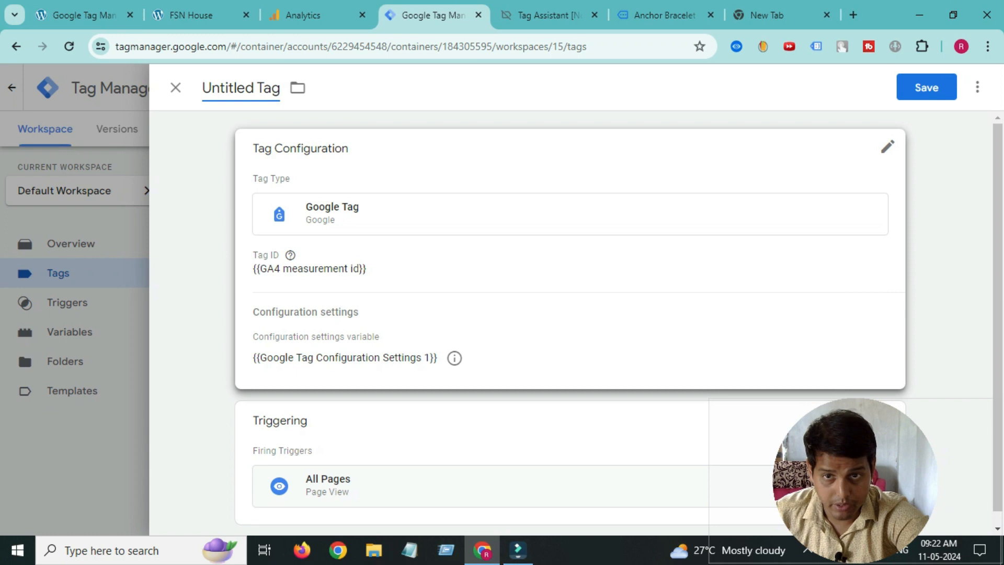
left_click(927, 87)
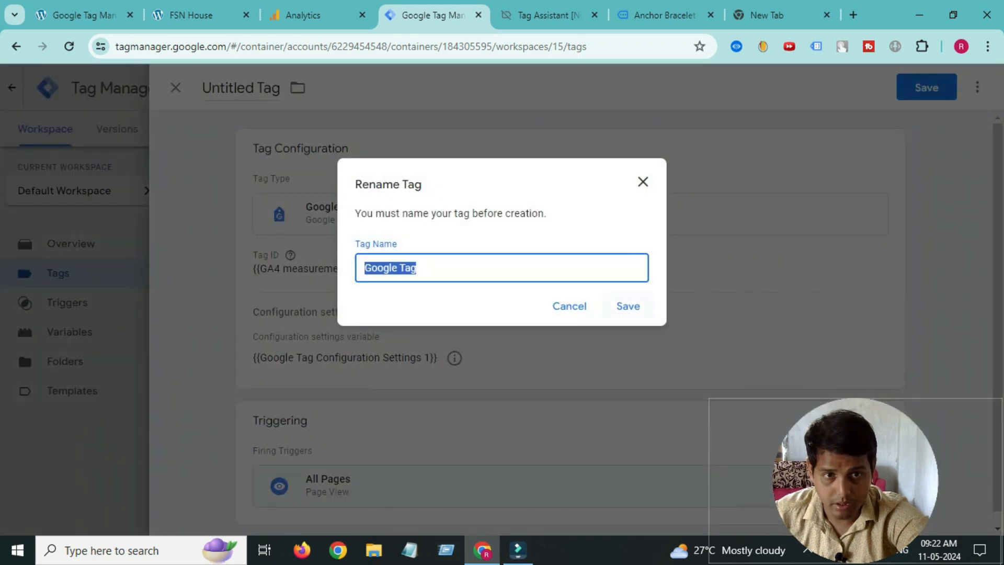
left_click(628, 306)
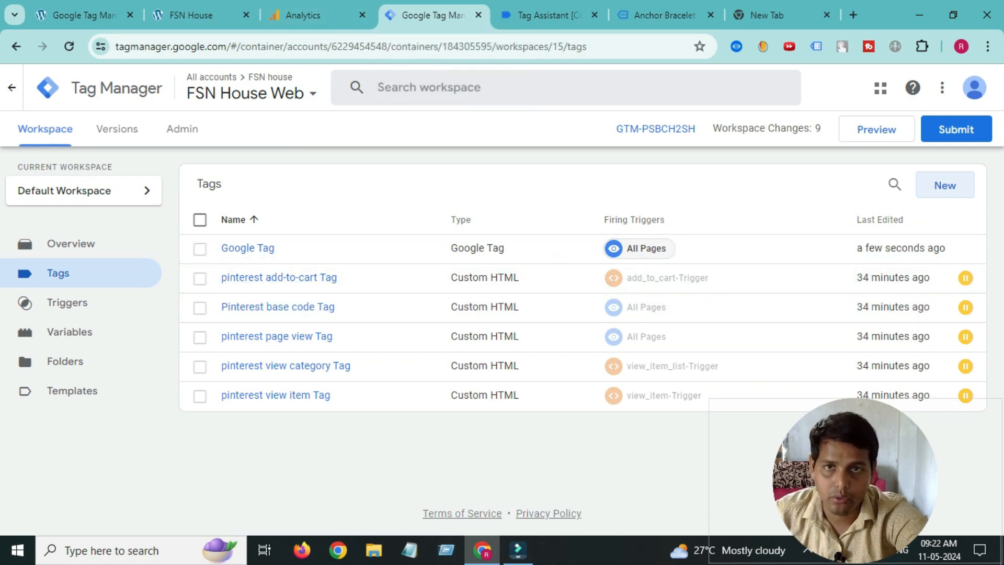
- Check the GA4 measurement ID in Analytics, then start Tag Manager preview for FSN House
left_click(199, 15)
left_click(303, 14)
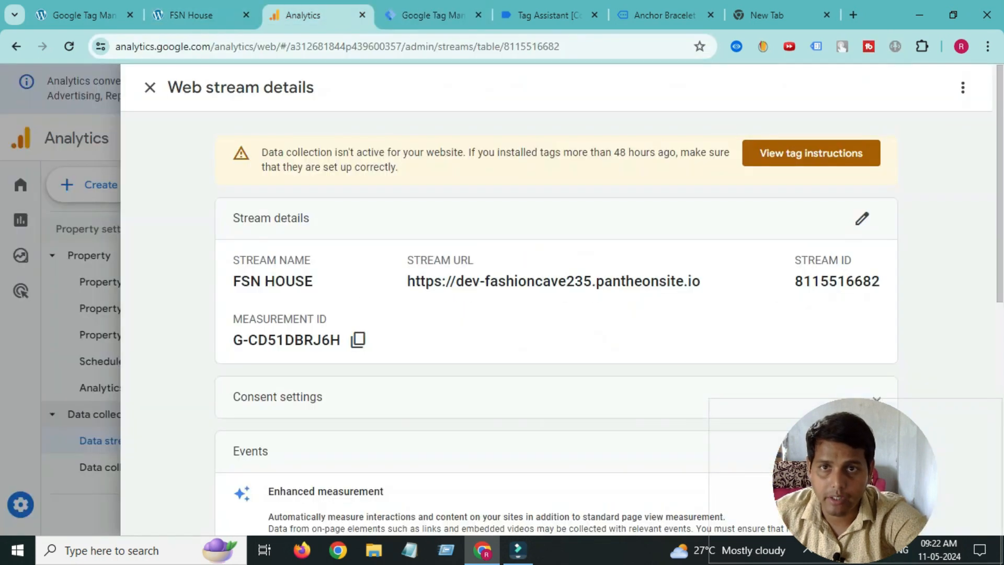
left_click(429, 14)
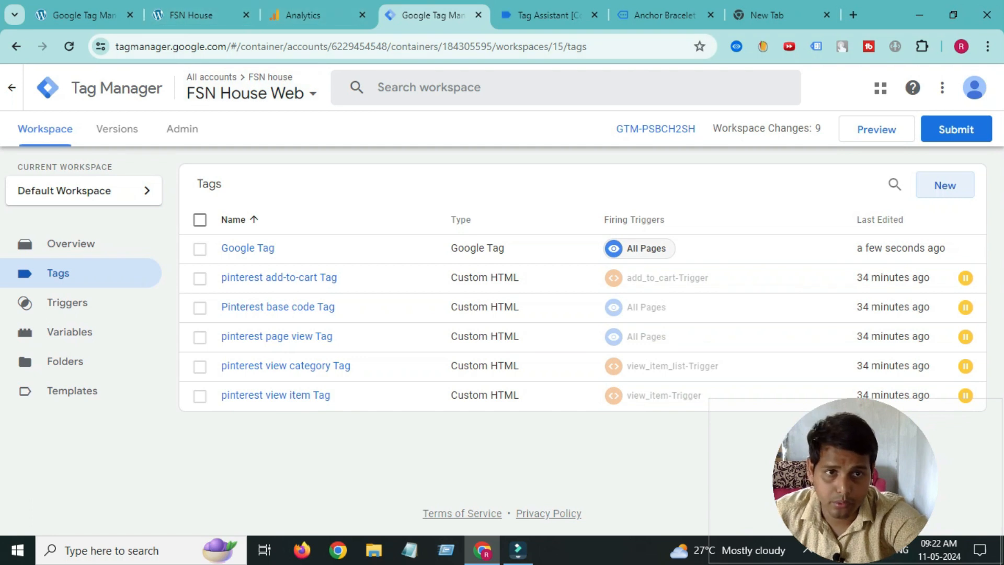
left_click(877, 129)
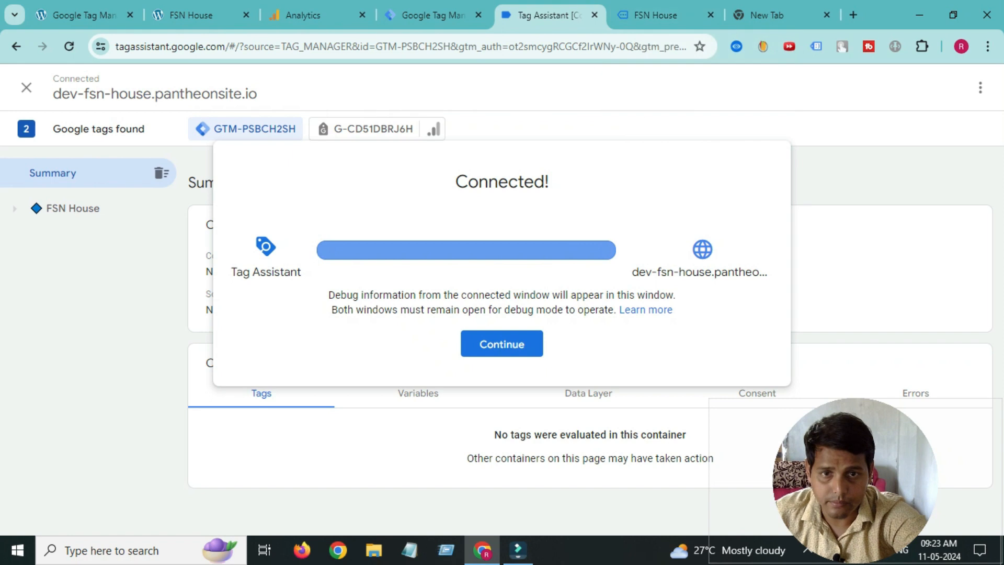
- On the connected FSN House site, browse the Accessories category to the Anchor Bracelet product page
left_click(503, 344)
left_click(656, 15)
scroll(450, 285, "down", 3)
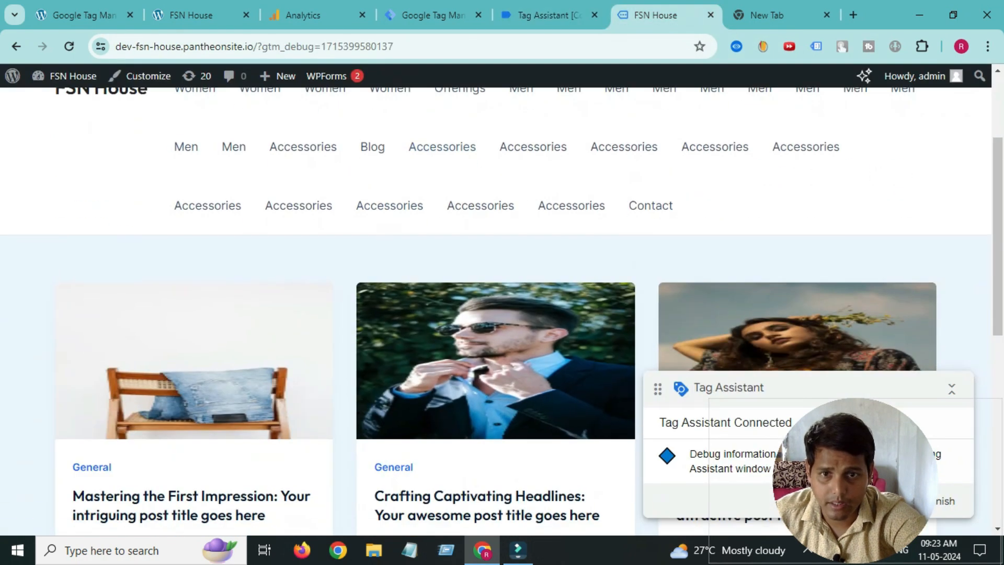
scroll(390, 262, "up", 1)
left_click(390, 279)
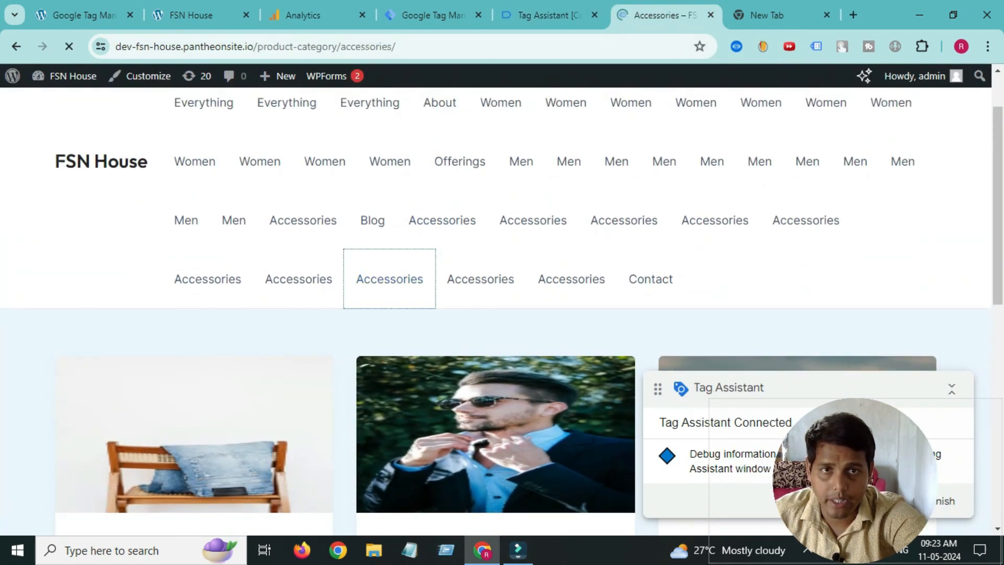
scroll(390, 293, "down", 5)
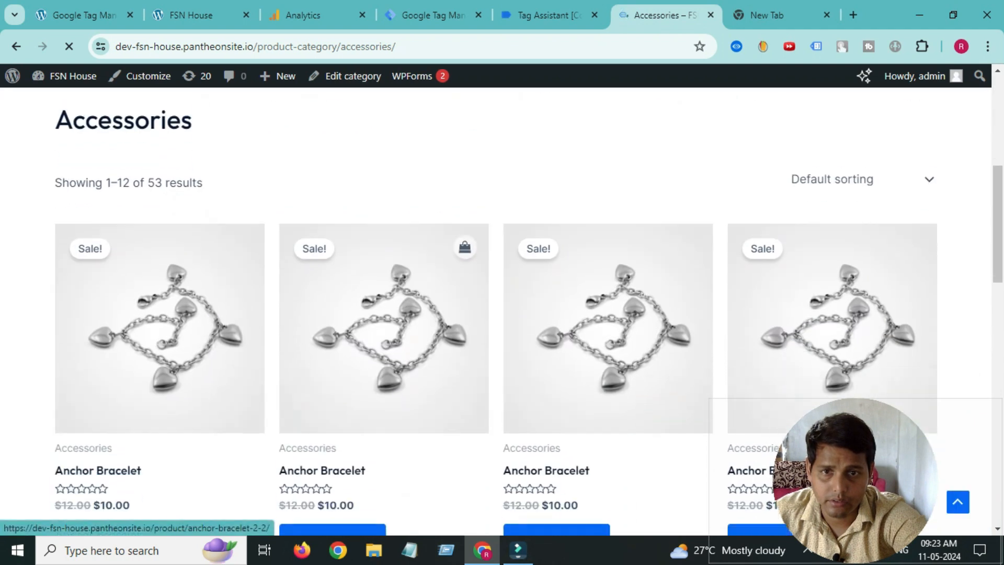
left_click(398, 314)
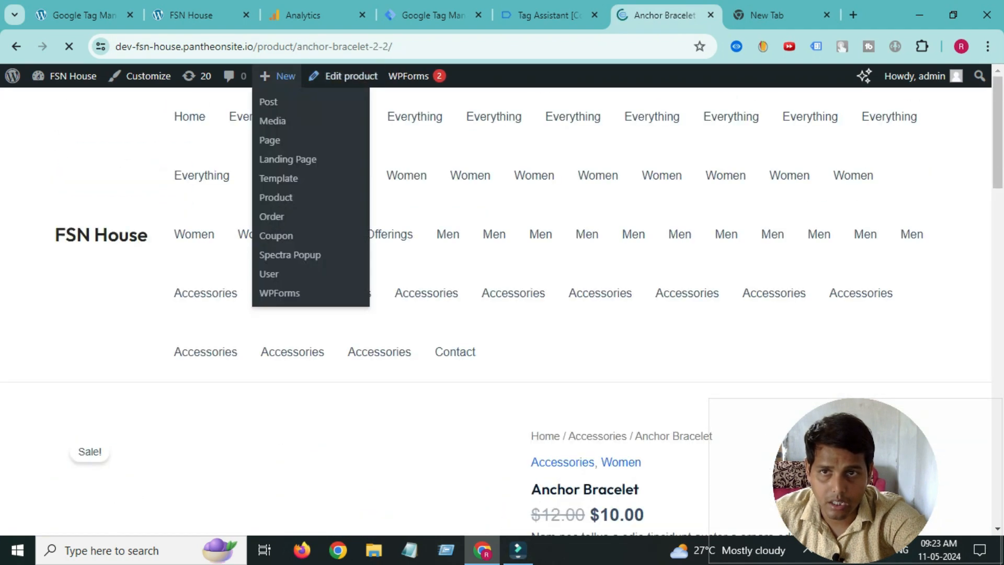
scroll(387, 241, "down", 4)
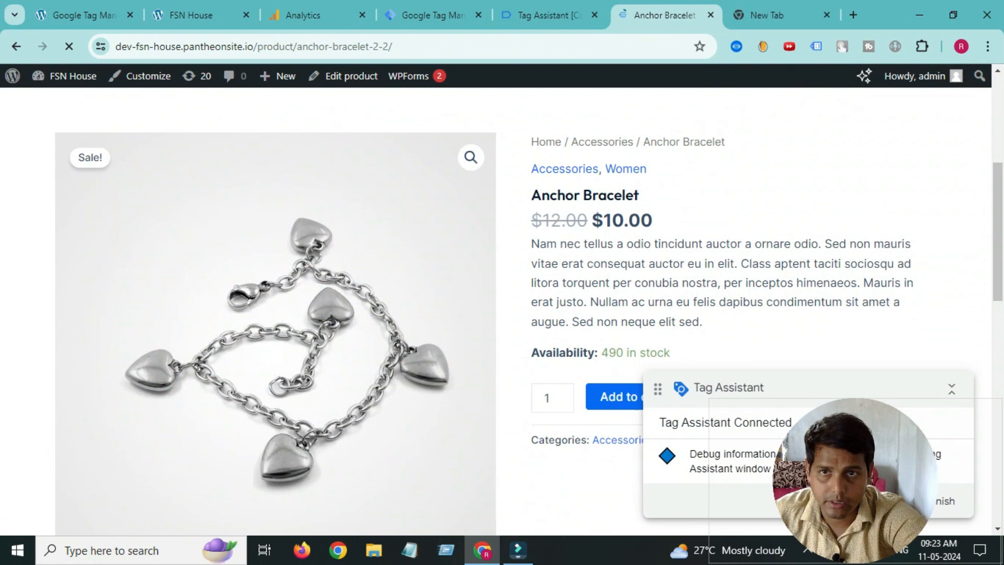
double_click(267, 46)
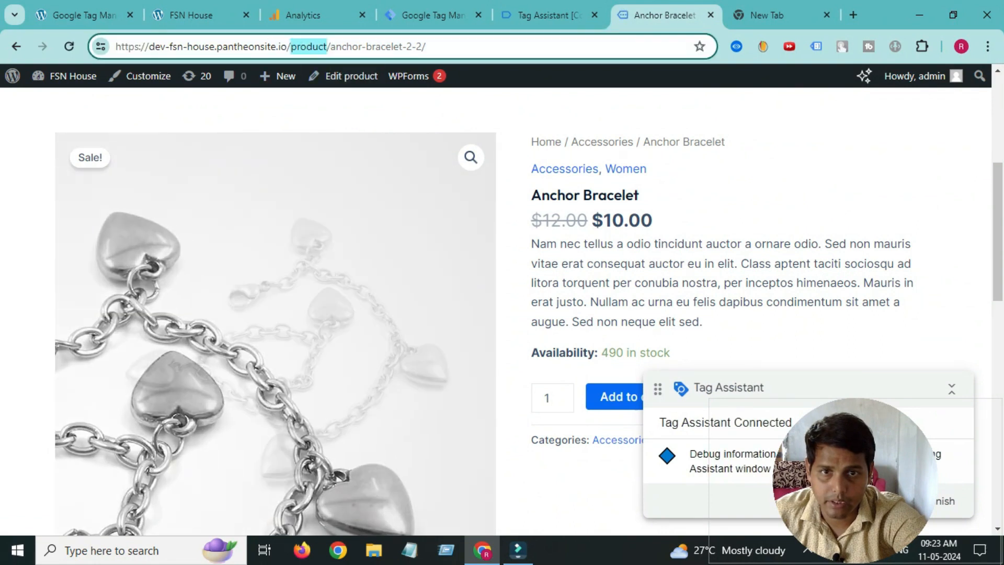
left_click(732, 198)
- Review the Tags Fired and Tags Not Fired cards in Tag Assistant's debug summary
left_click(546, 15)
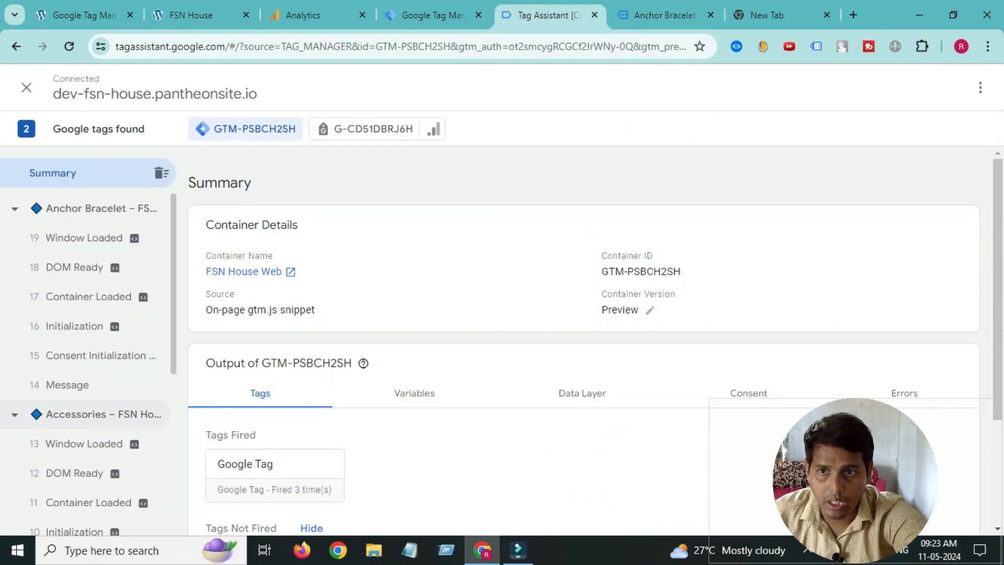
scroll(89, 361, "down", 6)
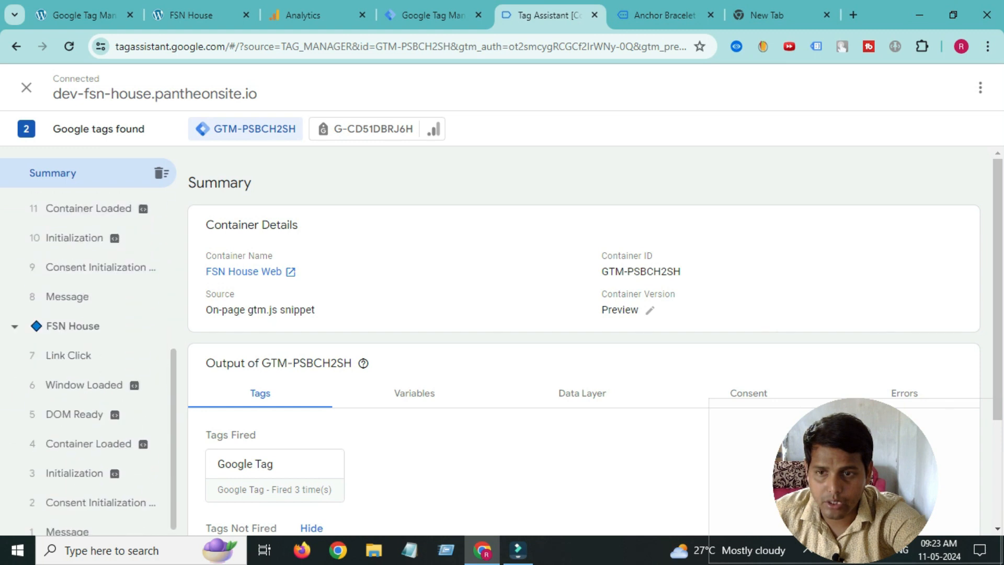
scroll(89, 361, "up", 6)
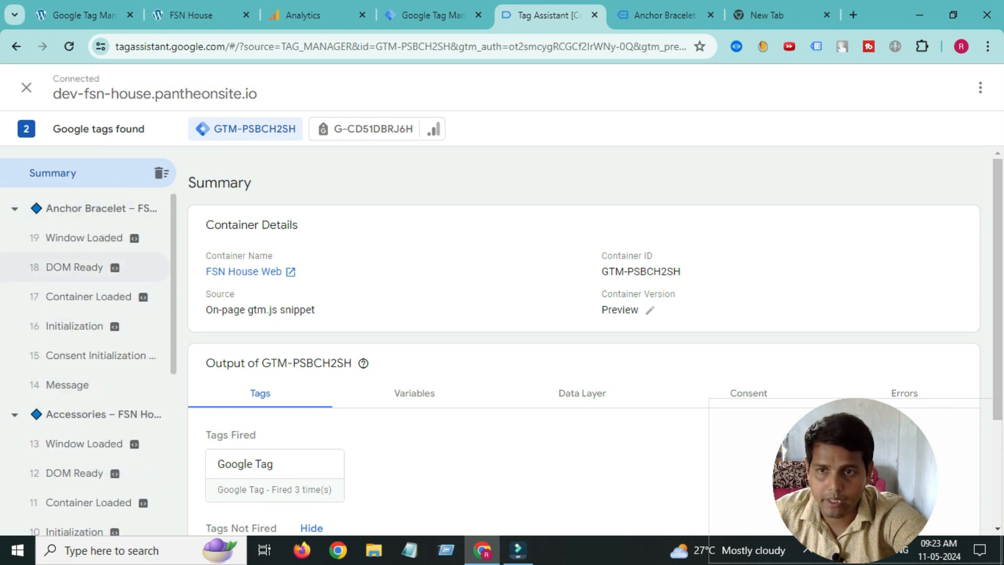
scroll(275, 470, "down", 3)
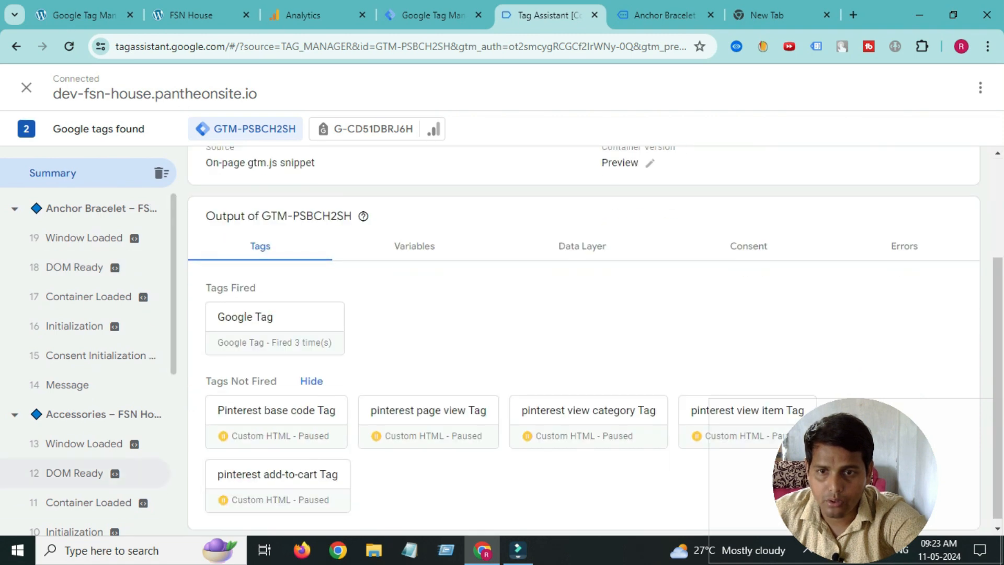
scroll(78, 444, "up", 3)
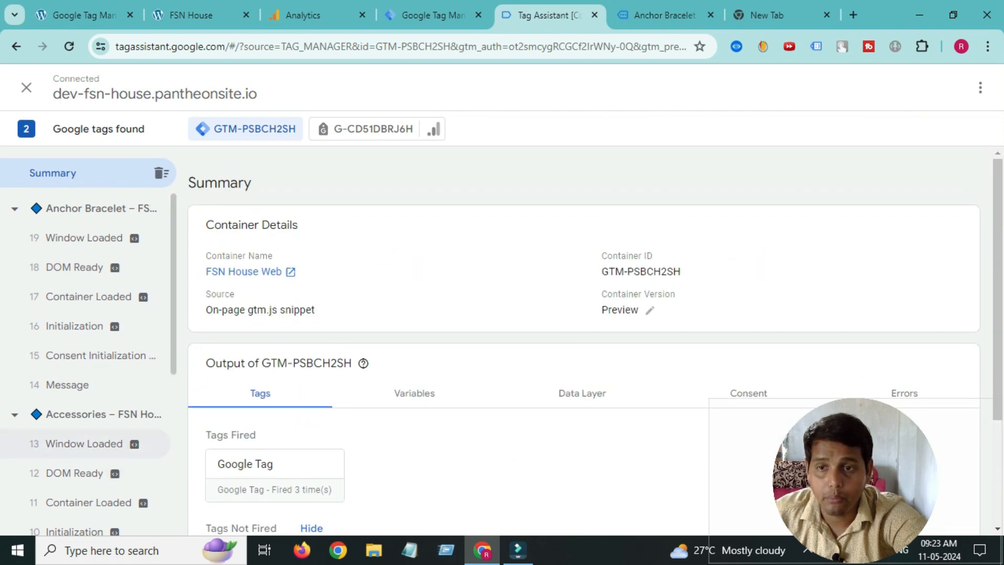
left_click(664, 15)
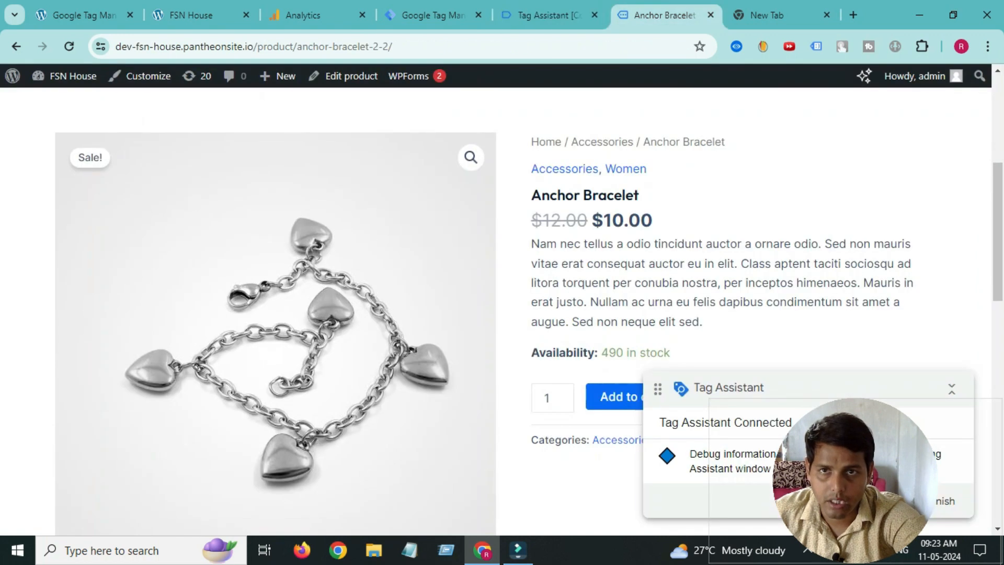
- Bring up the GTM4WP options page and scroll through its General settings and stored container ID
left_click(83, 15)
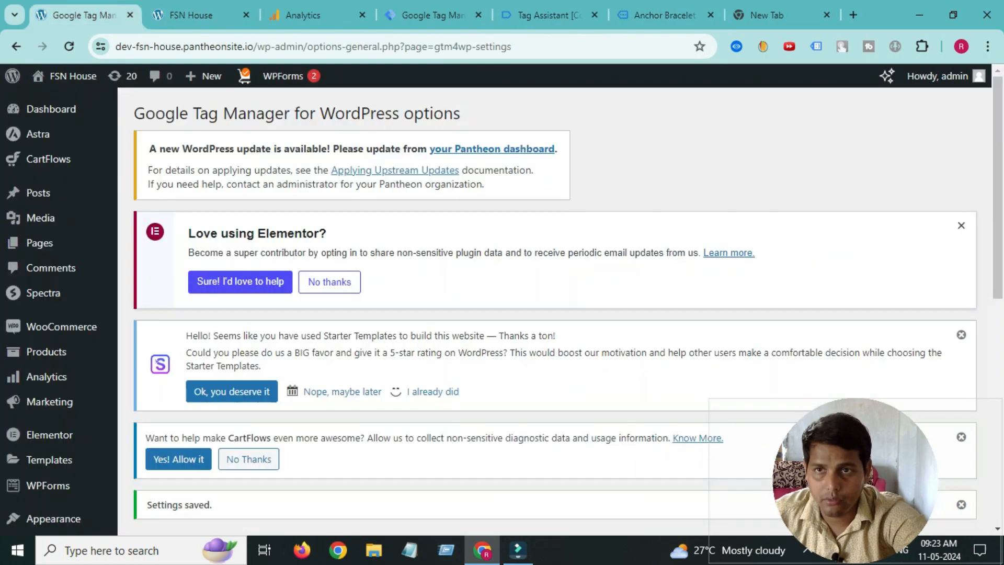
scroll(53, 314, "down", 3)
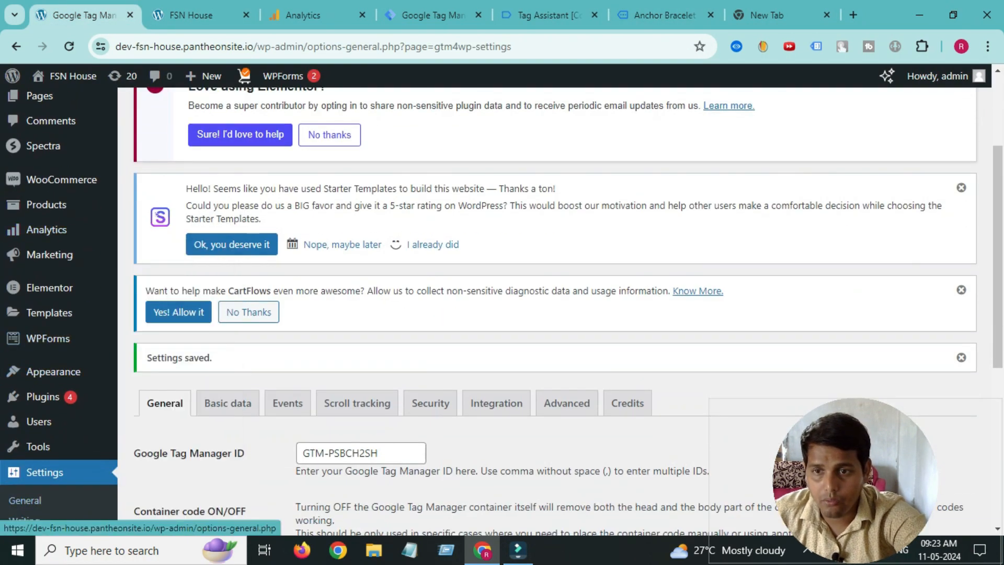
mouse_move(43, 396)
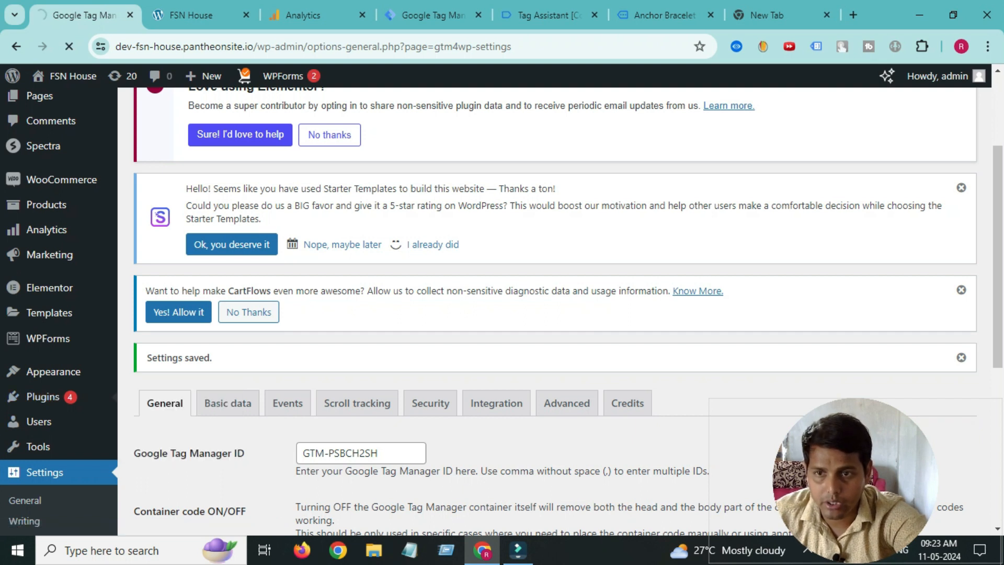
scroll(249, 313, "down", 3)
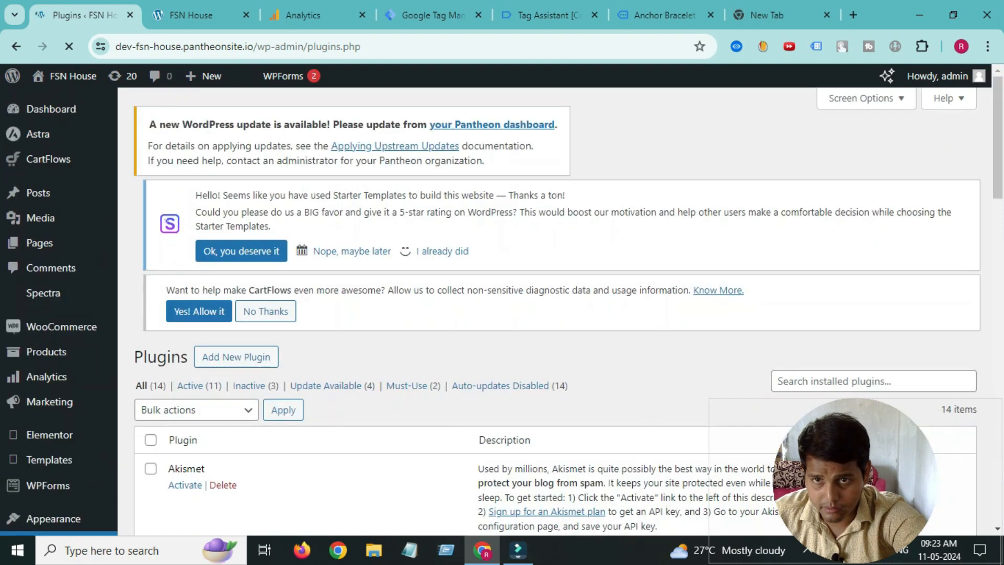
scroll(555, 314, "down", 18)
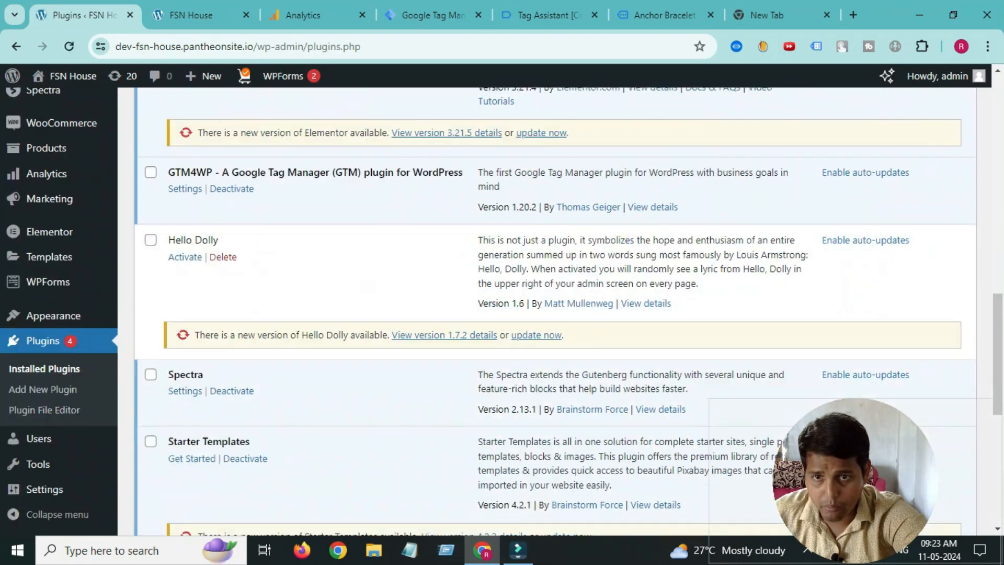
scroll(555, 314, "down", 1)
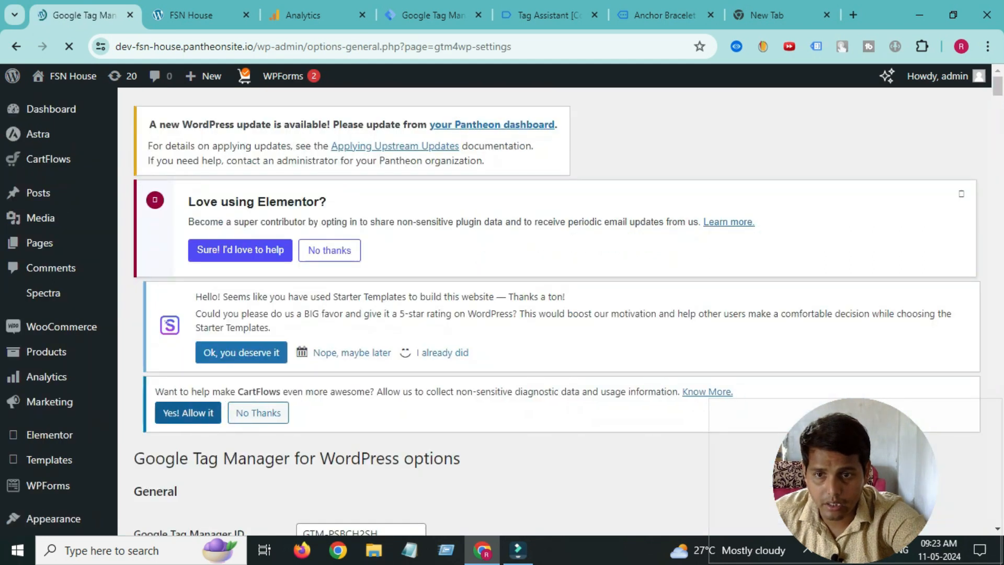
scroll(557, 314, "down", 5)
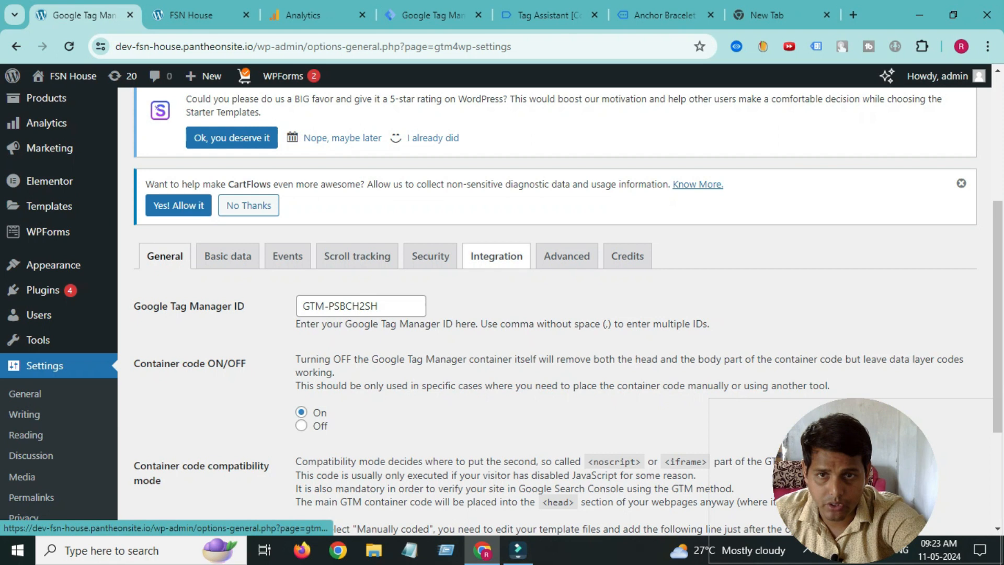
- In the plugin's Integration > WooCommerce settings, enable Track e-commerce
left_click(497, 256)
left_click(263, 288)
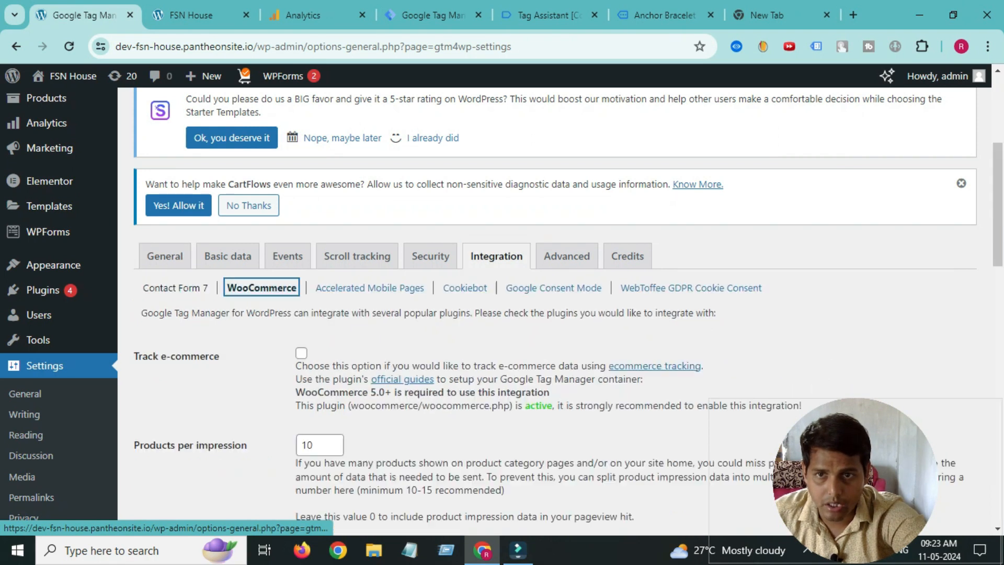
scroll(264, 289, "down", 1)
left_click(301, 280)
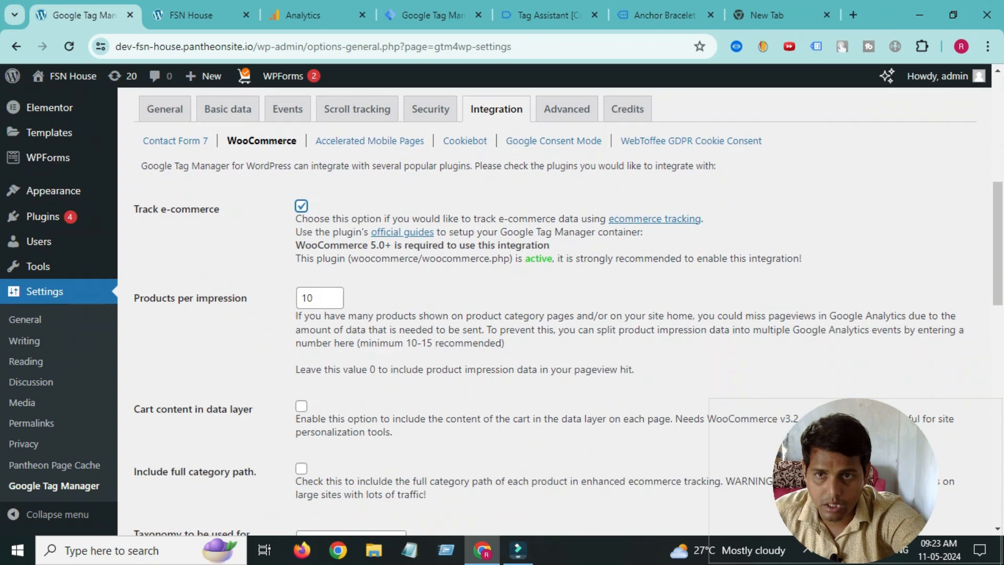
- Include cart content, customer data and order data in the data layer
scroll(568, 312, "down", 3)
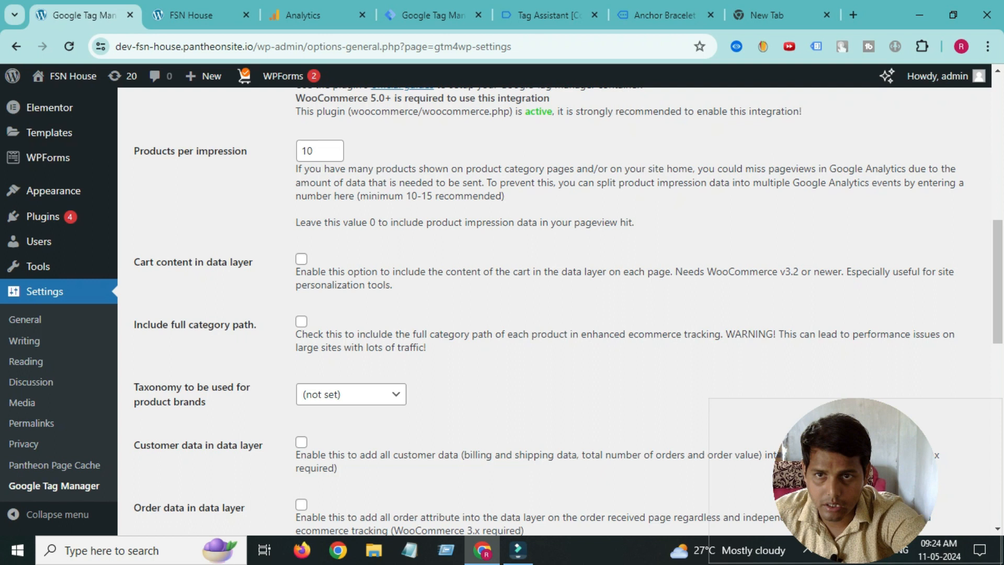
left_click(302, 259)
scroll(302, 259, "down", 3)
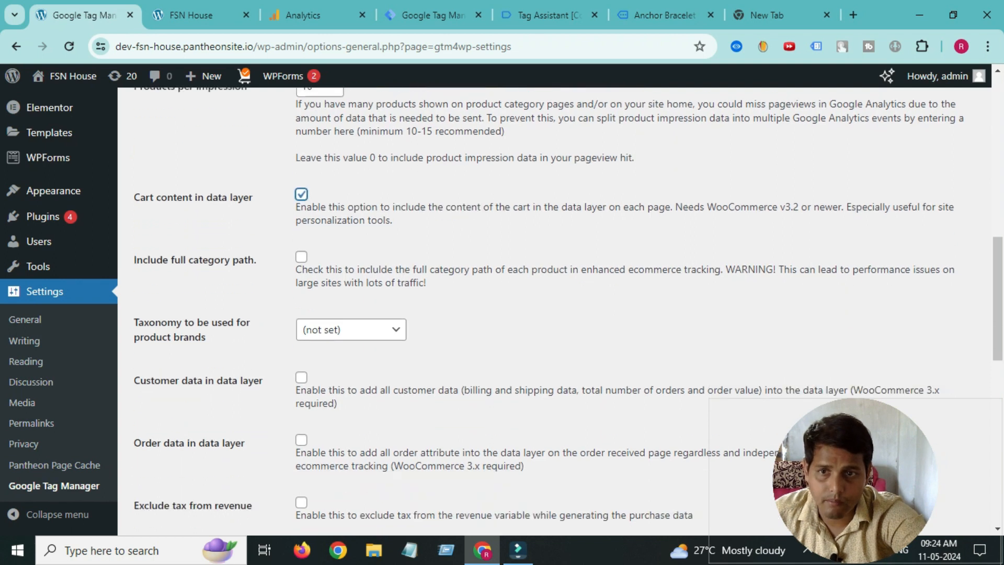
left_click(301, 295)
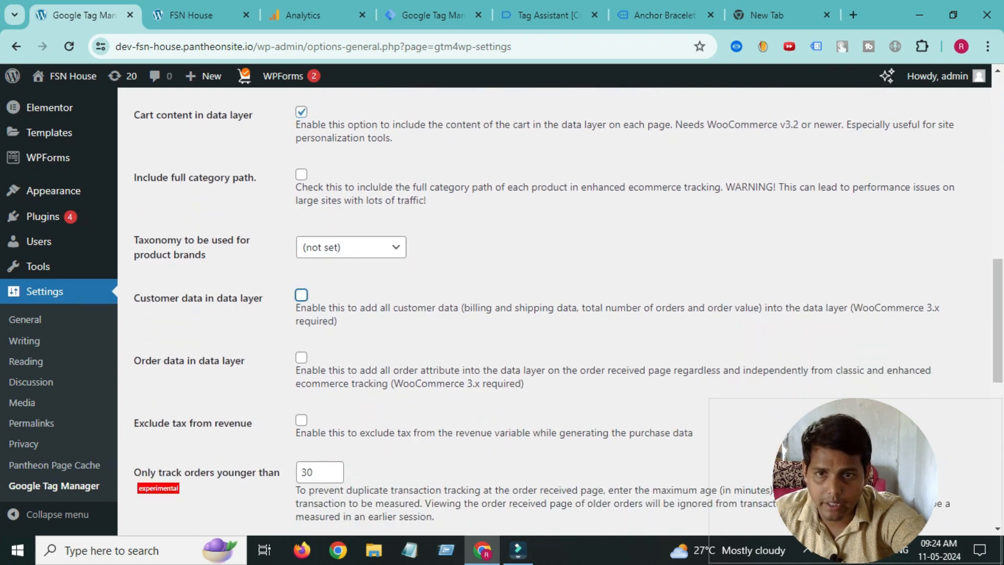
left_click(302, 358)
scroll(503, 308, "up", 4)
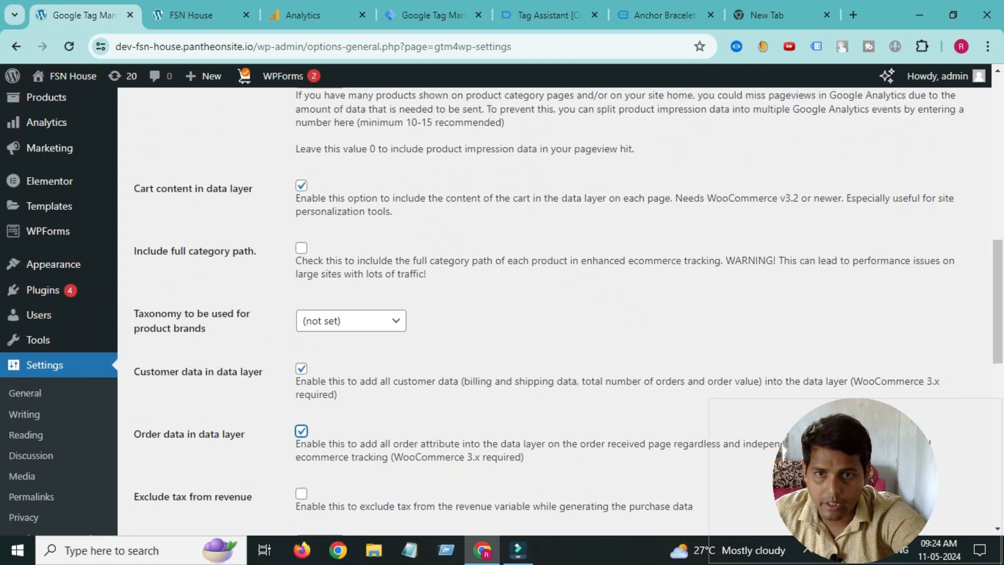
left_click(301, 333)
scroll(302, 333, "down", 4)
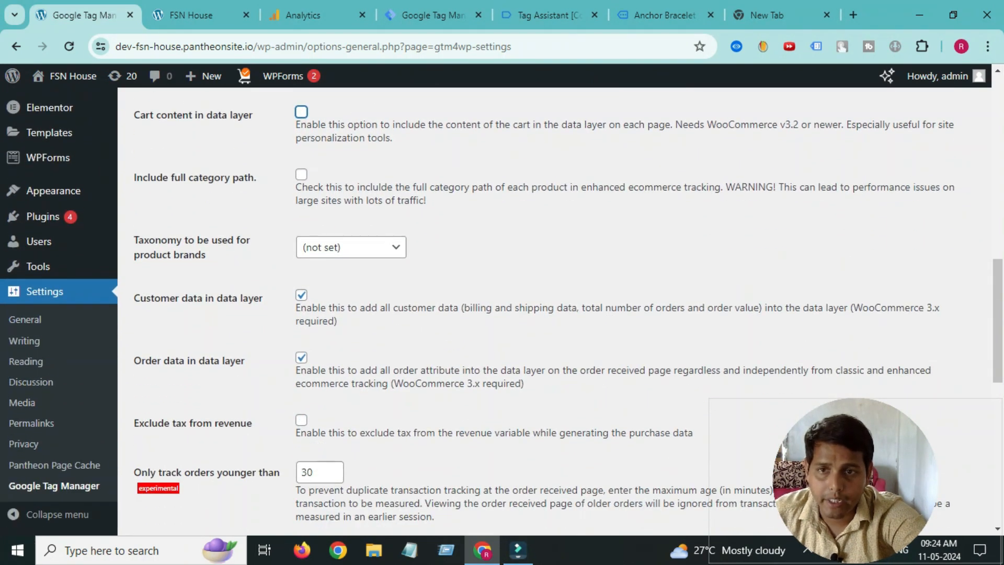
scroll(503, 314, "up", 7)
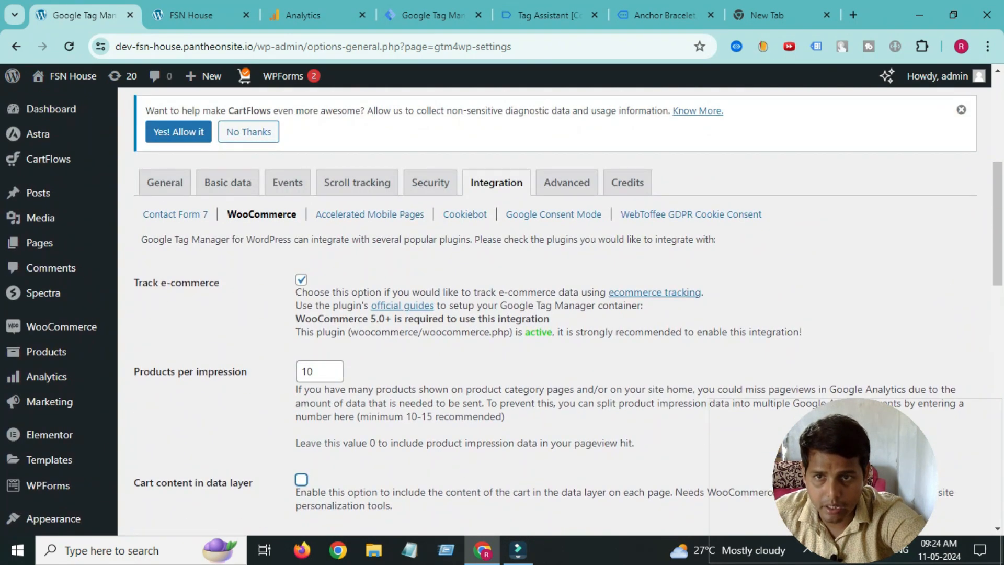
- Save the WooCommerce integration settings with Save Changes
scroll(503, 309, "down", 5)
scroll(502, 309, "up", 1)
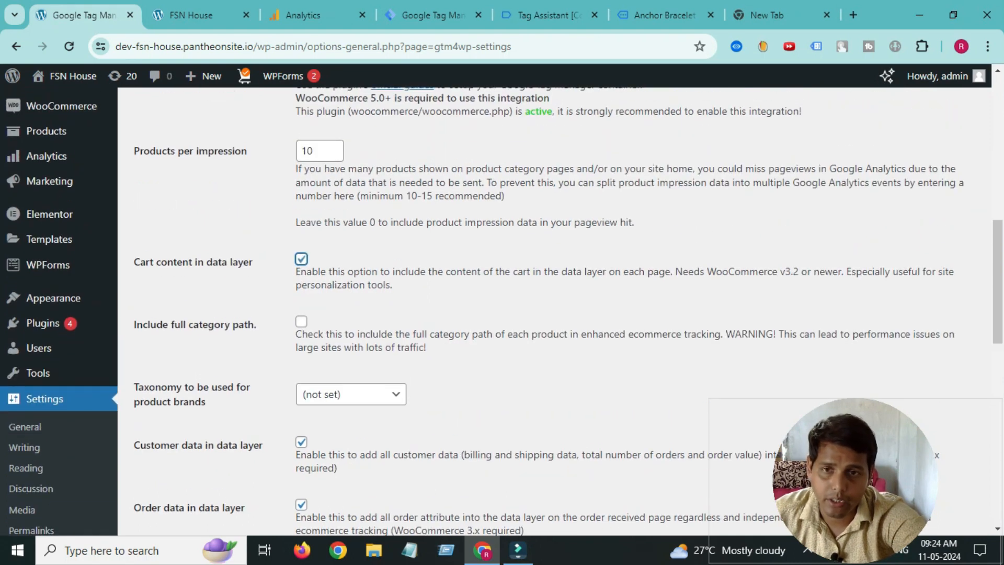
scroll(502, 309, "down", 3)
scroll(502, 308, "up", 11)
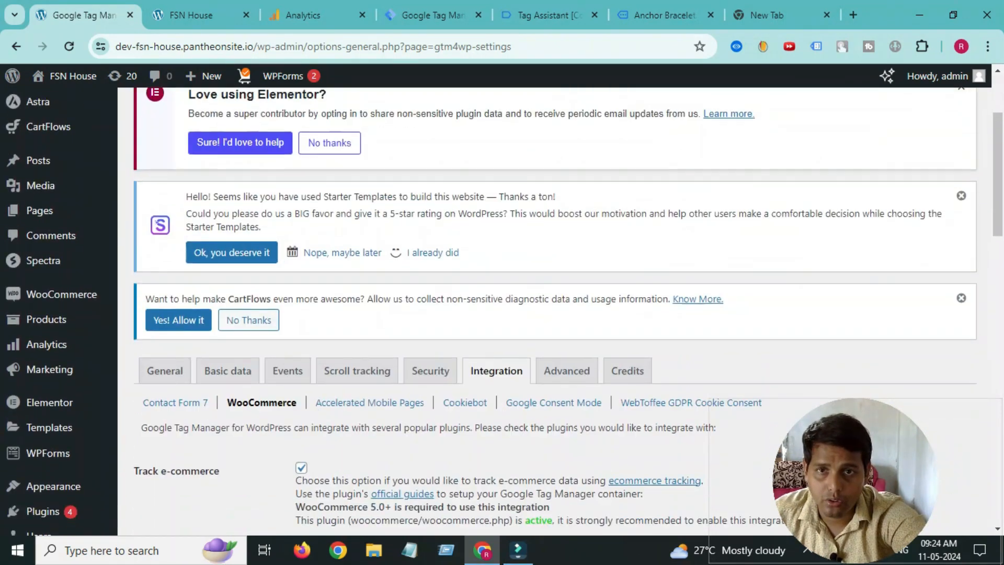
scroll(502, 308, "down", 2)
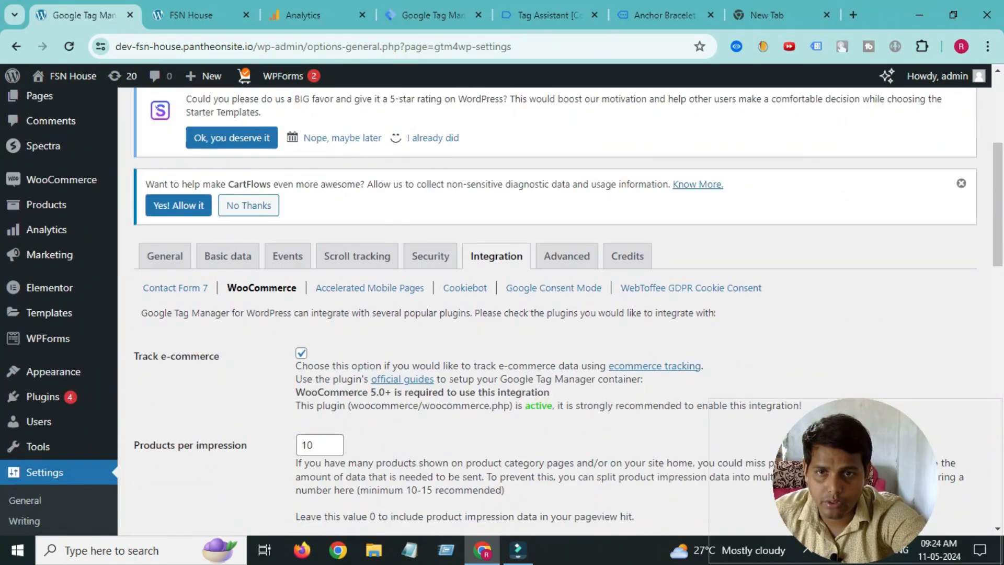
scroll(503, 308, "down", 3)
scroll(503, 308, "down", 16)
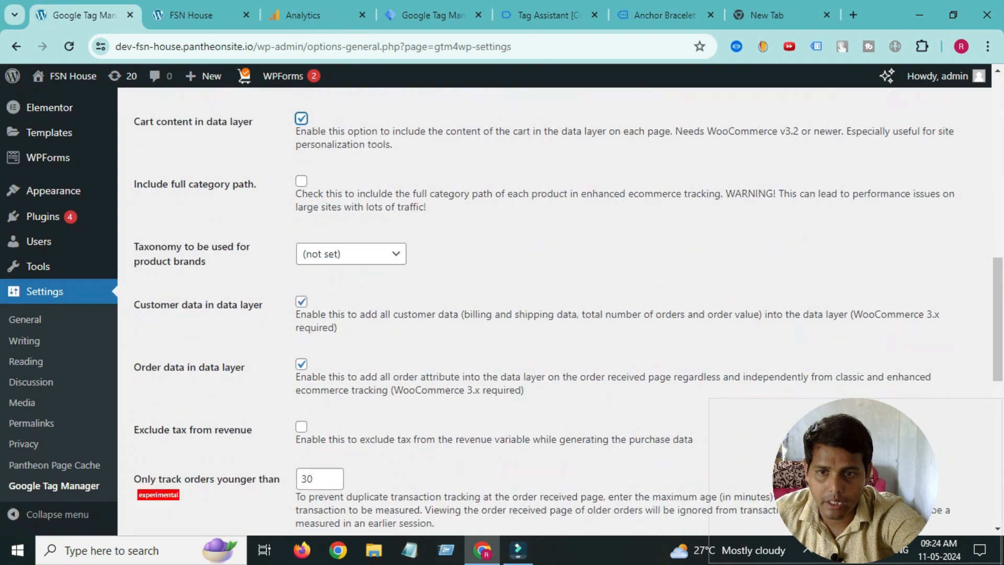
left_click(171, 458)
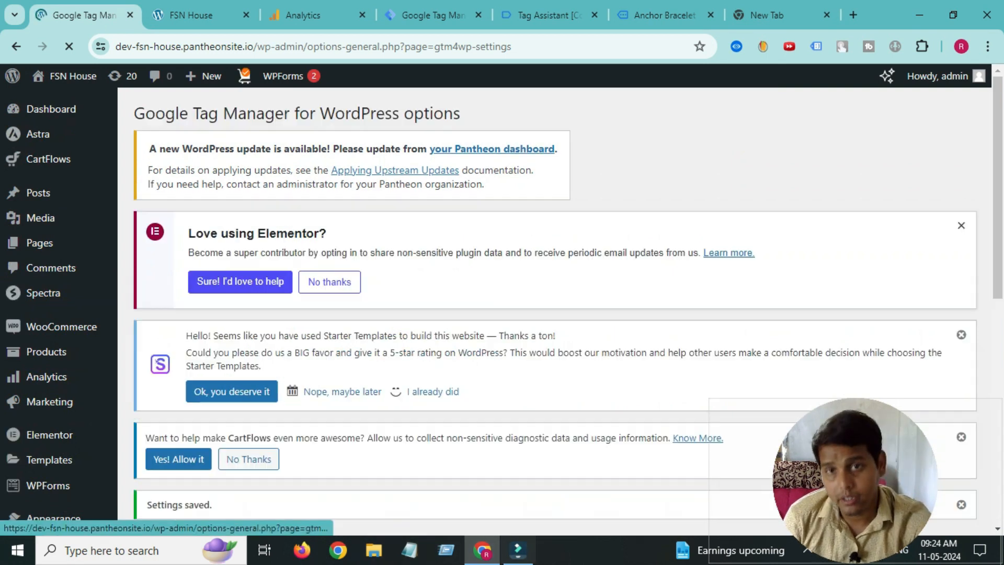
- Inspect the view_item event's Data Layer in Tag Assistant for currency USD, value 45 and items
left_click(433, 15)
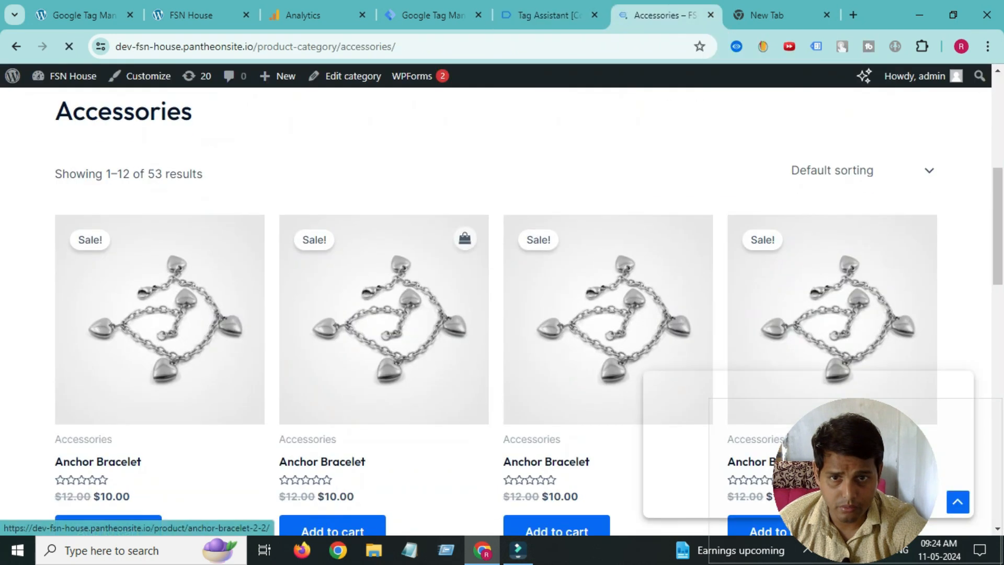
left_click(384, 320)
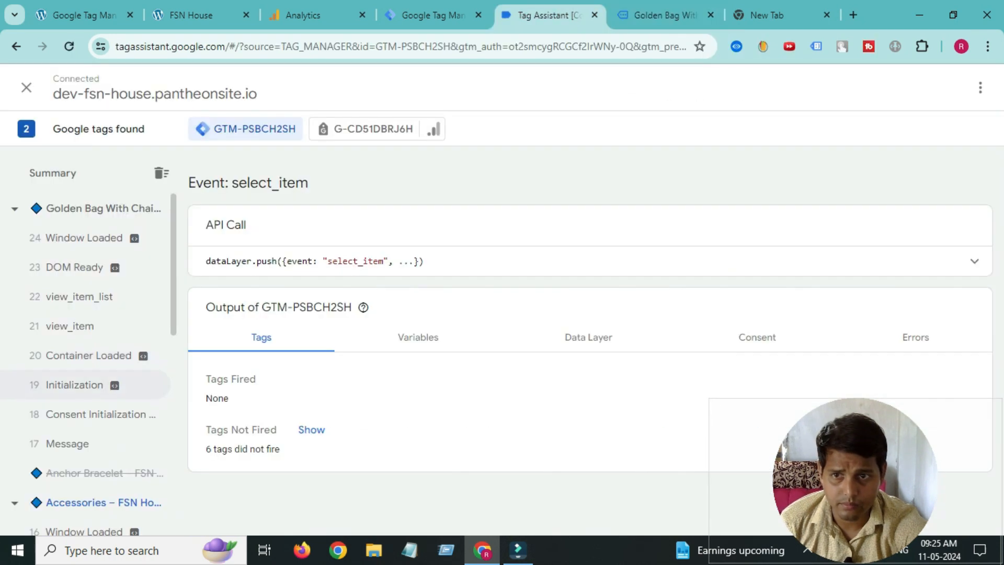
left_click(70, 326)
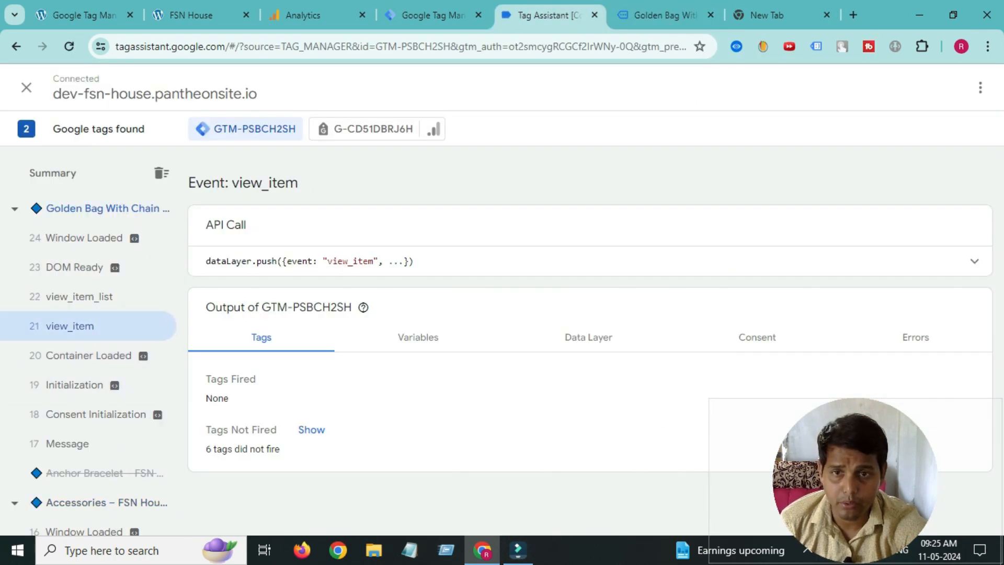
left_click(665, 14)
scroll(502, 306, "down", 5)
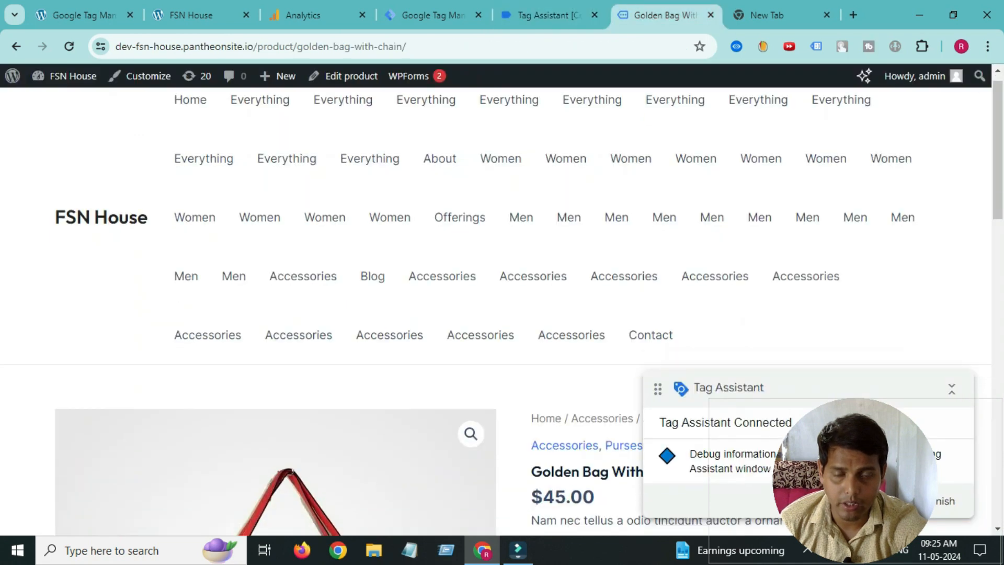
key("ctrl+Page_Up")
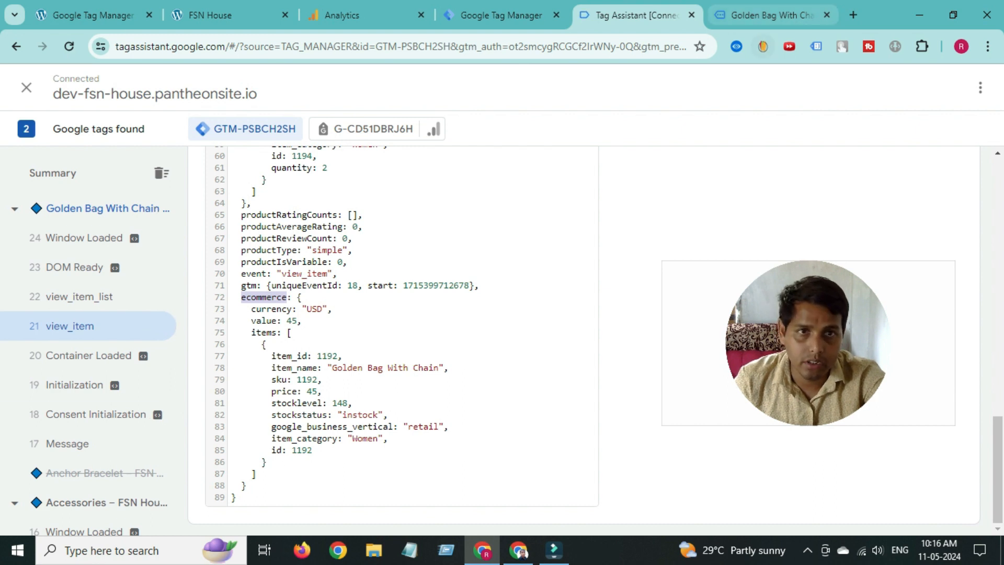
left_click(853, 16)
- Search 'ga4 recommended events' and open the GA4 Recommended events help article
left_click(402, 47)
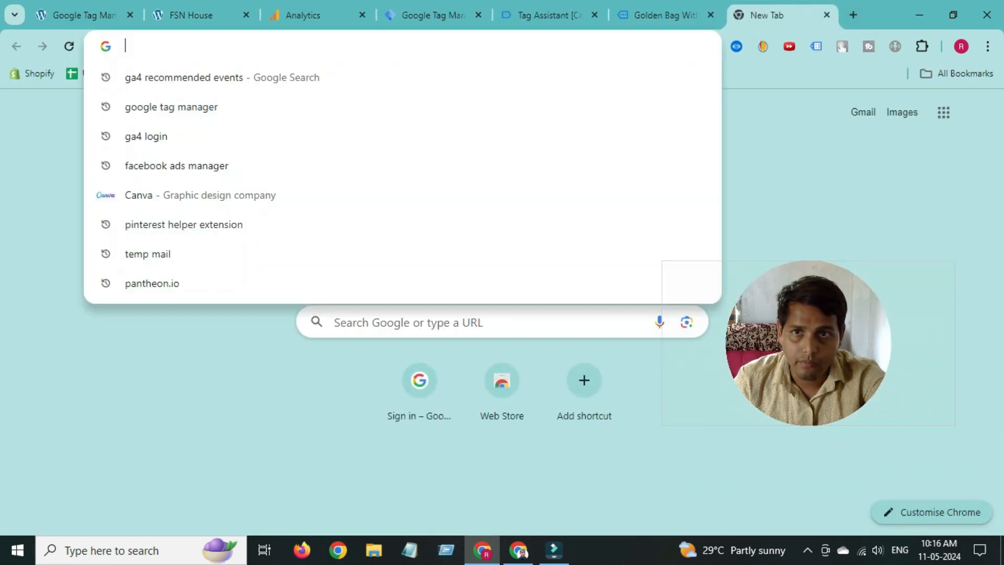
left_click(222, 77)
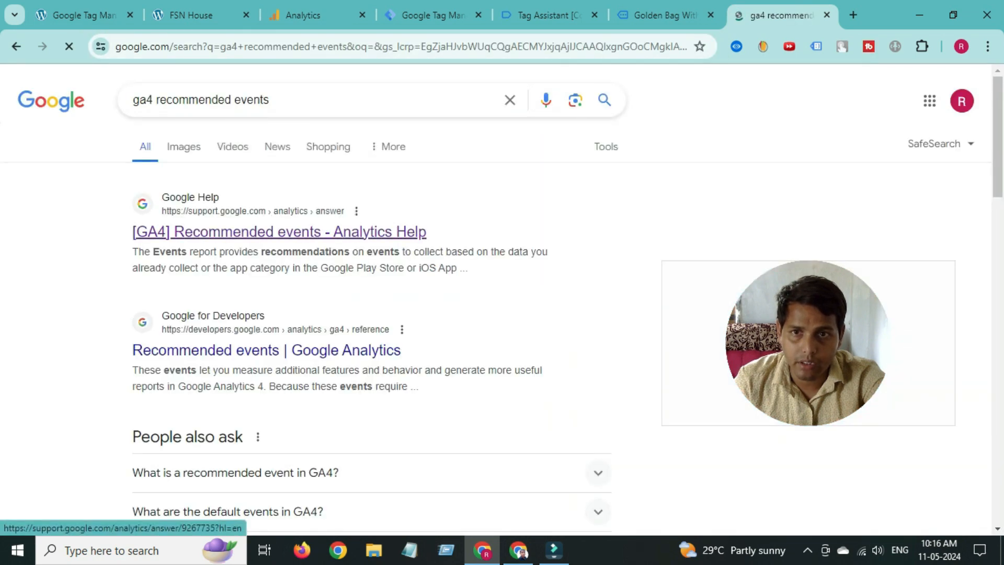
left_click(279, 231)
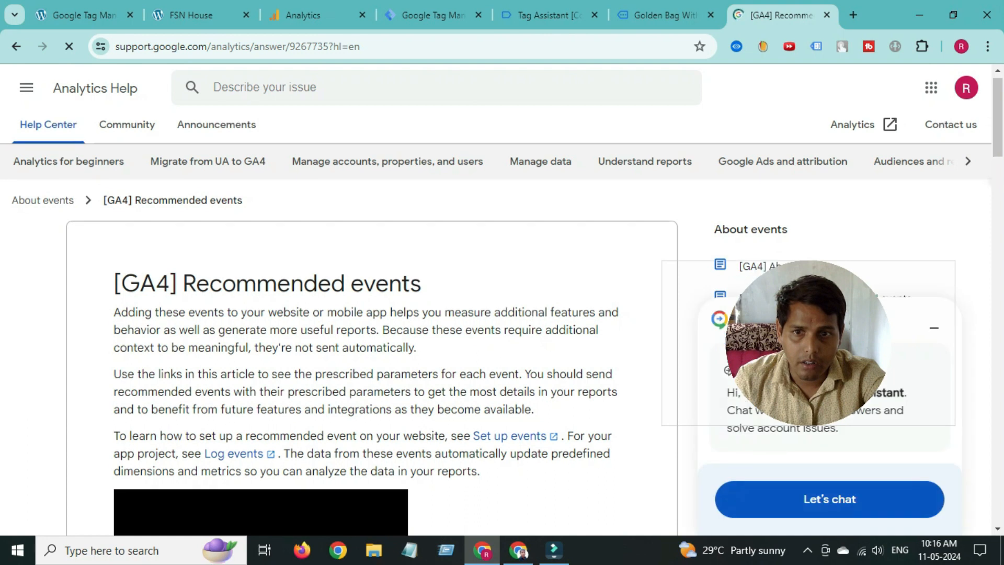
scroll(371, 324, "down", 12)
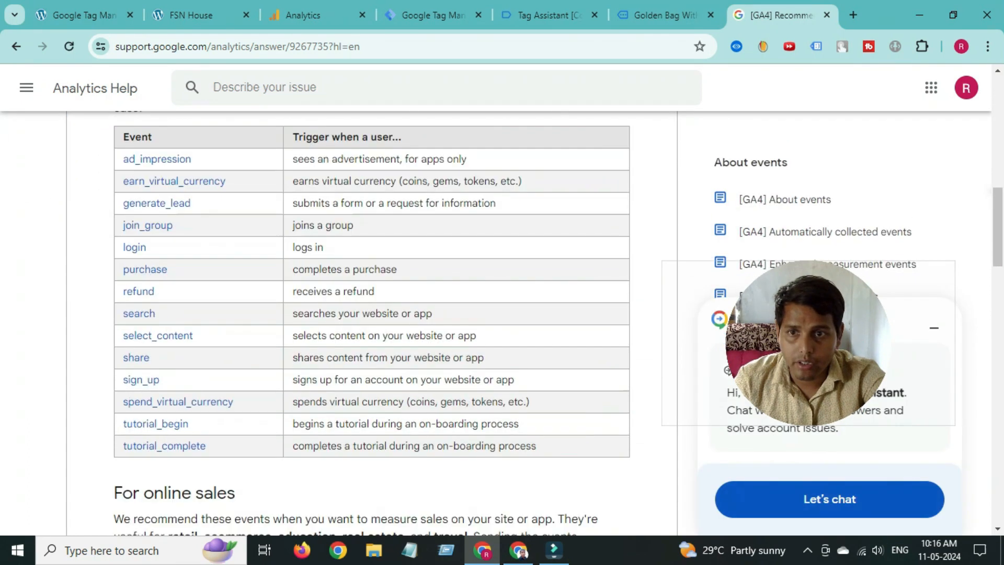
scroll(371, 324, "down", 10)
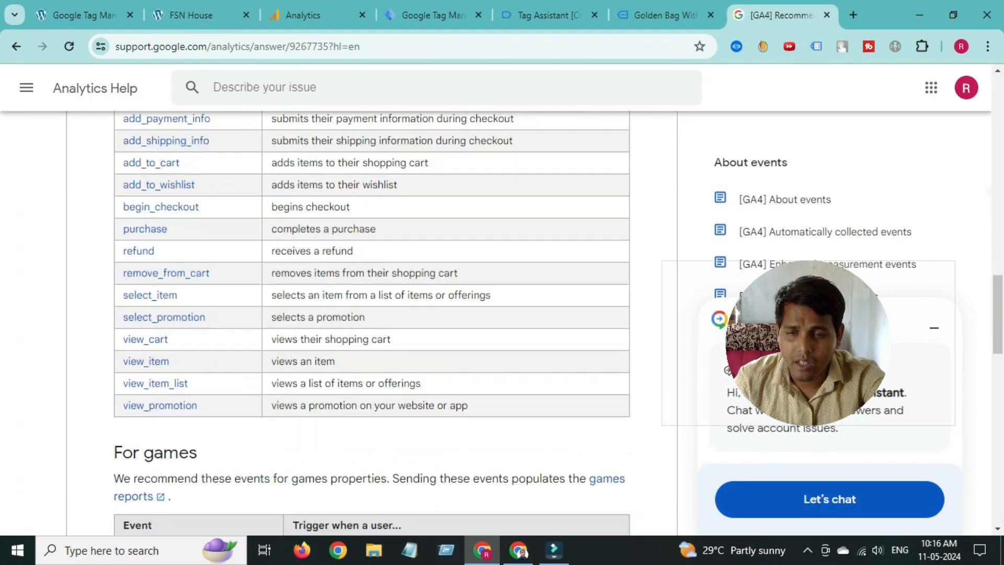
scroll(152, 340, "down", 1)
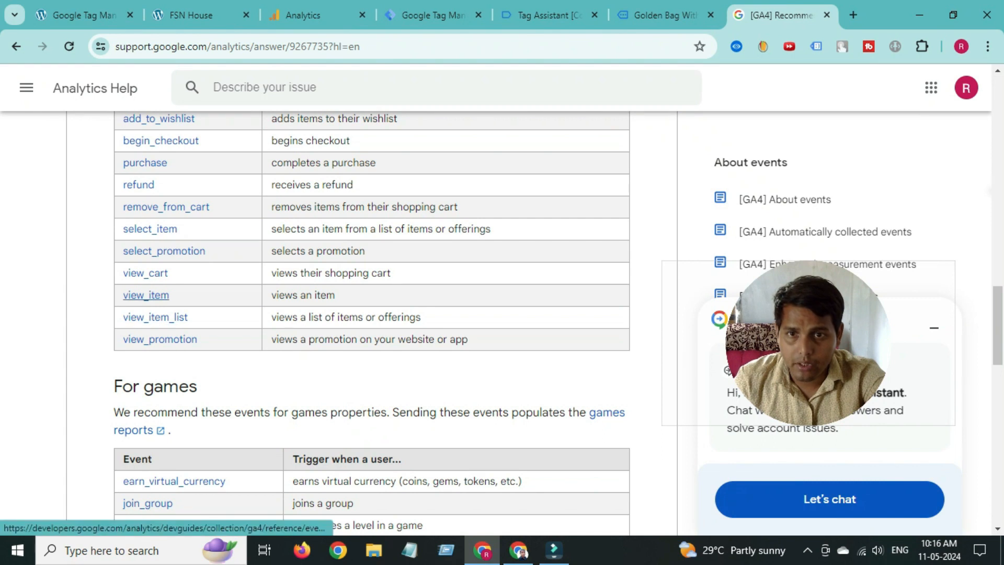
- Read the required Parameters in the view_item developer reference
left_click(146, 296)
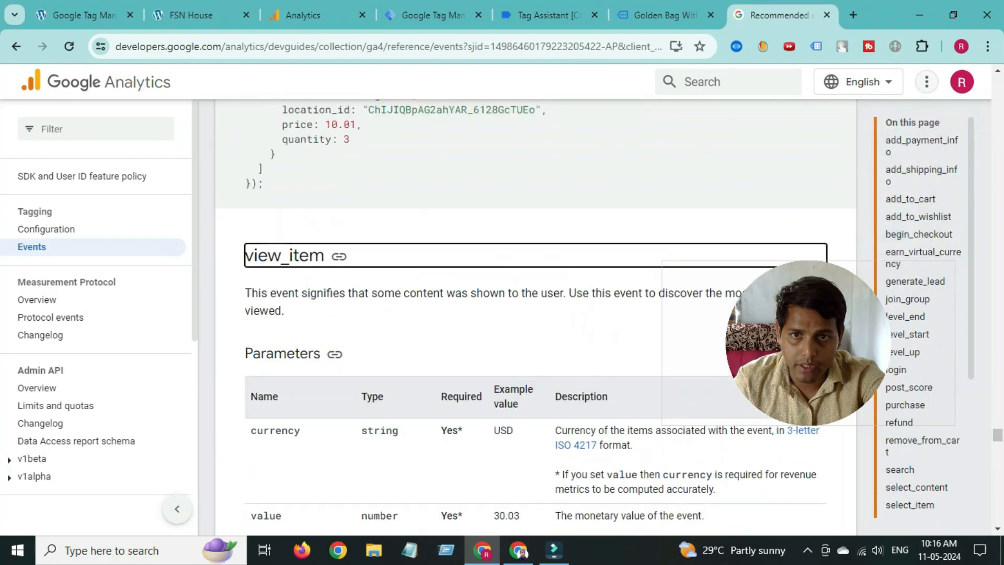
scroll(535, 335, "down", 1)
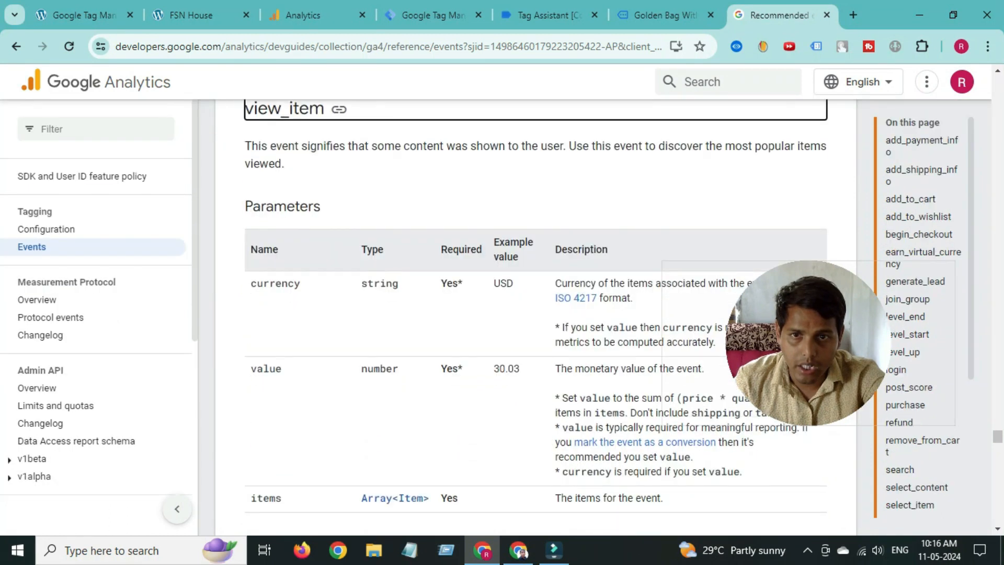
scroll(536, 313, "down", 1)
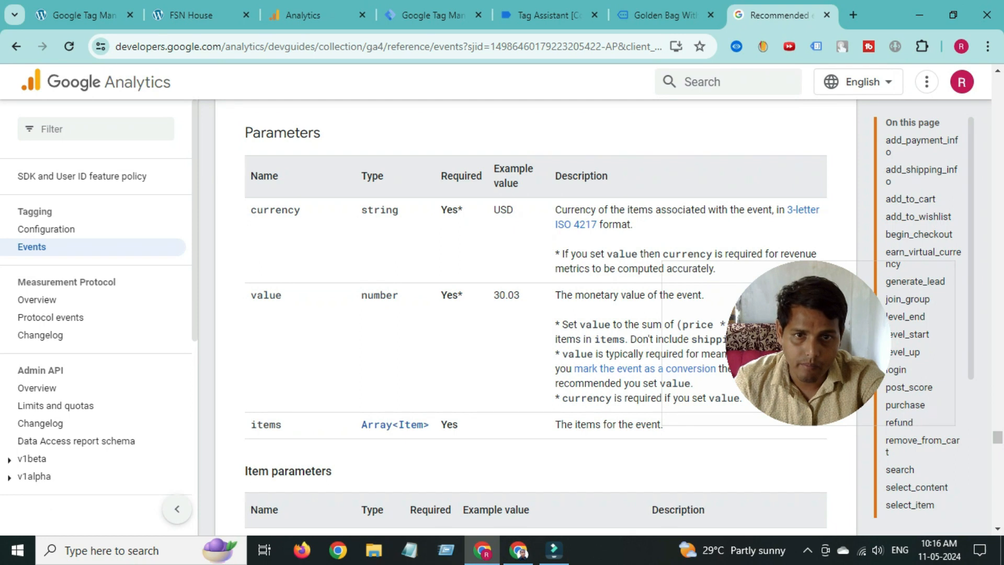
scroll(535, 314, "up", 1)
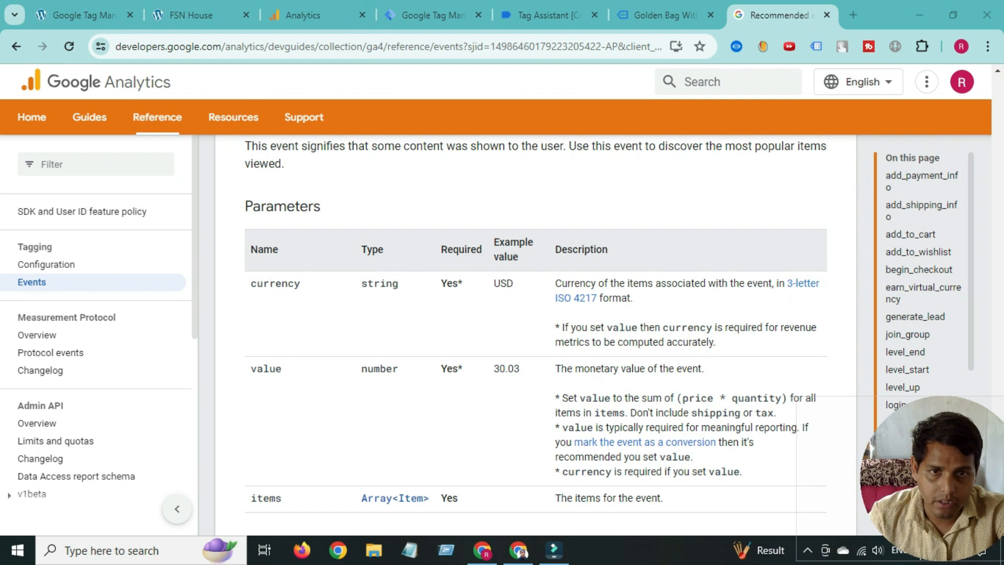
scroll(536, 334, "down", 3)
scroll(535, 335, "up", 2)
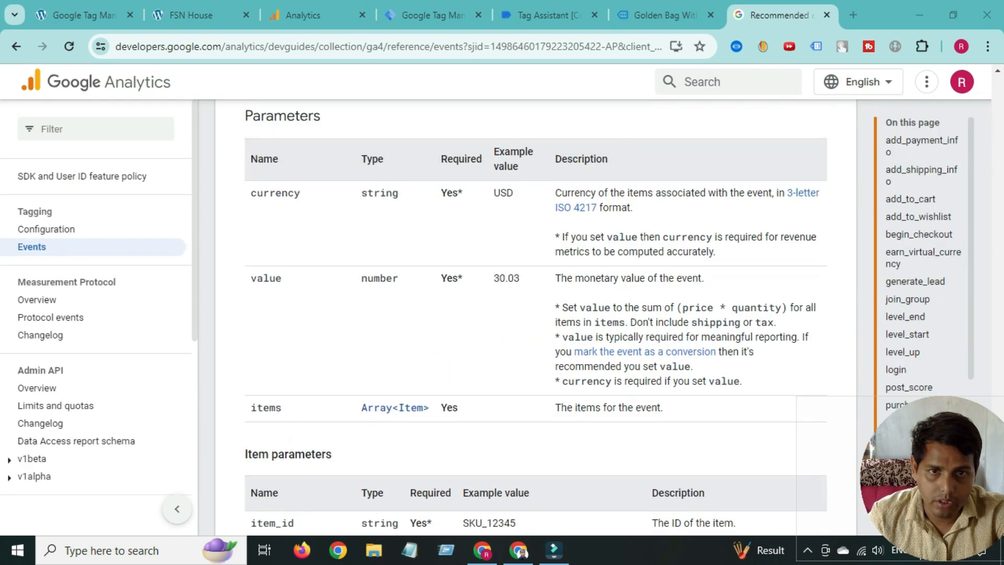
scroll(536, 334, "up", 2)
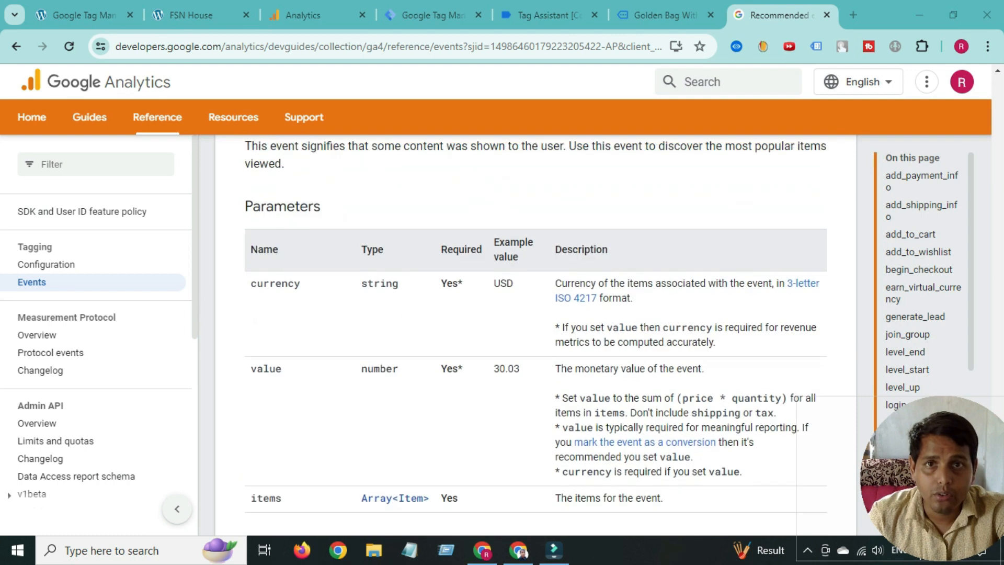
left_click(435, 15)
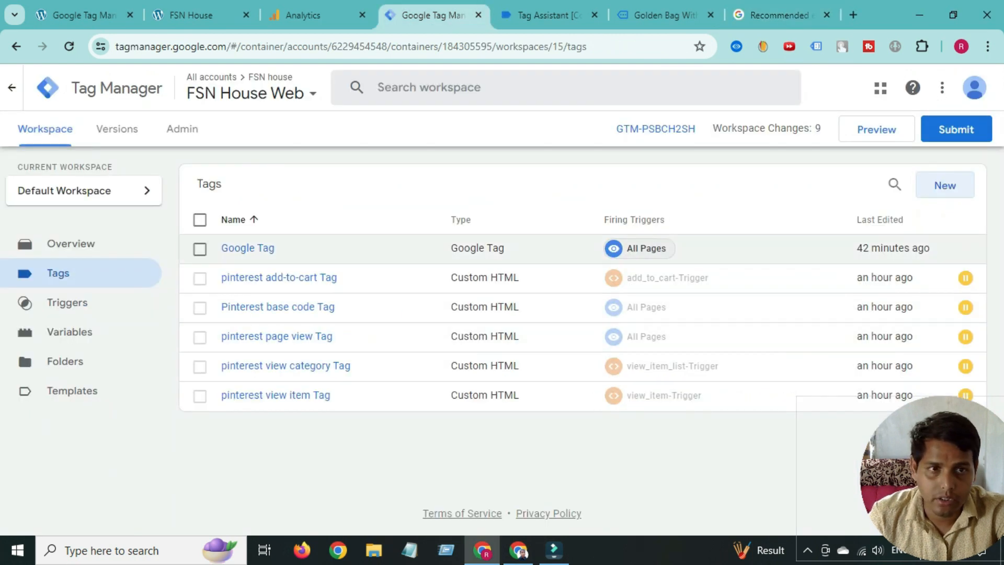
- Create a new GA4 Event tag with {{GA4 measurement id}} as its Measurement ID
left_click(945, 185)
left_click(570, 224)
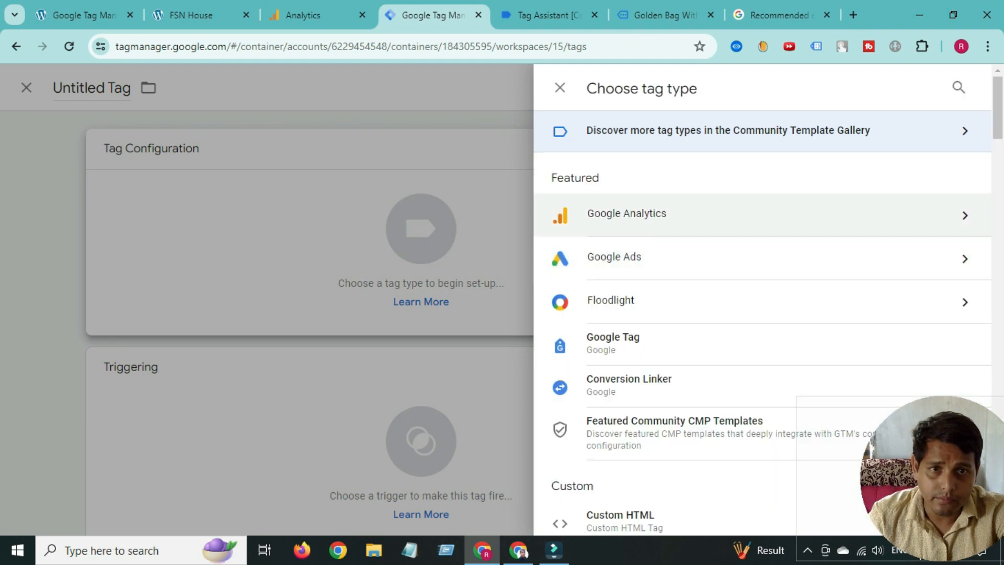
left_click(680, 213)
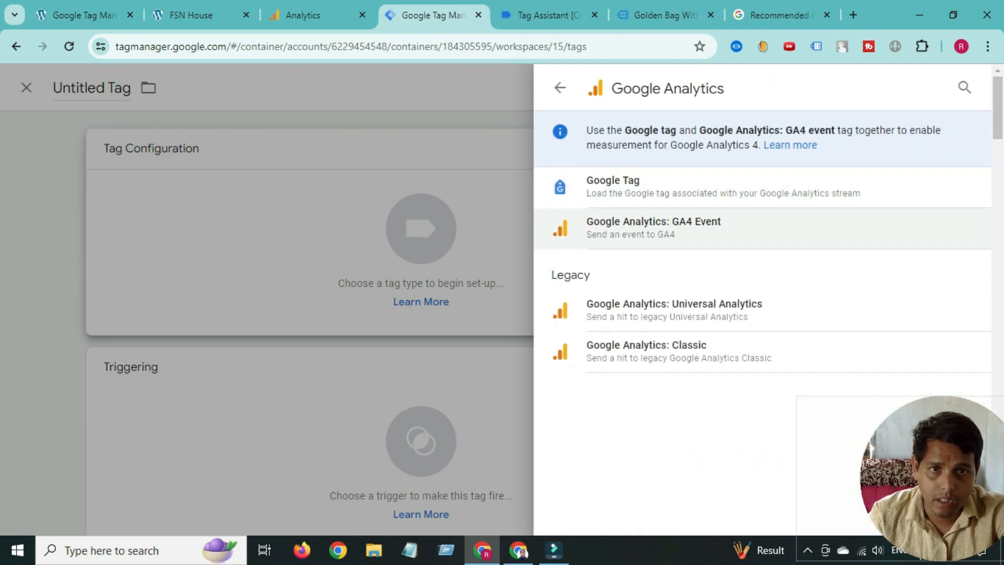
left_click(654, 227)
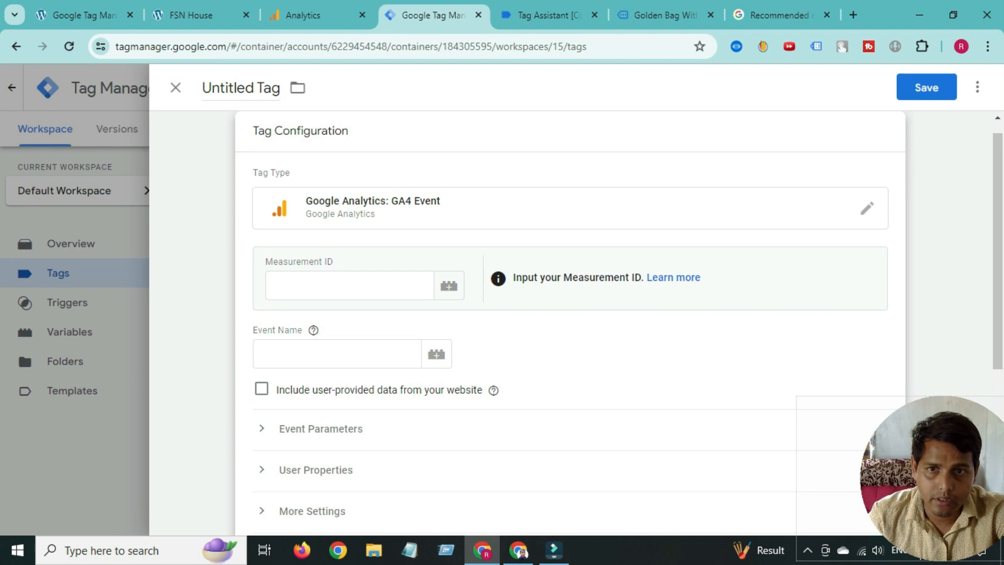
left_click(448, 285)
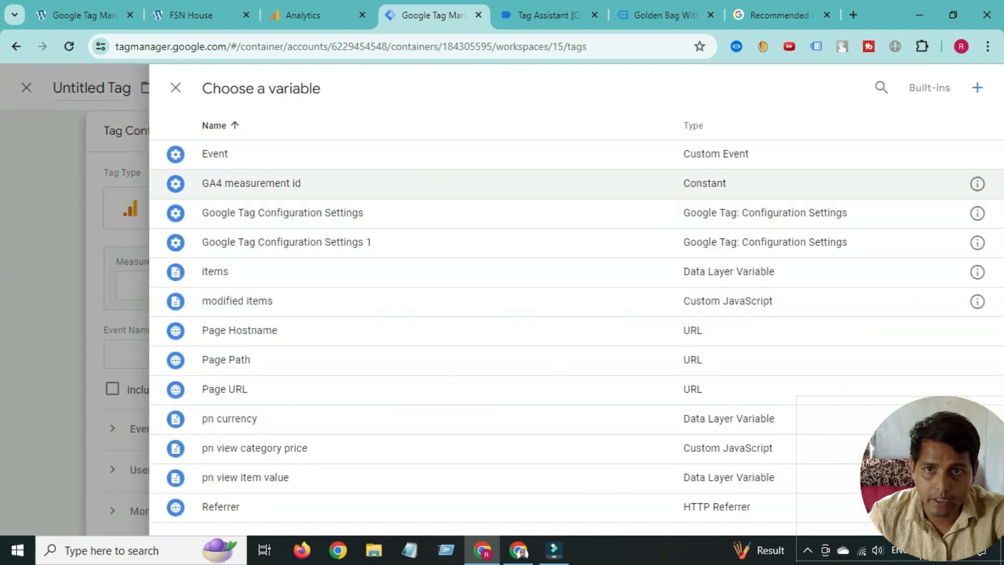
left_click(293, 181)
scroll(523, 324, "down", 1)
left_click(336, 281)
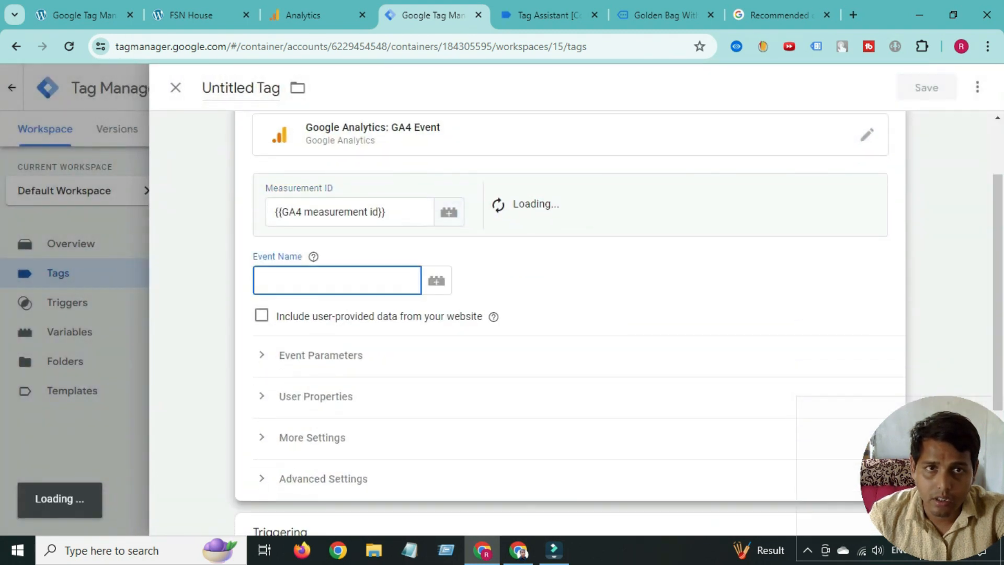
left_click(780, 15)
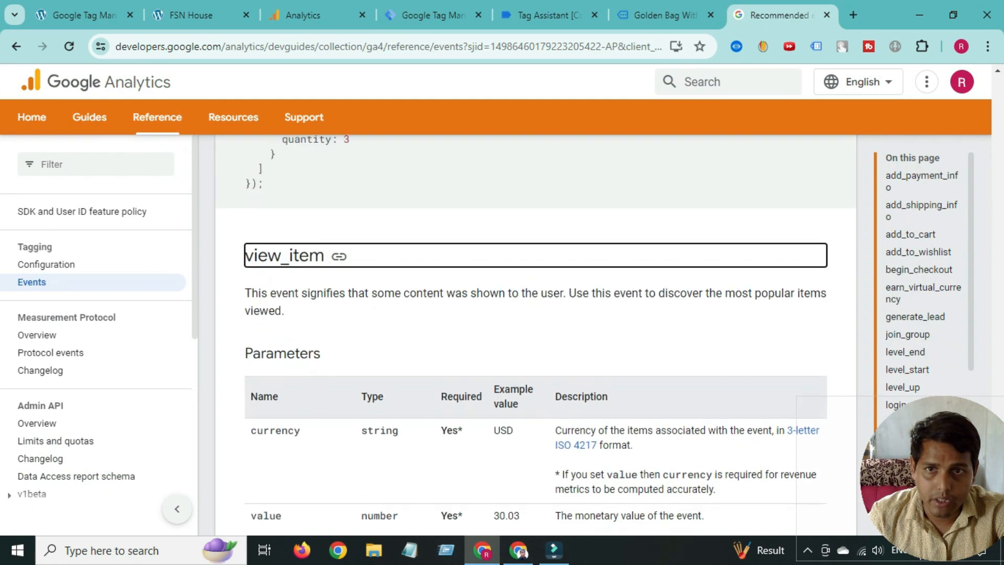
- Copy 'view_item' from the docs into the tag's Event Name field
double_click(285, 256)
right_click(294, 267)
left_click(314, 278)
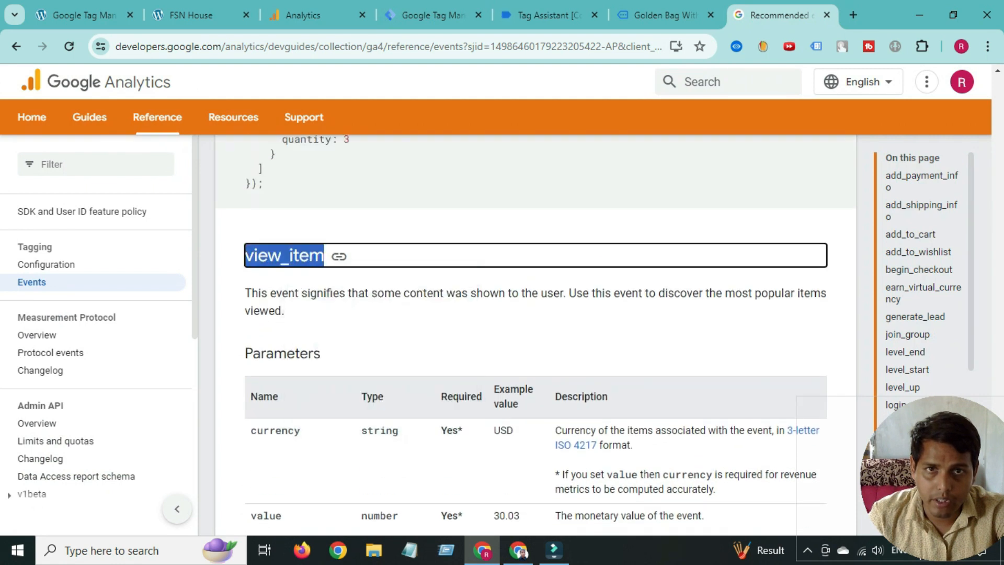
left_click(426, 15)
right_click(304, 272)
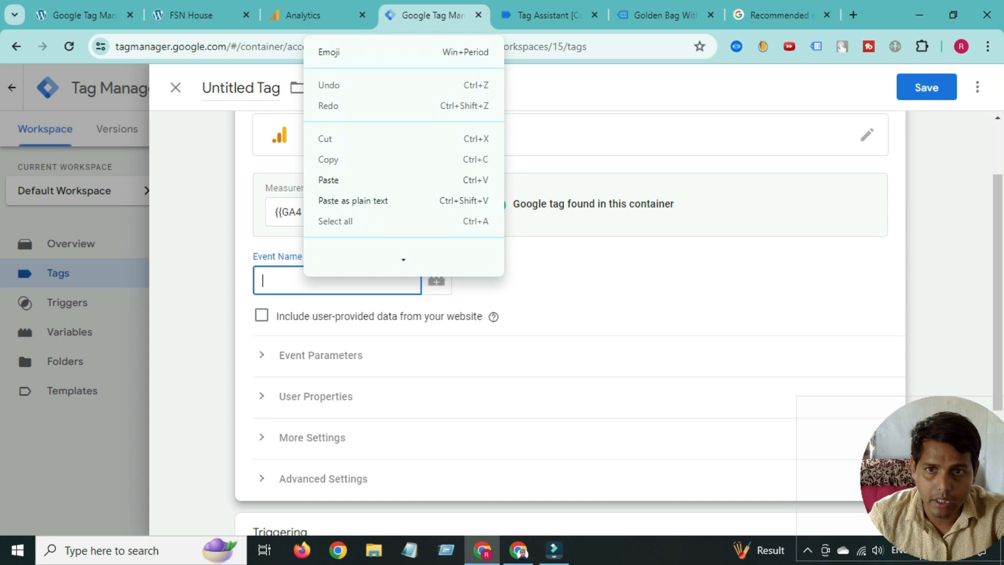
left_click(325, 188)
- Expand Event Parameters and add three empty parameter rows
left_click(321, 282)
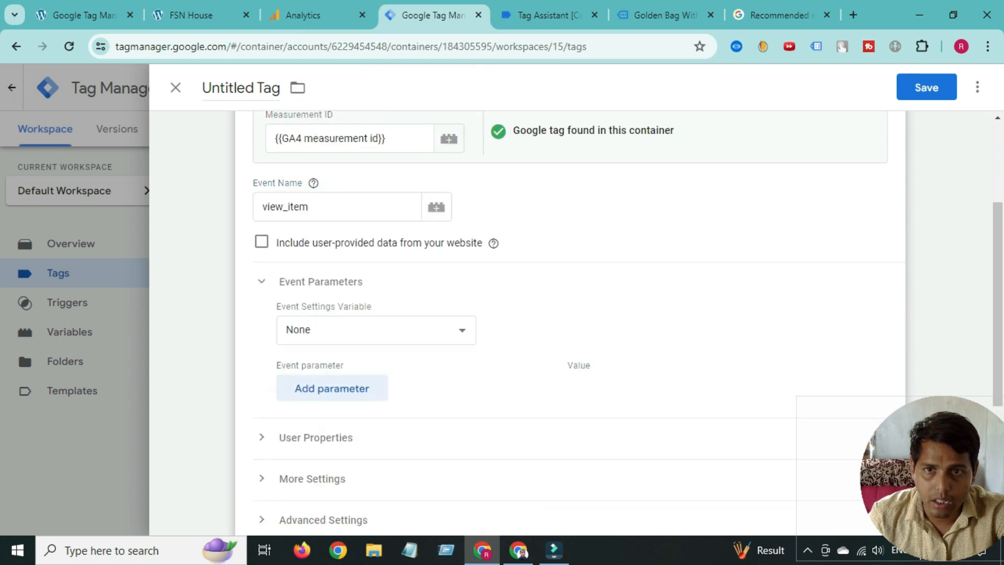
scroll(332, 366, "down", 1)
left_click(332, 314)
left_click(333, 356)
scroll(332, 358, "down", 1)
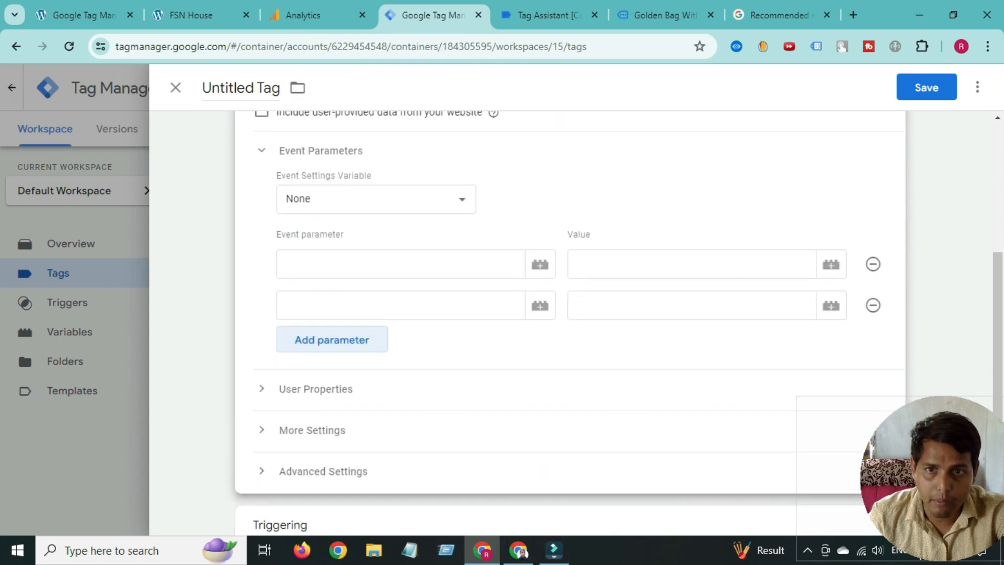
left_click(332, 324)
left_click(366, 248)
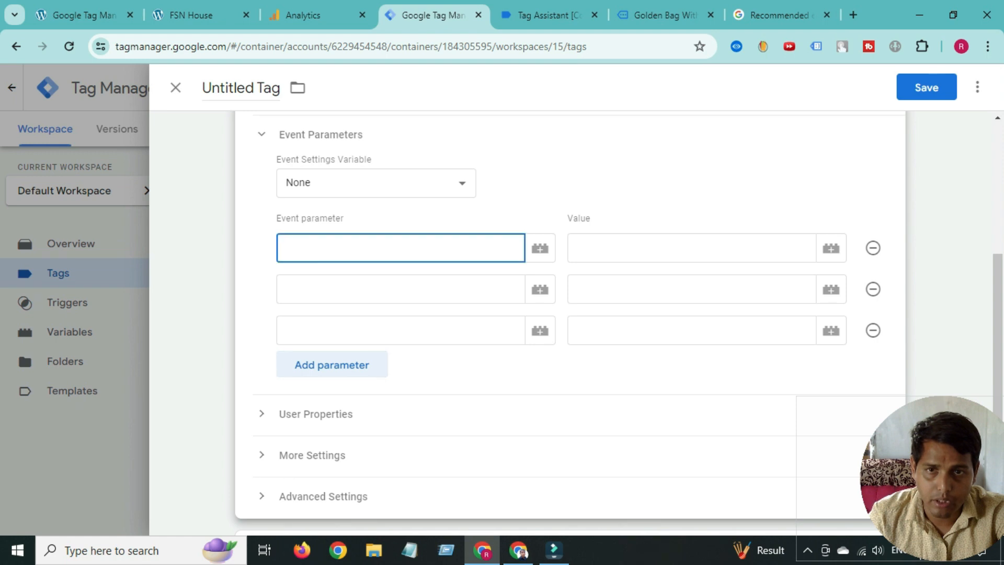
left_click(780, 15)
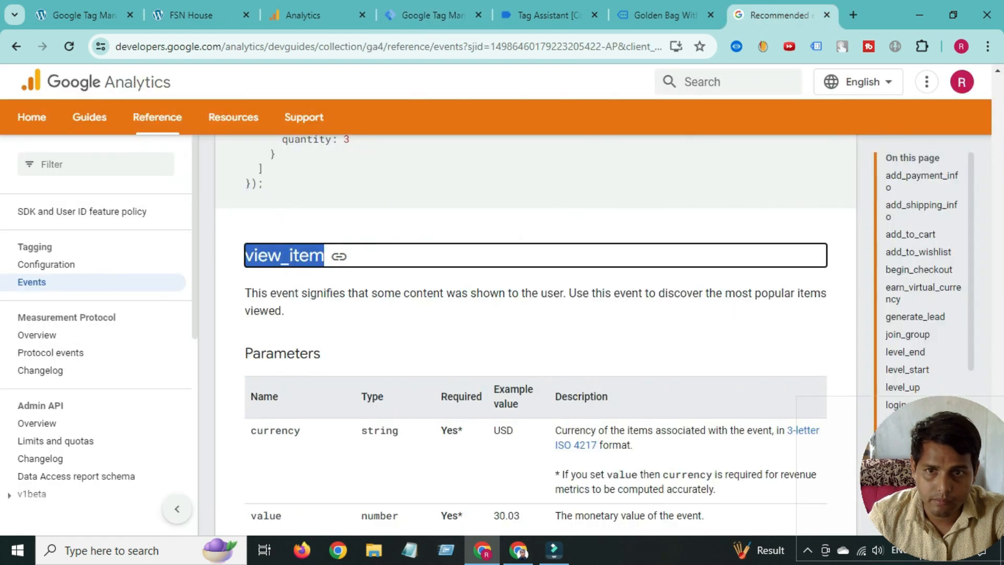
- Copy 'currency' from the reference into the first event parameter name
scroll(275, 285, "down", 3)
double_click(274, 283)
right_click(276, 291)
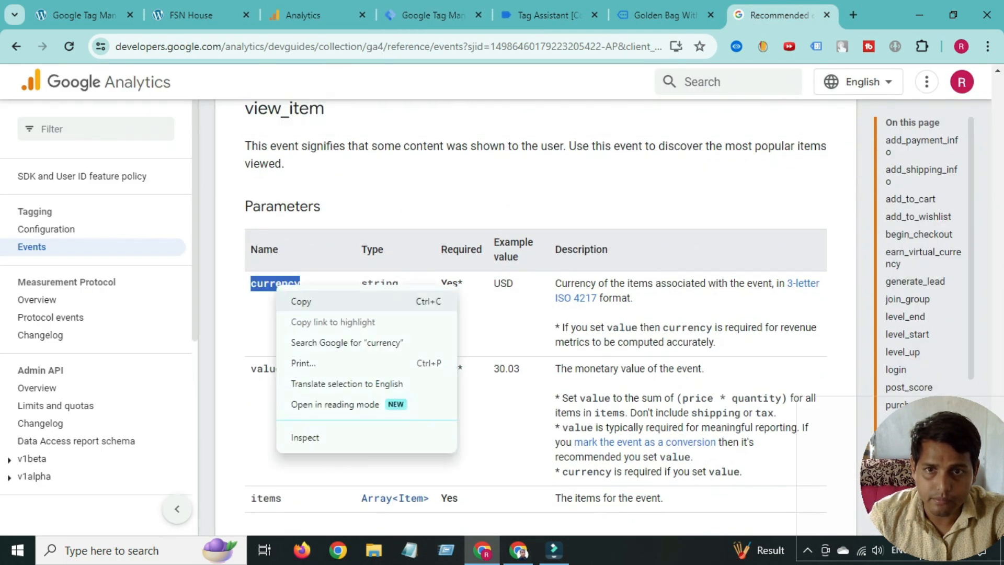
left_click(300, 301)
left_click(433, 15)
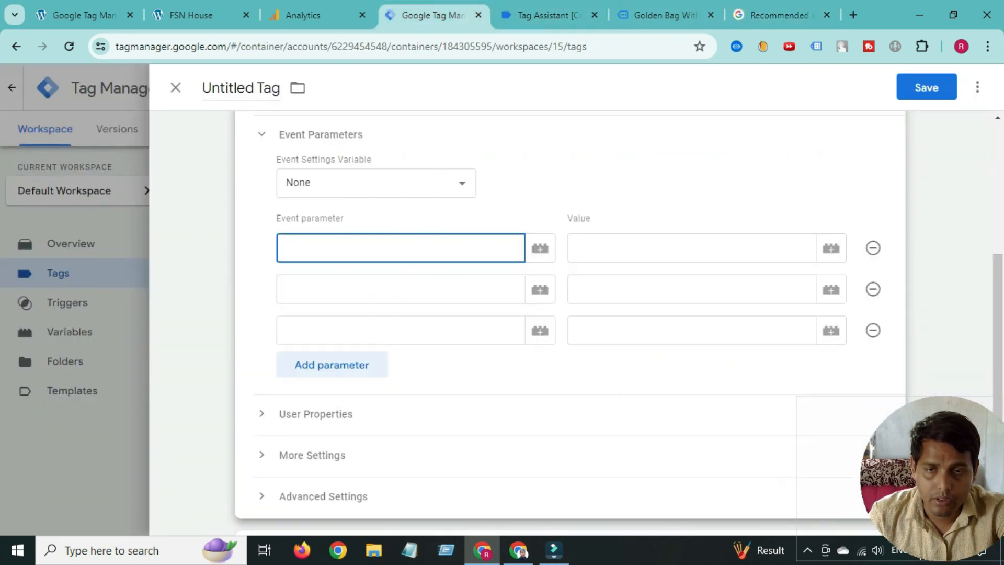
right_click(324, 250)
left_click(349, 392)
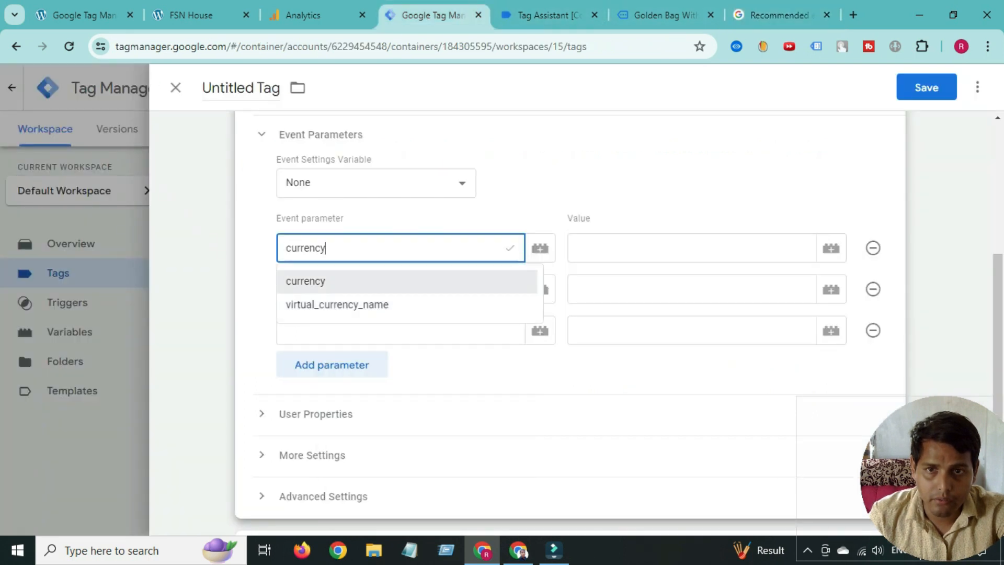
left_click(355, 290)
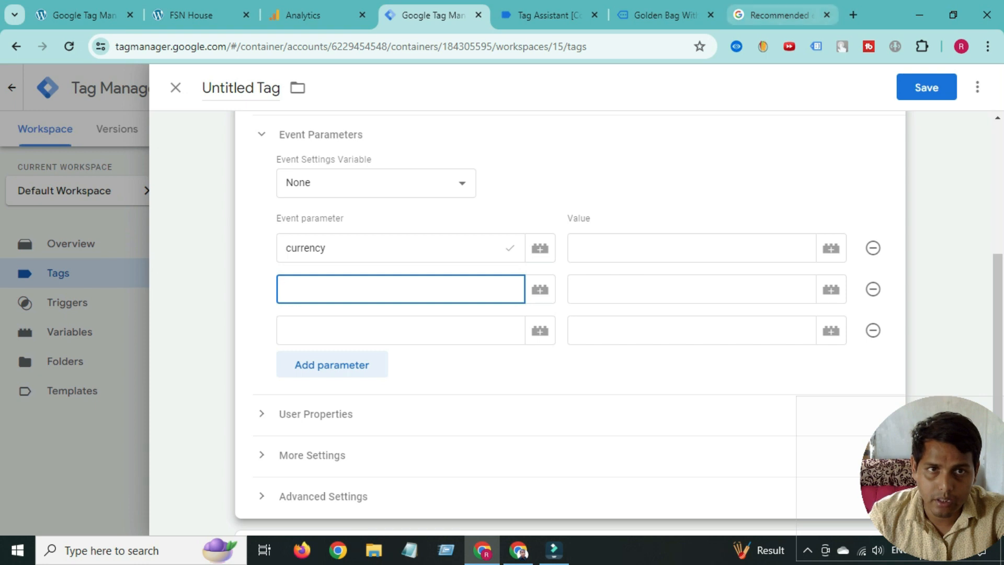
- Copy 'value' from the reference into the second event parameter name
left_click(778, 15)
double_click(266, 368)
right_click(266, 369)
left_click(291, 218)
left_click(434, 15)
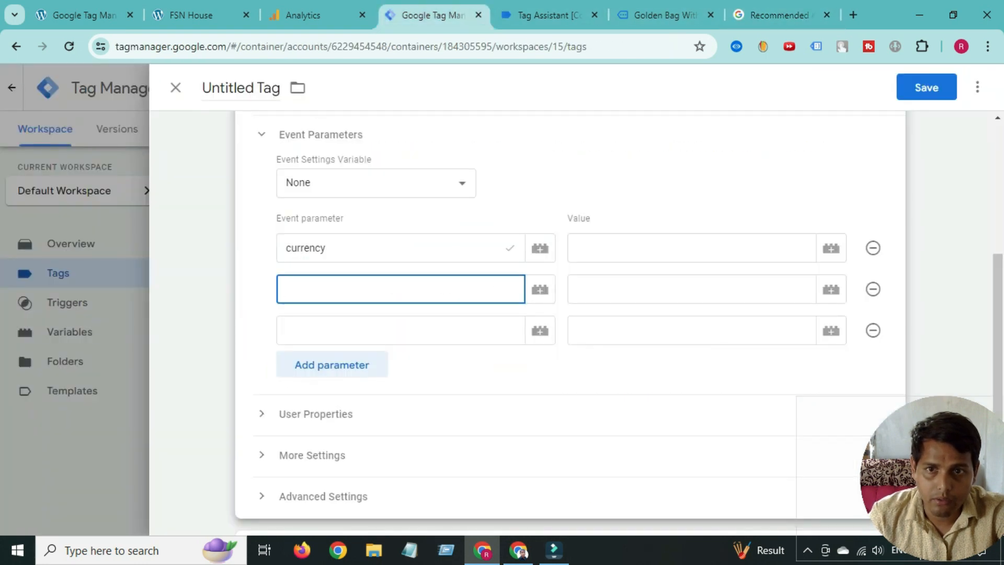
right_click(309, 289)
left_click(331, 158)
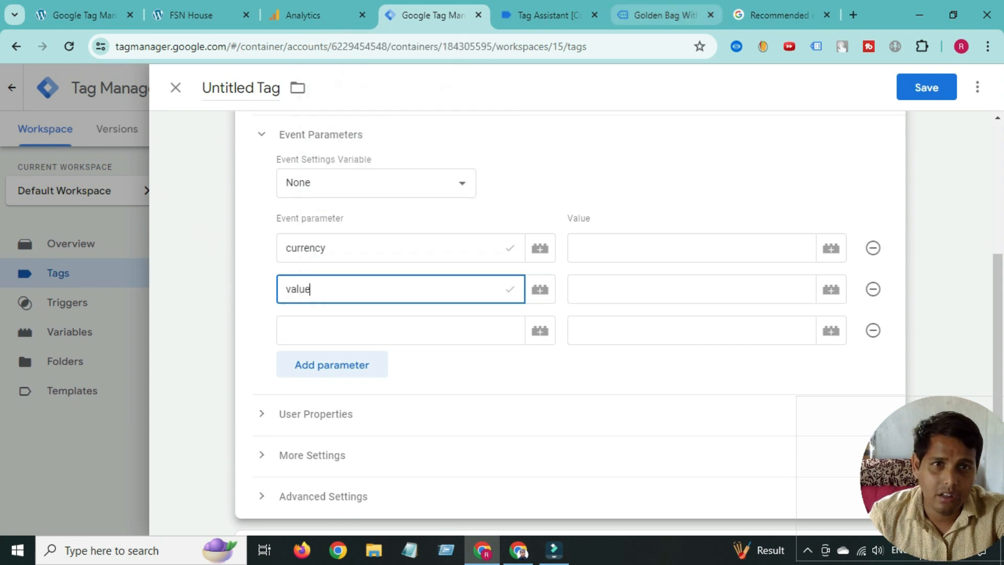
- Copy 'items' from the reference into the third event parameter name
left_click(778, 15)
scroll(266, 424, "down", 1)
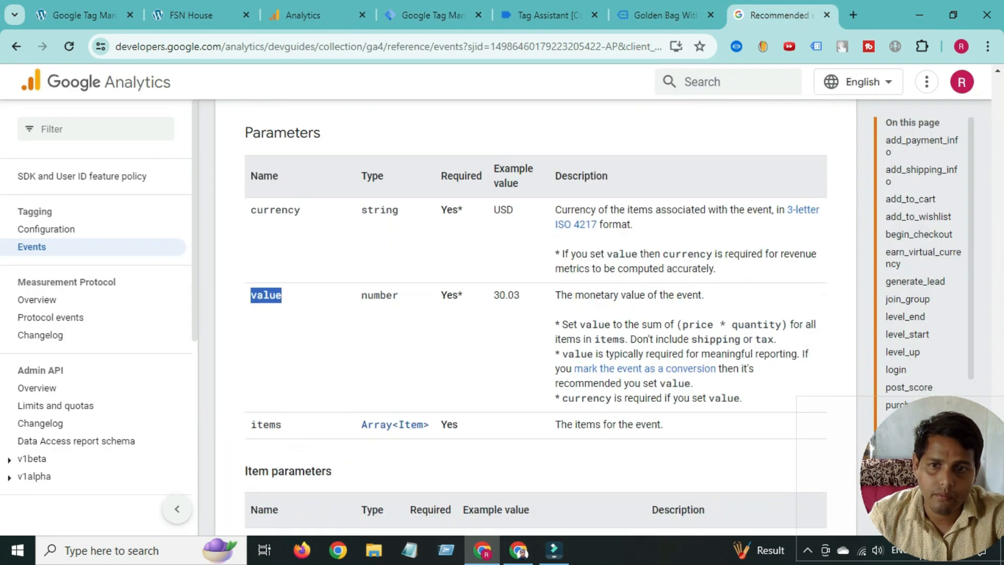
double_click(266, 424)
right_click(266, 424)
left_click(299, 272)
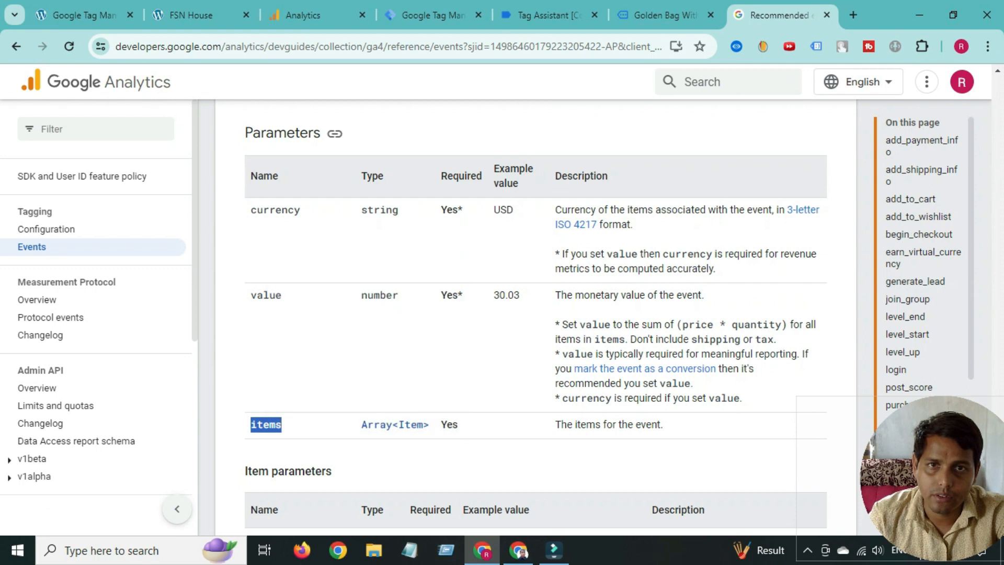
left_click(433, 15)
left_click(336, 335)
right_click(336, 340)
left_click(366, 184)
left_click(654, 248)
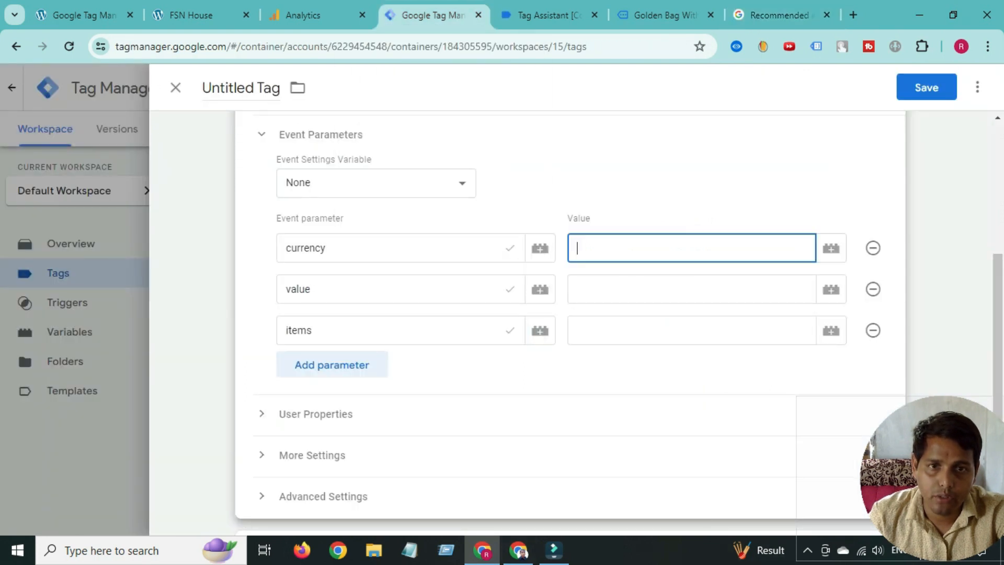
- Create a new Data Layer Variable for the currency parameter's value
left_click(831, 248)
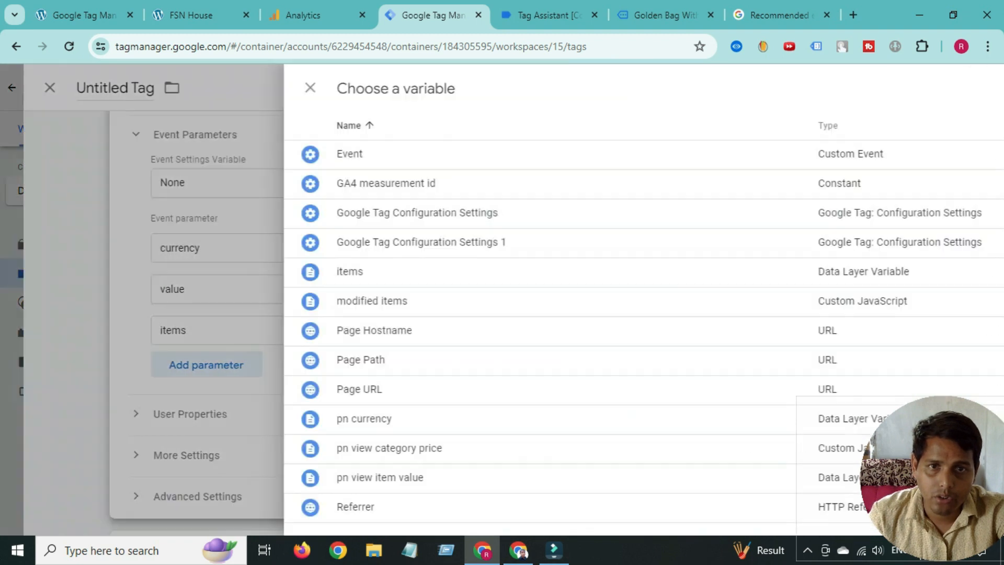
left_click(977, 87)
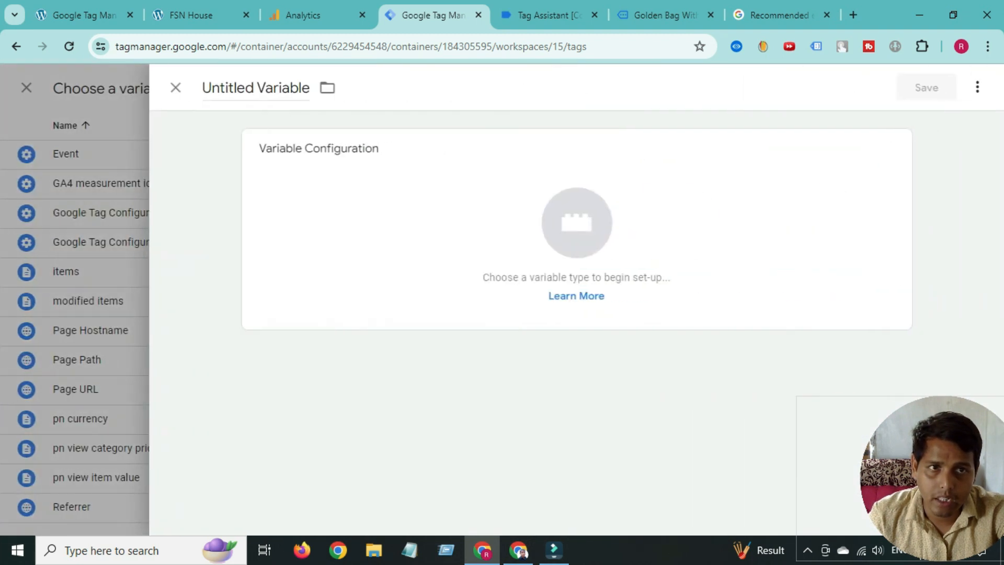
left_click(577, 229)
scroll(680, 314, "down", 2)
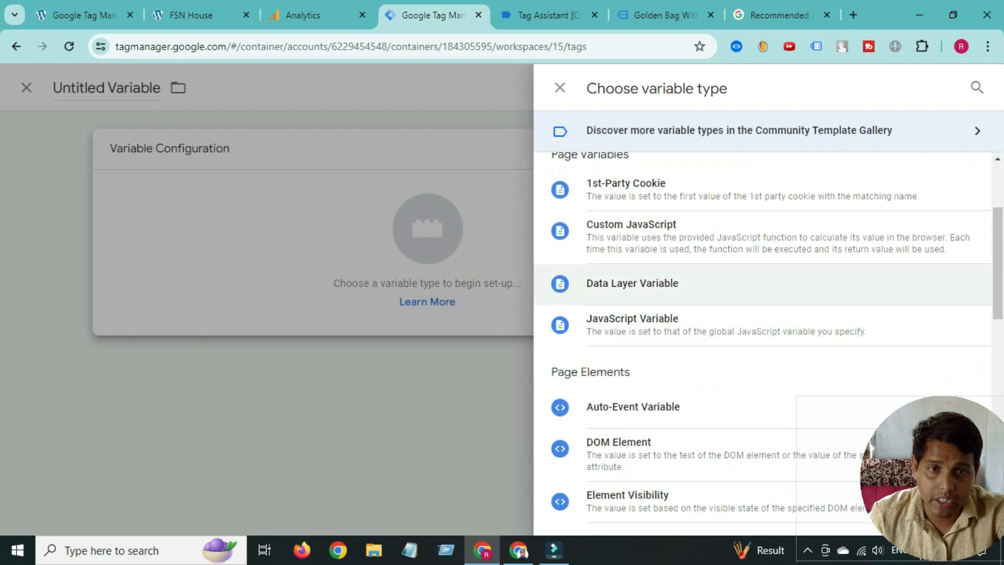
left_click(632, 283)
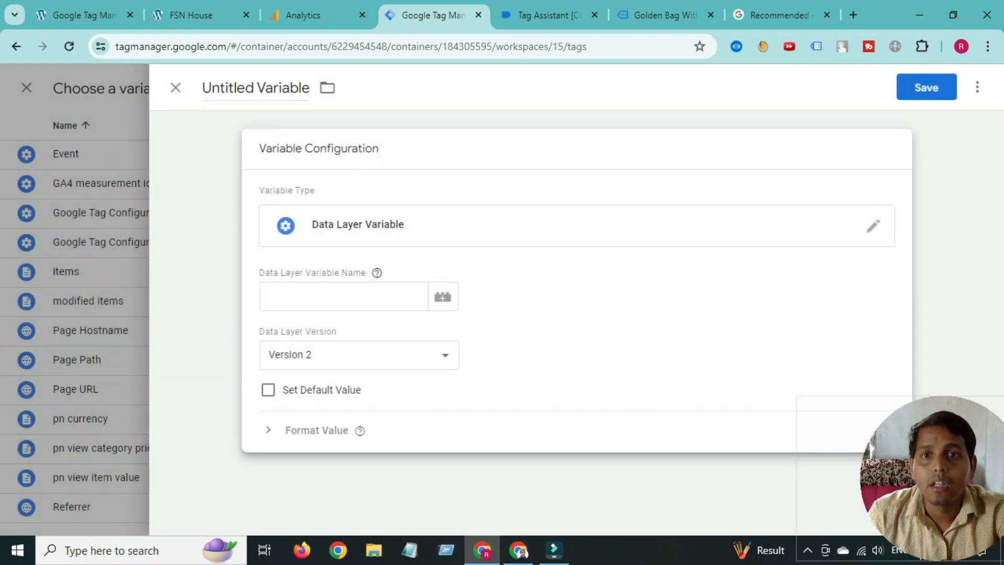
left_click(344, 296)
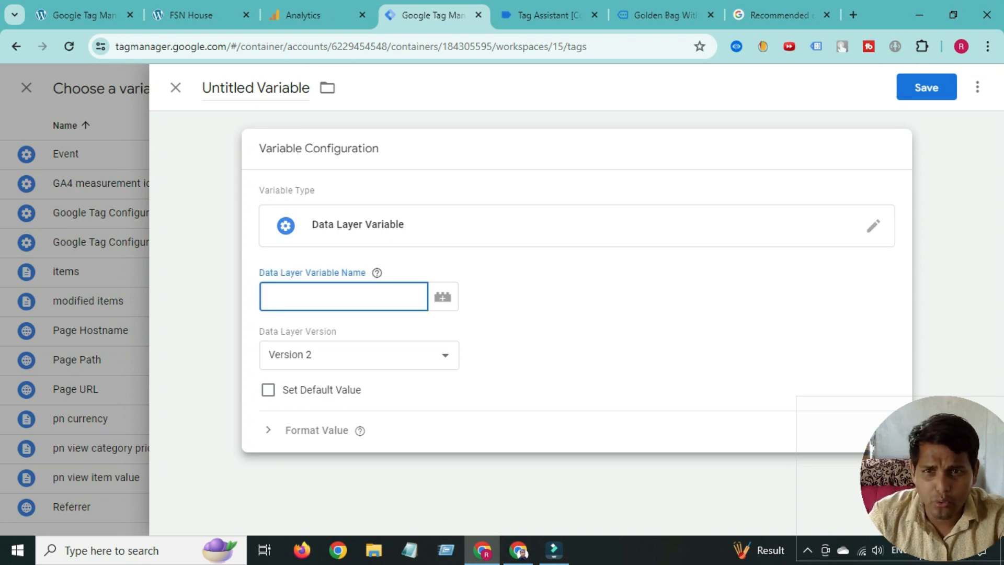
- Copy 'ecommerce' from Tag Assistant's data layer and enter 'ecommerce.' as the variable name
left_click(549, 15)
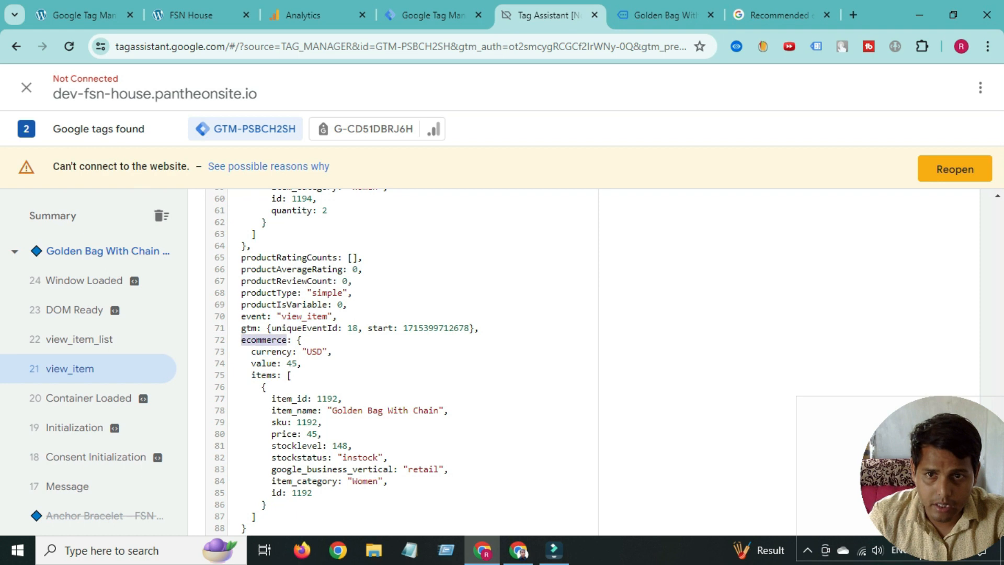
right_click(268, 340)
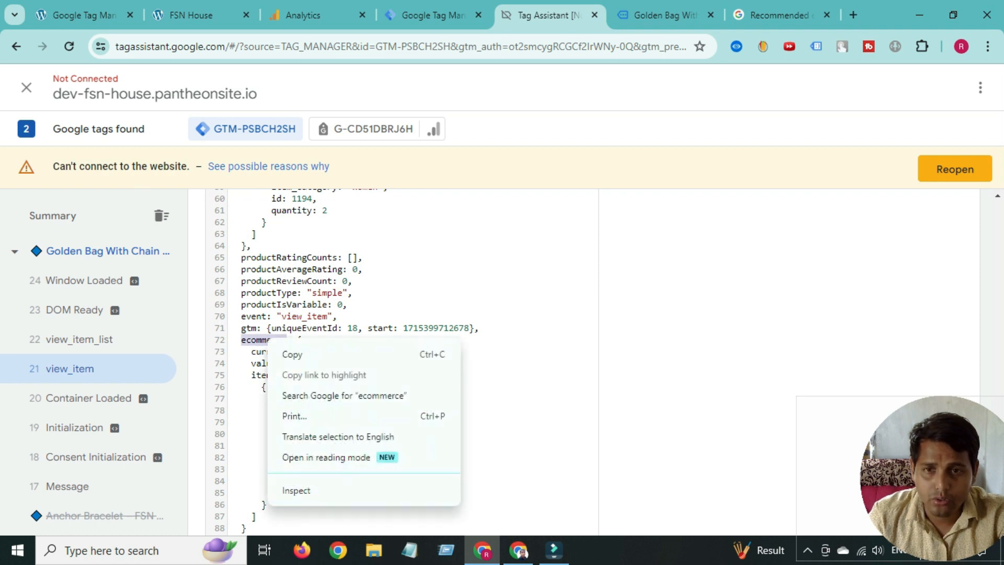
left_click(287, 352)
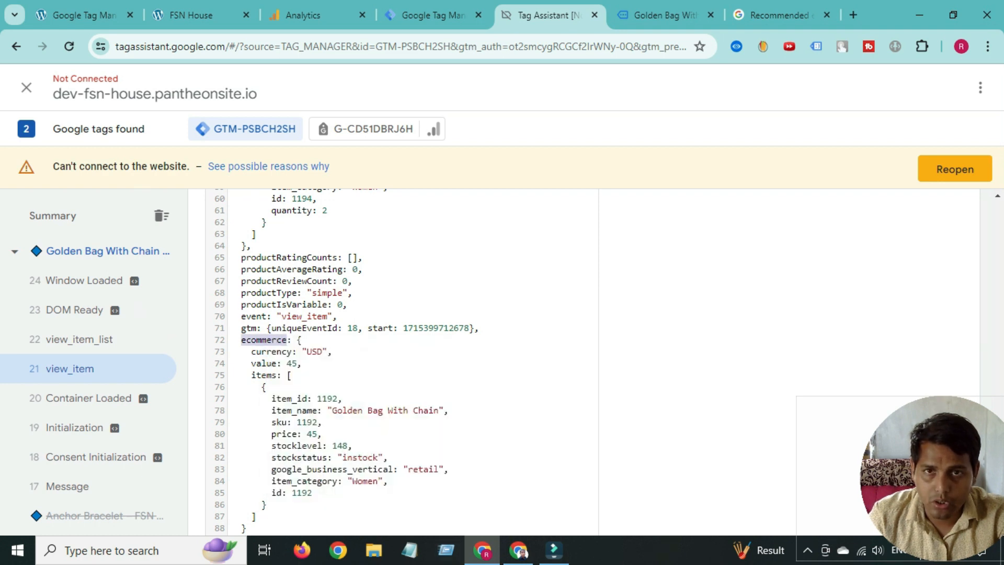
left_click(433, 15)
right_click(349, 306)
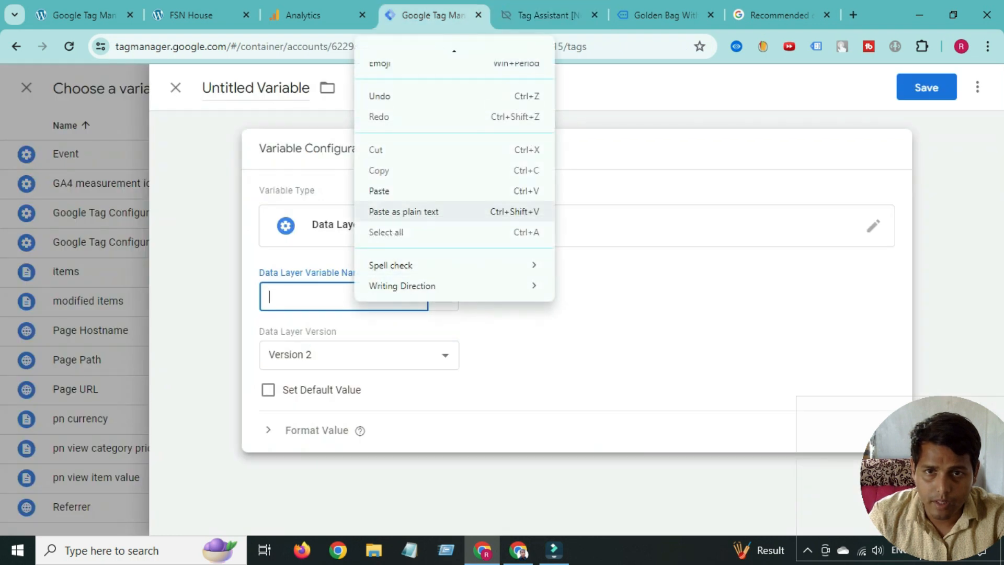
left_click(414, 197)
type(".")
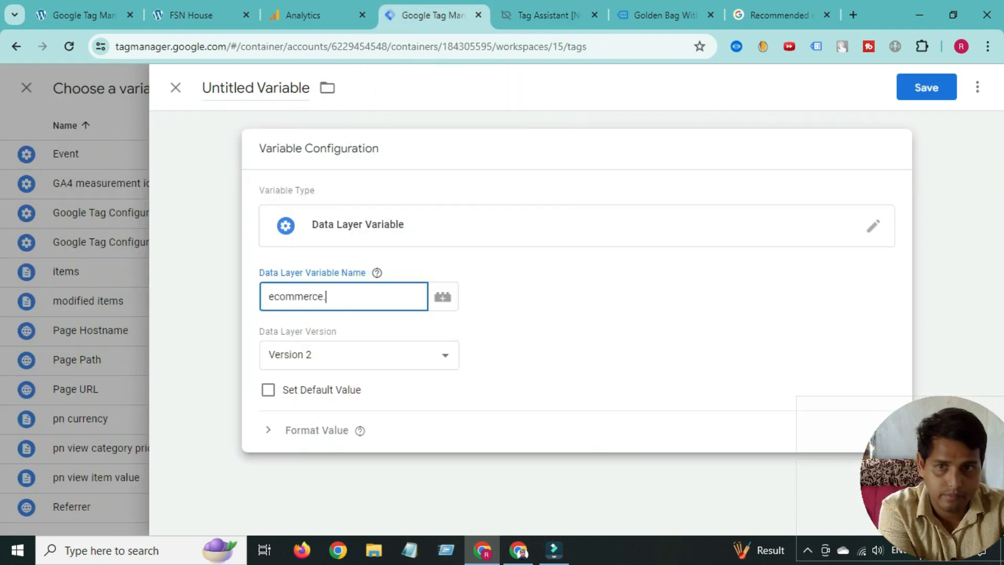
- Append 'currency' from the data layer so the variable reads ecommerce.currency
left_click(549, 15)
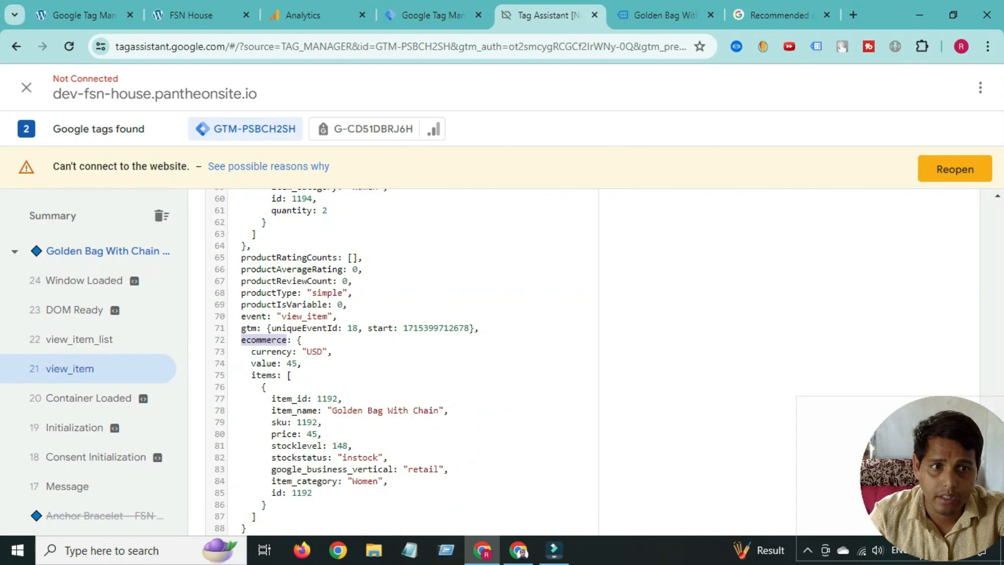
double_click(271, 351)
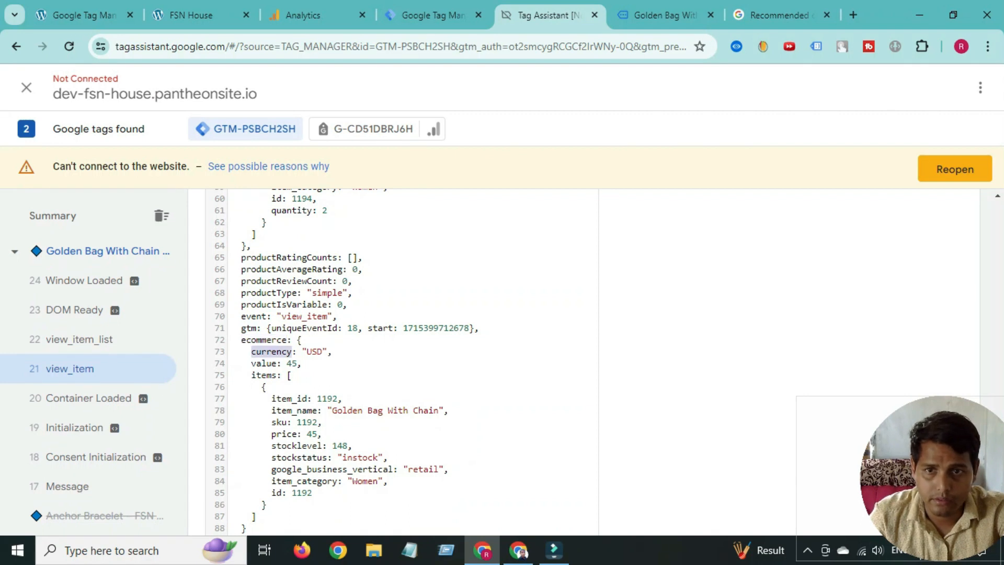
right_click(273, 351)
left_click(298, 200)
left_click(434, 15)
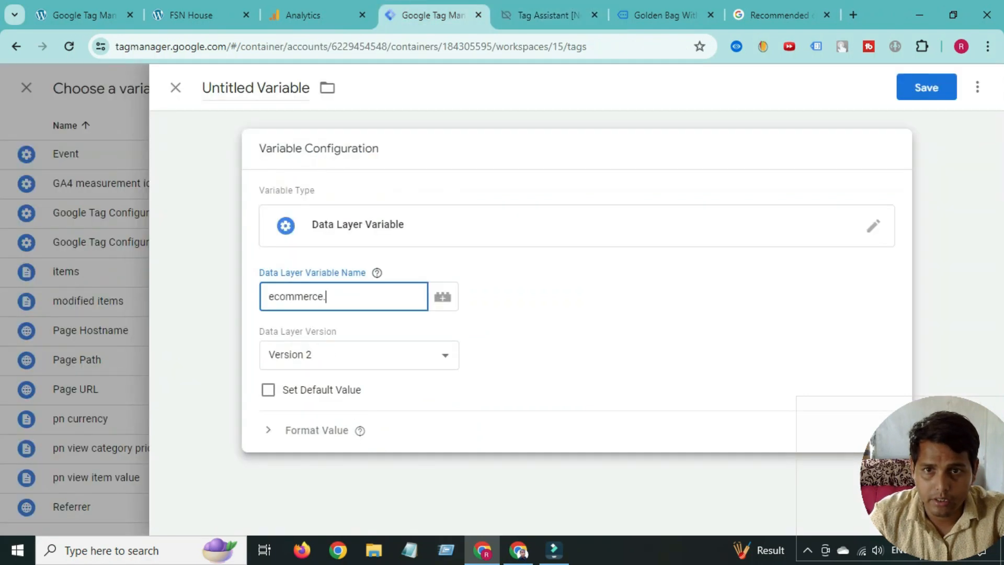
right_click(357, 296)
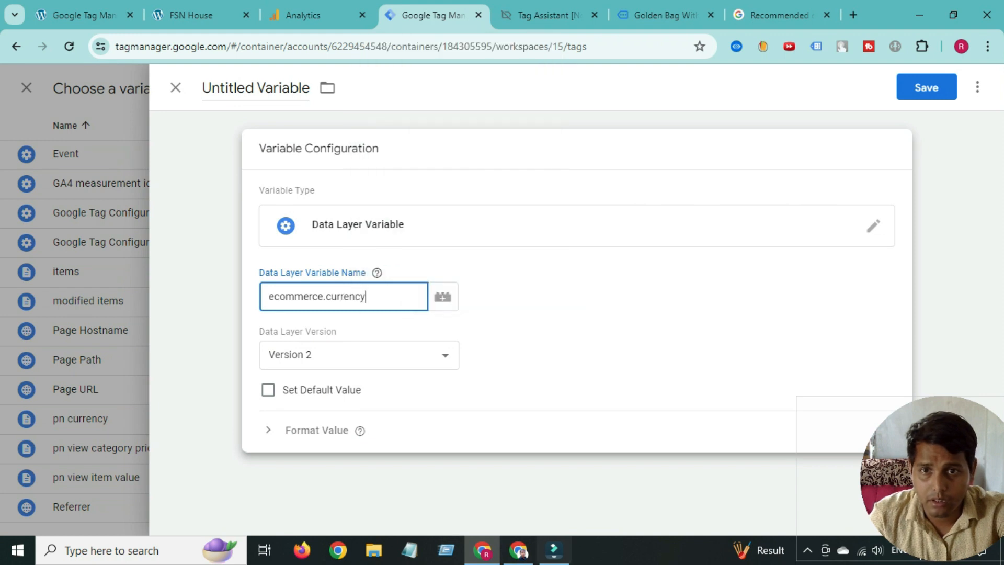
left_click(231, 87)
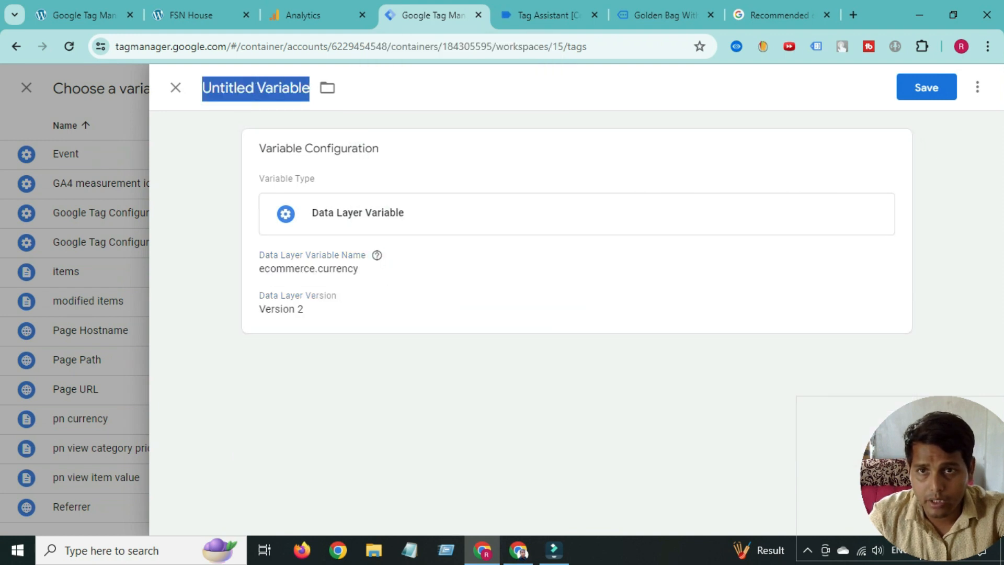
- Name the Data Layer Variable 'ecom currency', save it, and move to the value parameter's Value field
type("ecom")
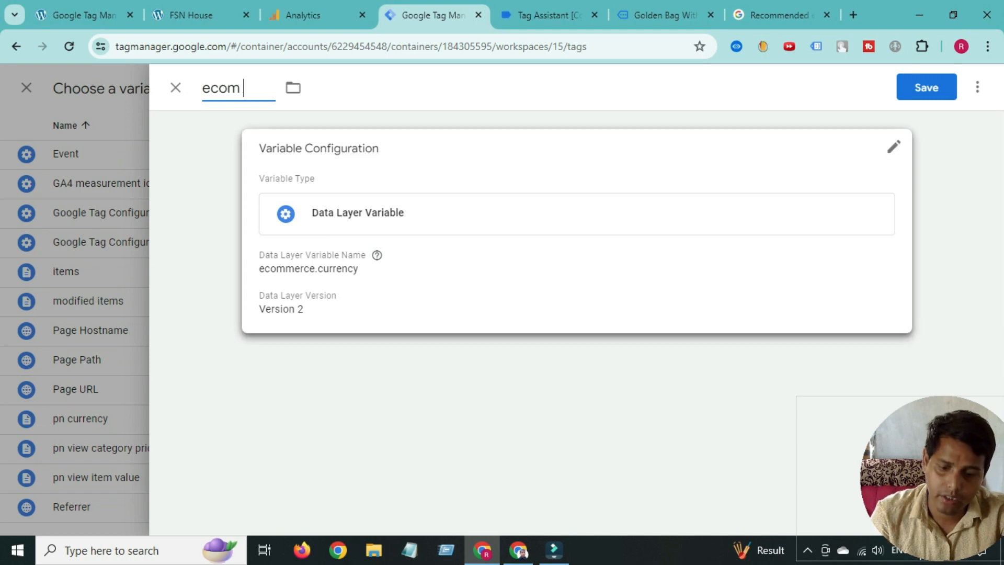
type(" cur")
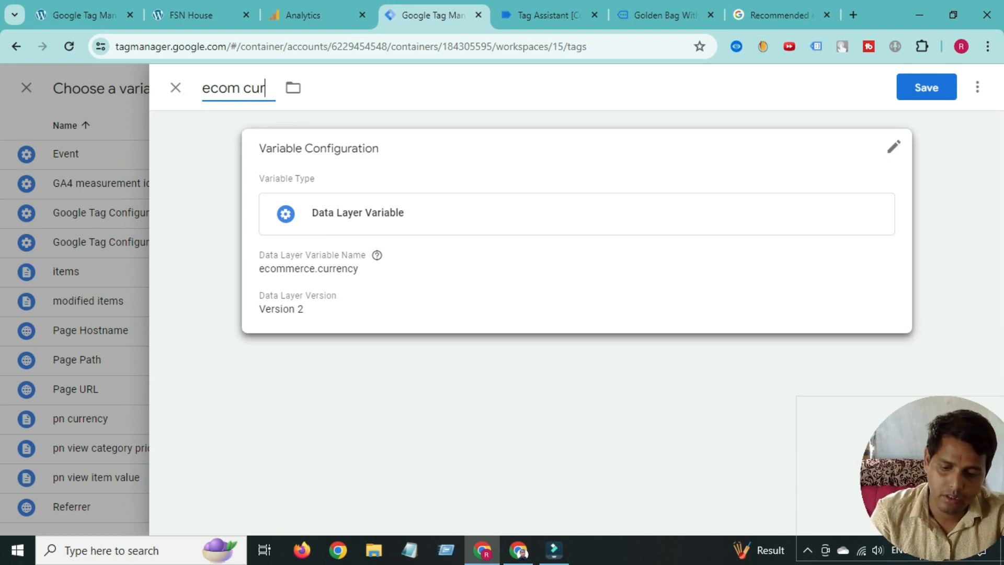
type("rency")
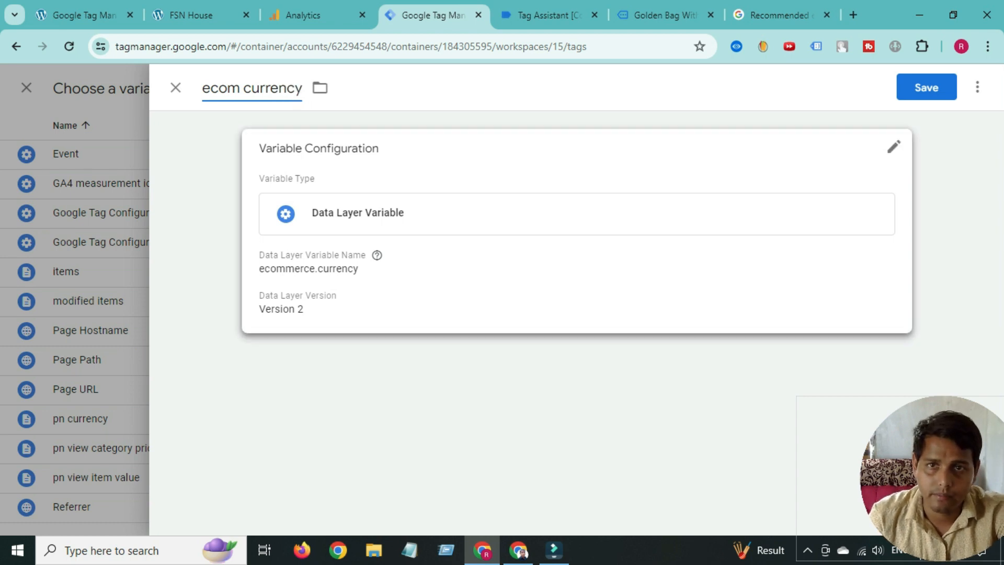
left_click(927, 87)
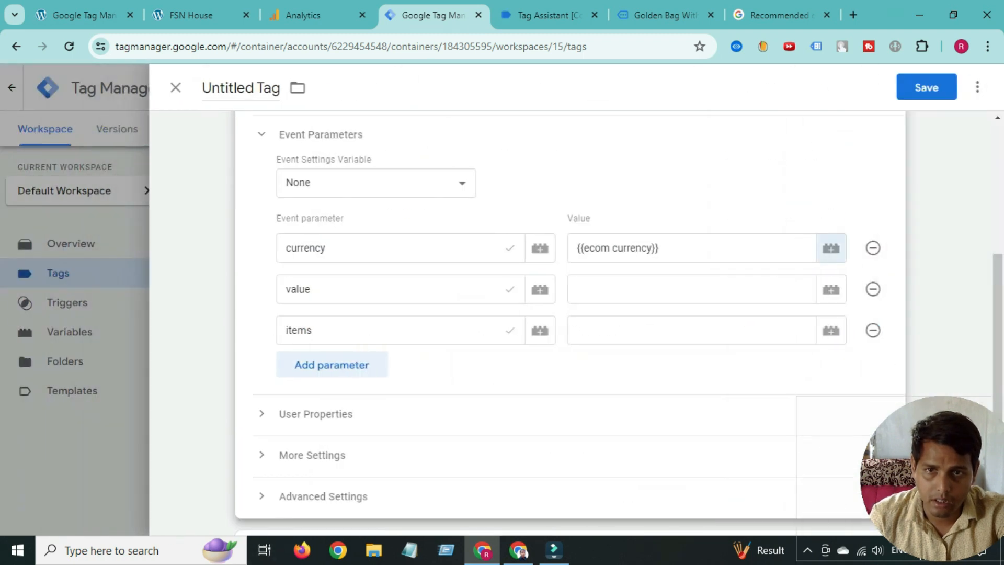
left_click(335, 290)
left_click(627, 289)
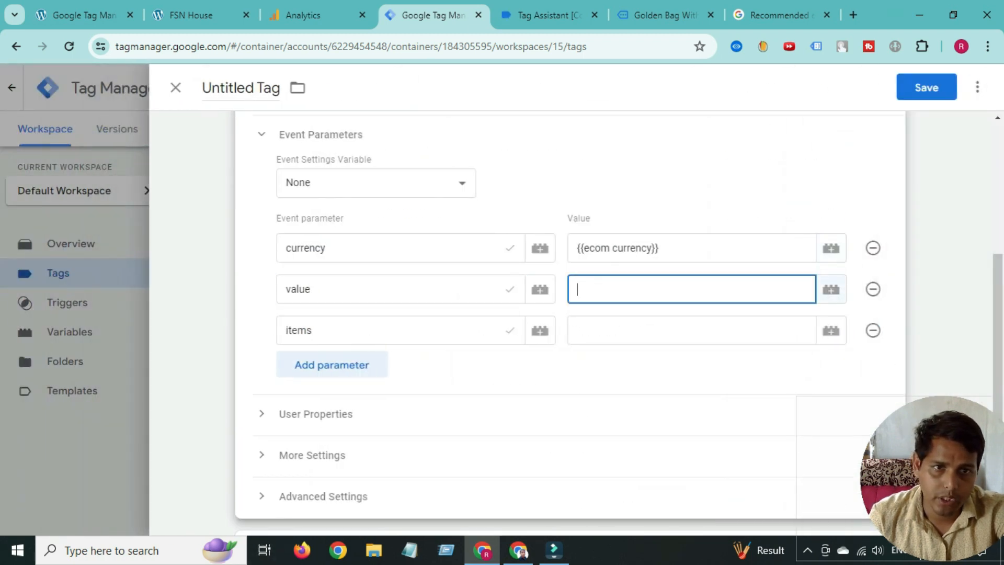
- Start a new Data Layer Variable for the value parameter's value
left_click(831, 289)
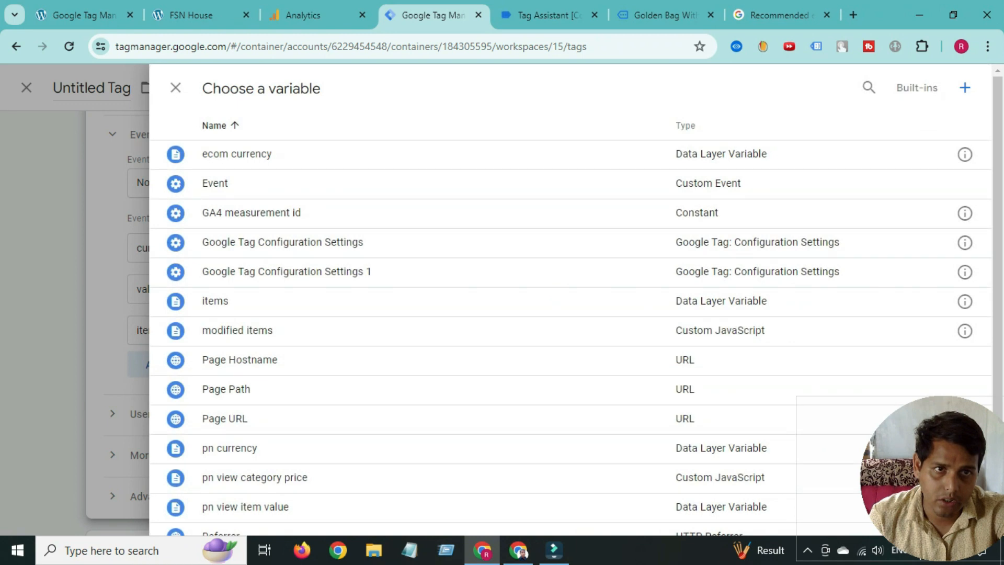
left_click(965, 87)
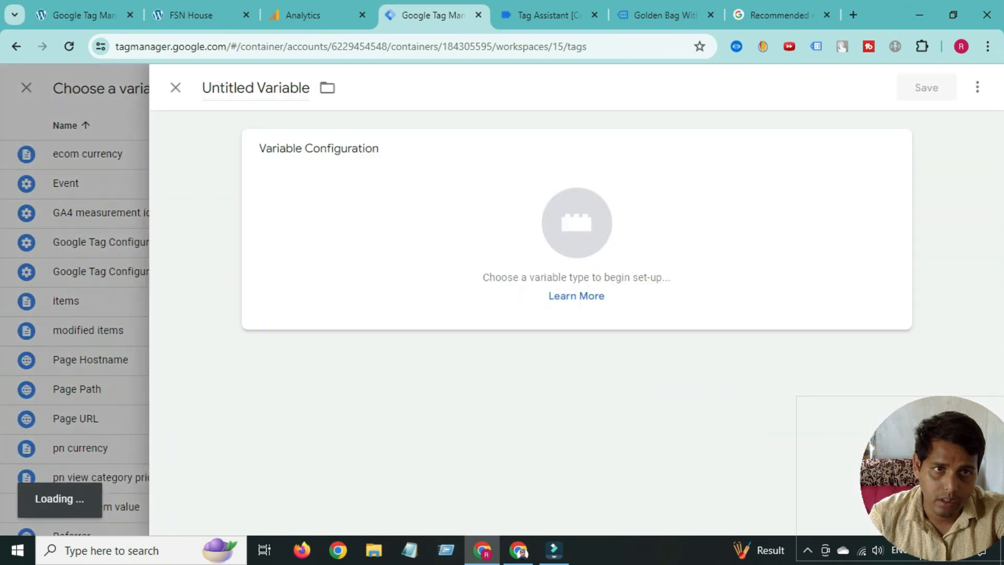
left_click(577, 224)
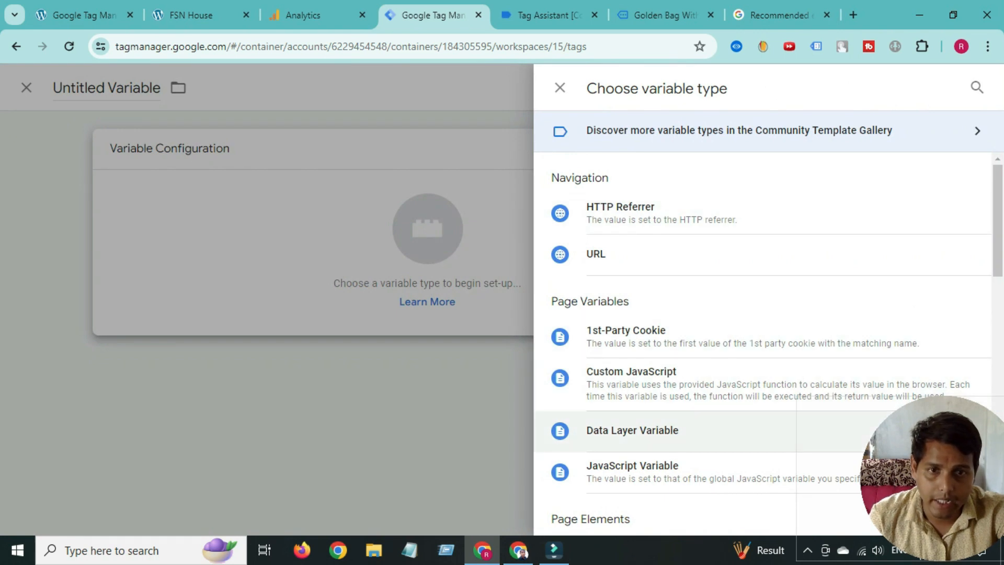
left_click(633, 430)
left_click(344, 297)
- Copy the ecommerce key from the Tag Assistant data layer into the variable name
left_click(549, 15)
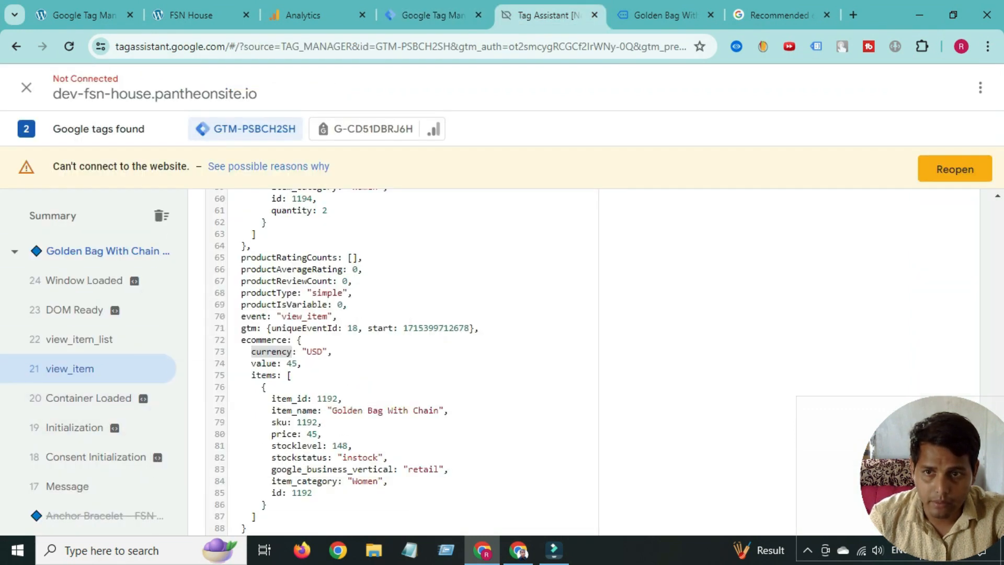
scroll(397, 361, "up", 18)
scroll(398, 361, "down", 8)
scroll(398, 361, "down", 10)
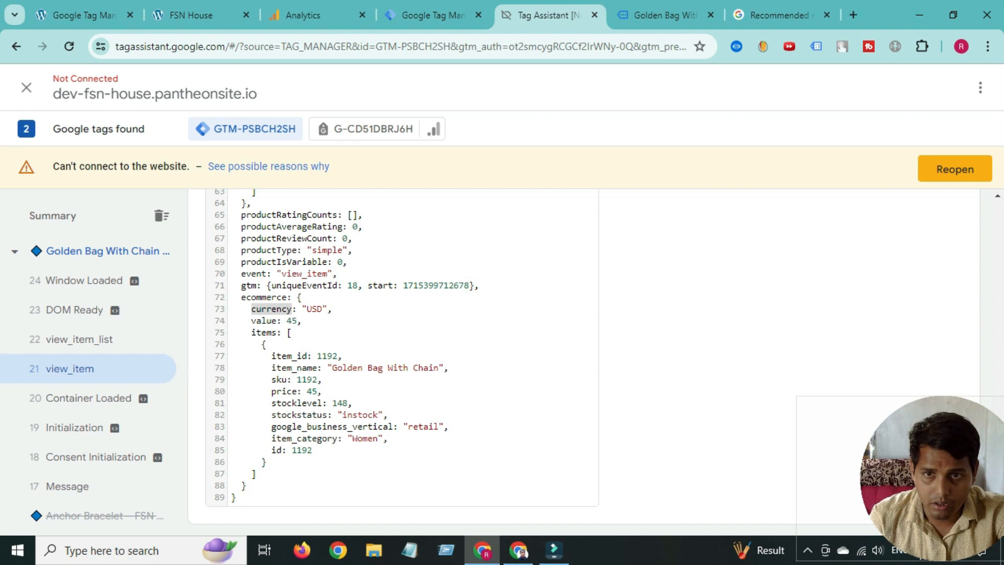
double_click(264, 298)
right_click(264, 297)
left_click(292, 316)
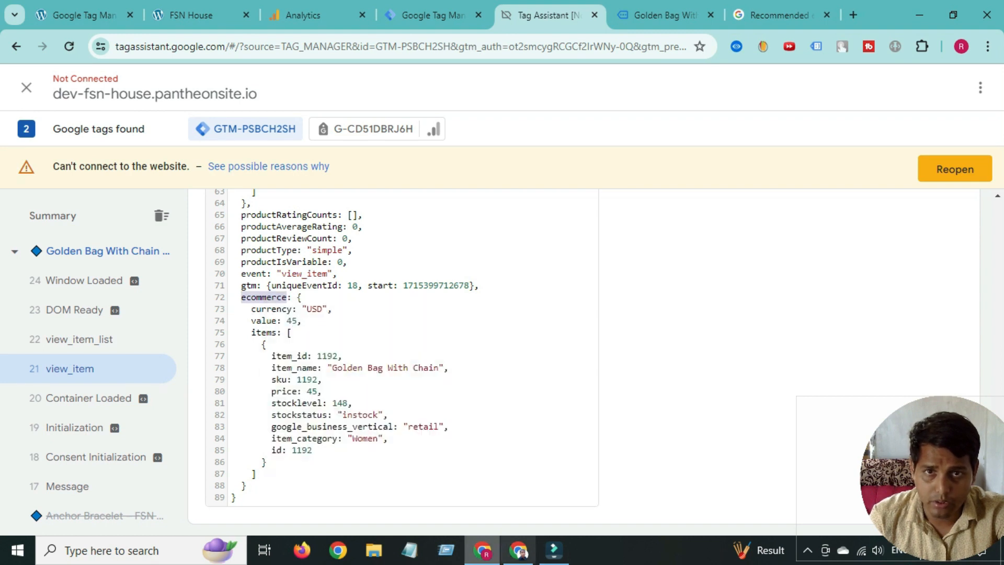
left_click(424, 15)
right_click(313, 306)
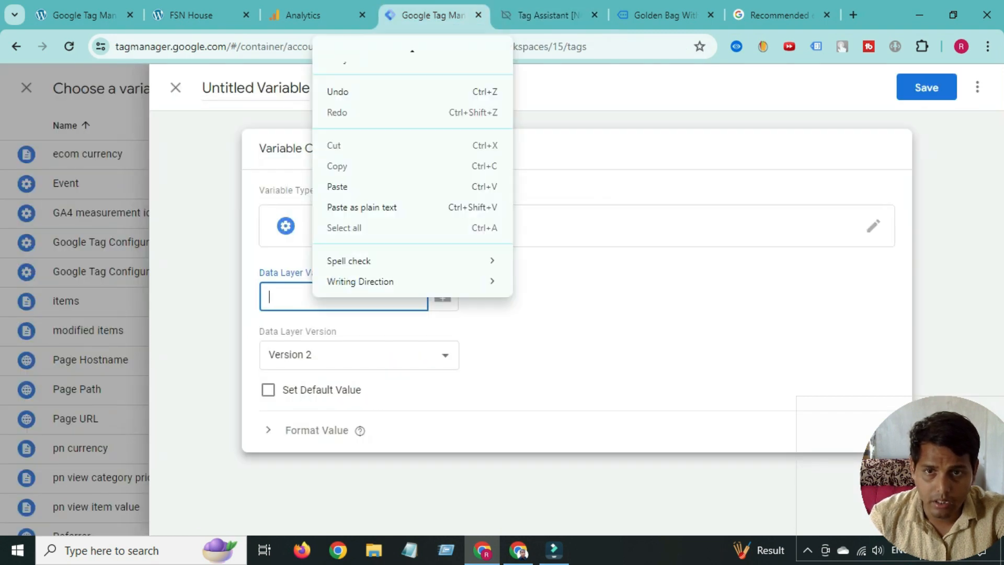
left_click(335, 186)
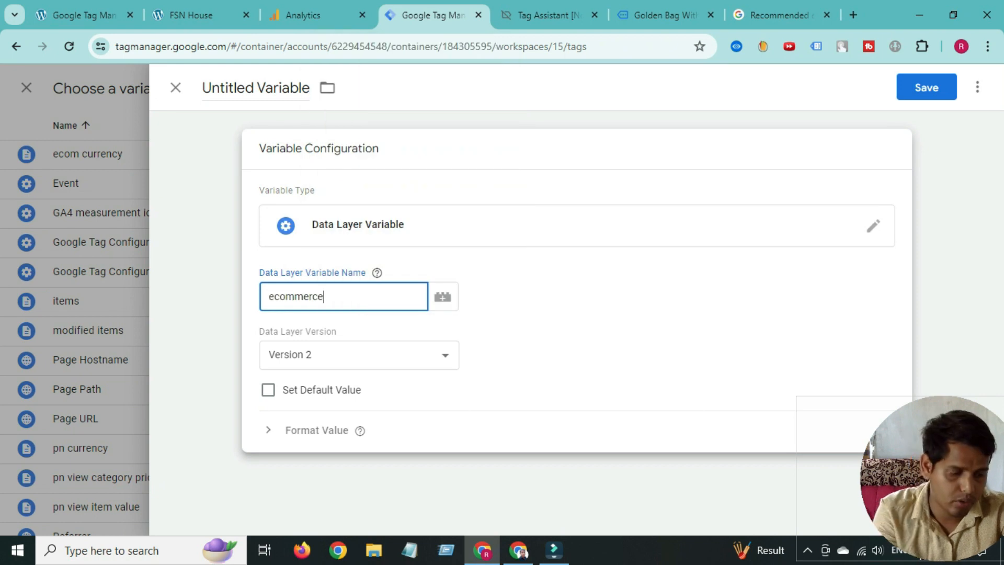
- Complete the name as ecommerce.value, title the variable 'ecom value', and save it
left_click(549, 15)
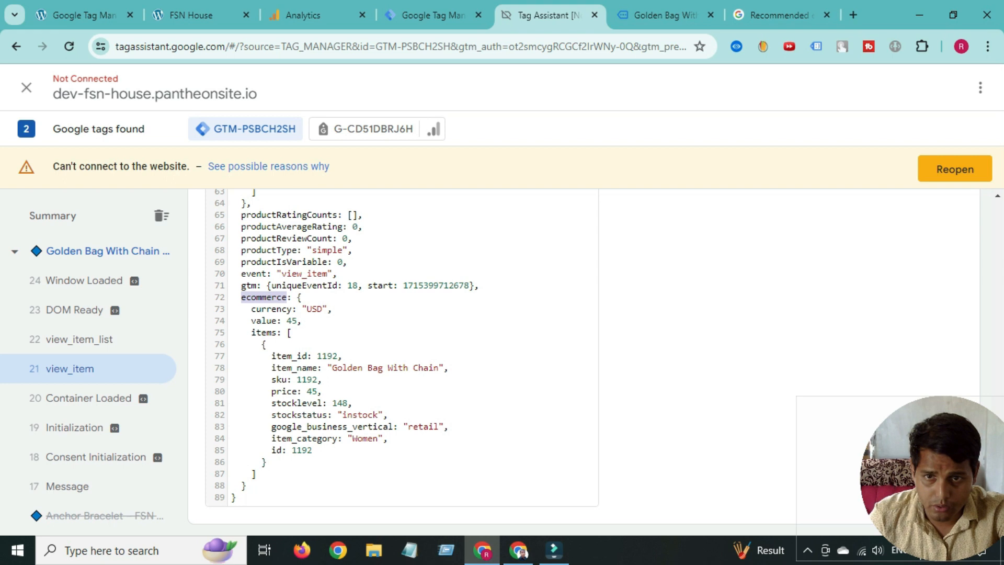
left_click(266, 320)
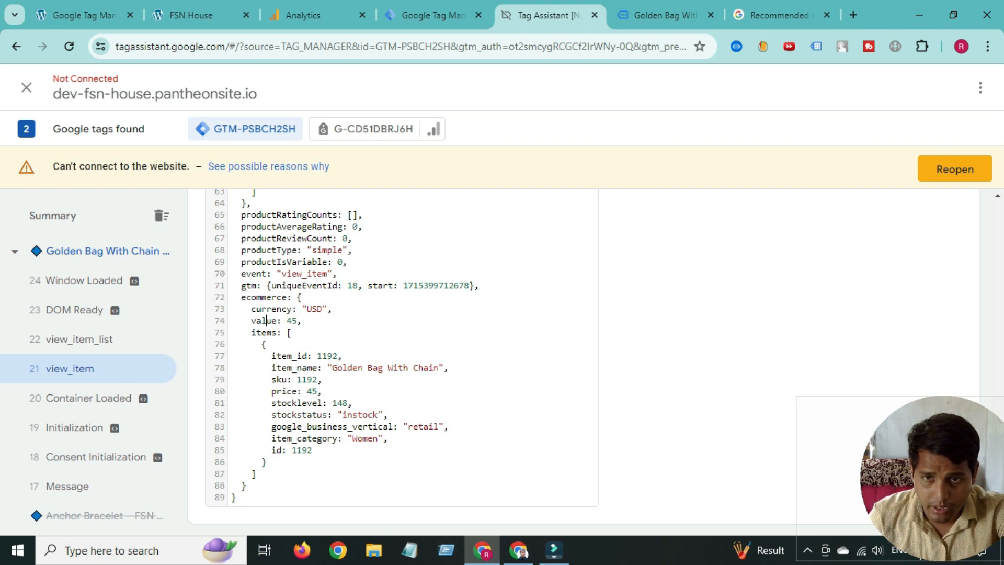
double_click(265, 320)
right_click(270, 324)
left_click(286, 337)
left_click(435, 15)
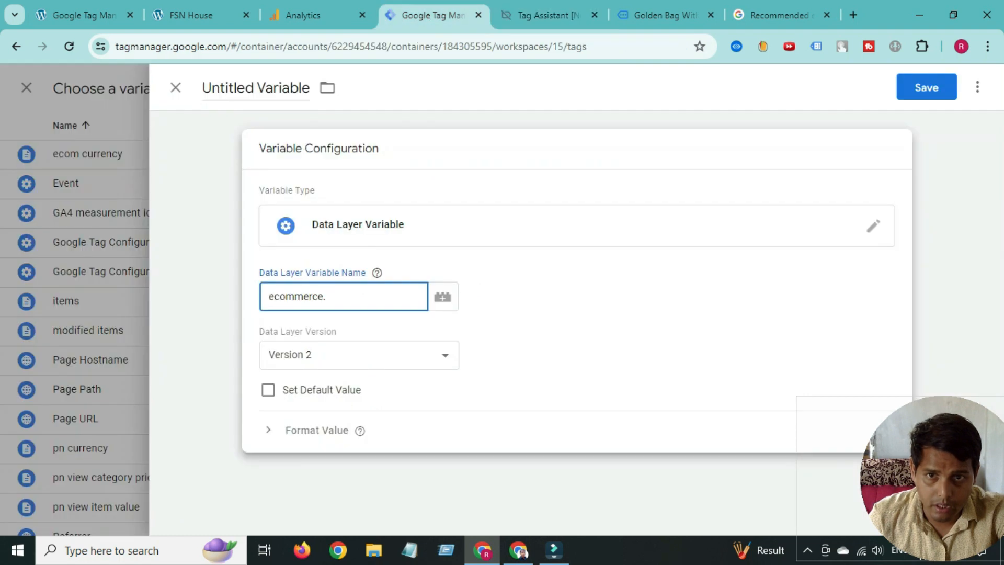
right_click(392, 303)
left_click(419, 180)
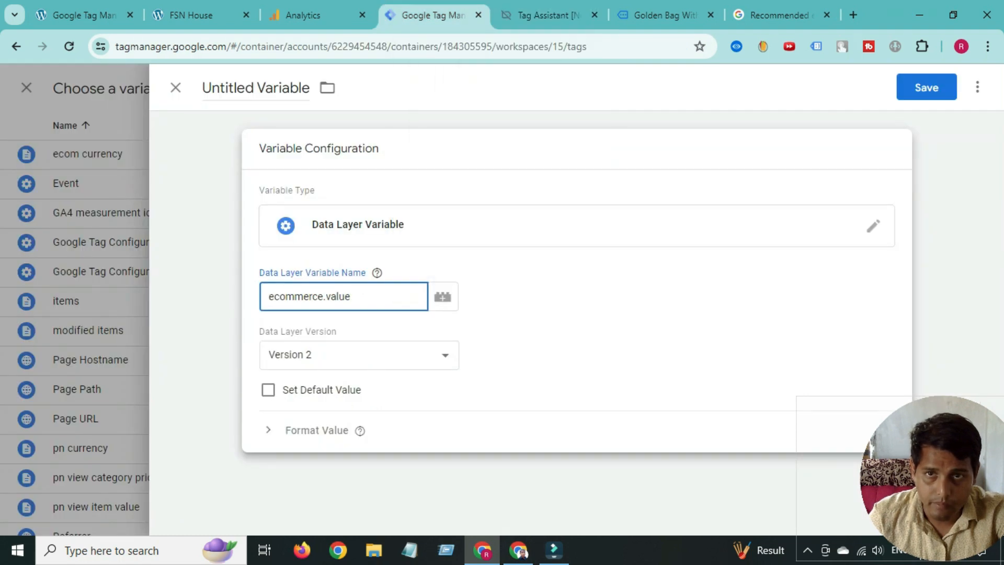
triple_click(241, 87)
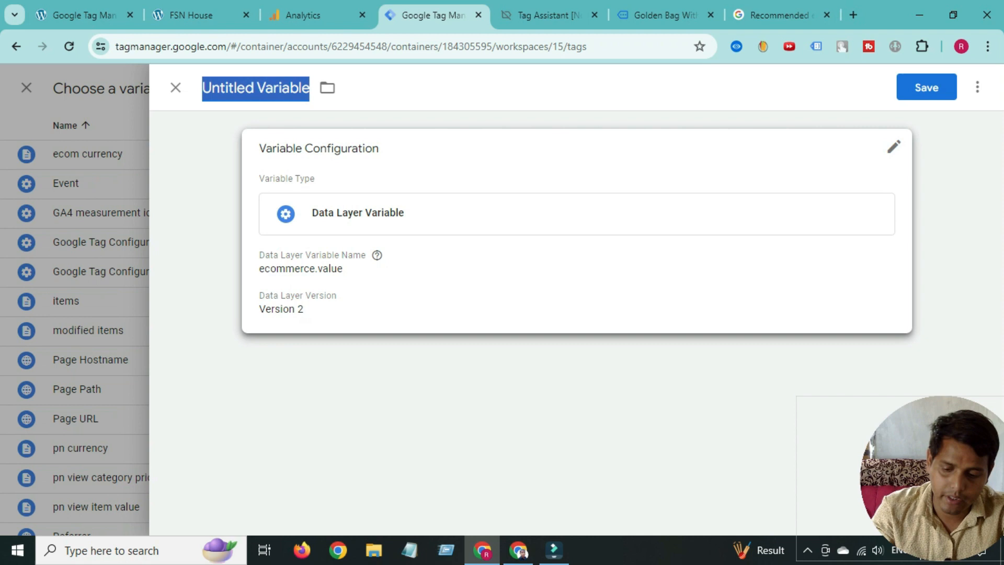
type("ecom ")
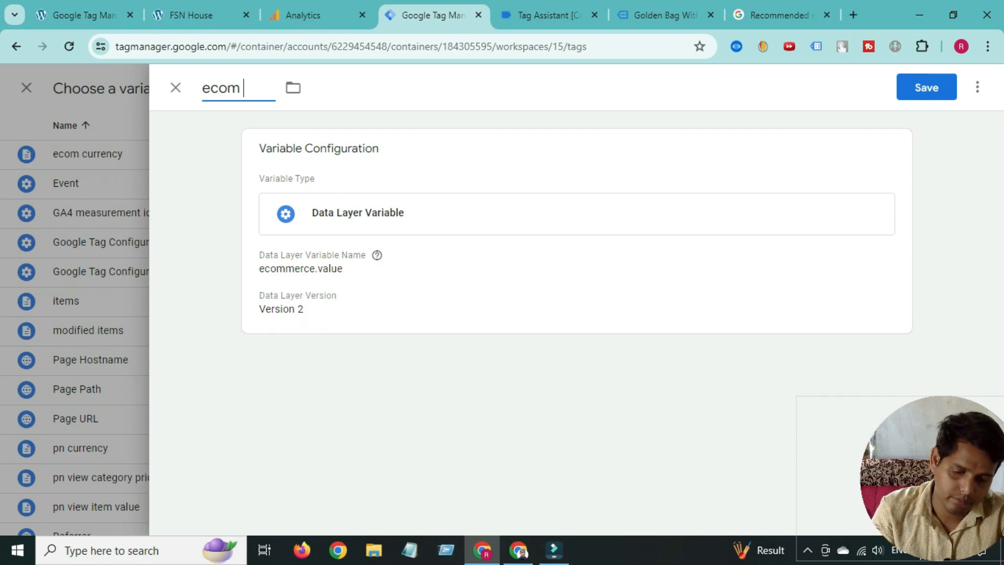
type("valu")
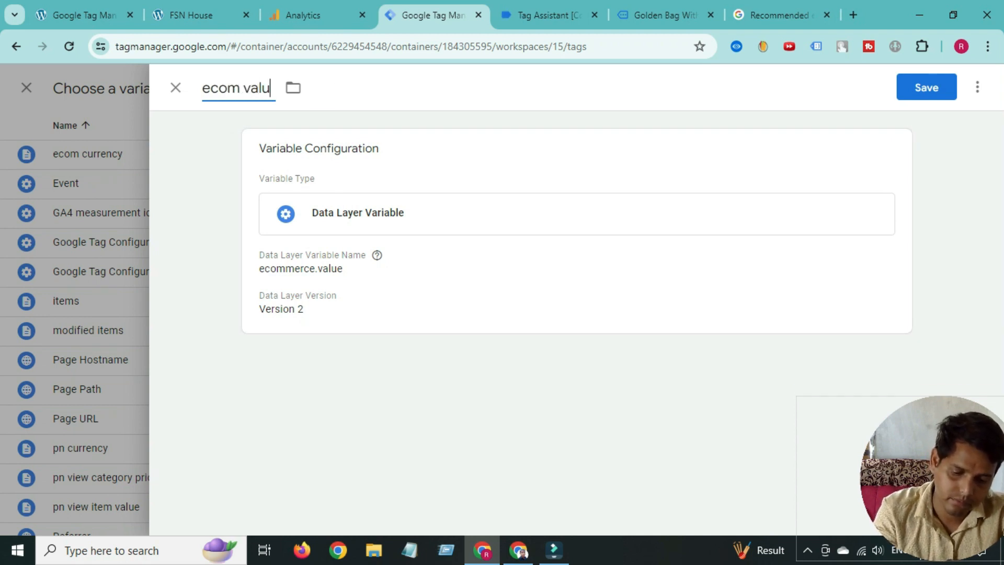
type("e")
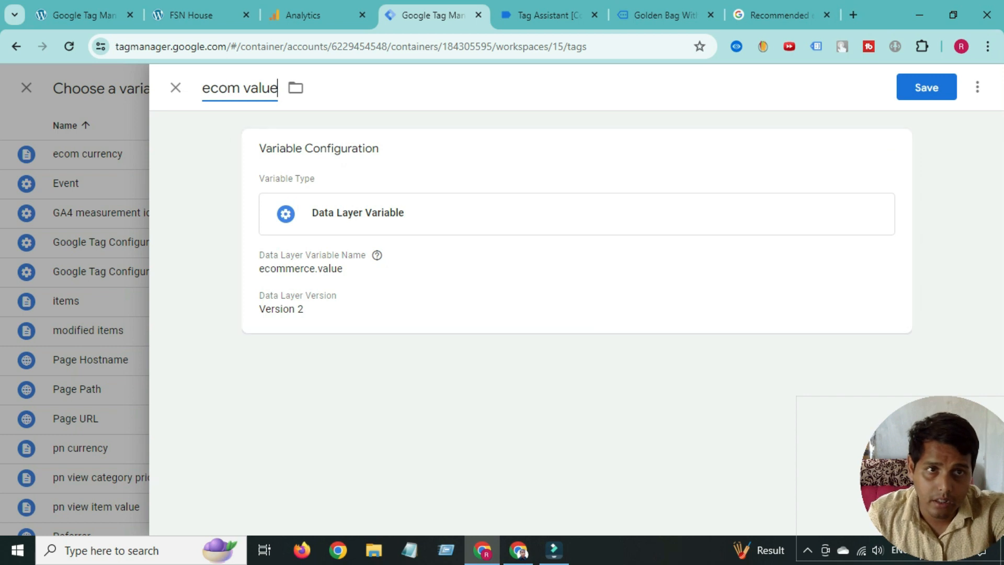
left_click(927, 87)
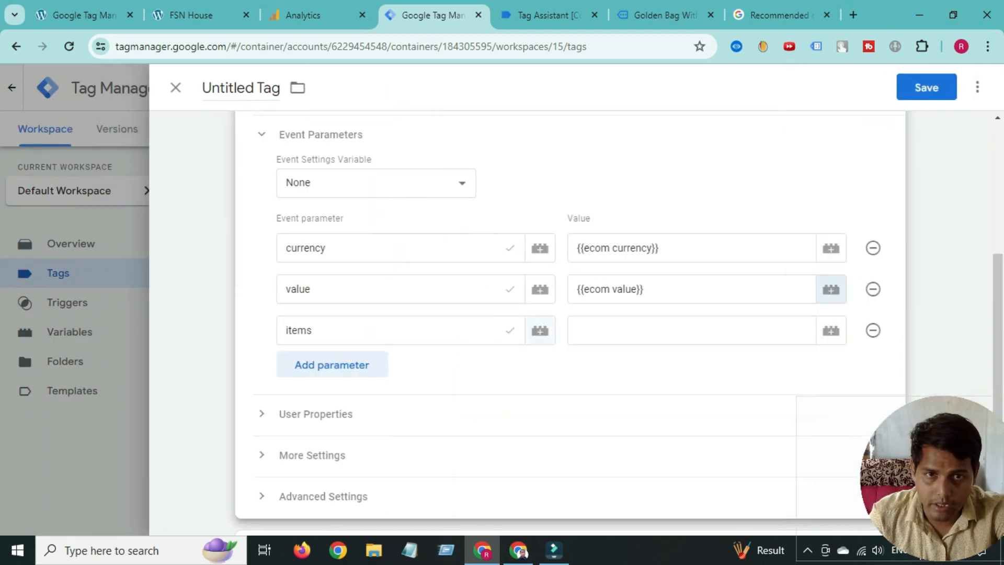
- Review the items and currency values, then look up items in the events reference
left_click(627, 331)
left_click(667, 248)
left_click(781, 15)
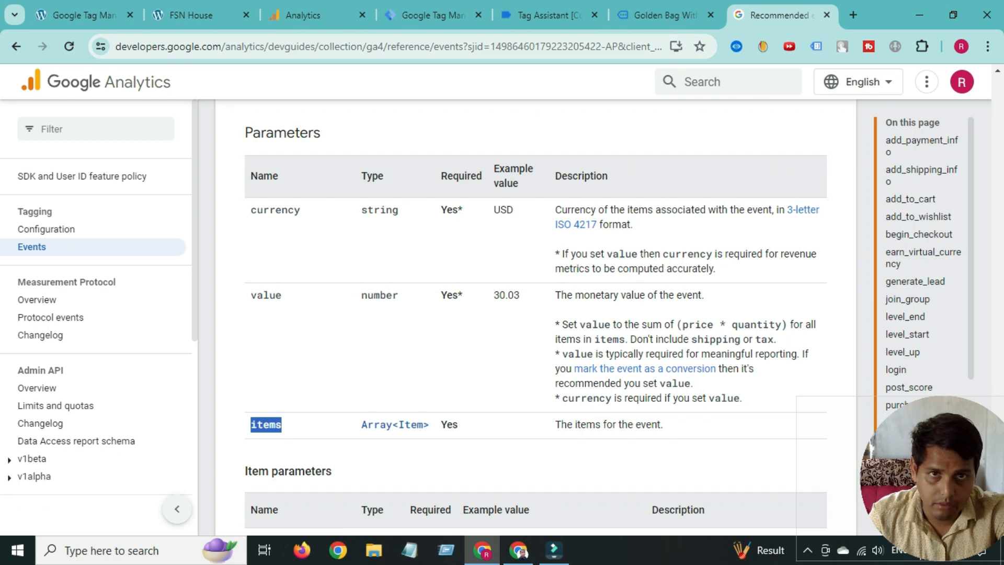
- Inspect the view_item currency USD and value 45 in the Tag Assistant data layer
left_click(665, 15)
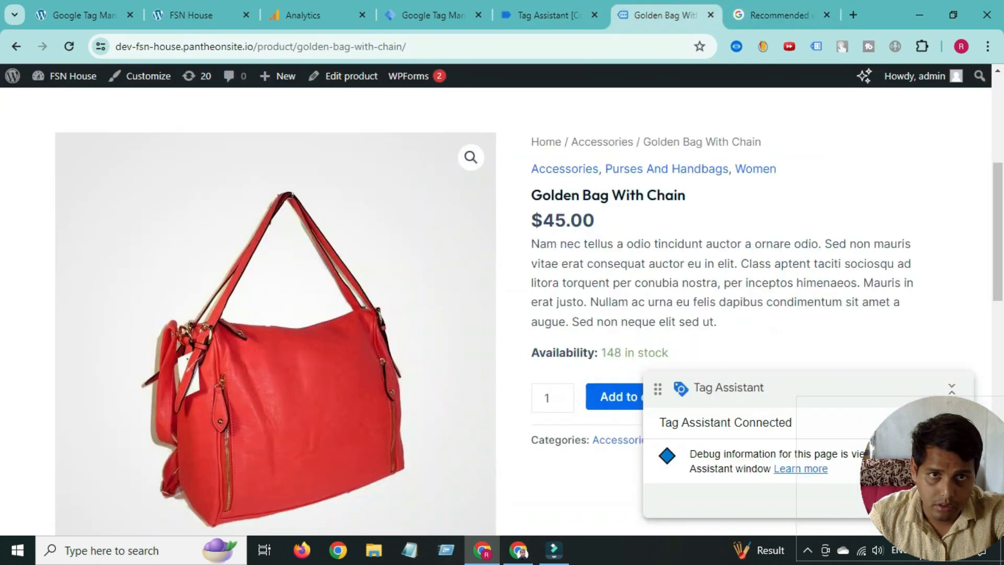
left_click(549, 15)
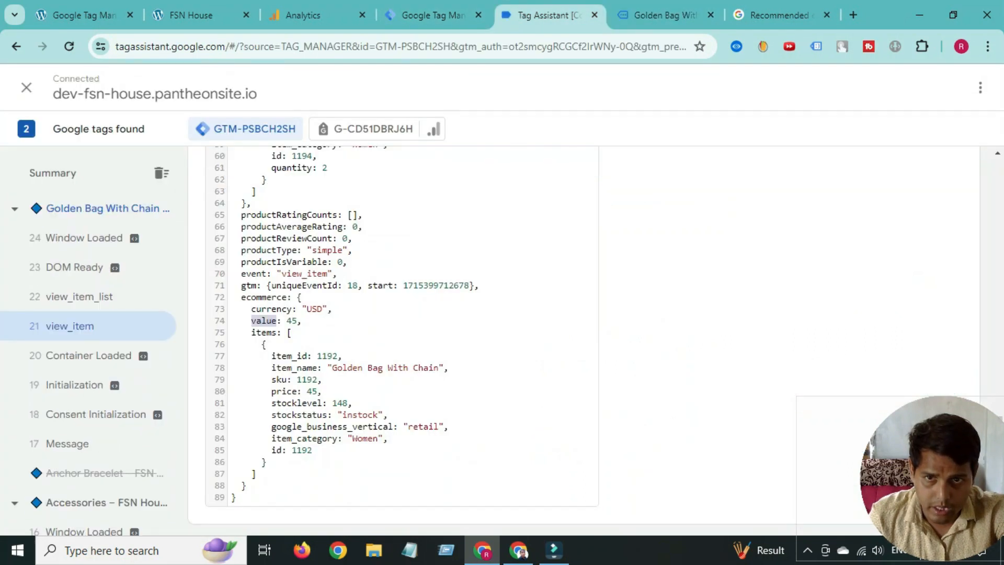
double_click(315, 309)
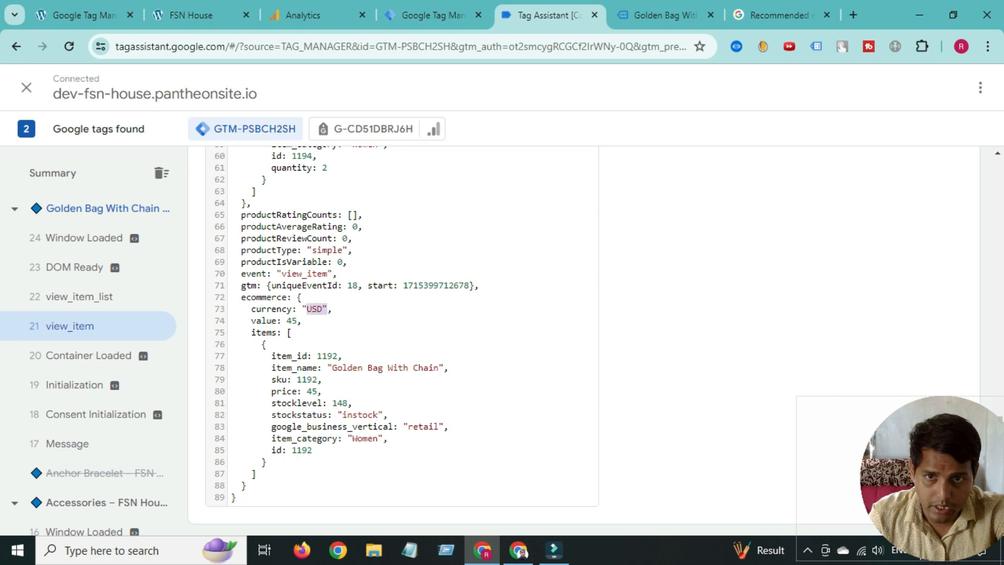
mouse_move(306, 309)
left_mouse_down()
mouse_move(323, 309)
mouse_move(302, 309)
left_mouse_up()
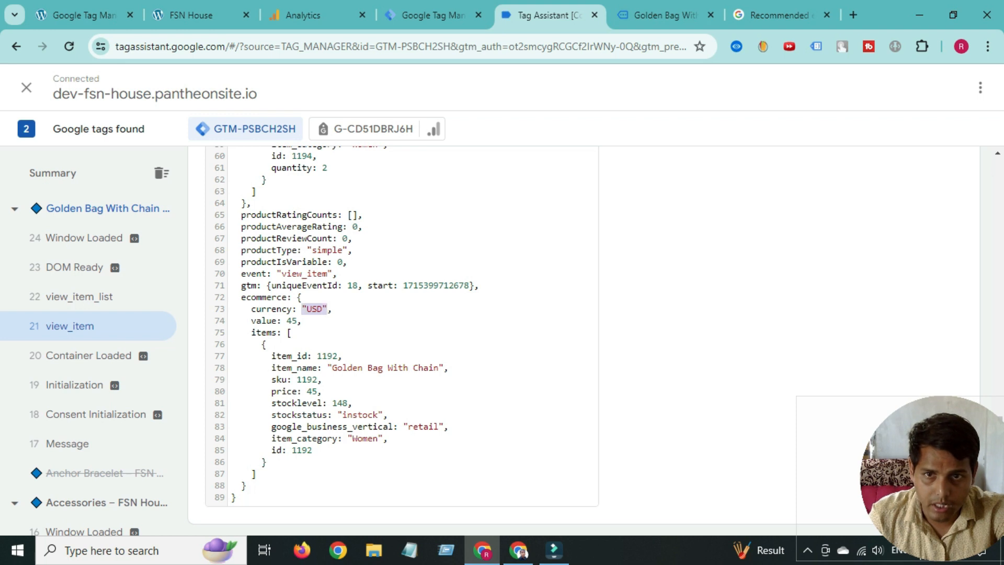
left_click(291, 321)
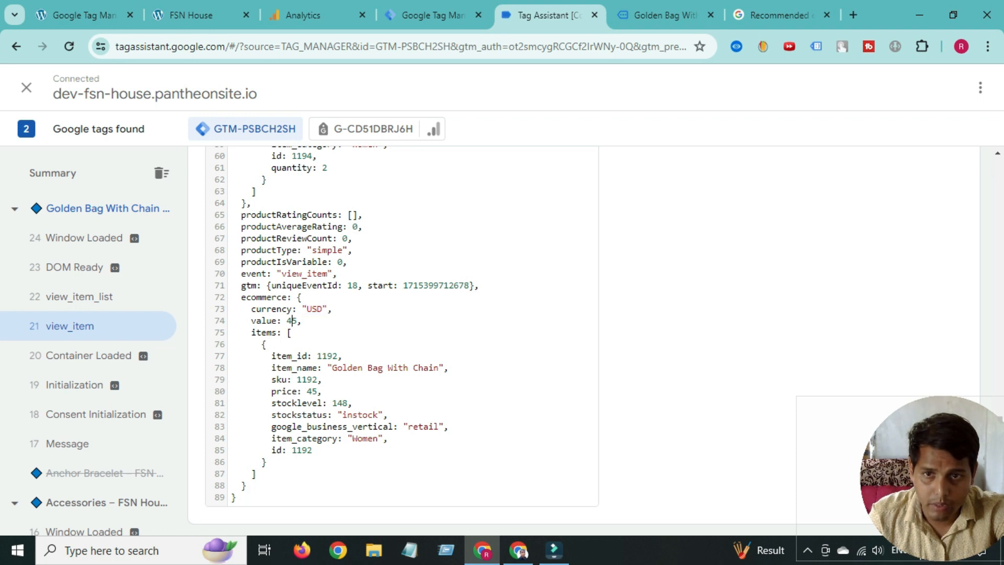
left_click_drag(291, 320, 297, 321)
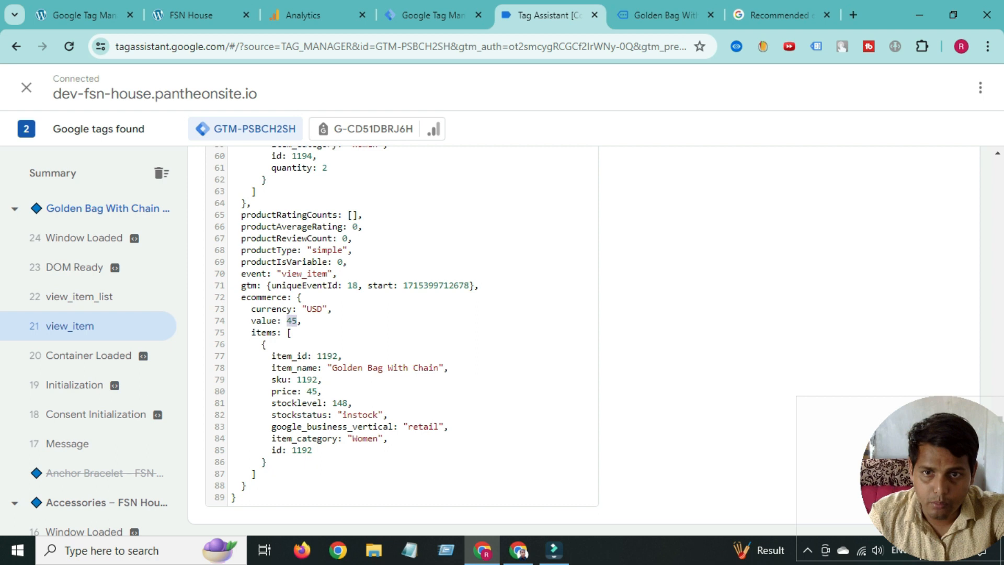
left_click(317, 308)
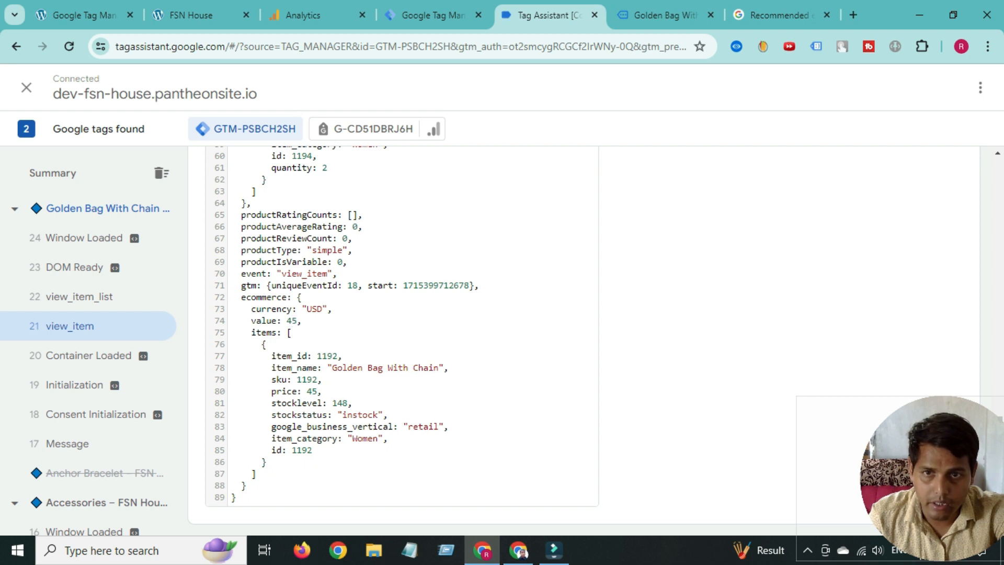
triple_click(317, 309)
left_click(317, 309)
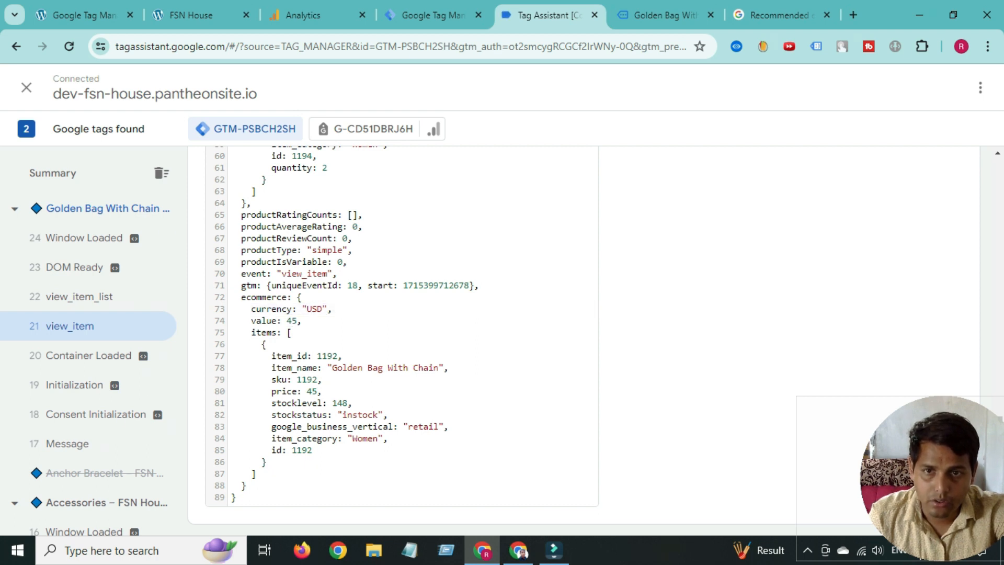
left_click_drag(251, 309, 301, 320)
left_click(323, 309)
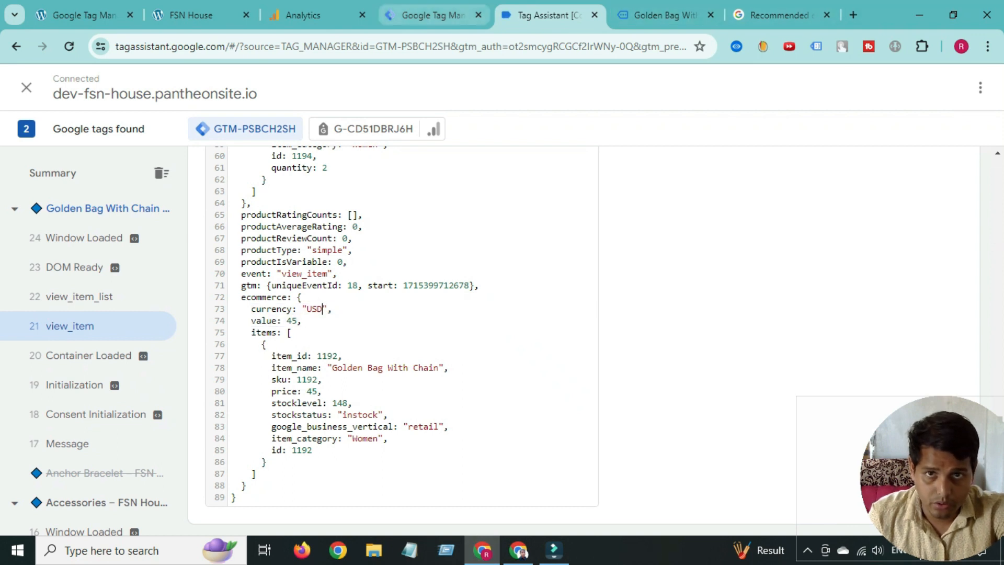
- Inspect the items product object and copy the ecommerce key for the empty items value
left_click(434, 15)
left_click(633, 331)
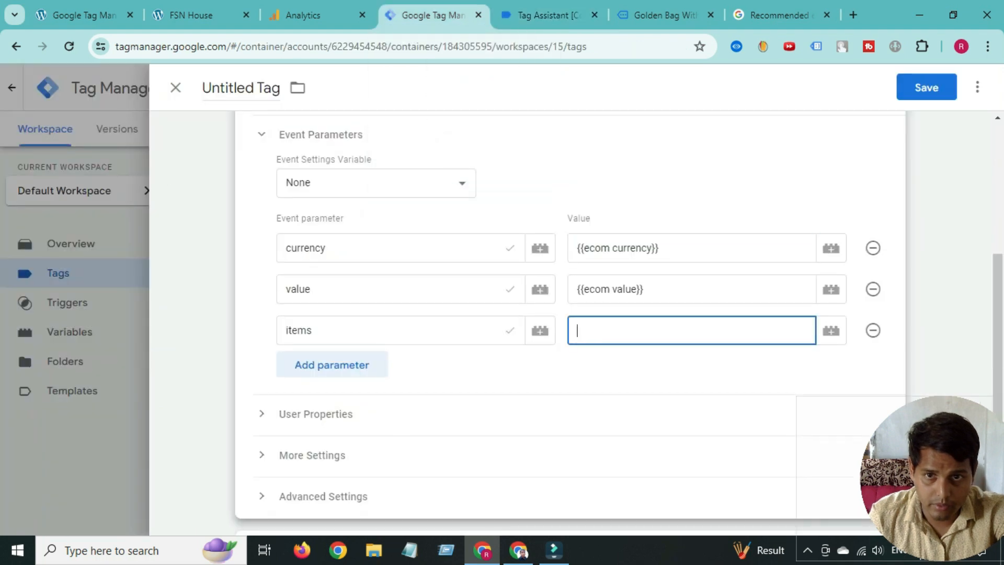
key("ctrl+Tab")
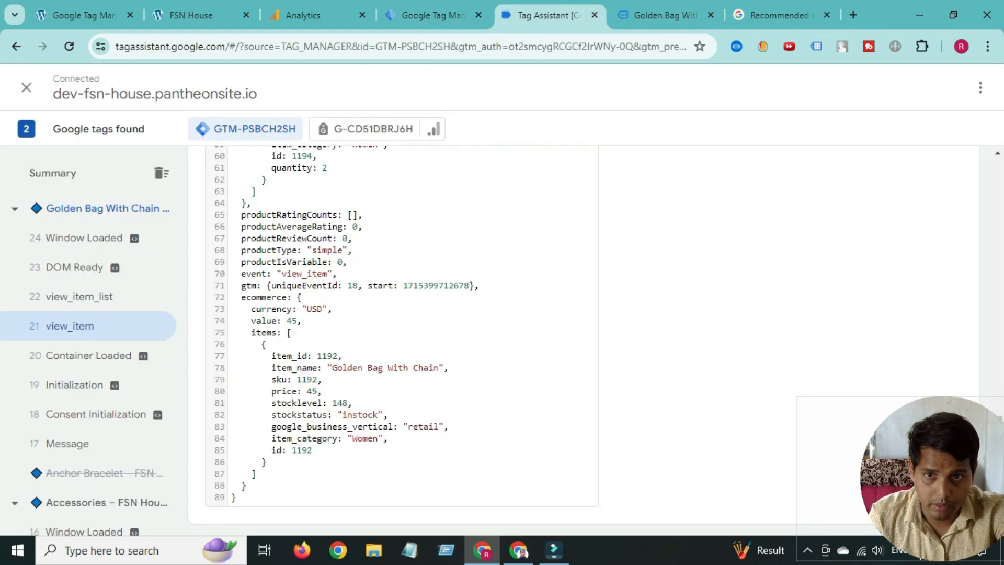
double_click(271, 297)
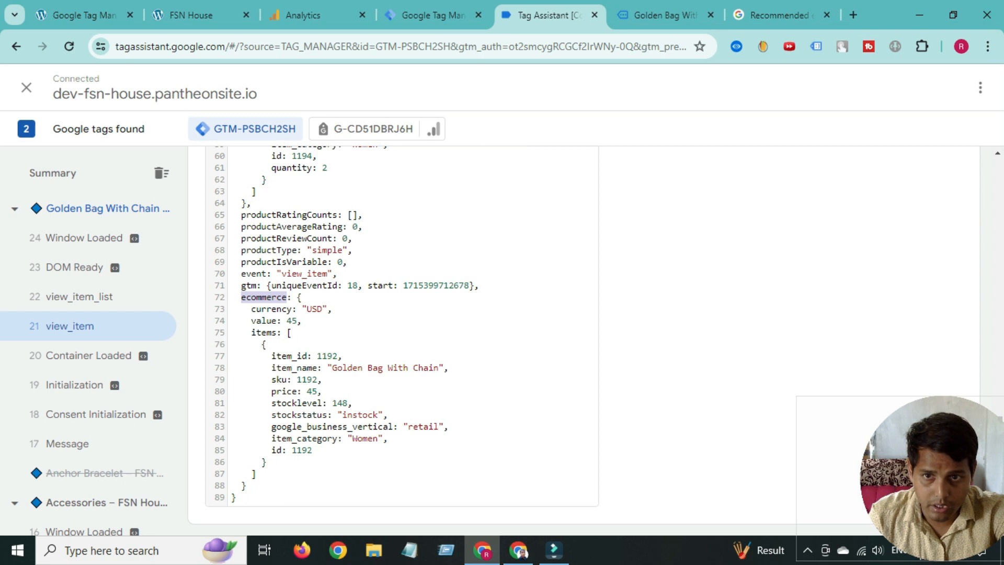
double_click(264, 333)
left_click_drag(256, 344, 256, 474)
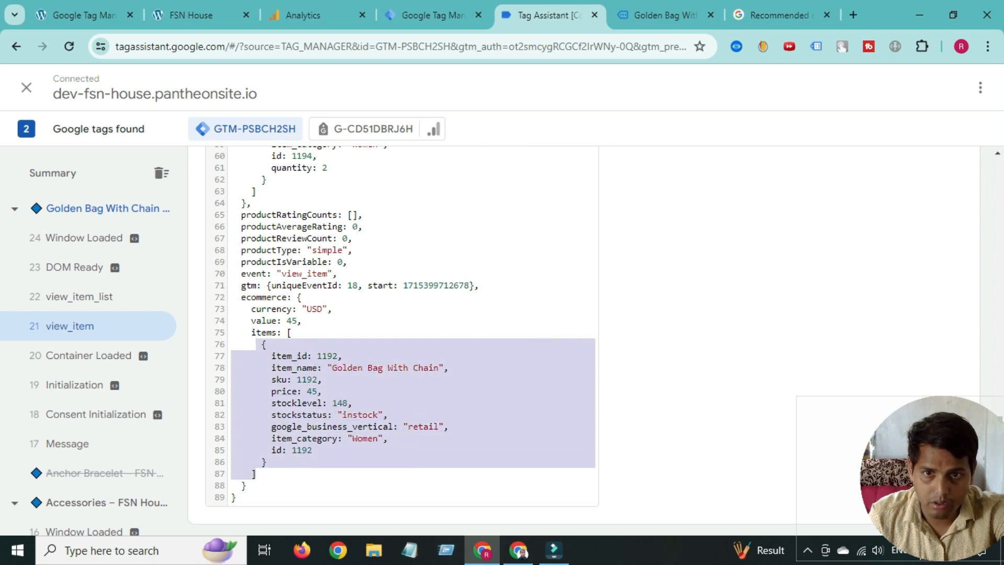
left_click(256, 297)
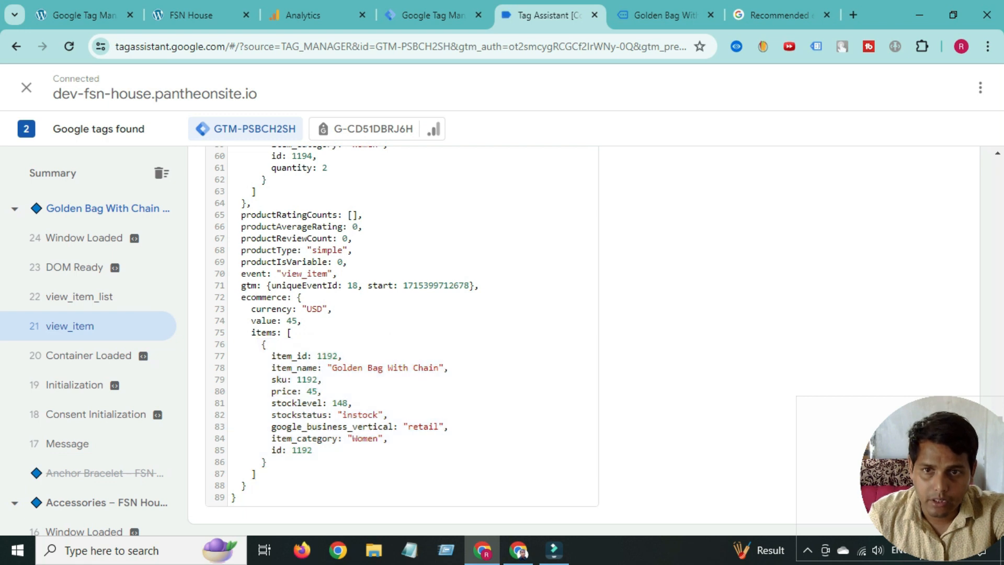
double_click(257, 298)
right_click(258, 298)
left_click(283, 316)
left_click(433, 15)
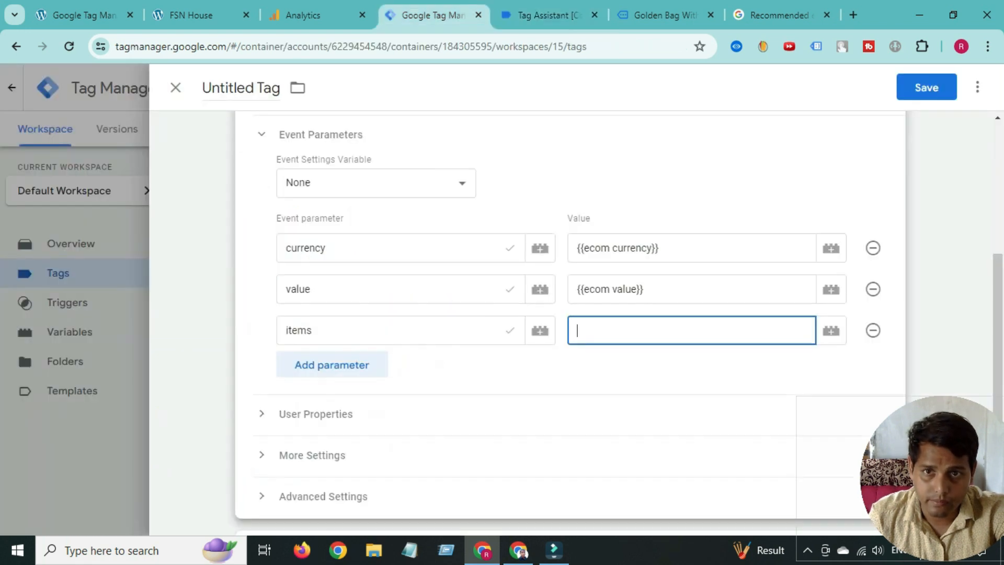
- Start a new Data Layer Variable for items with the name 'ecommerce.'
left_click(832, 330)
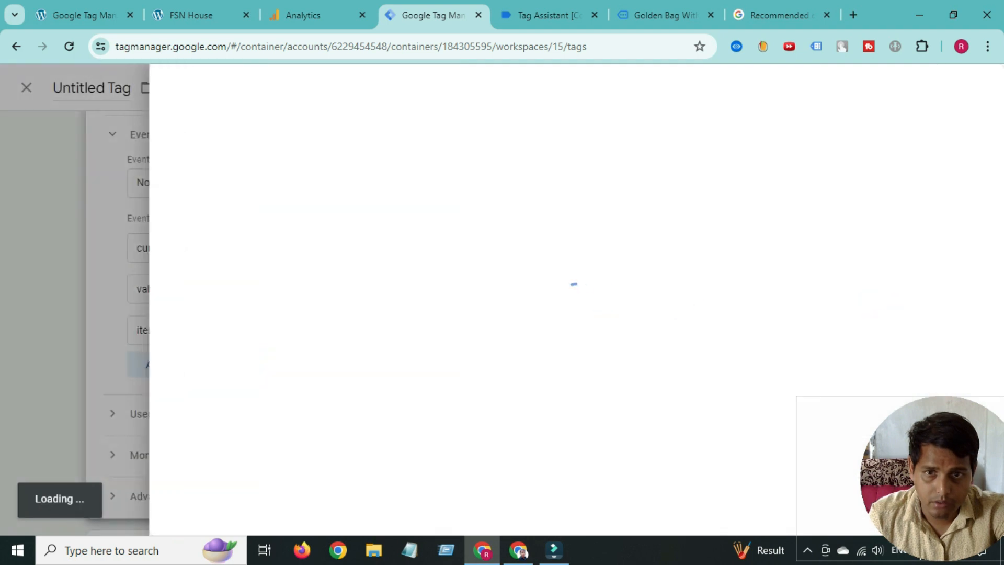
left_click(965, 88)
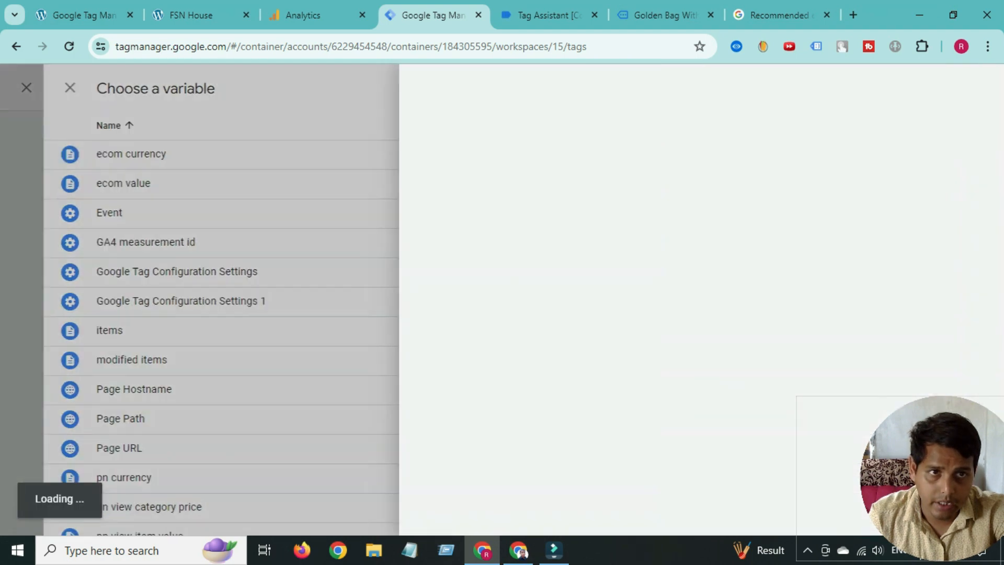
left_click(573, 229)
scroll(576, 356, "down", 2)
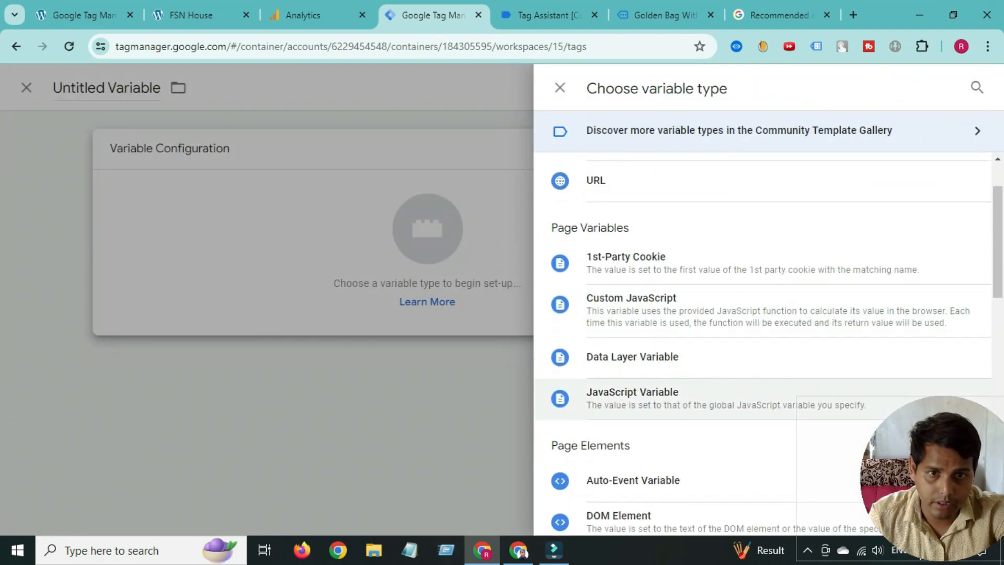
left_click(607, 356)
left_click(310, 296)
right_click(310, 296)
left_click(340, 181)
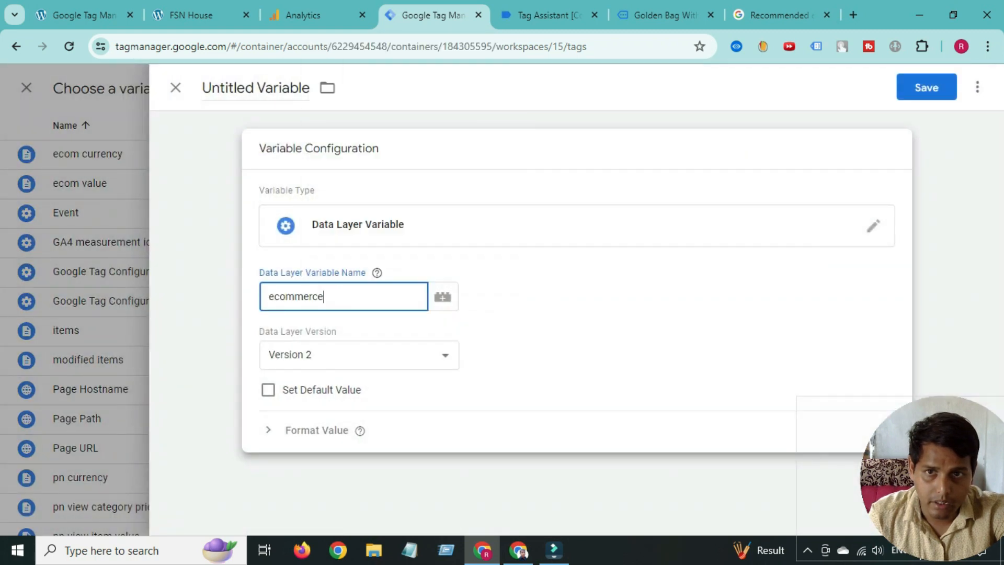
type(".")
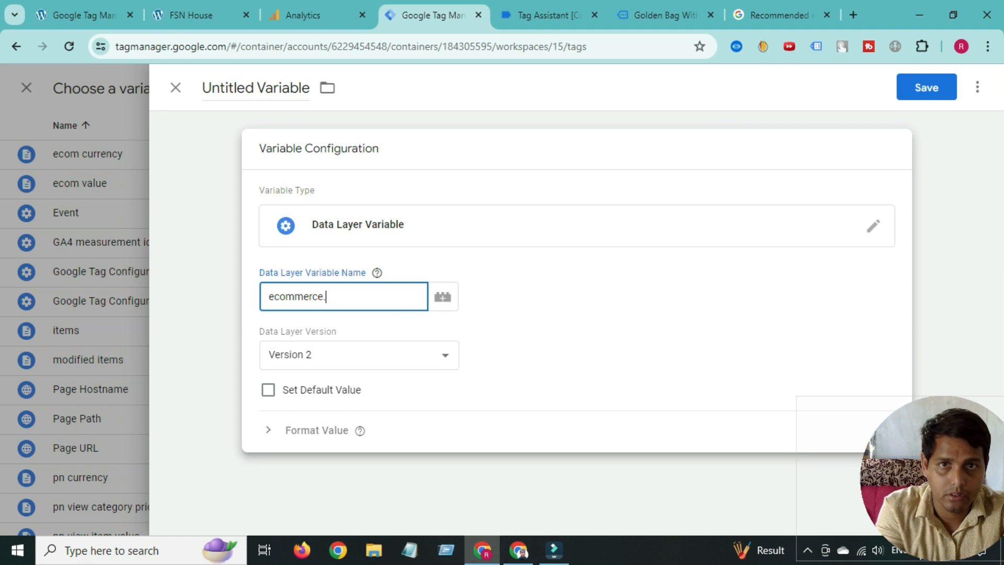
- Complete the name as ecommerce.items, title the variable 'ecom items', and save it
left_click(550, 15)
double_click(263, 333)
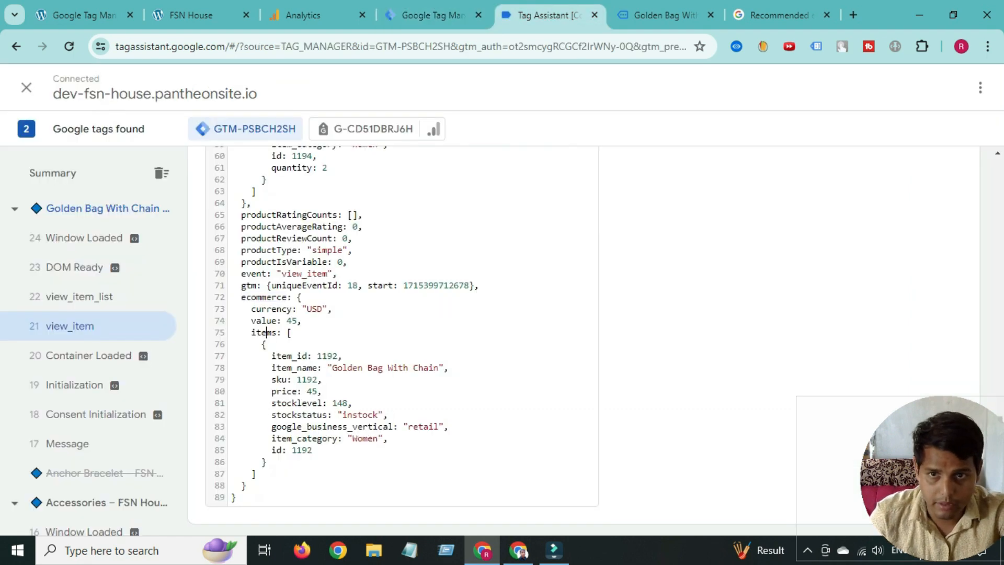
left_click(434, 15)
left_click(379, 299)
right_click(379, 298)
left_click(429, 211)
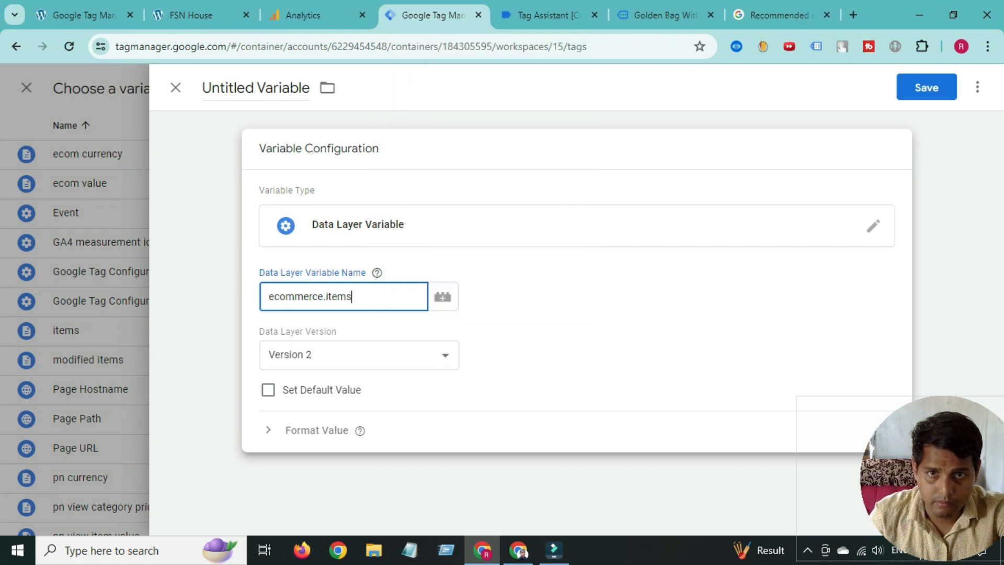
mouse_move(377, 273)
left_click(240, 87)
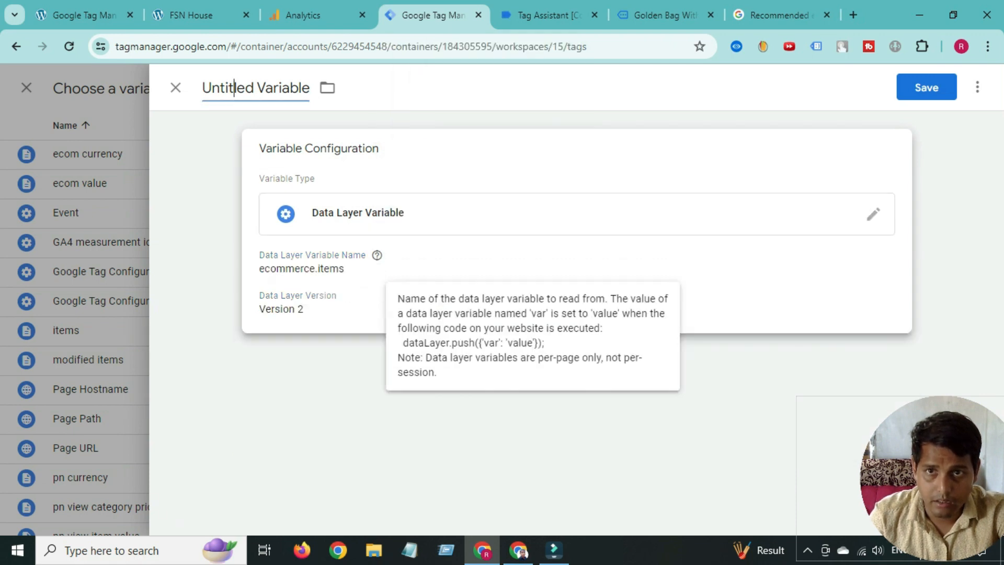
type("ecom items")
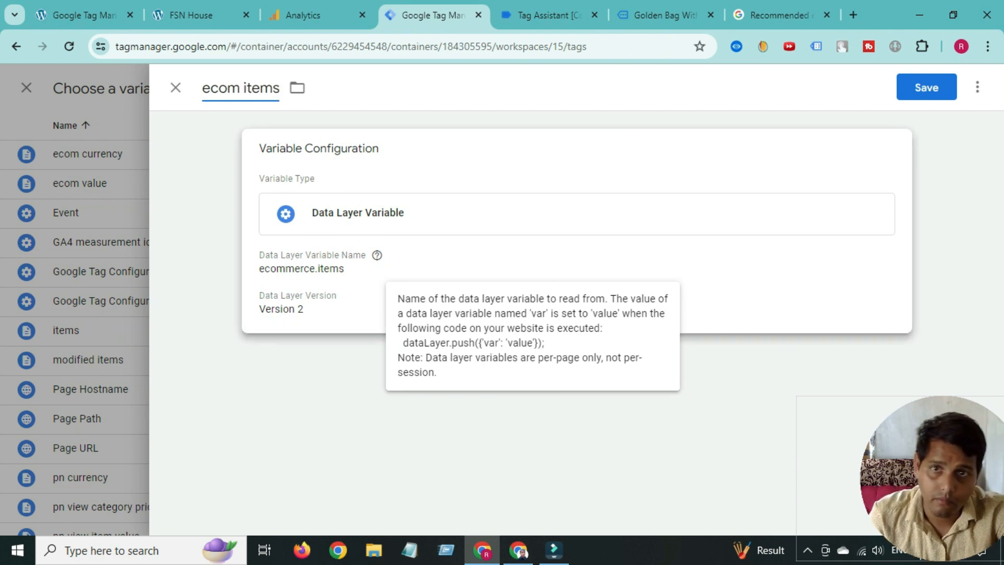
left_click(927, 88)
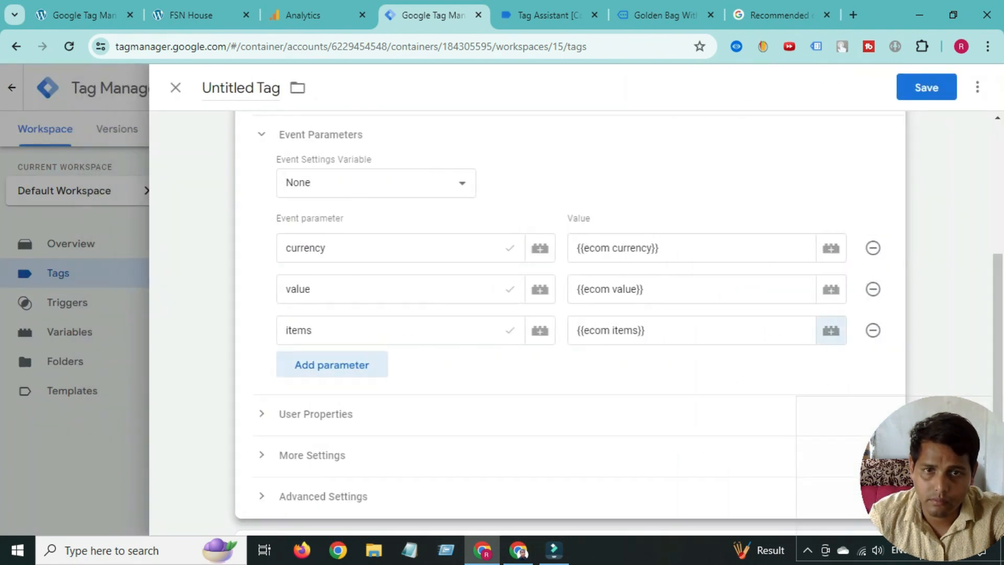
- Open the tag's trigger list and copy the view_item event name from Tag Assistant
scroll(569, 366, "down", 4)
left_click(569, 406)
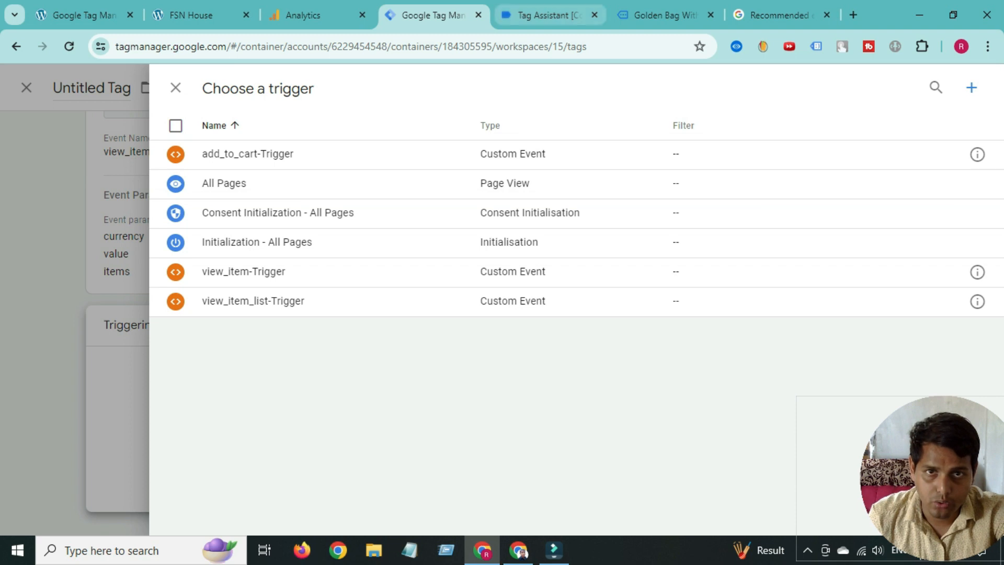
left_click(547, 15)
scroll(403, 340, "up", 6)
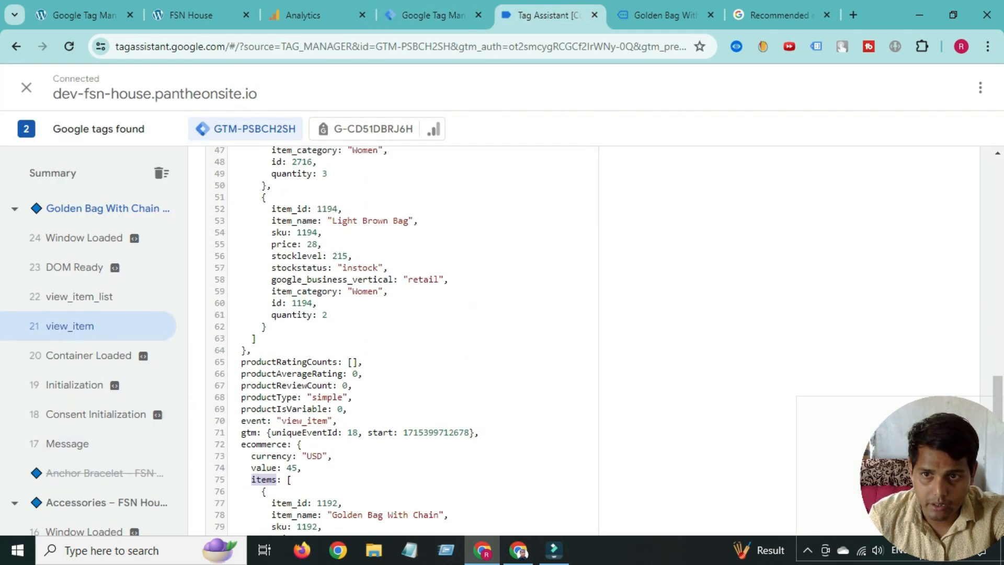
scroll(403, 340, "up", 10)
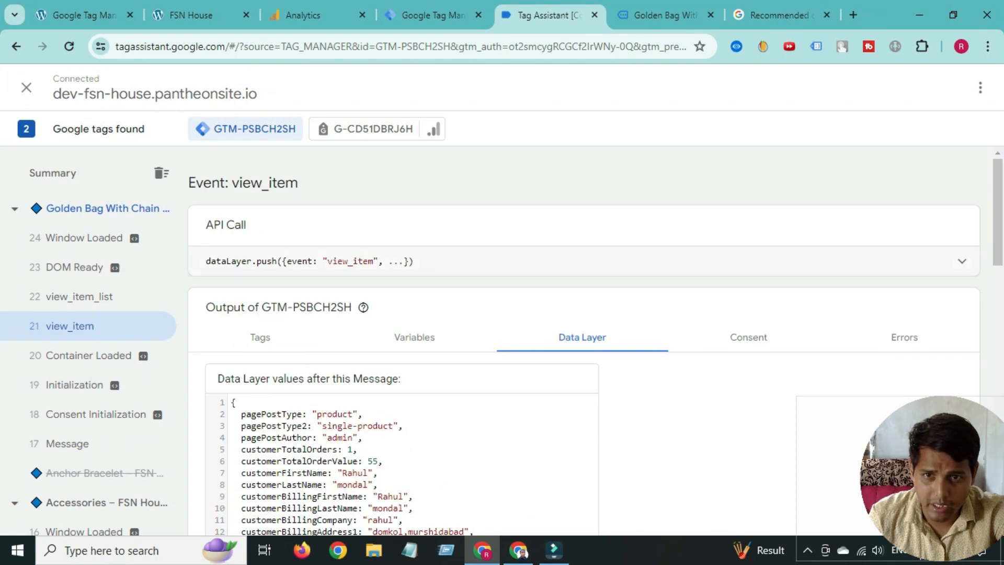
right_click(344, 269)
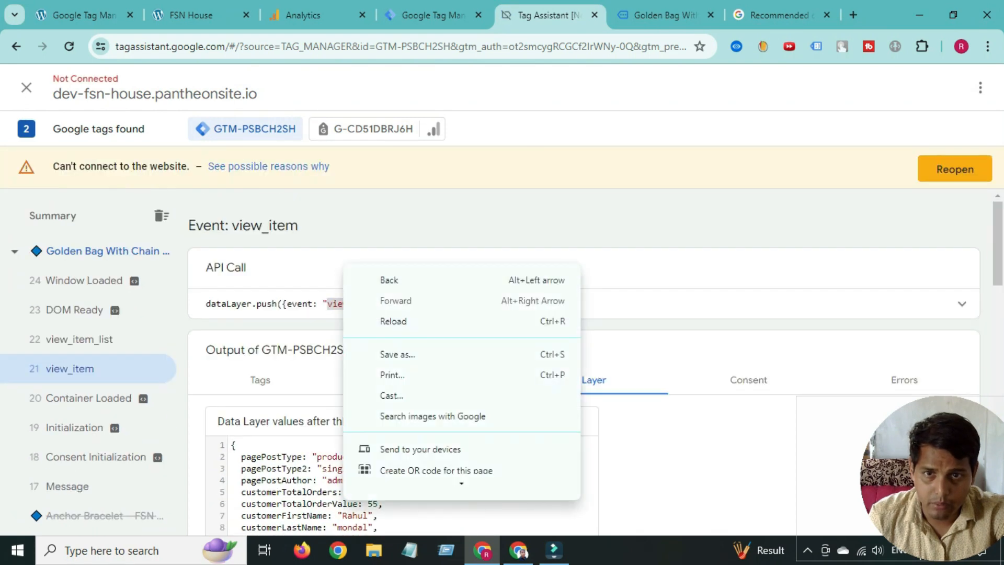
double_click(340, 304)
right_click(341, 305)
left_click(366, 318)
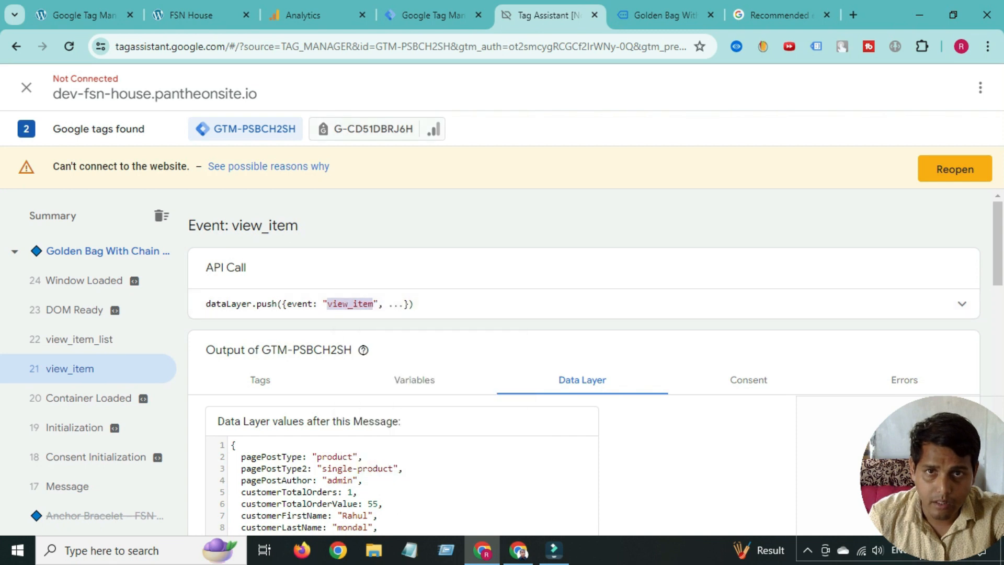
left_click(445, 15)
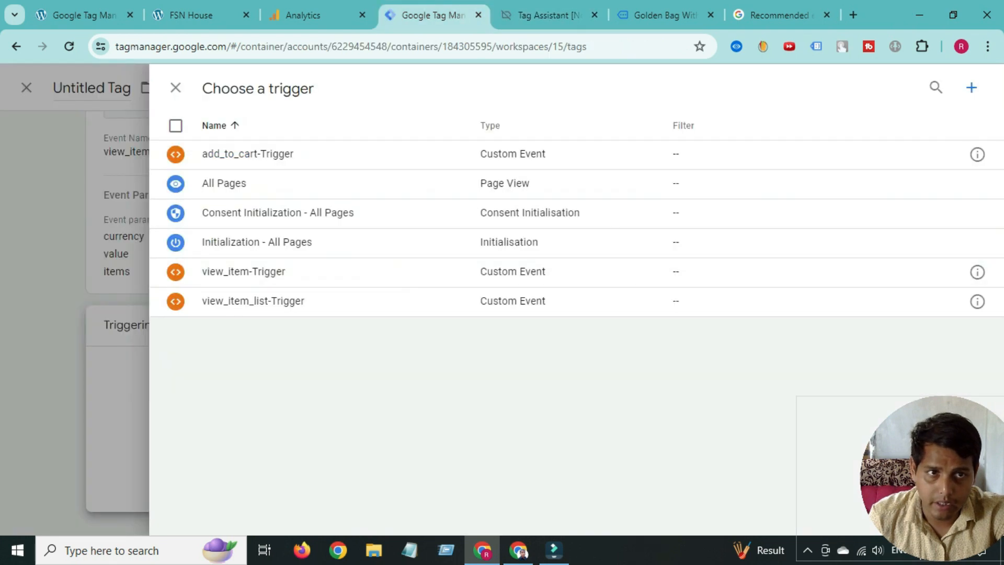
- Create a new trigger and browse the trigger type list
left_click(972, 87)
left_click(577, 227)
scroll(617, 382, "down", 2)
scroll(617, 382, "down", 5)
- Make the trigger a Custom Event with event name view_item
left_click(619, 380)
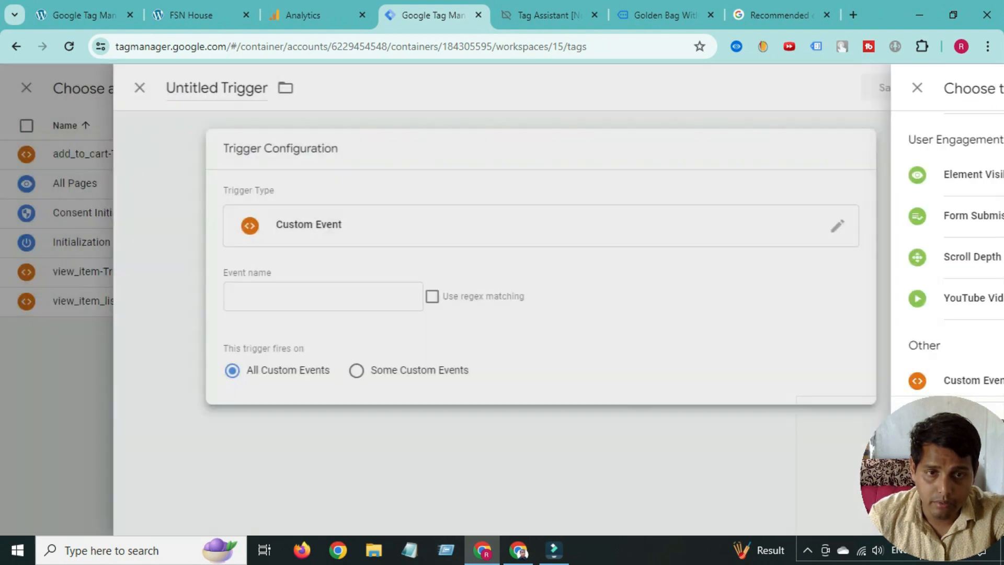
left_click(314, 296)
right_click(296, 297)
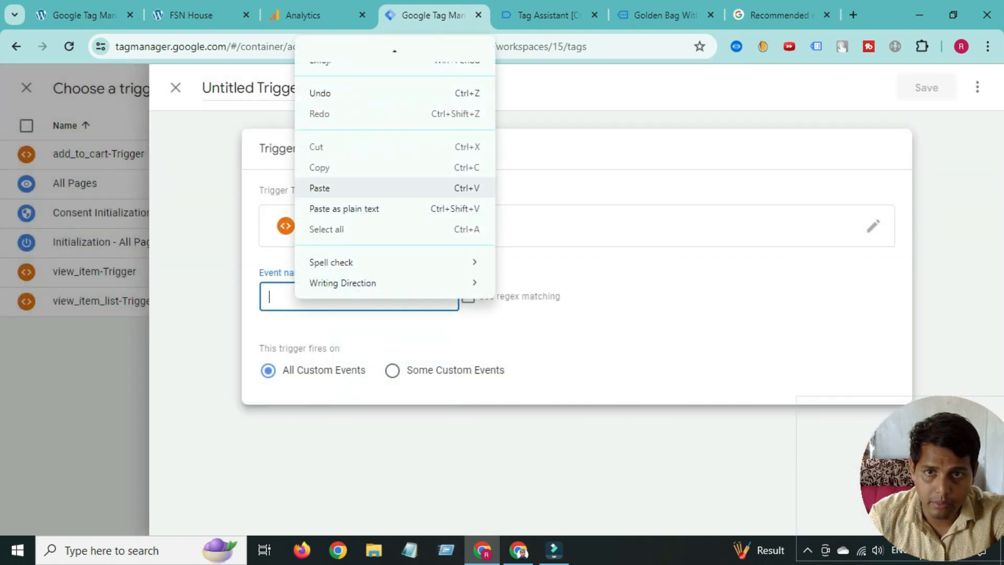
left_click(334, 188)
- Name the trigger 'View_item -Trigger' and save it
double_click(225, 88)
right_click(224, 89)
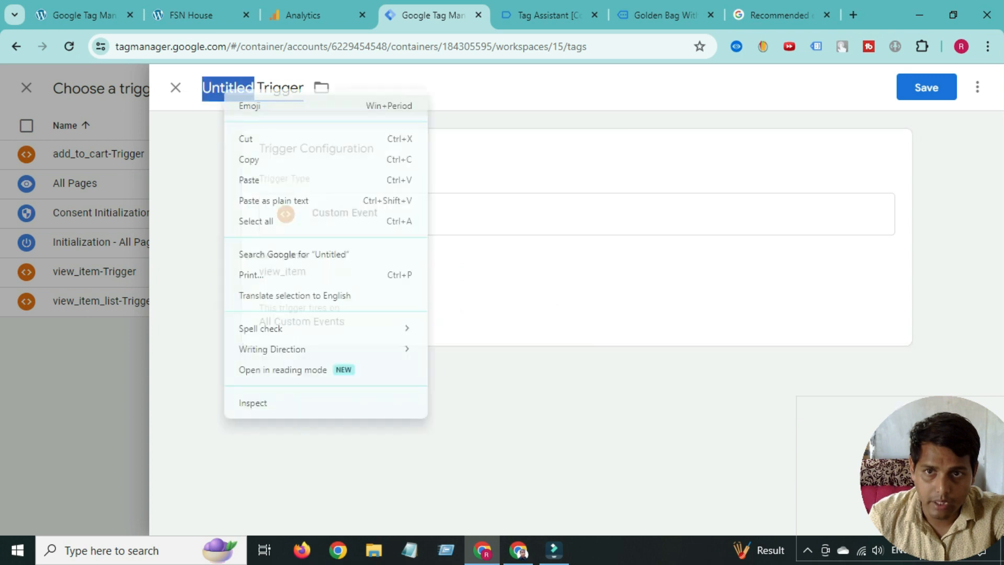
left_click(246, 180)
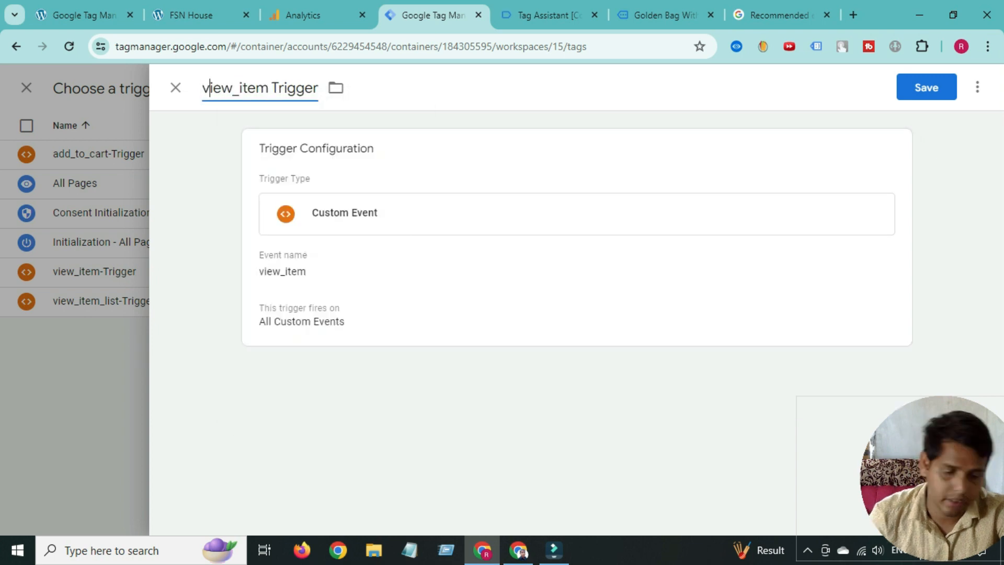
key("Delete")
type("V")
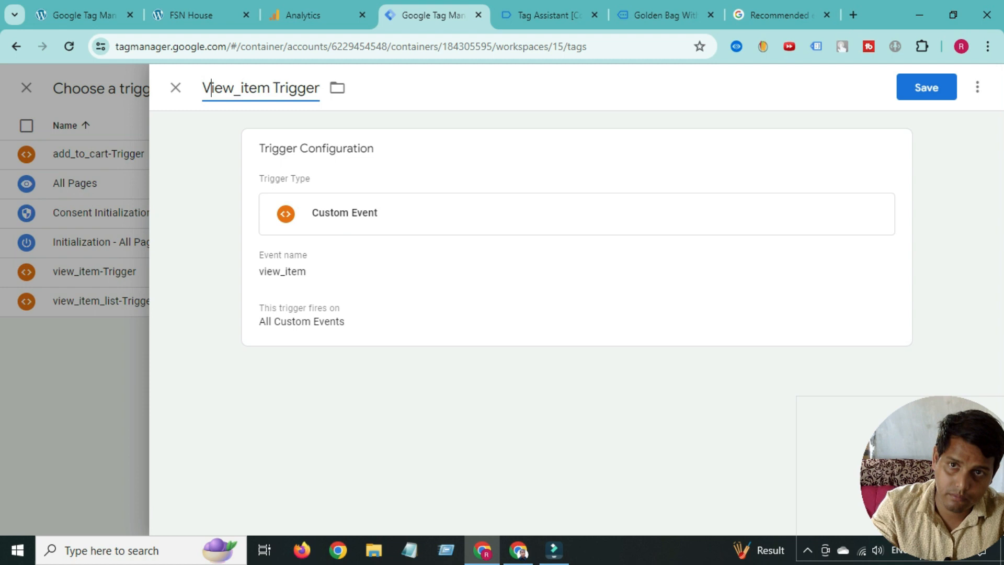
type("-")
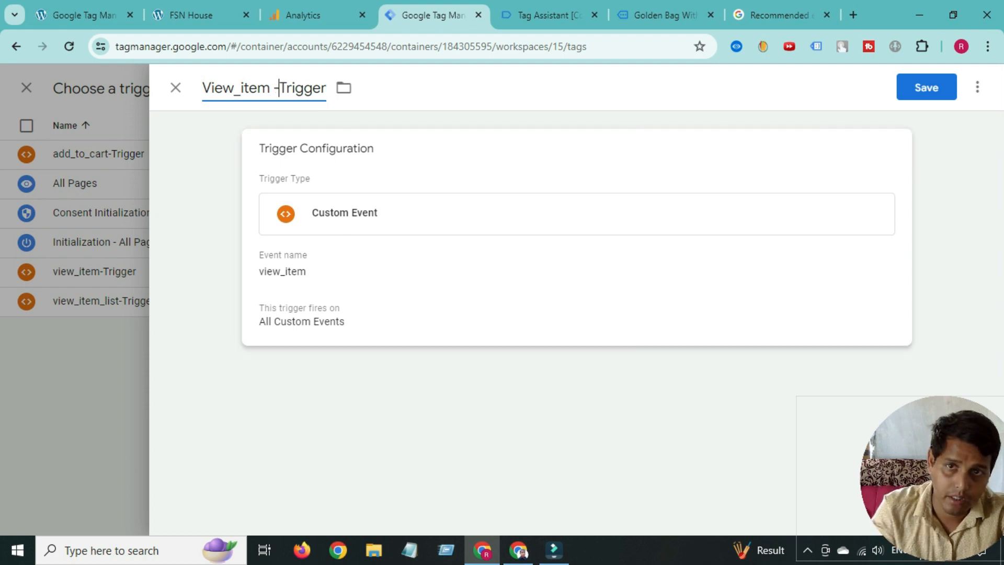
left_click(927, 87)
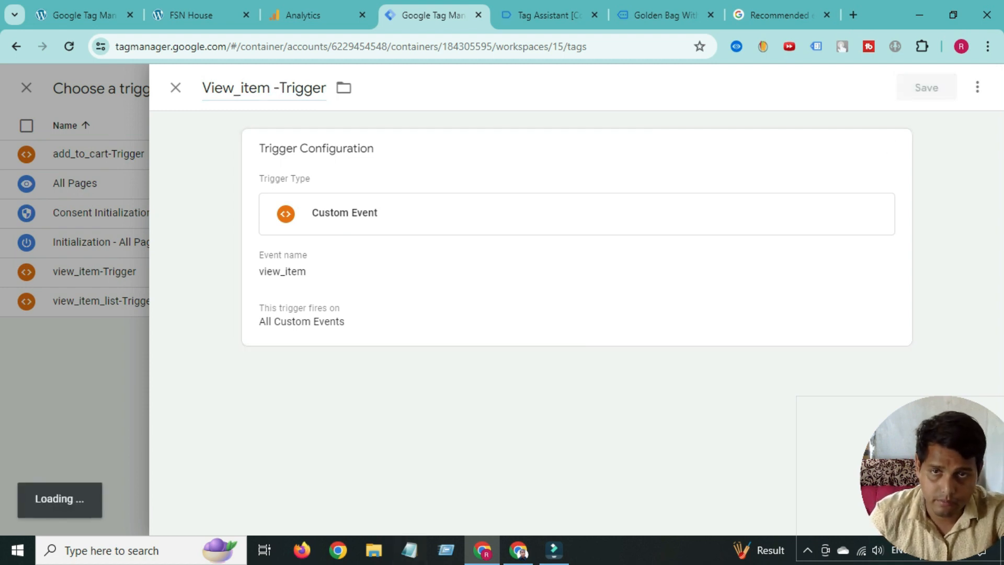
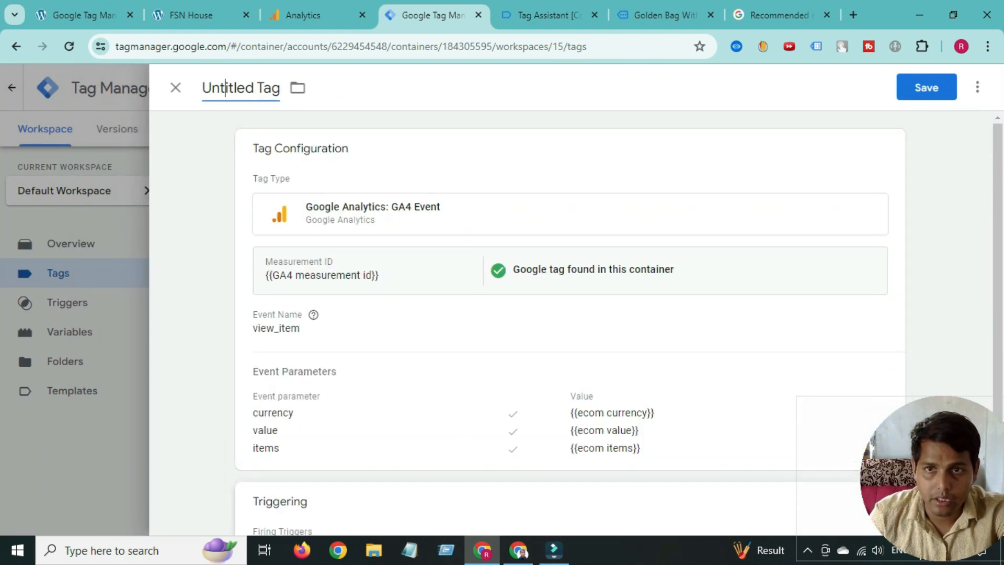
- Rename the view_item tag to 'GA4-view item Tag' and save it
double_click(225, 88)
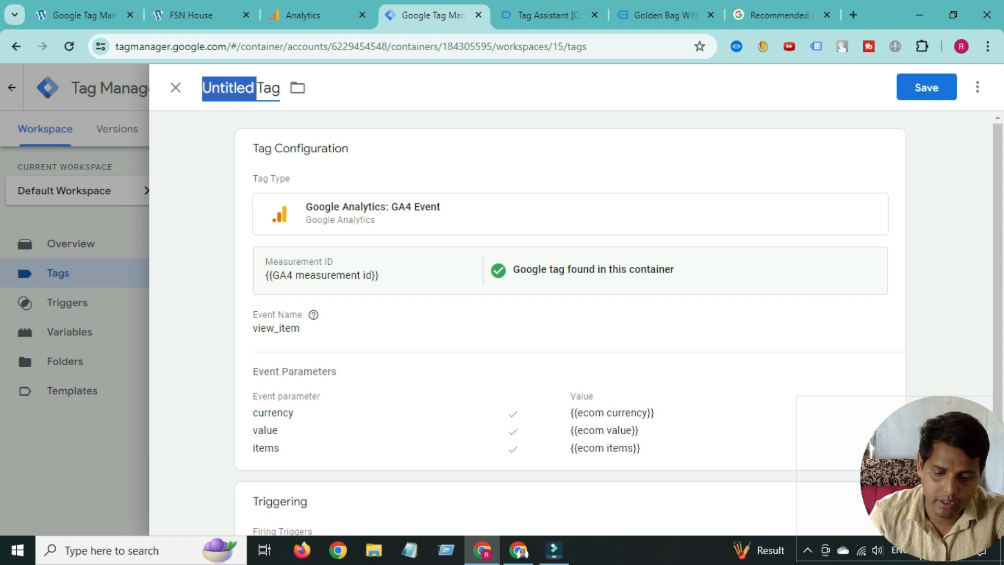
type("G")
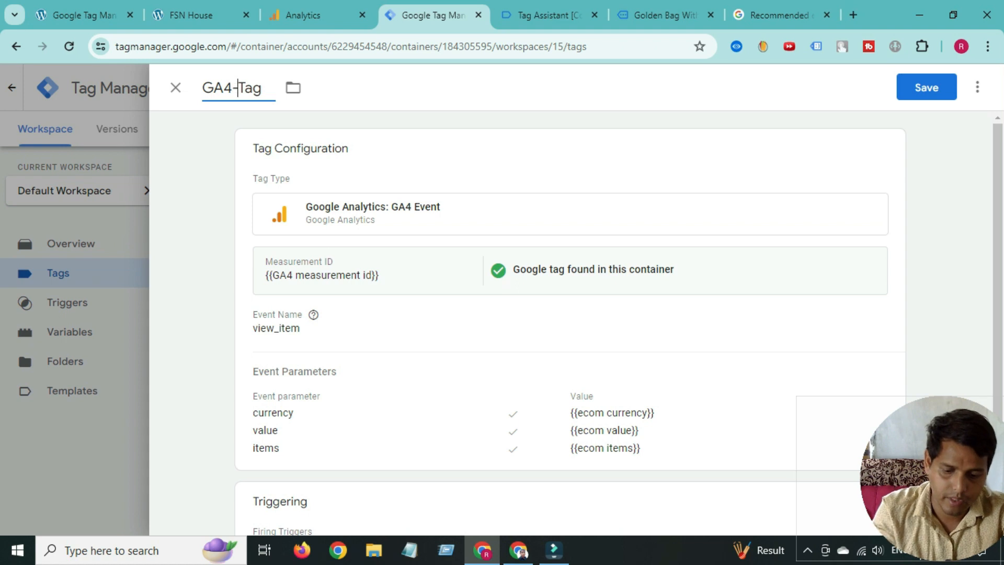
type("A4-view")
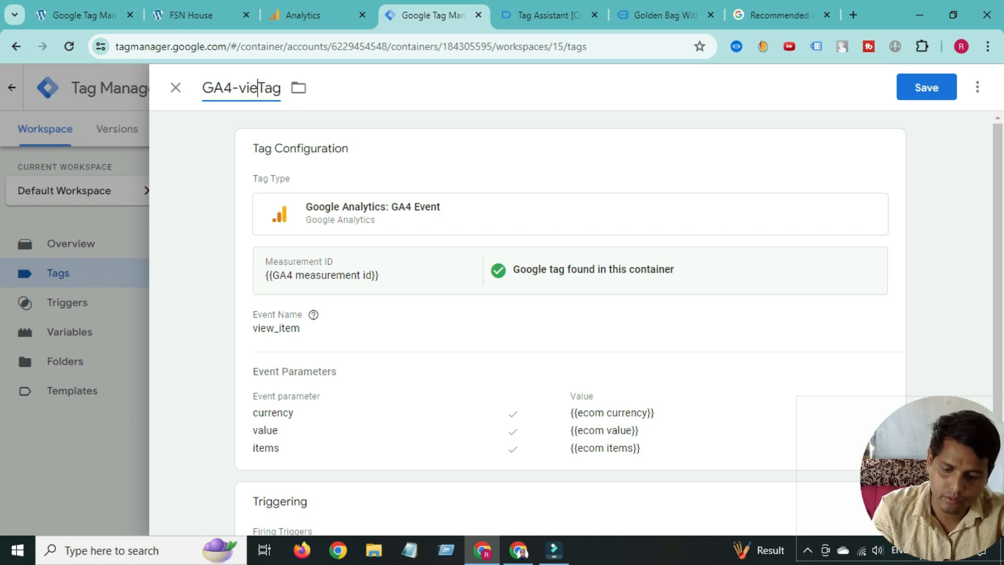
type(" it")
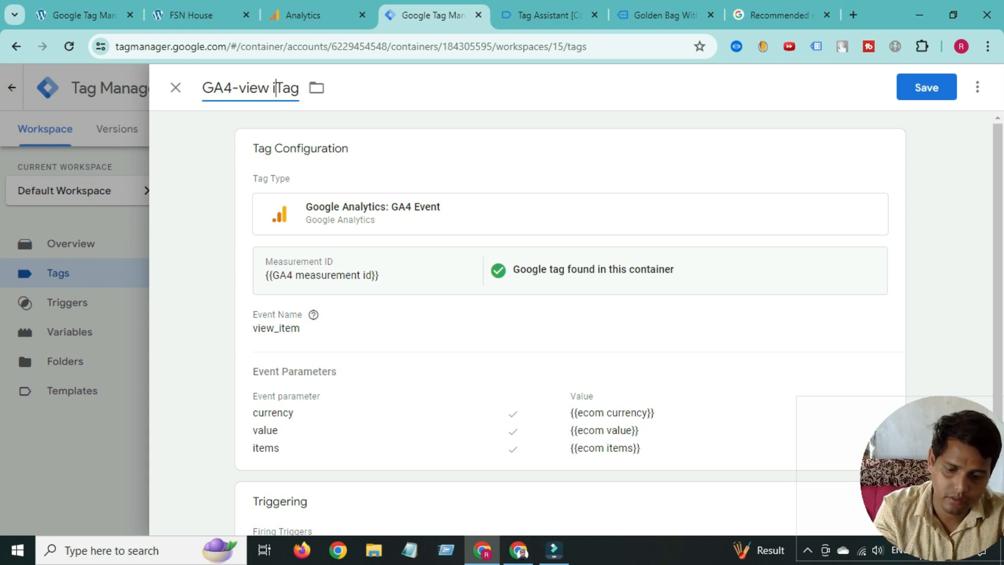
type("em")
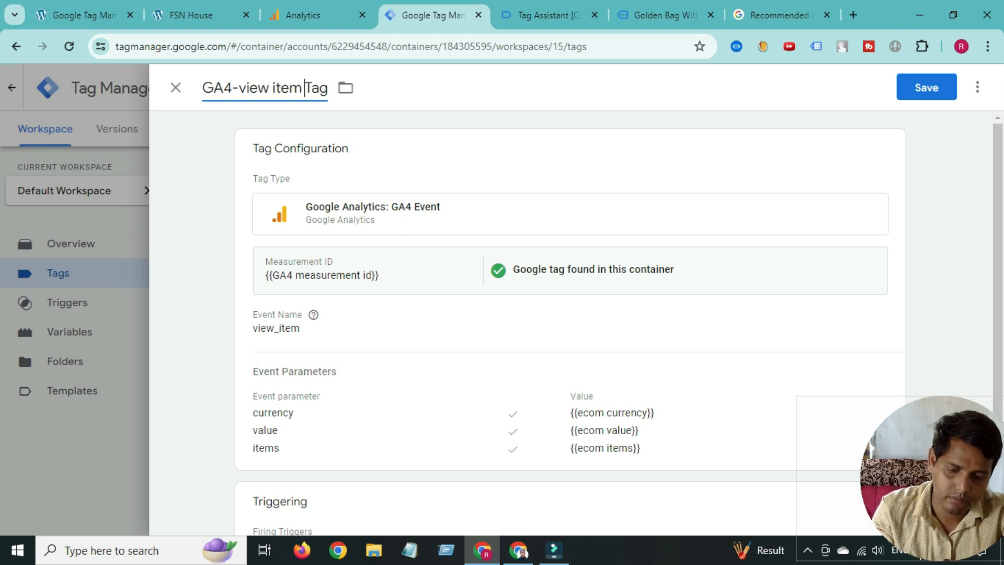
scroll(571, 314, "down", 2)
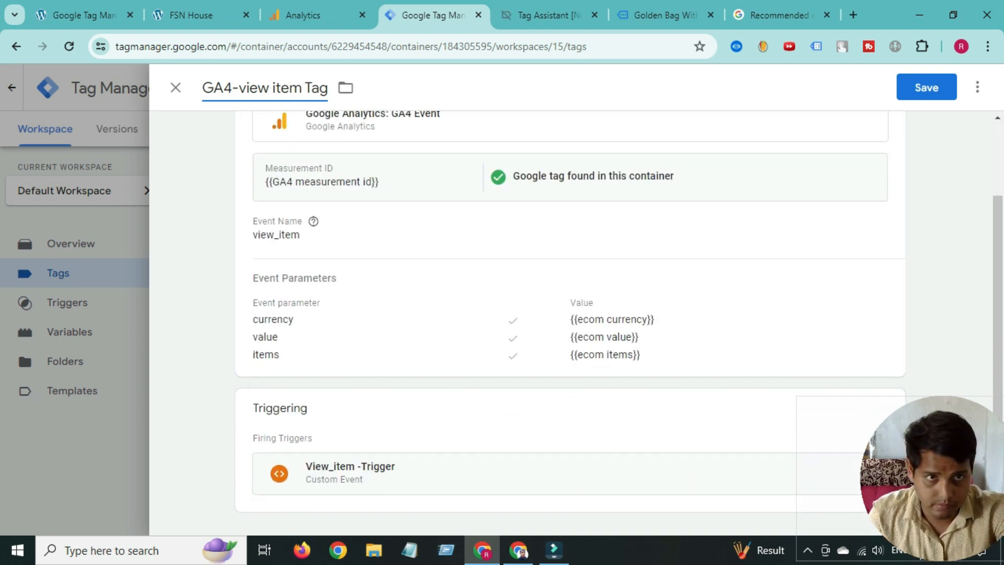
left_click(927, 87)
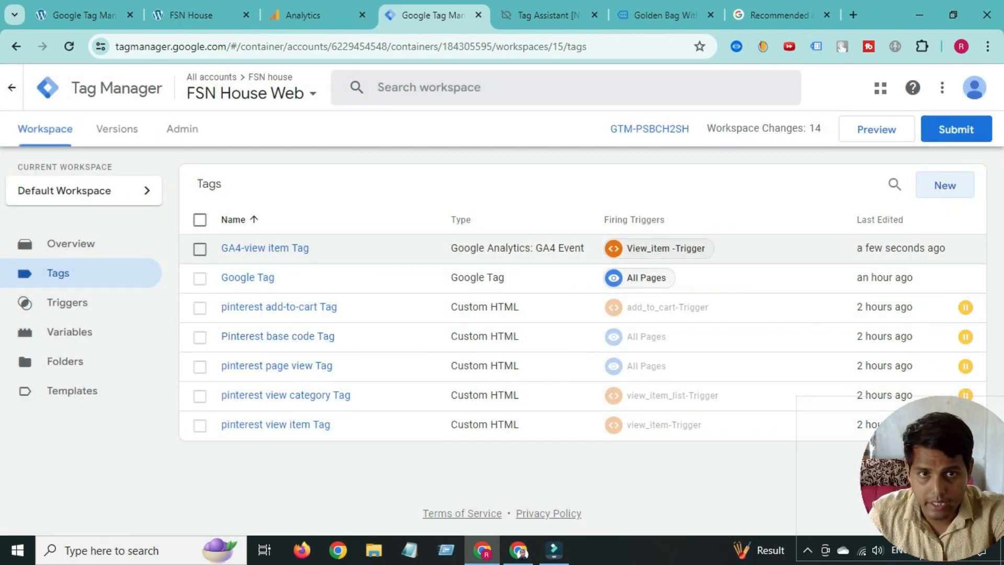
- Create a new GA4 Event tag using {{GA4 measurement id}} as the measurement ID
left_click(945, 185)
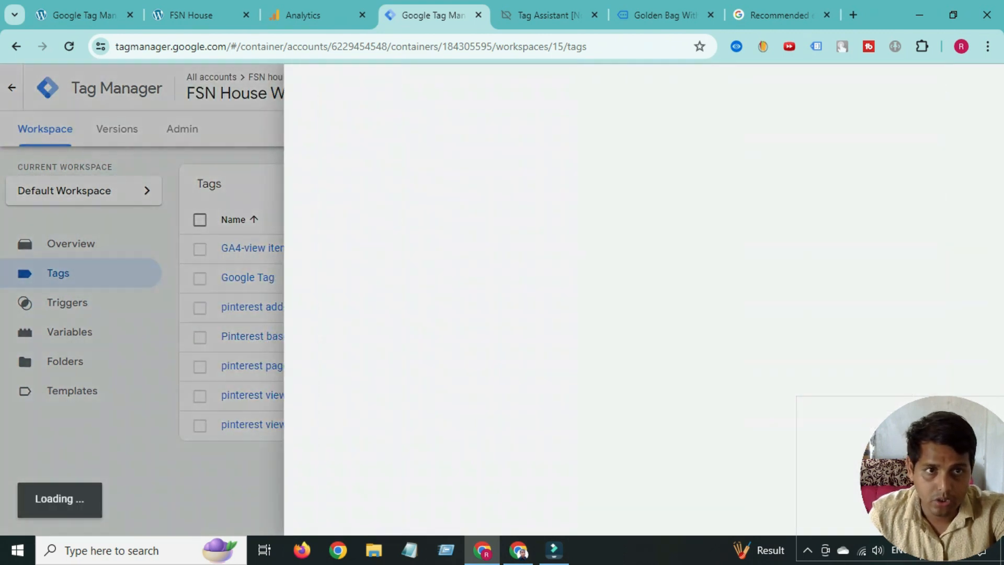
left_click(575, 222)
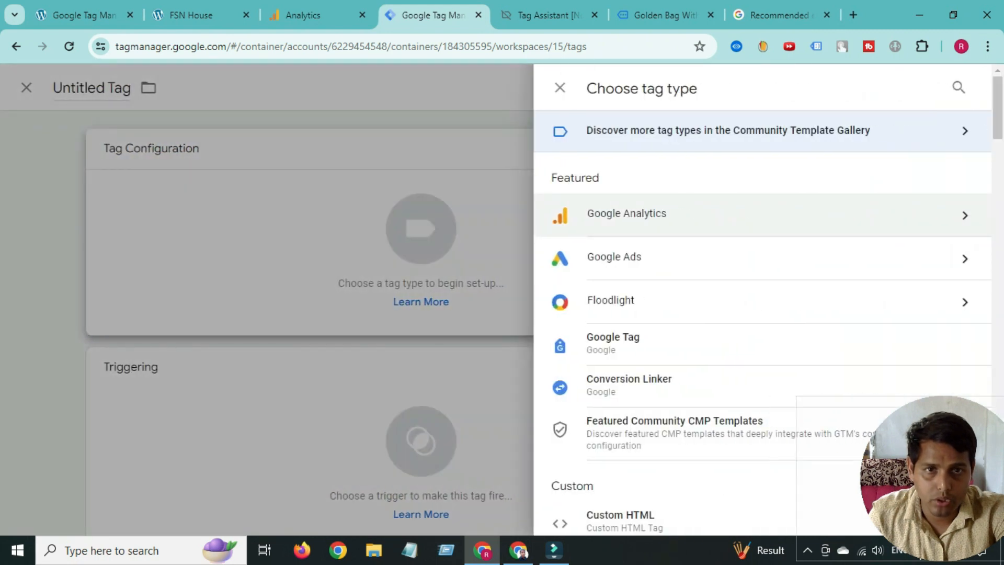
left_click(575, 222)
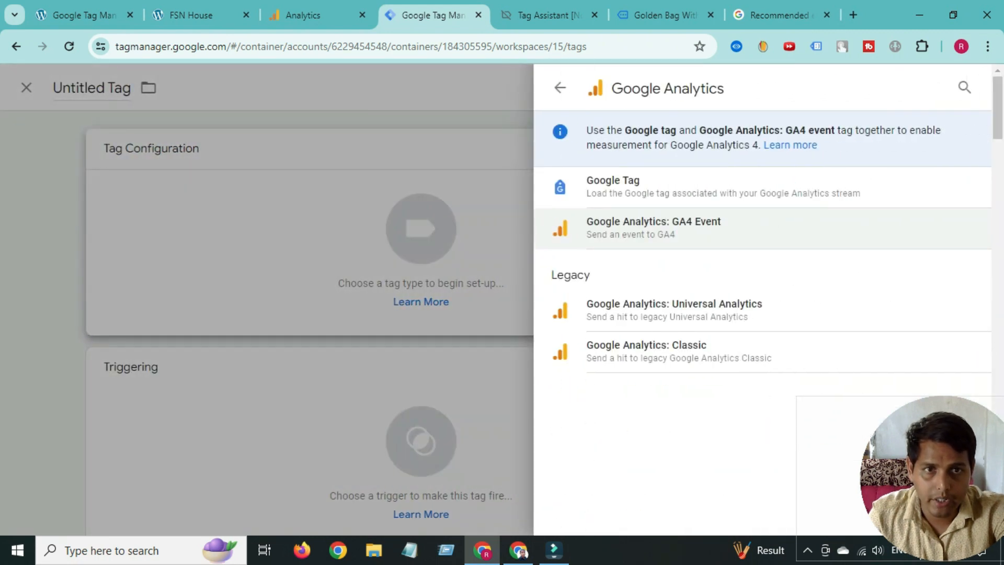
left_click(643, 229)
left_click(448, 286)
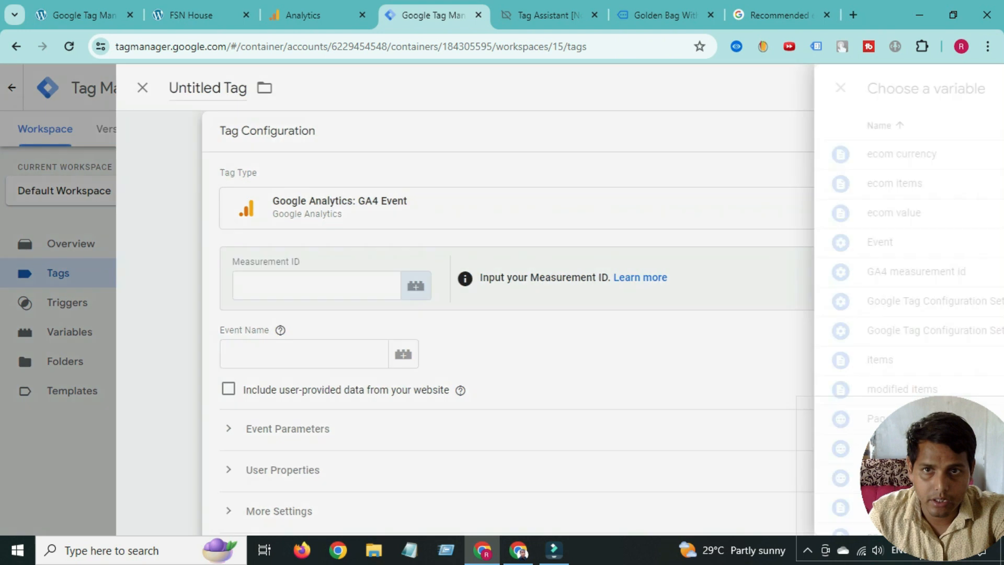
left_click(252, 272)
- Copy add_to_cart from the GA4 recommended events docs into the Event Name field
left_click(336, 354)
left_click(780, 15)
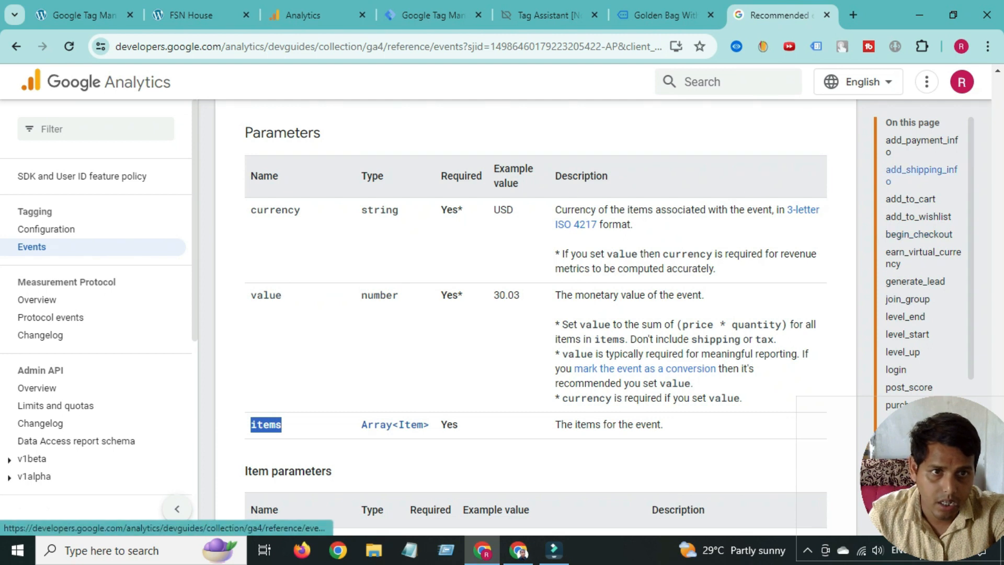
left_click(911, 199)
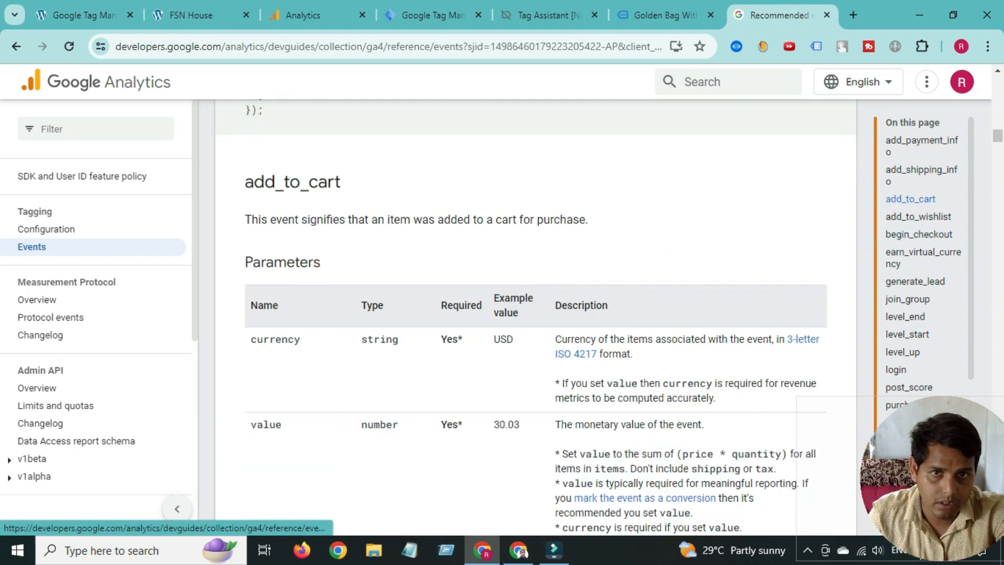
double_click(288, 182)
right_click(287, 183)
left_click(312, 200)
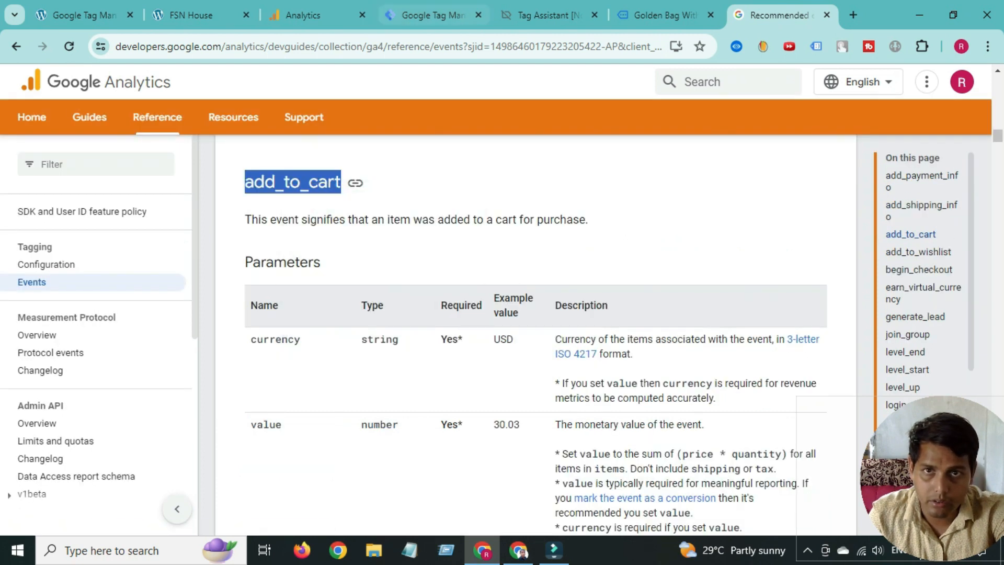
left_click(433, 16)
right_click(332, 350)
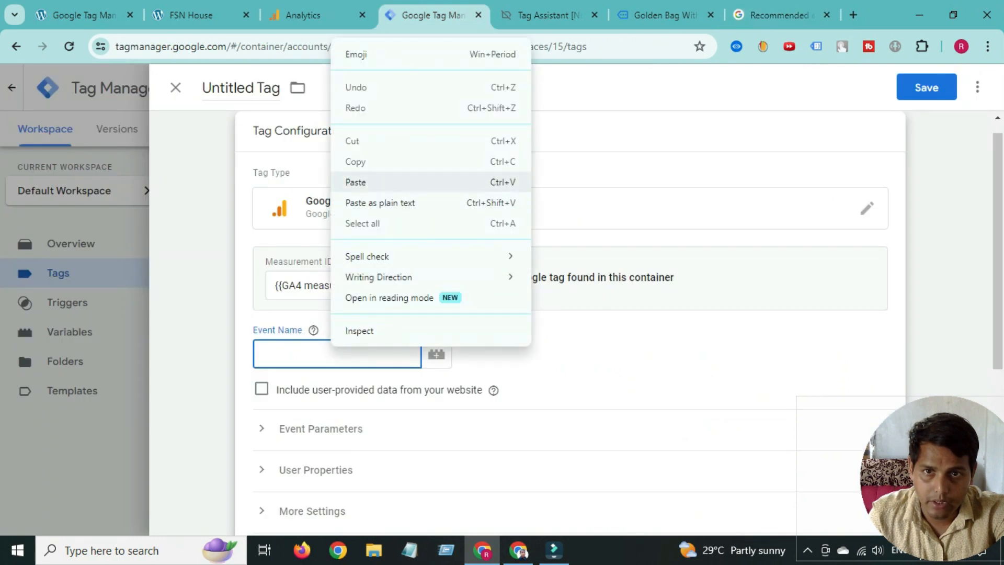
left_click(352, 182)
- Expand Event Parameters and add three empty parameter rows
scroll(352, 261, "down", 3)
left_click(320, 282)
left_click(332, 385)
scroll(570, 314, "down", 3)
left_click(332, 282)
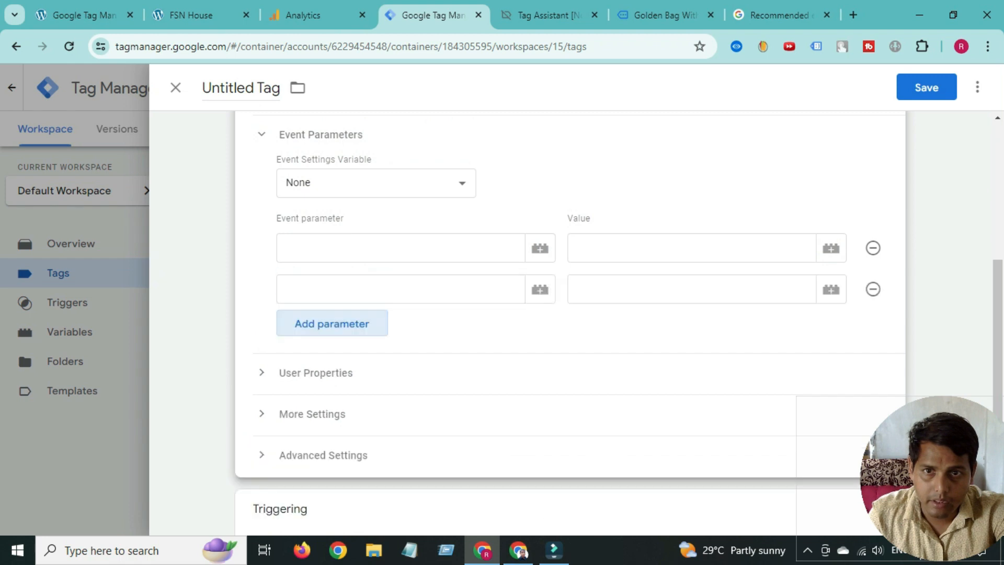
left_click(332, 323)
left_click(780, 16)
- Copy 'currency' from the GA4 docs into the first event parameter name
scroll(536, 314, "down", 3)
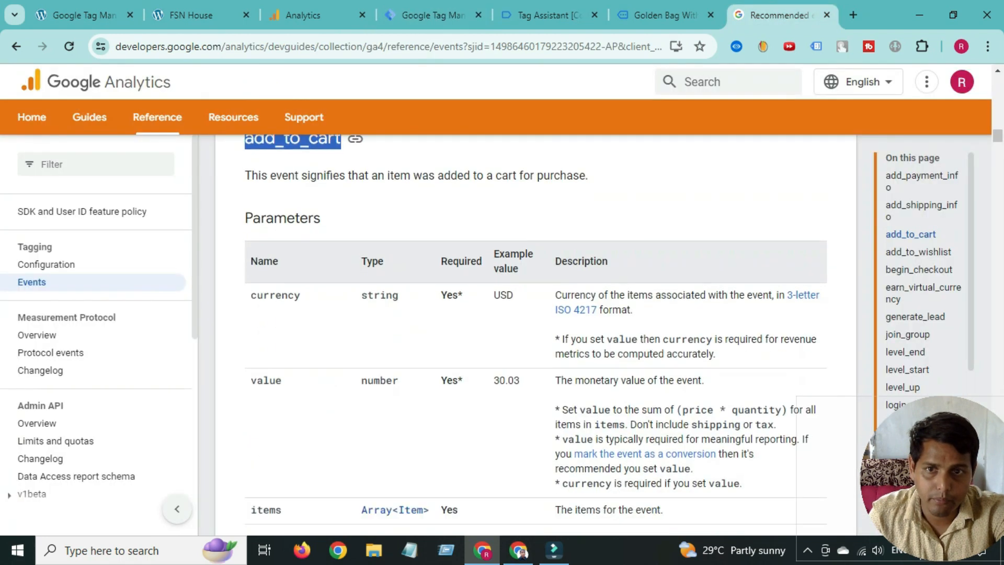
scroll(536, 314, "up", 2)
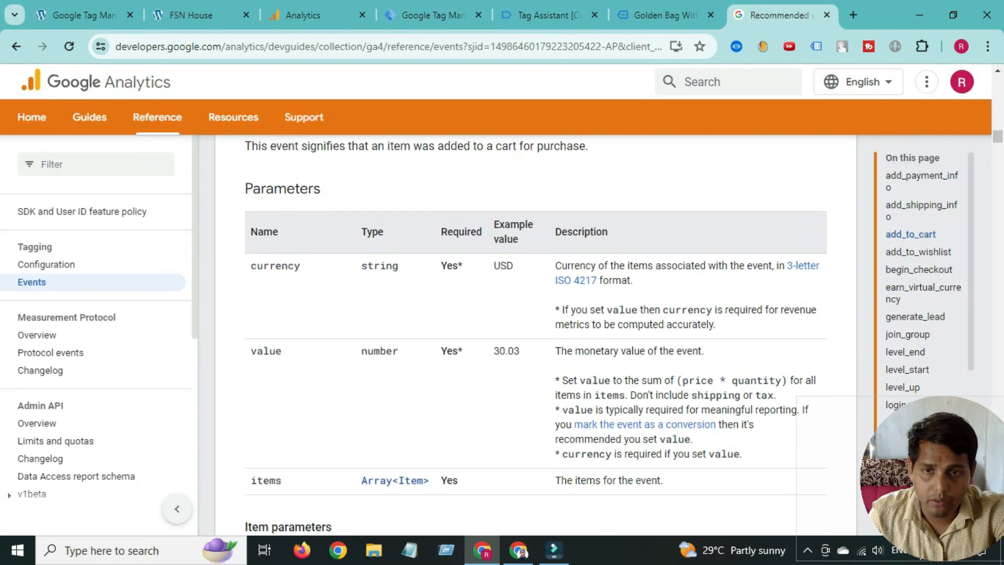
scroll(536, 314, "down", 2)
double_click(275, 192)
right_click(280, 197)
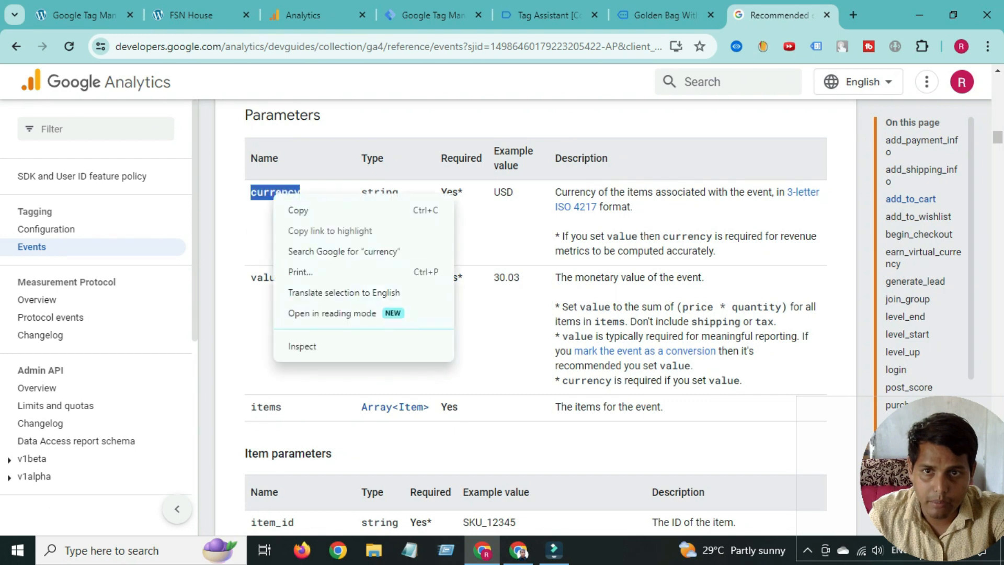
left_click(304, 209)
left_click(433, 15)
left_click(308, 248)
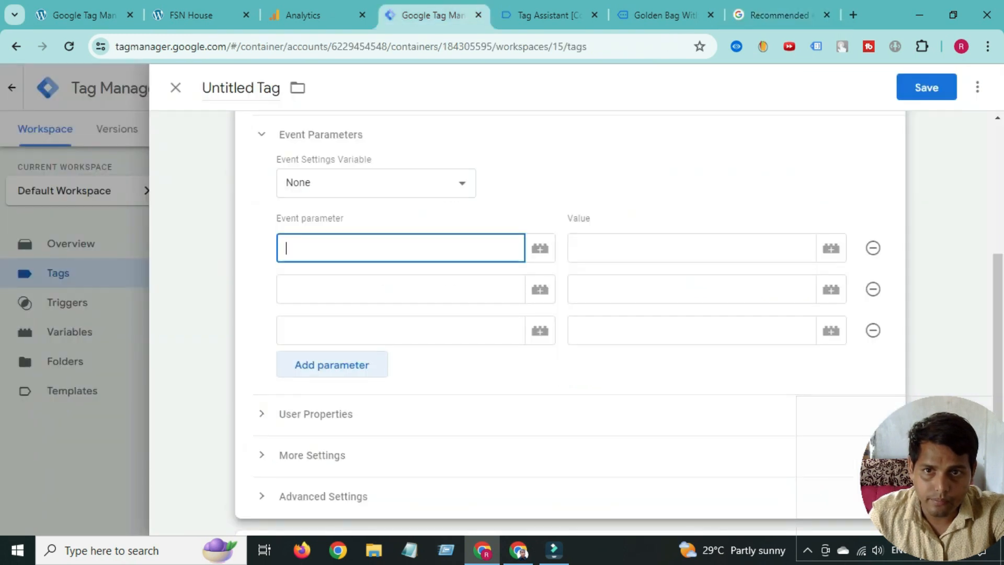
right_click(309, 253)
left_click(333, 398)
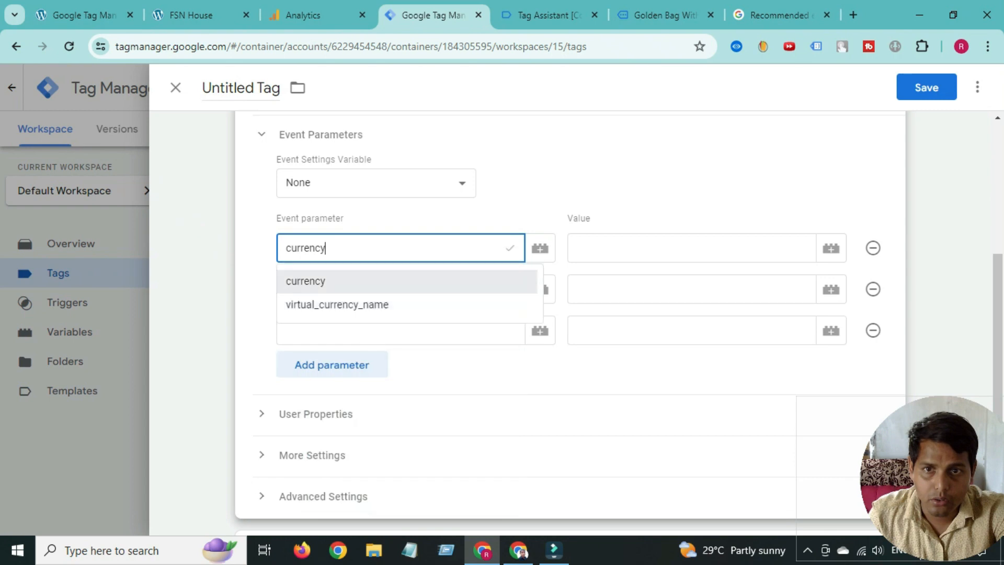
key("Tab")
- Copy 'value' from the GA4 docs into the second event parameter name
left_click(780, 15)
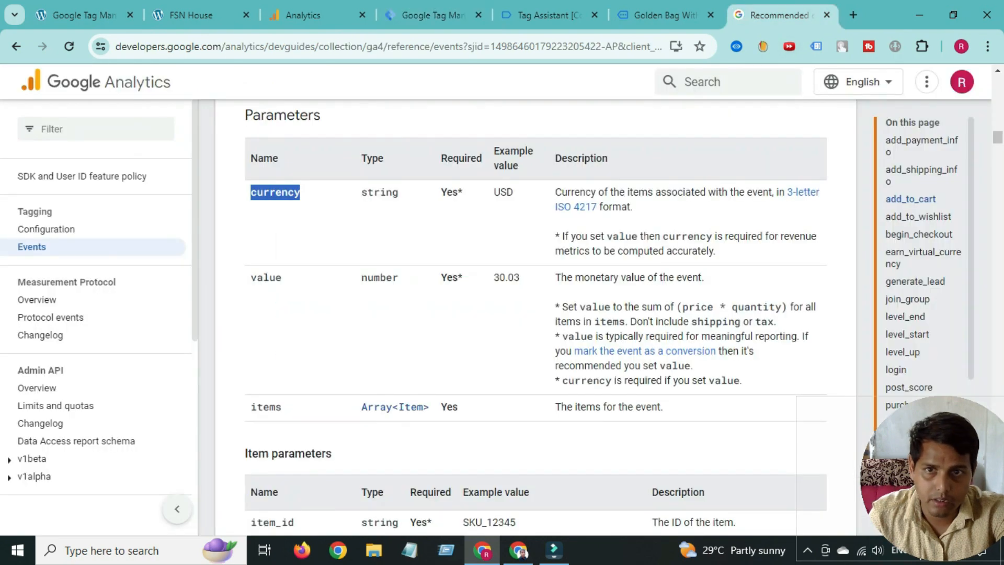
double_click(266, 278)
right_click(256, 279)
left_click(280, 292)
left_click(434, 15)
left_click(343, 288)
right_click(344, 288)
left_click(372, 180)
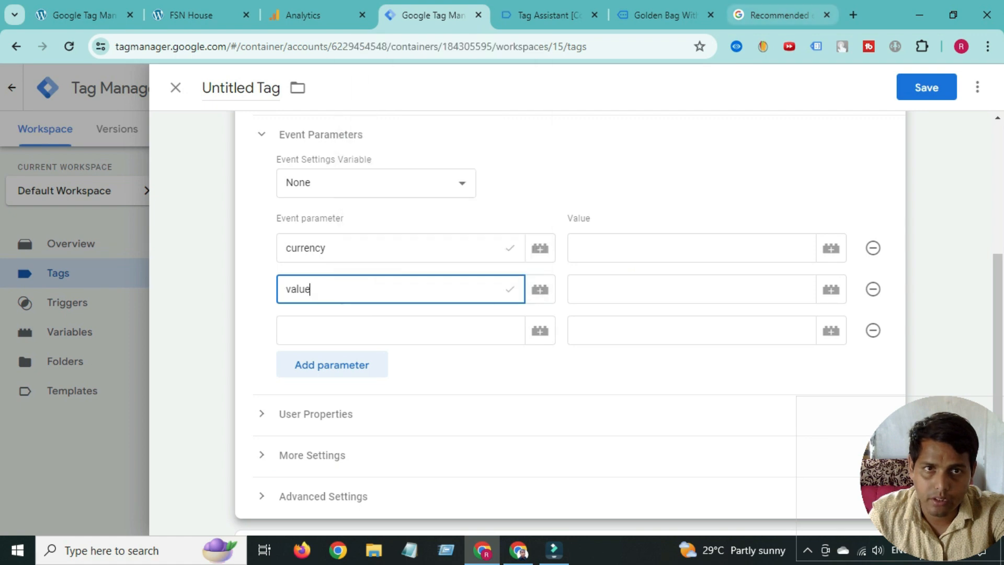
- Copy 'items' into the third parameter name and open the variable list for currency's value
left_click(779, 14)
double_click(266, 406)
right_click(267, 407)
left_click(288, 253)
left_click(433, 15)
left_click(359, 330)
right_click(359, 330)
left_click(372, 190)
left_click(691, 247)
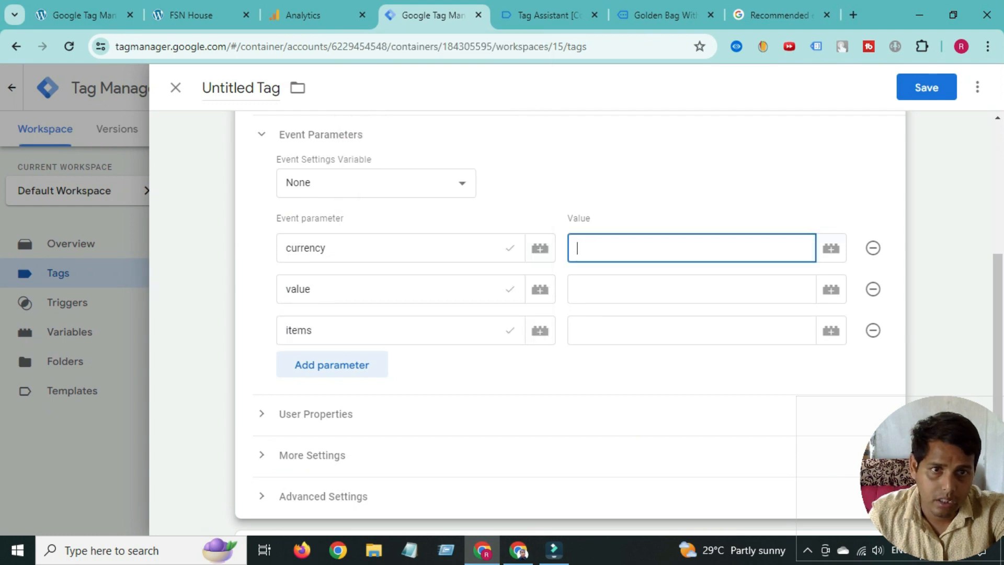
left_click(831, 248)
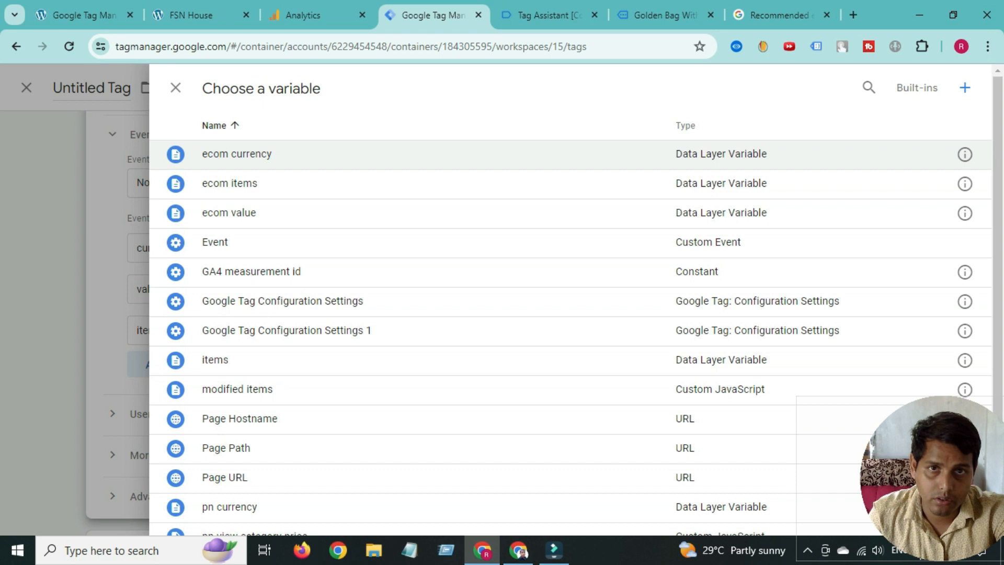
- Map currency to {{ecom currency}} and add the Golden Bag With Chain to the cart
left_click(237, 154)
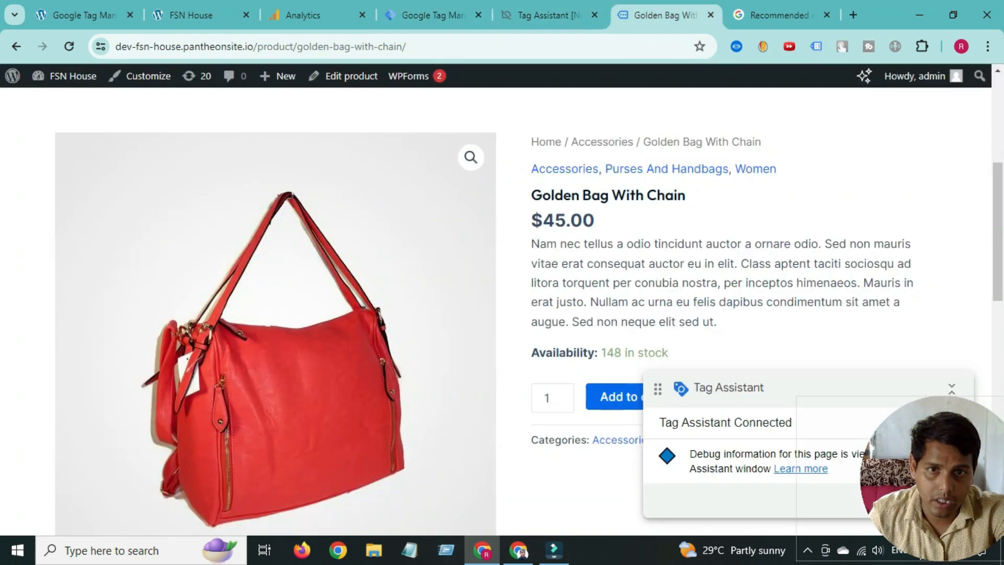
scroll(502, 303, "down", 3)
left_click(632, 250)
scroll(632, 250, "up", 1)
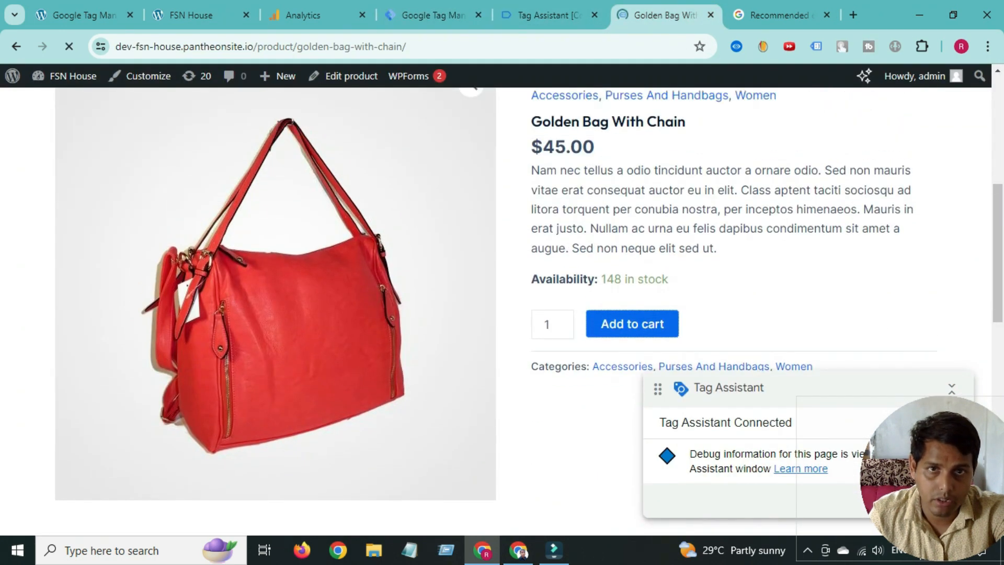
- Inspect the add_to_cart event's data layer in Tag Assistant, highlighting the ecommerce object
left_click(548, 15)
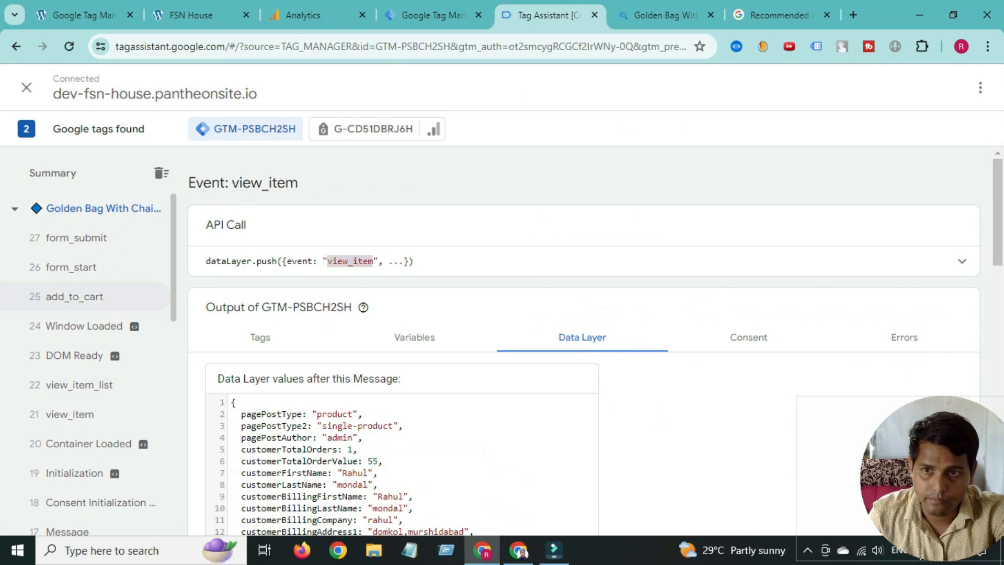
left_click(74, 297)
scroll(583, 340, "down", 1)
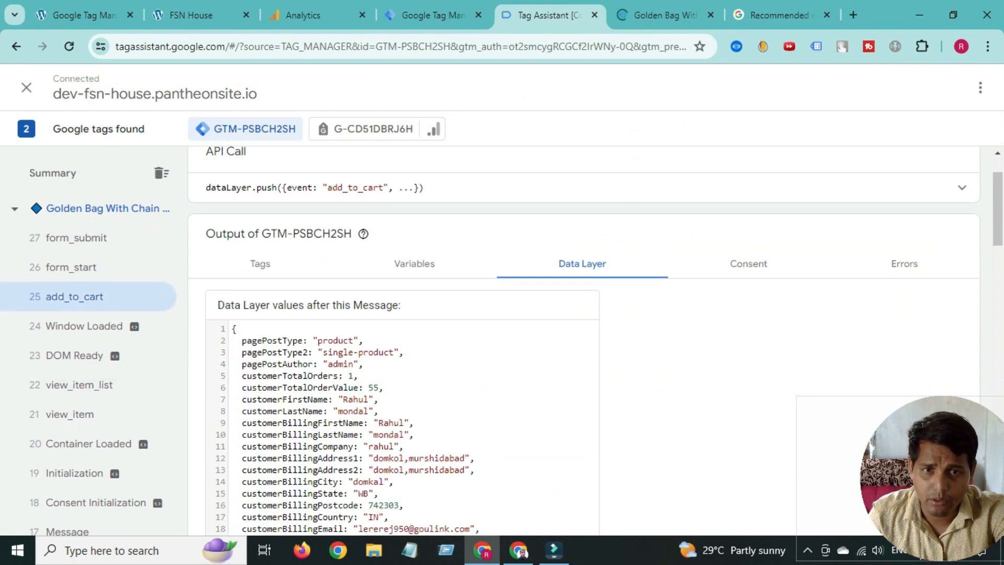
scroll(583, 340, "down", 14)
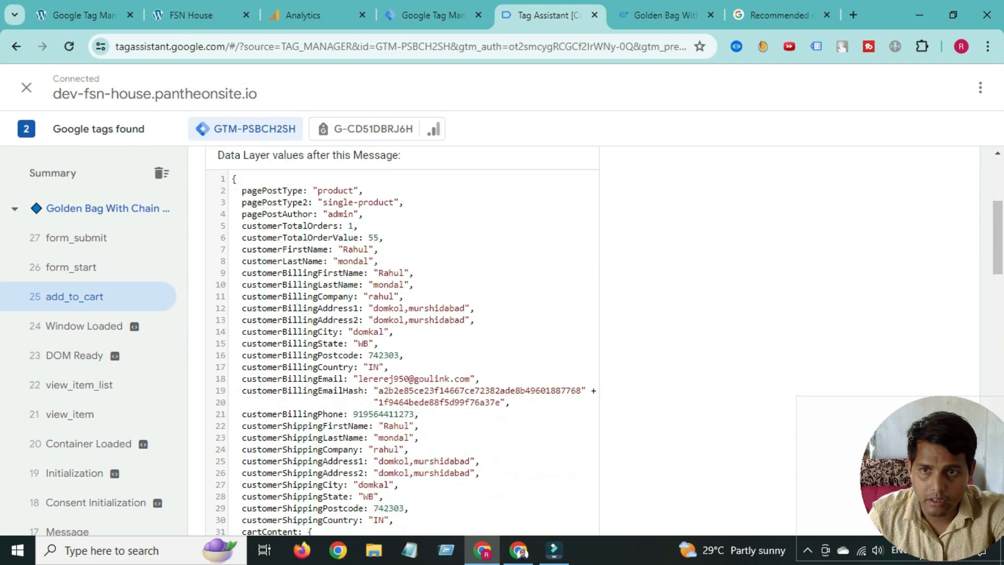
scroll(402, 325, "down", 6)
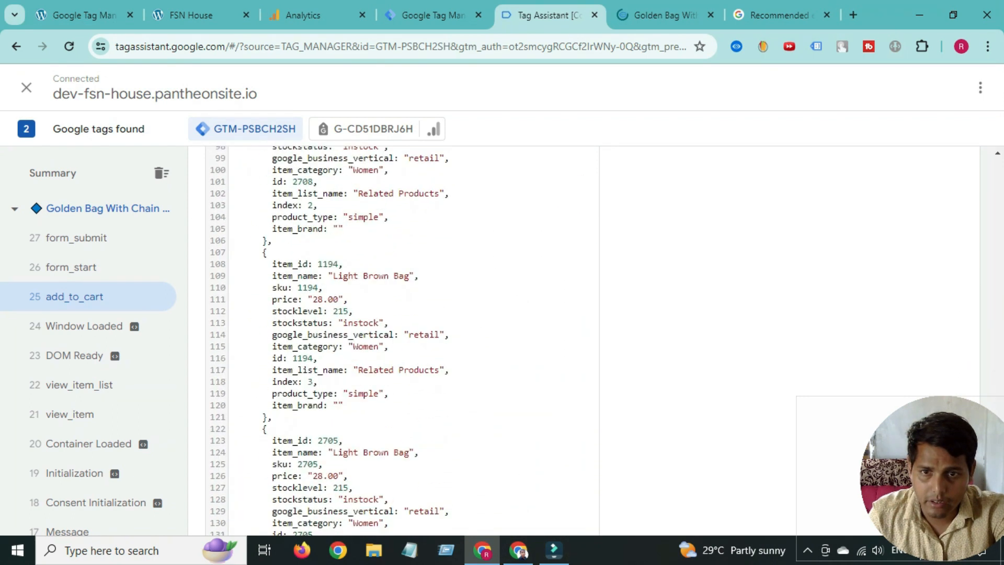
scroll(402, 324, "up", 10)
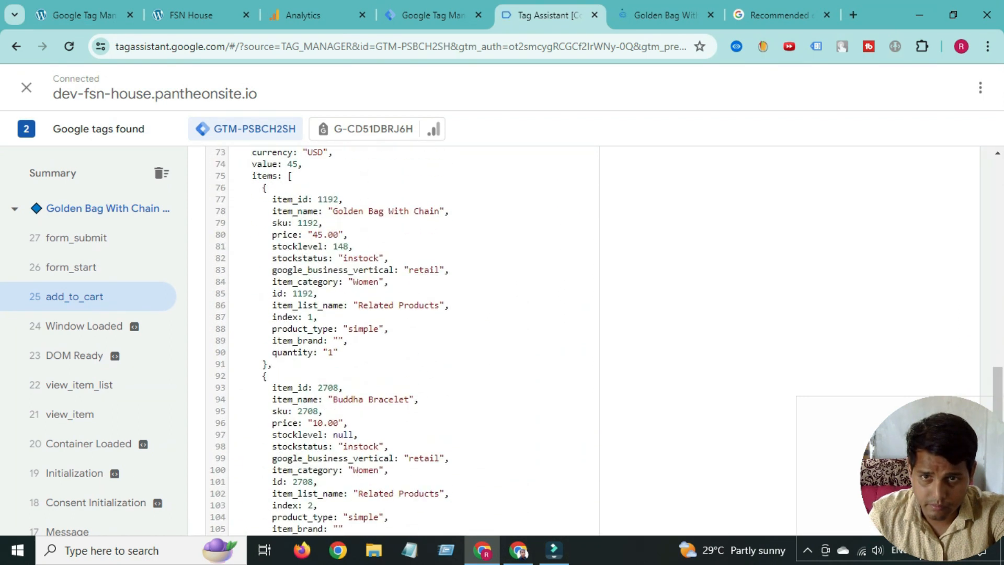
scroll(402, 325, "down", 1)
scroll(401, 325, "down", 6)
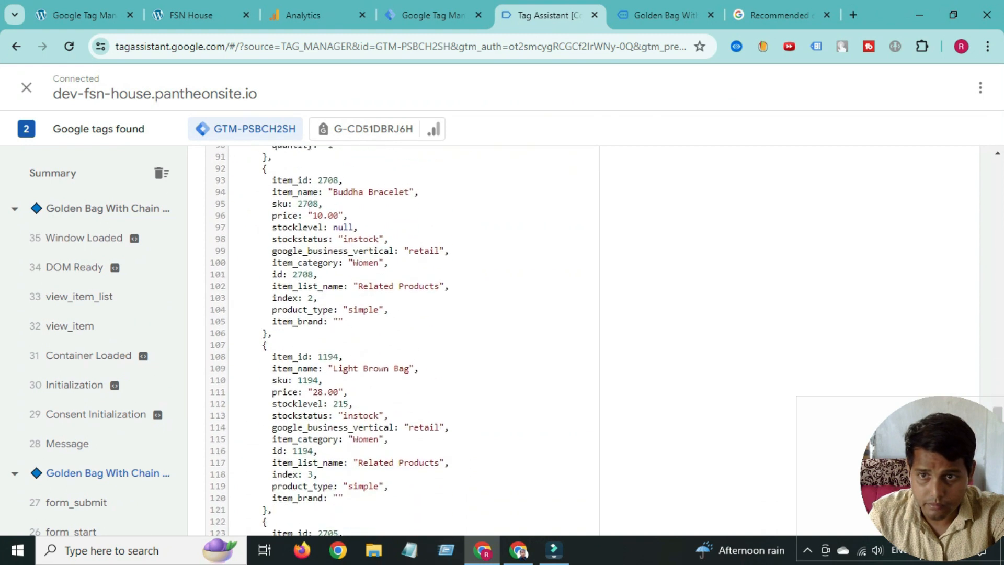
scroll(89, 365, "down", 3)
left_click(75, 414)
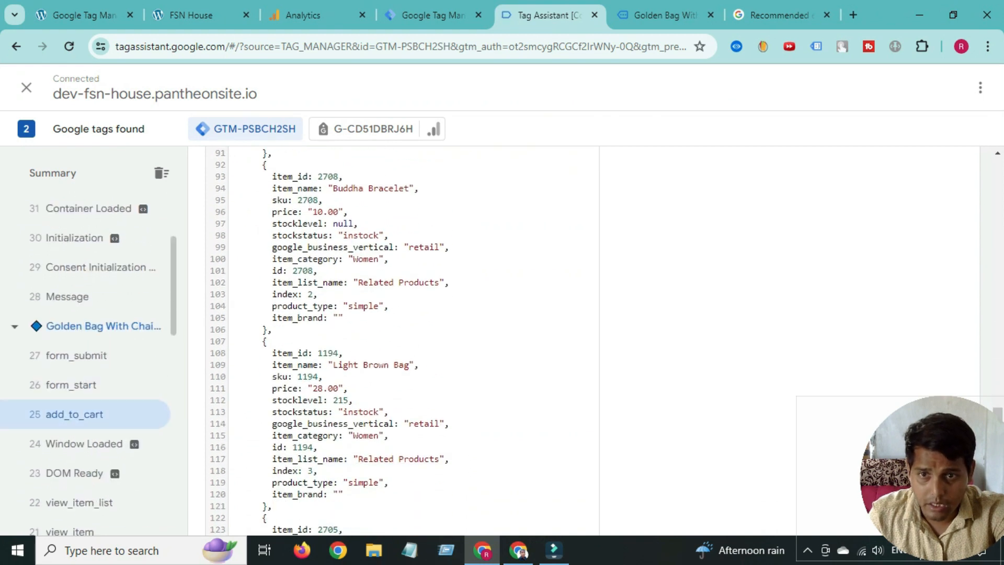
scroll(402, 324, "up", 8)
scroll(401, 341, "down", 3)
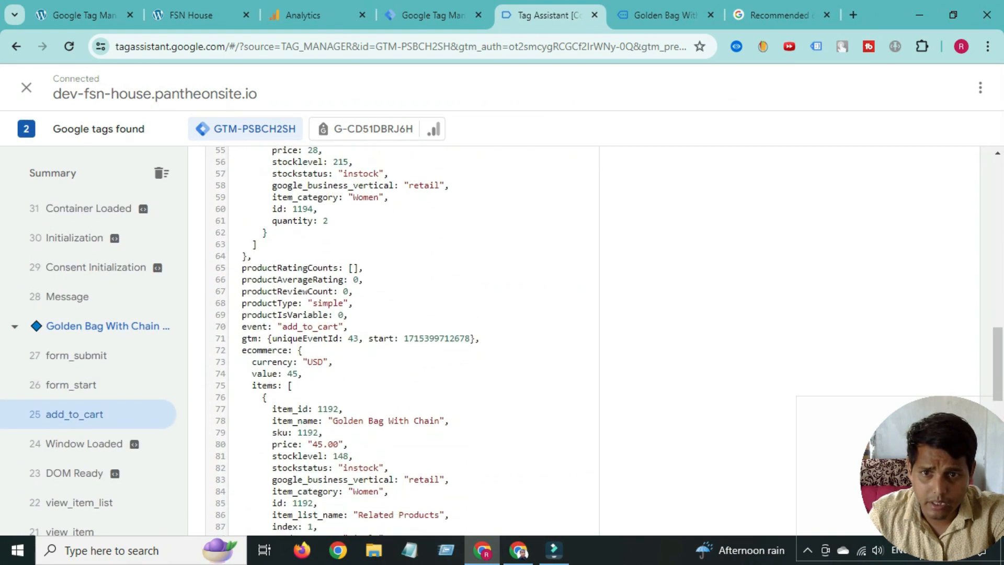
double_click(267, 223)
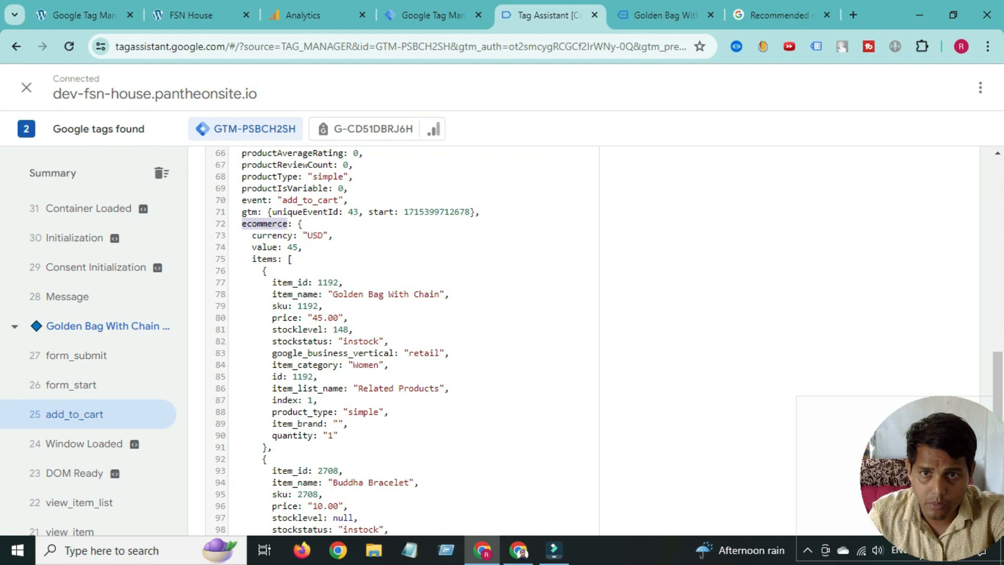
left_click_drag(333, 294, 394, 294)
- Compare the ecommerce data layer against the Golden Bag With Chain product page
left_click(665, 15)
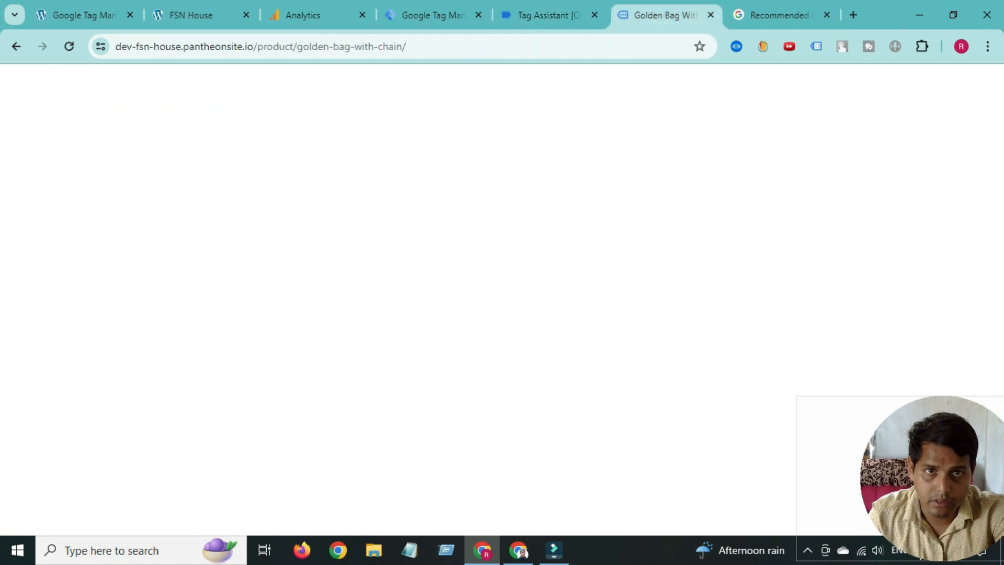
scroll(502, 310, "down", 6)
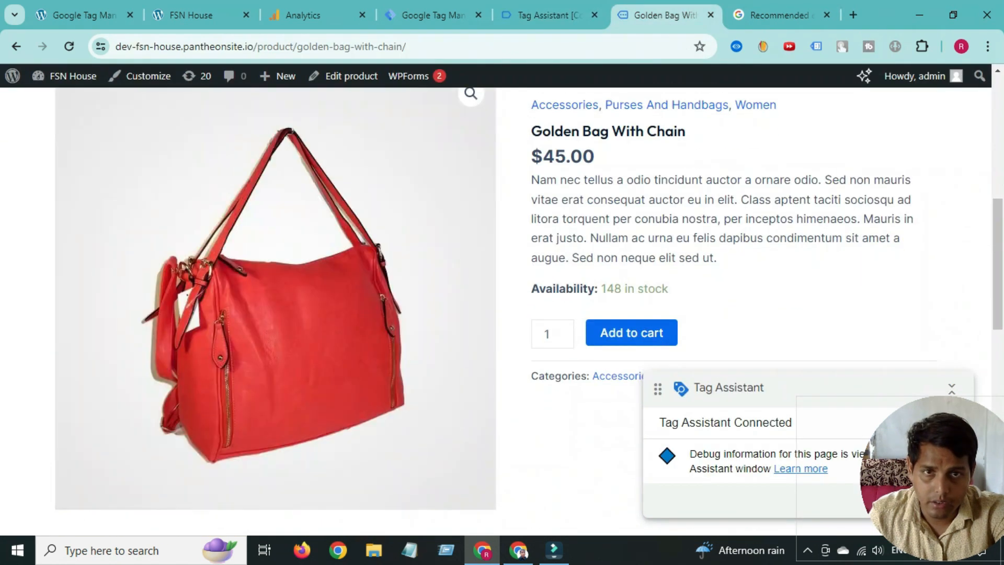
left_click(550, 15)
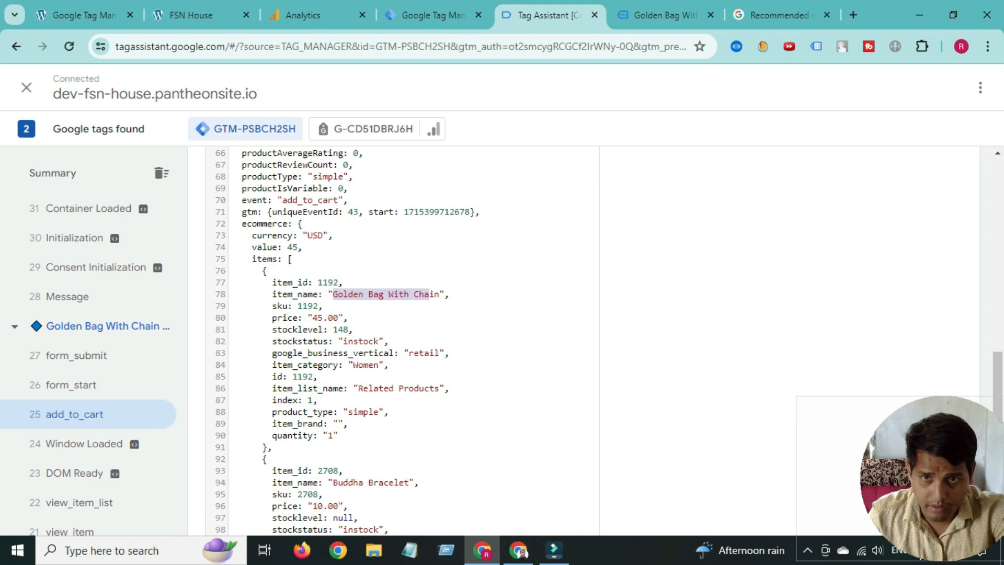
scroll(403, 340, "down", 10)
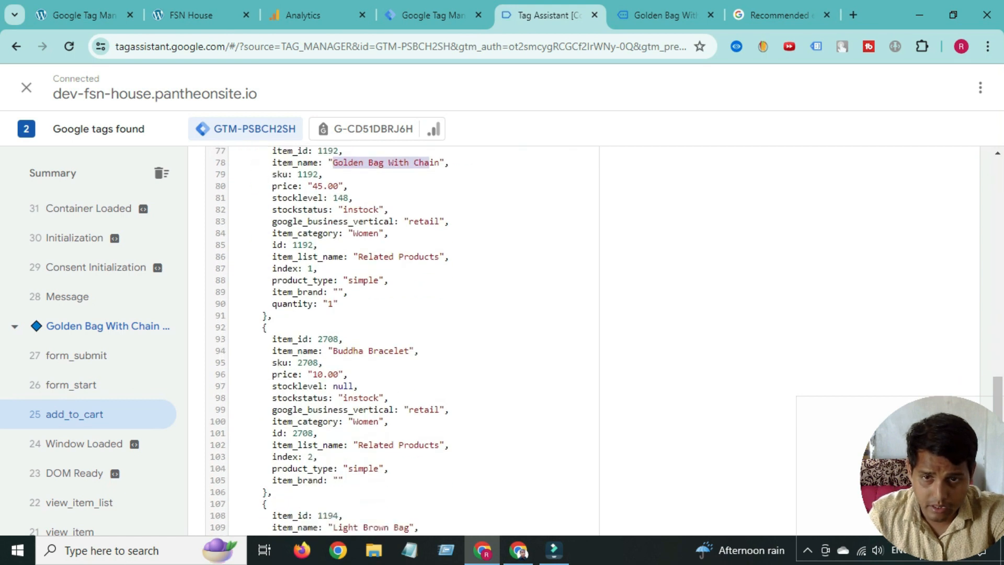
scroll(403, 340, "up", 11)
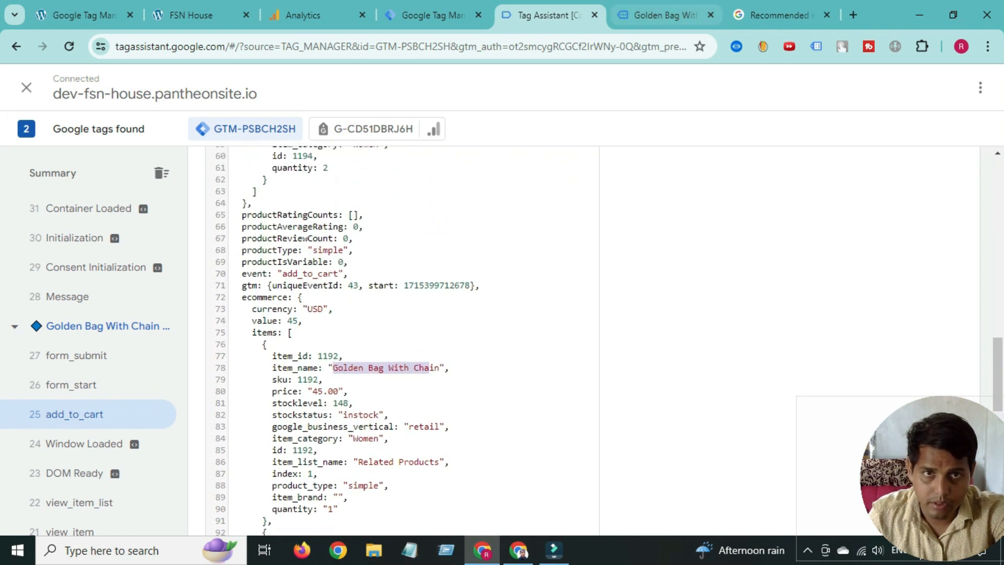
left_click(664, 15)
scroll(591, 117, "up", 1)
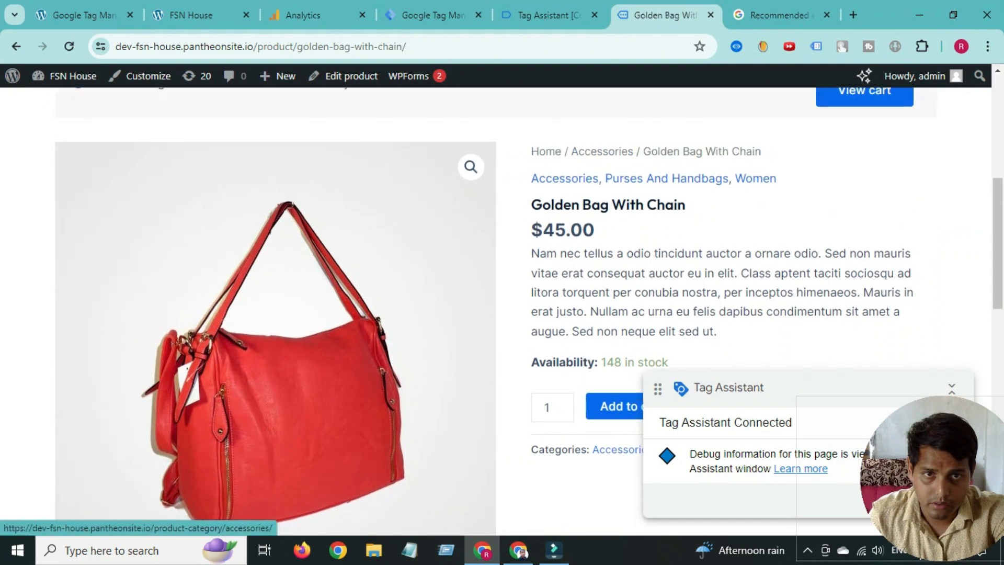
- Set the value parameter's value to {{ecom value}}
left_click(550, 15)
left_click(433, 15)
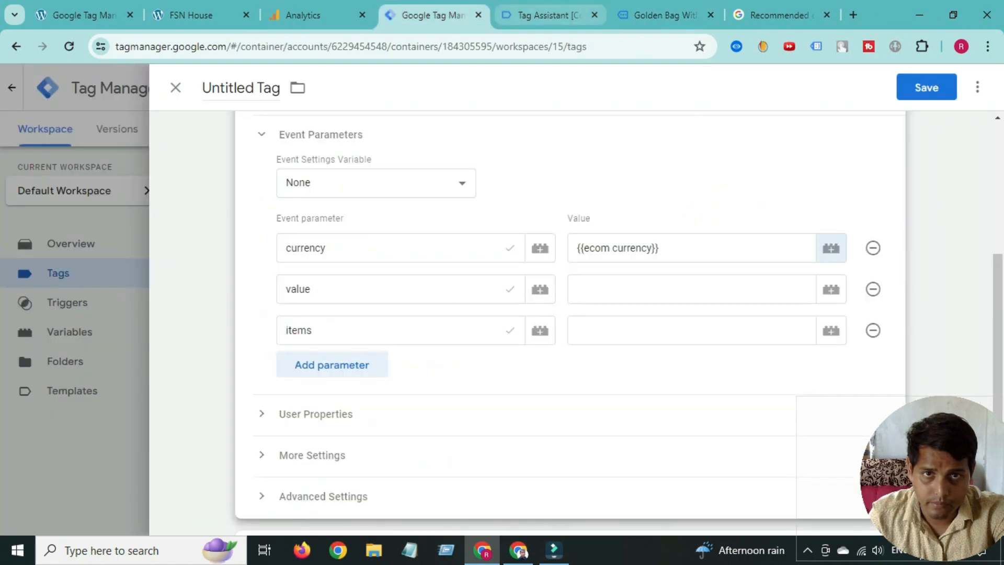
left_click(550, 15)
left_click(664, 15)
left_click(433, 16)
left_click(691, 289)
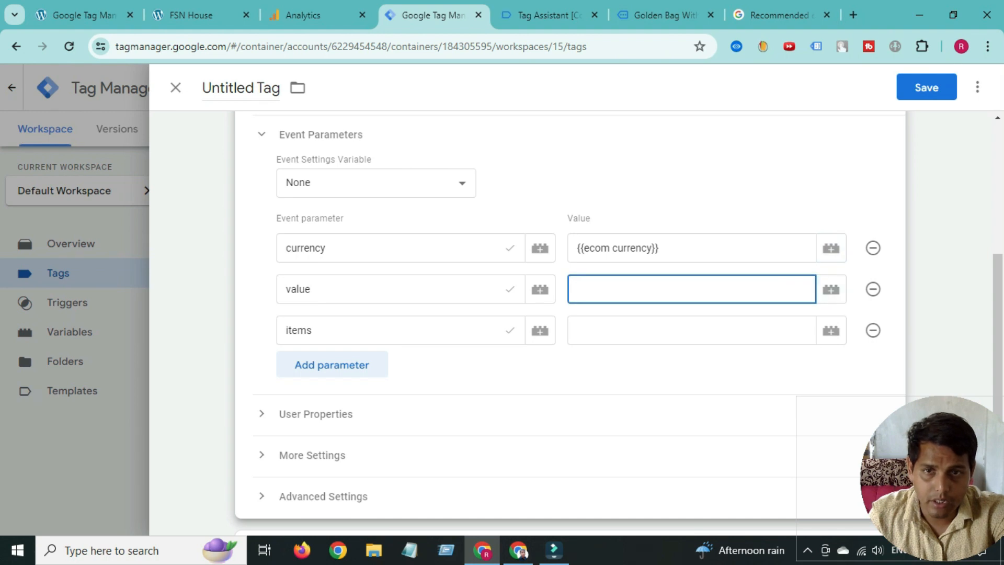
left_click(832, 289)
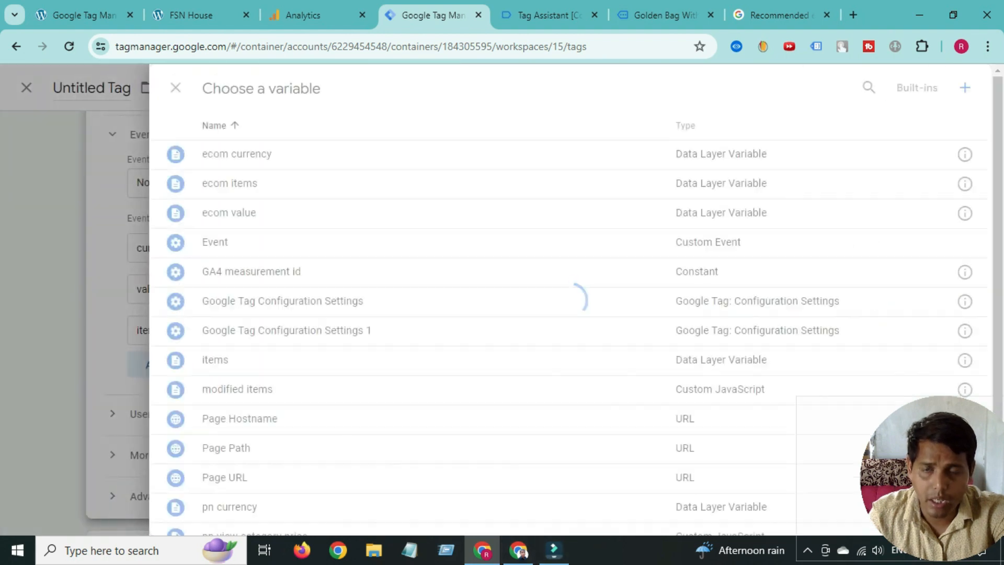
left_click(229, 212)
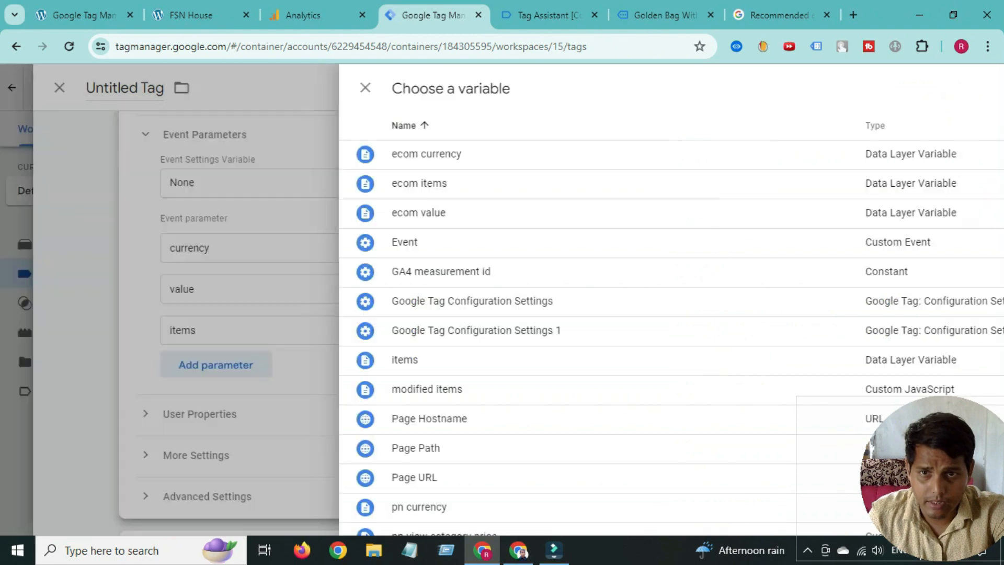
- Set the items parameter's value to {{ecom items}} after checking the data layer items array
left_click(692, 331)
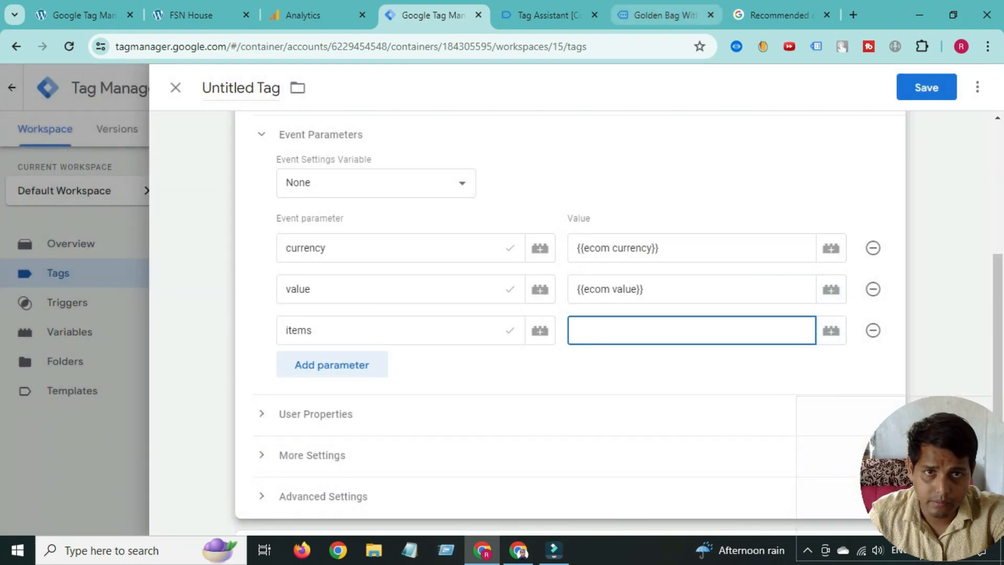
left_click(664, 16)
left_click(549, 15)
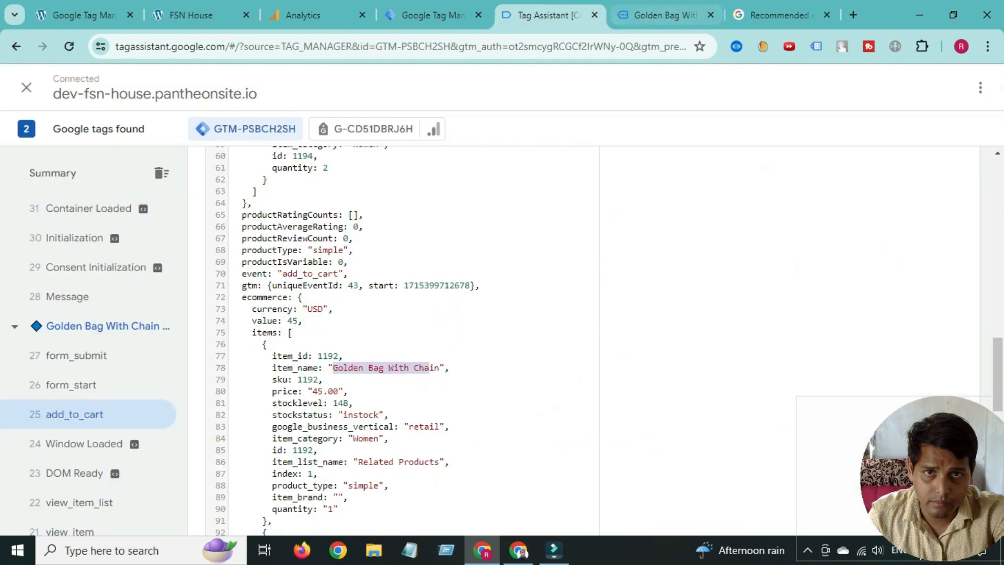
left_click(434, 15)
left_click(831, 330)
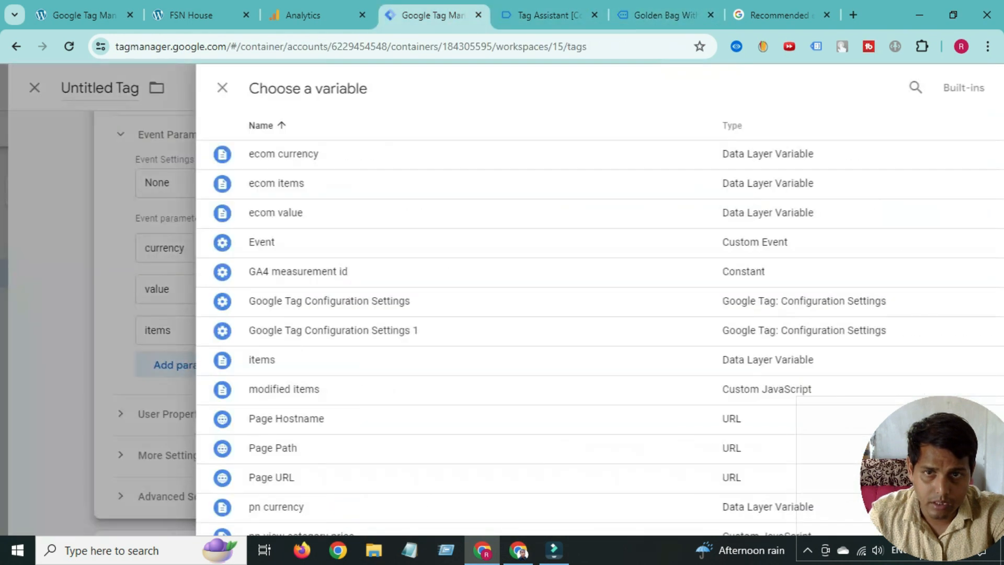
left_click(230, 183)
scroll(523, 314, "down", 4)
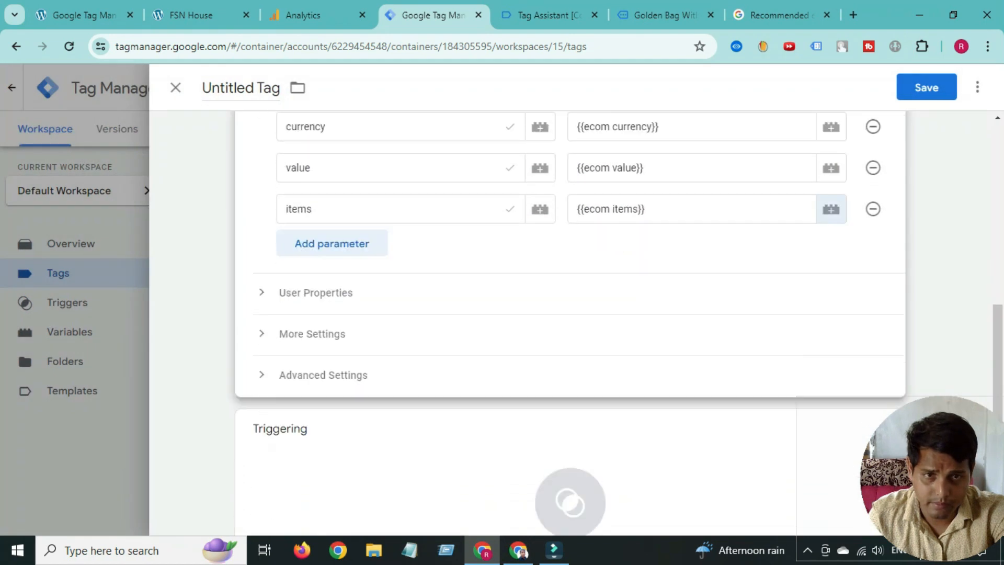
scroll(570, 366, "up", 6)
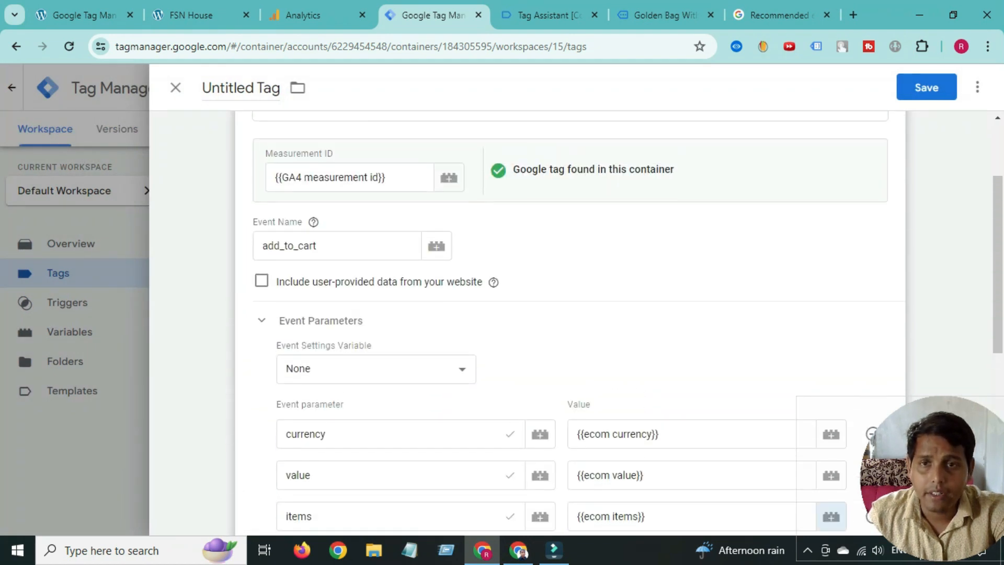
scroll(571, 366, "down", 6)
- Open the trigger choices and copy the add_to_cart event name from the debug data
left_click(570, 406)
left_click(780, 15)
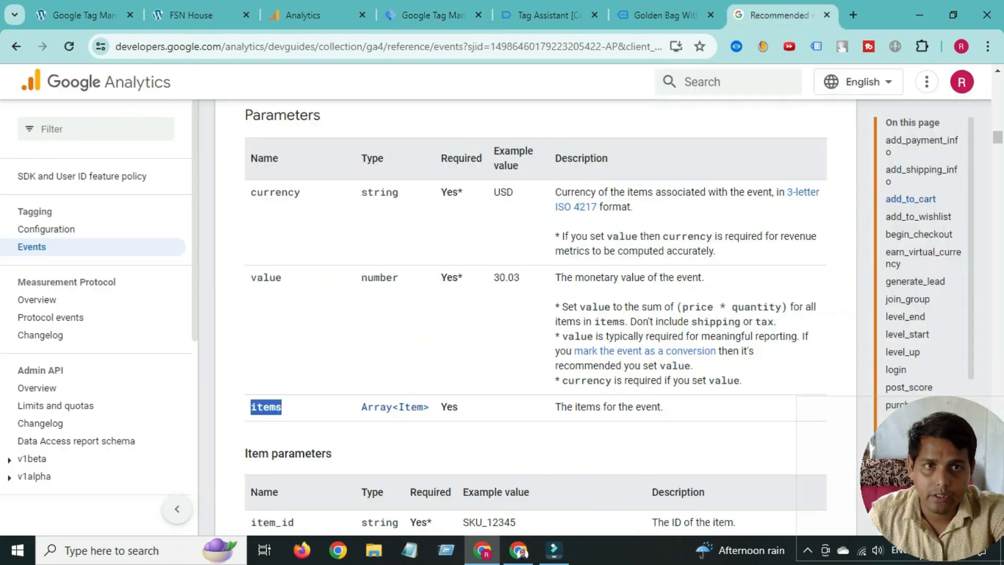
left_click(550, 15)
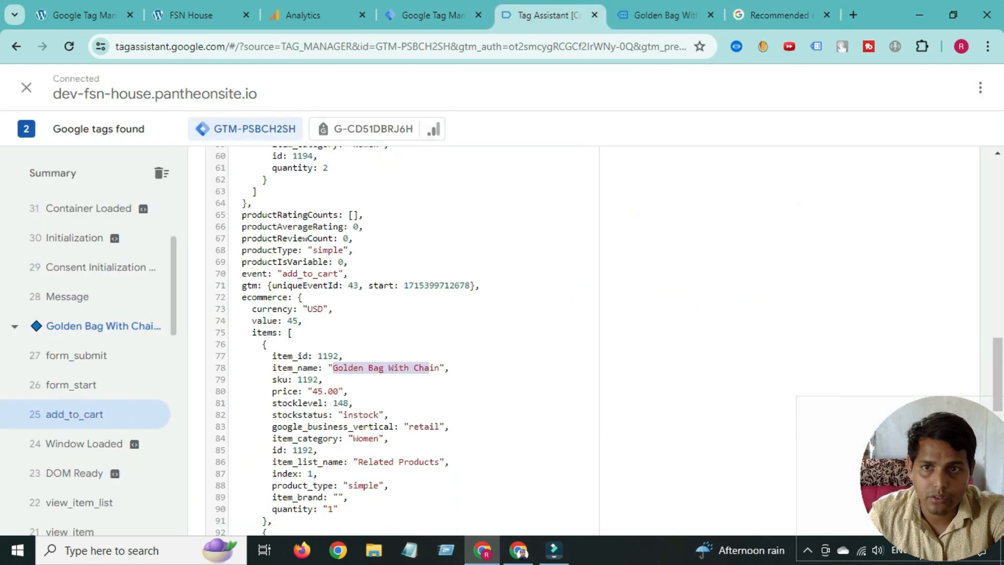
scroll(363, 314, "up", 15)
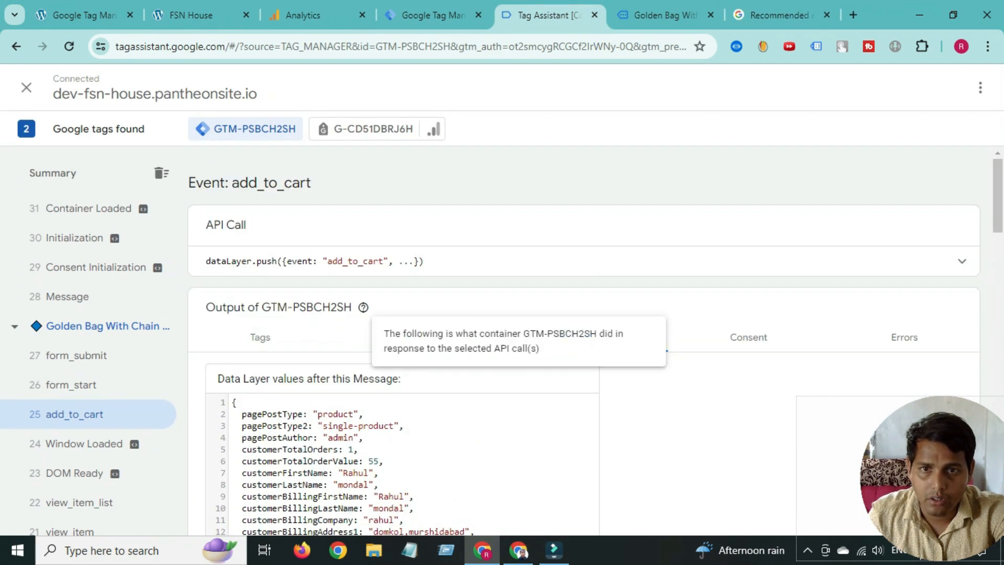
double_click(355, 261)
right_click(355, 262)
left_click(382, 281)
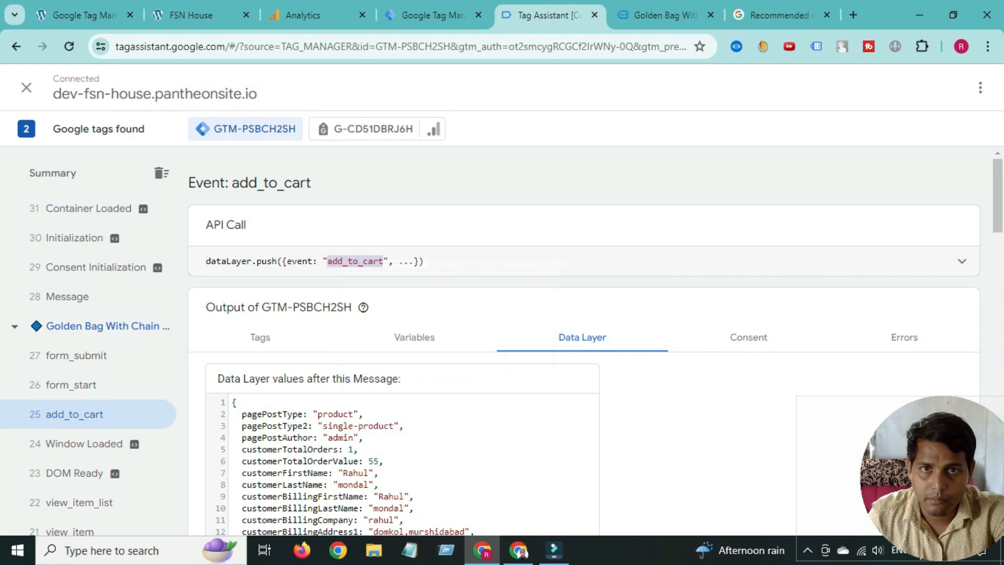
left_click(434, 15)
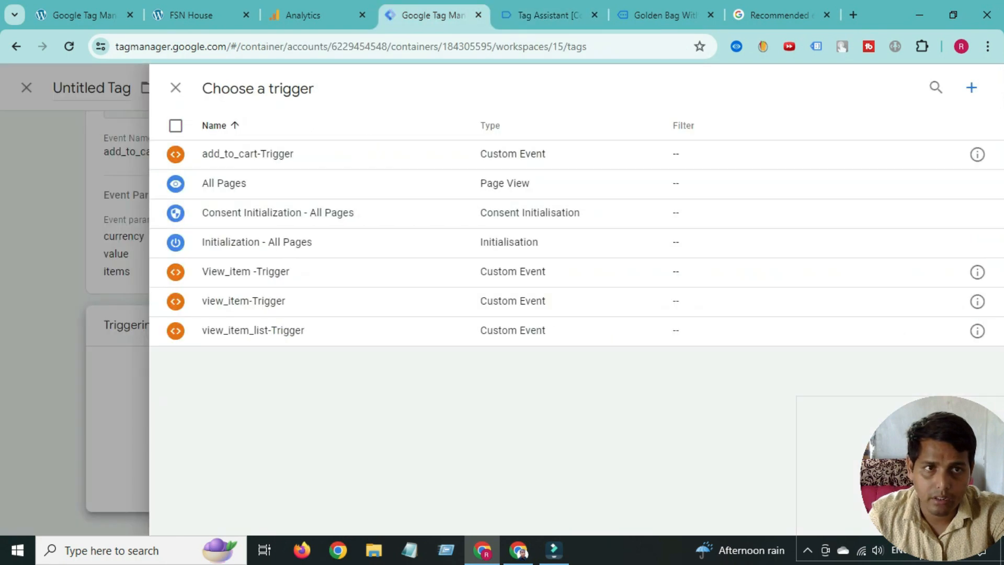
- Create a new Custom Event trigger with event name add_to_cart
left_click(971, 88)
left_click(627, 241)
scroll(654, 324, "down", 5)
scroll(627, 317, "down", 1)
left_click(622, 380)
left_click(391, 298)
right_click(390, 297)
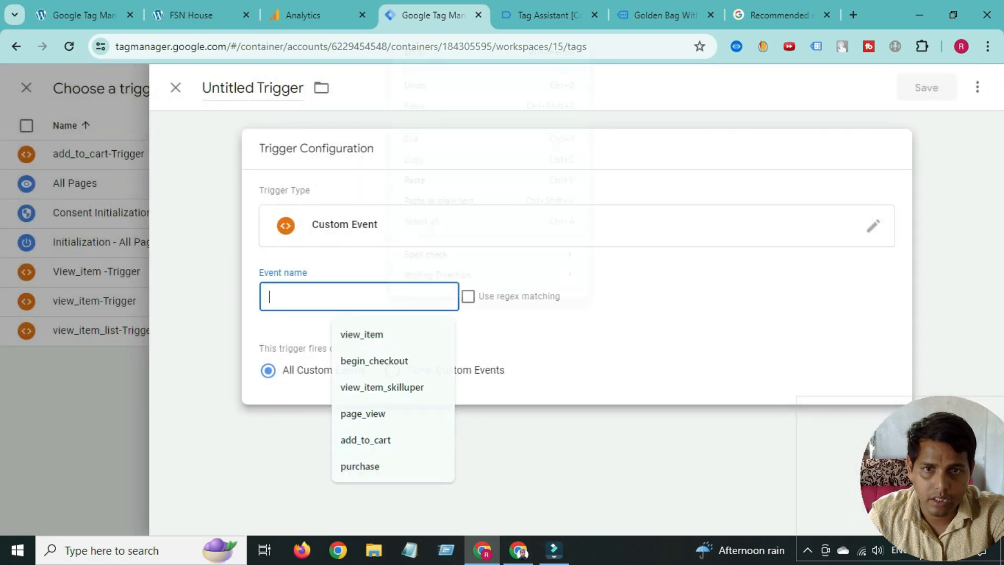
left_click(415, 180)
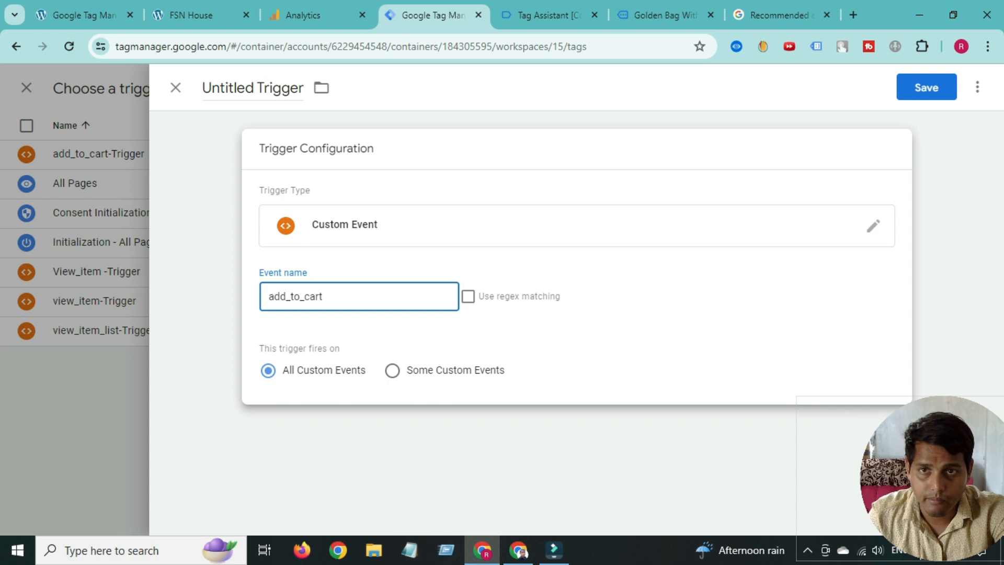
- Name the trigger 'Add_to_cart-Trigger' and save it
double_click(233, 87)
right_click(235, 88)
left_click(260, 180)
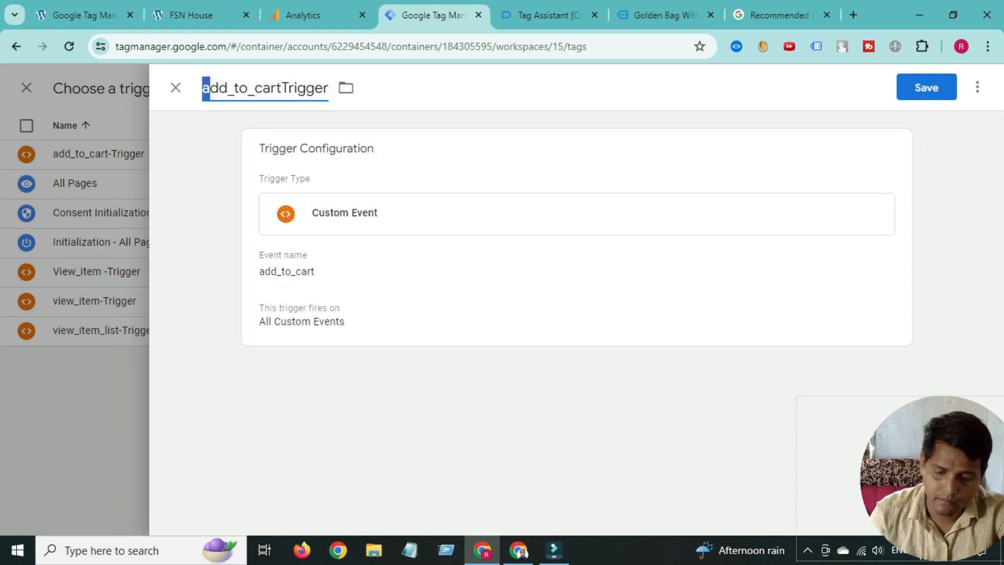
type("A")
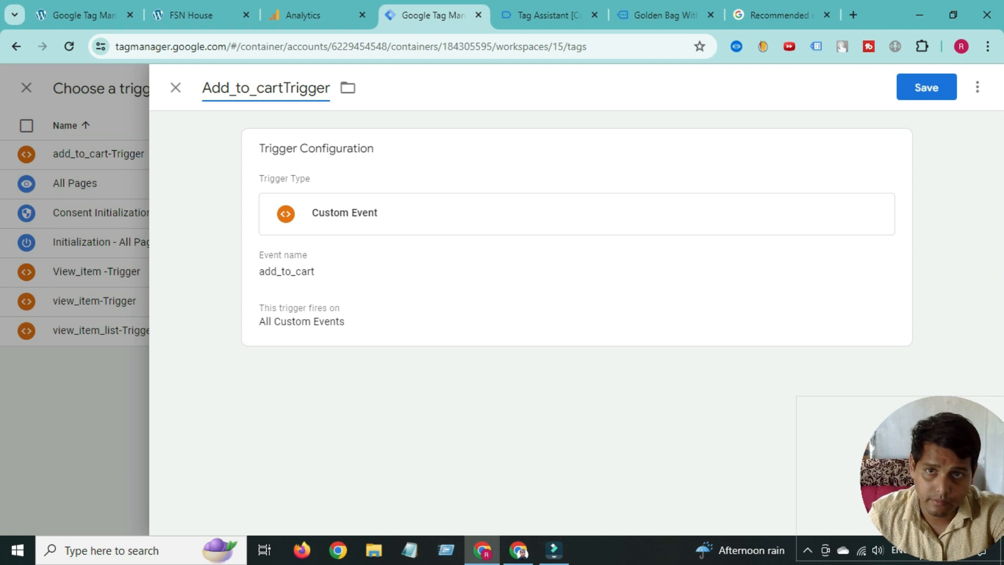
type("-")
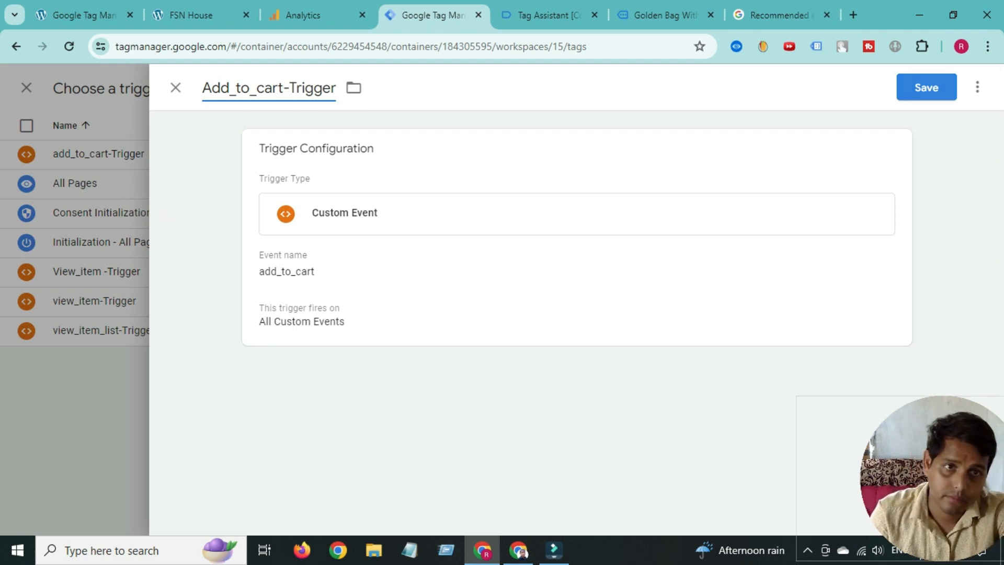
left_click(927, 88)
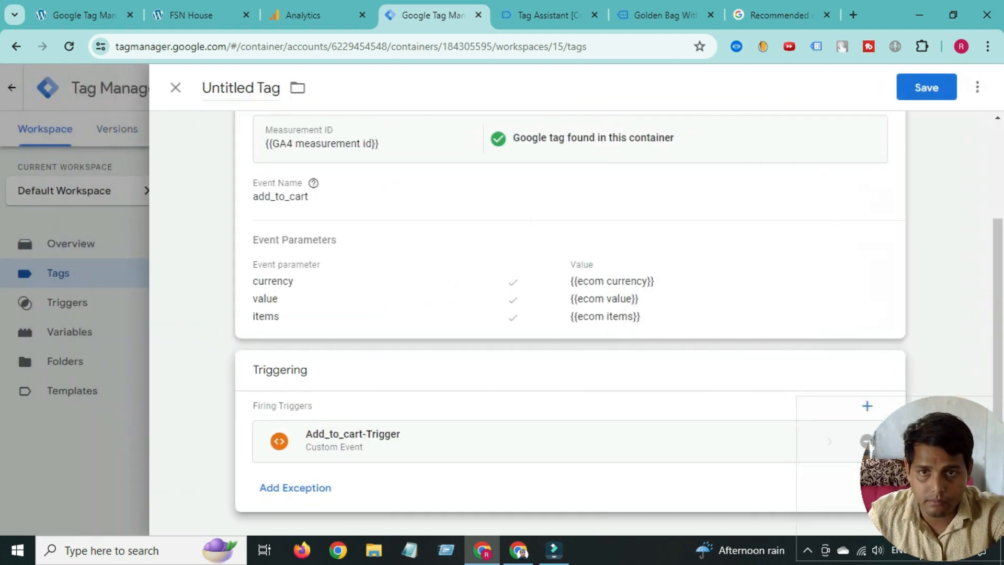
- Rename the tag to 'GA4-add_to_cart-Tag' and save it
double_click(226, 87)
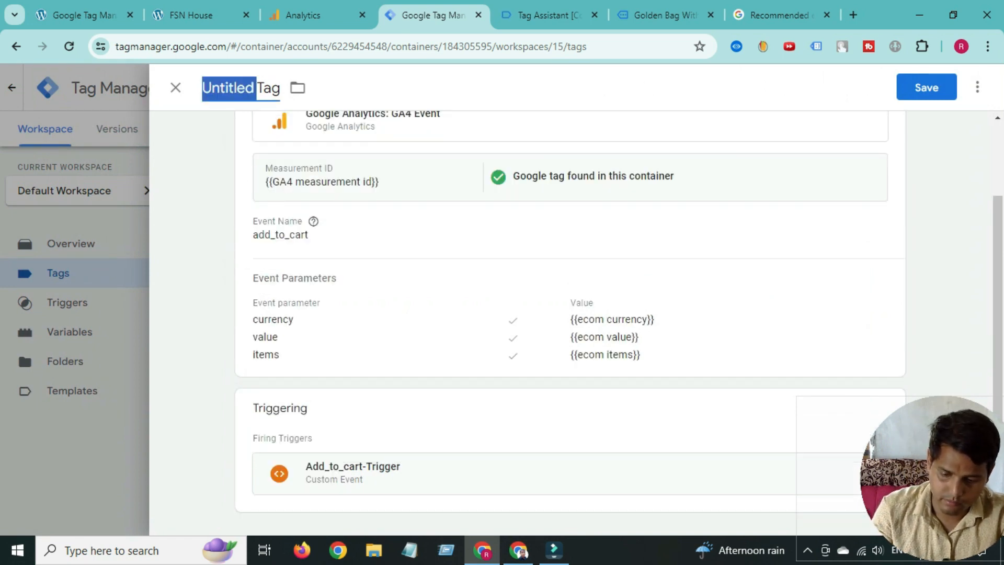
type("GA4-")
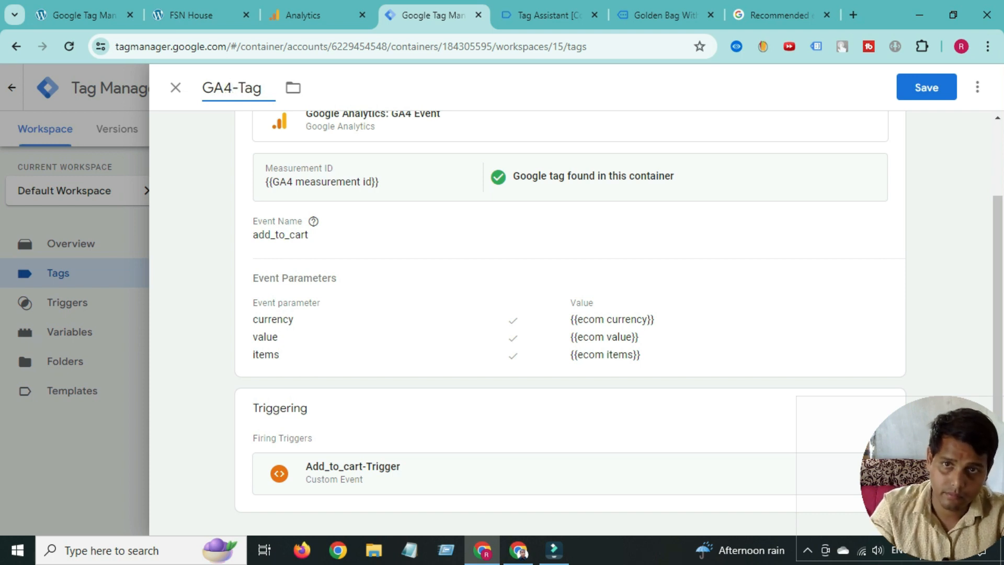
right_click(239, 90)
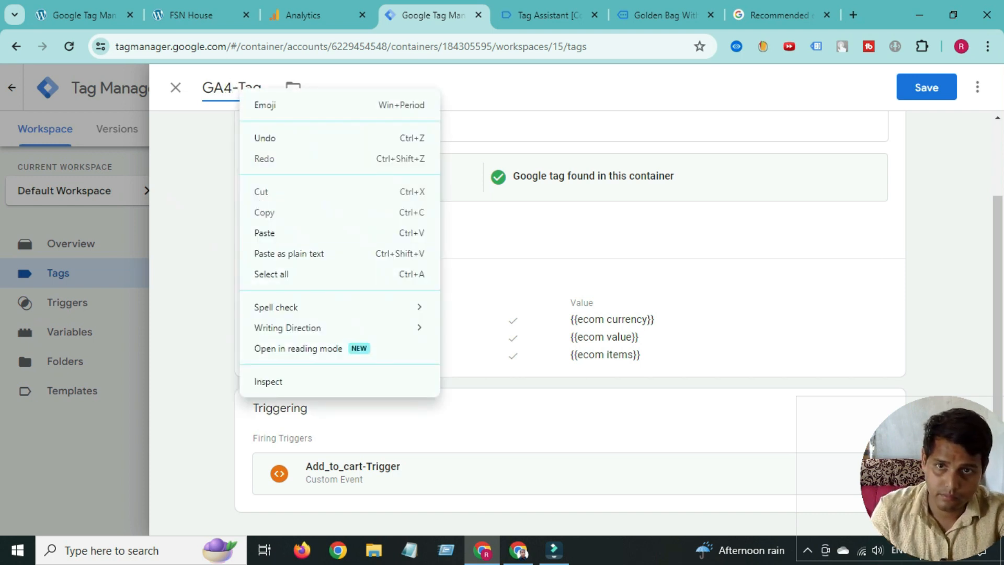
left_click(265, 233)
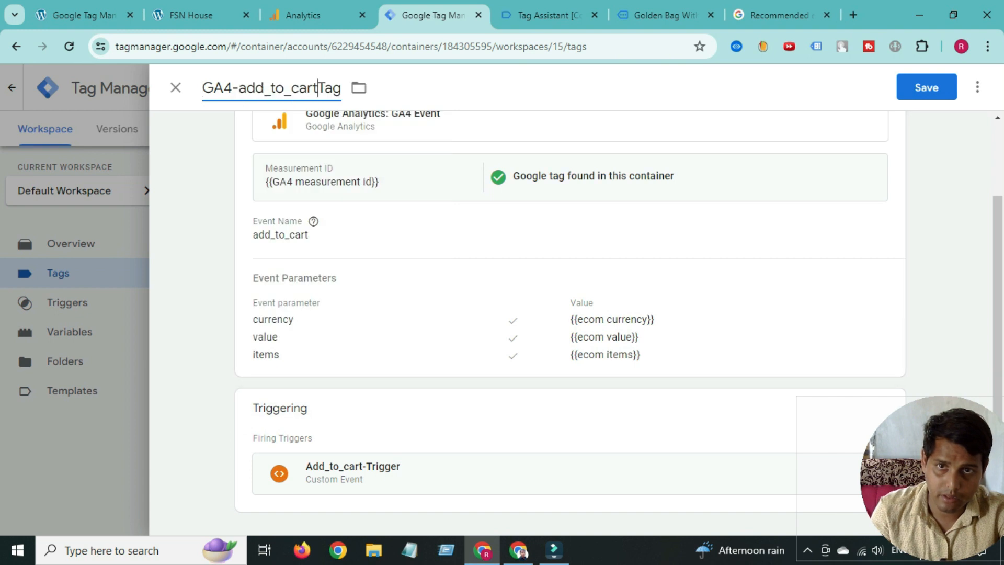
type("-")
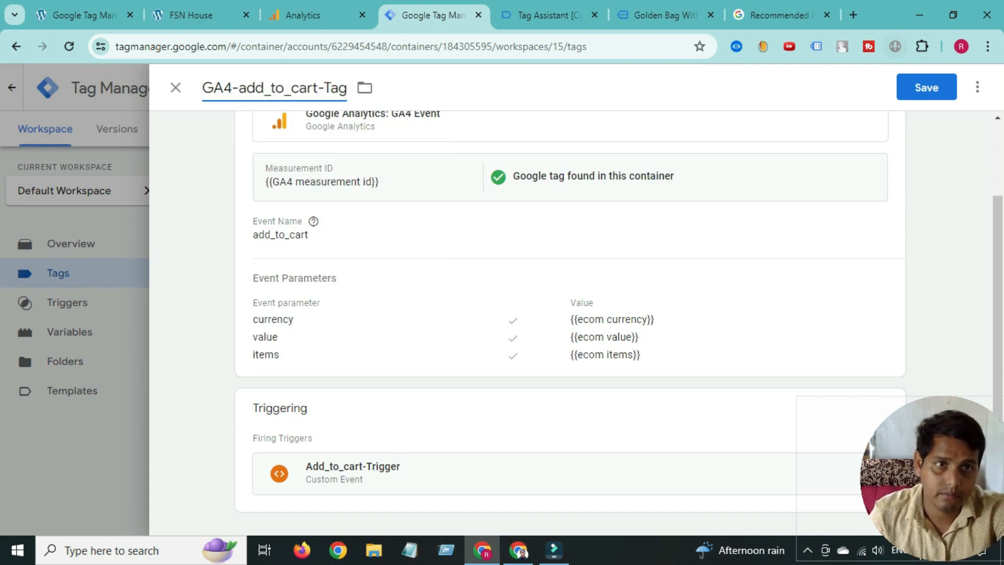
left_click(927, 87)
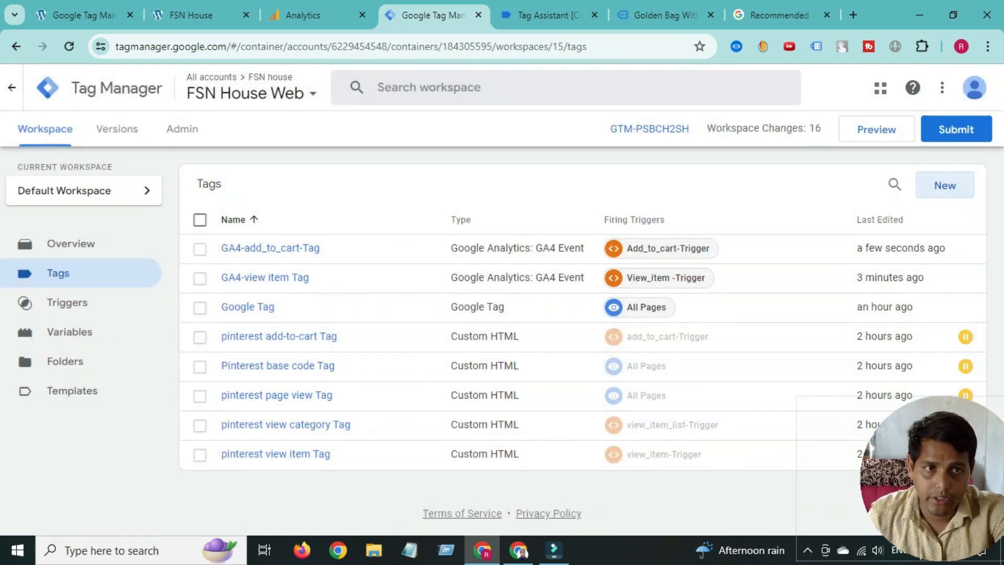
- Create a new GA4 Event tag using the {{GA4 measurement id}} variable as Measurement ID
left_click(937, 186)
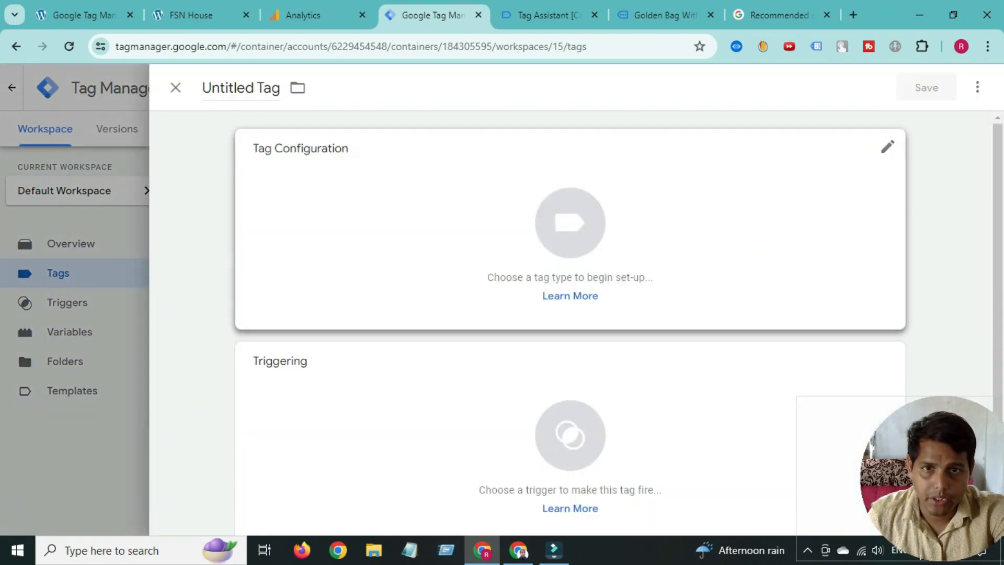
left_click(785, 256)
left_click(626, 213)
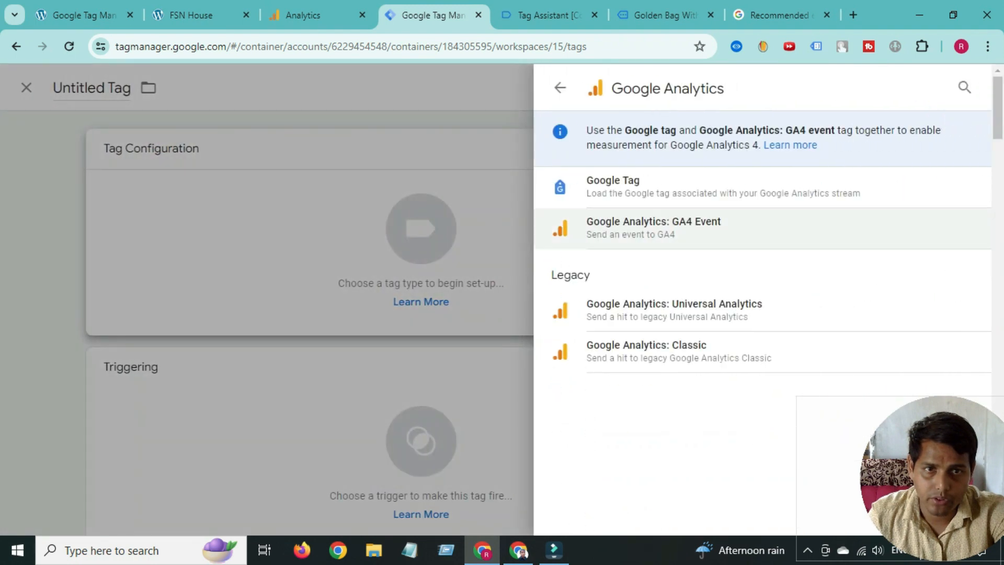
left_click(627, 223)
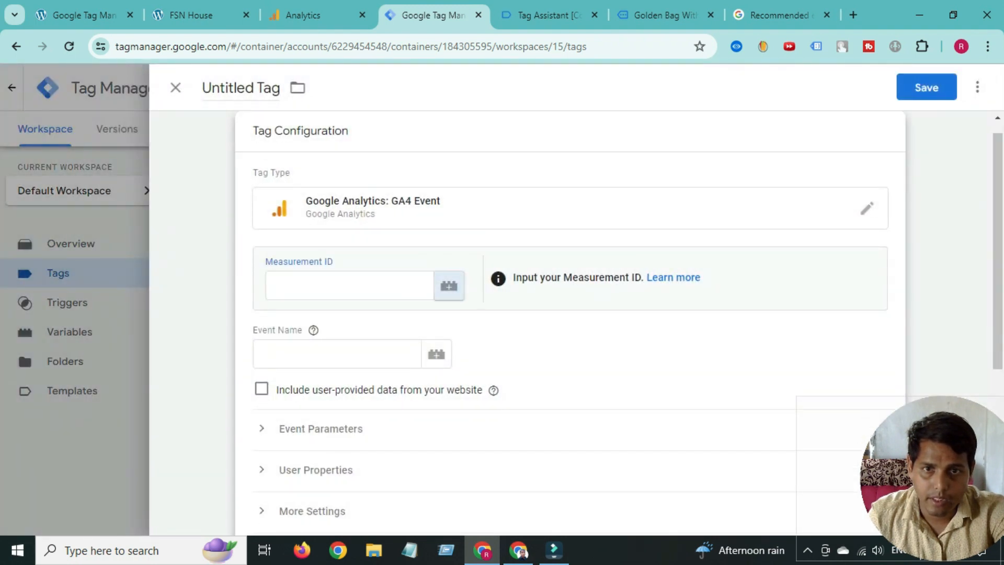
left_click(448, 286)
left_click(252, 272)
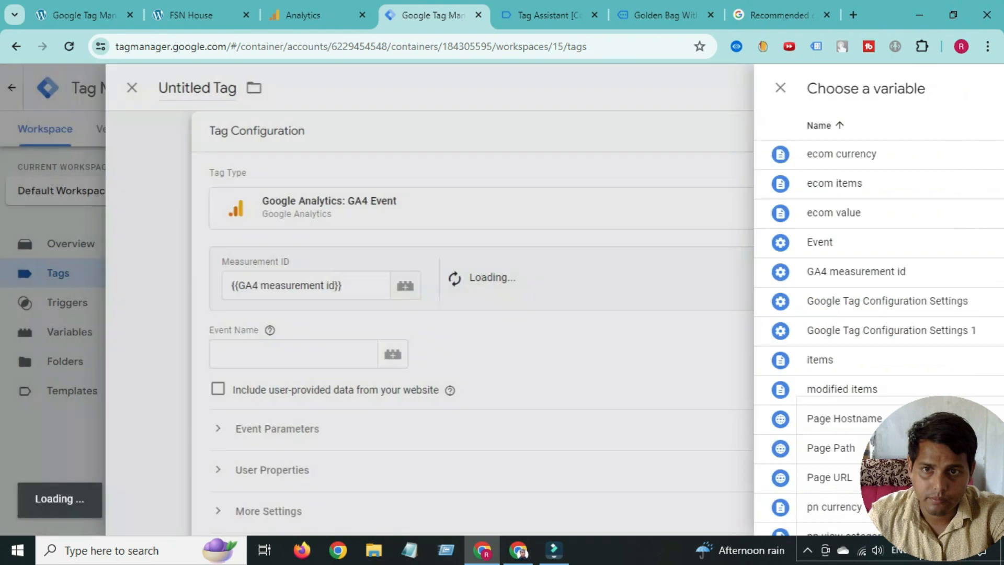
- Copy begin_checkout from the GA4 recommended events docs into the Event Name field
left_click(338, 354)
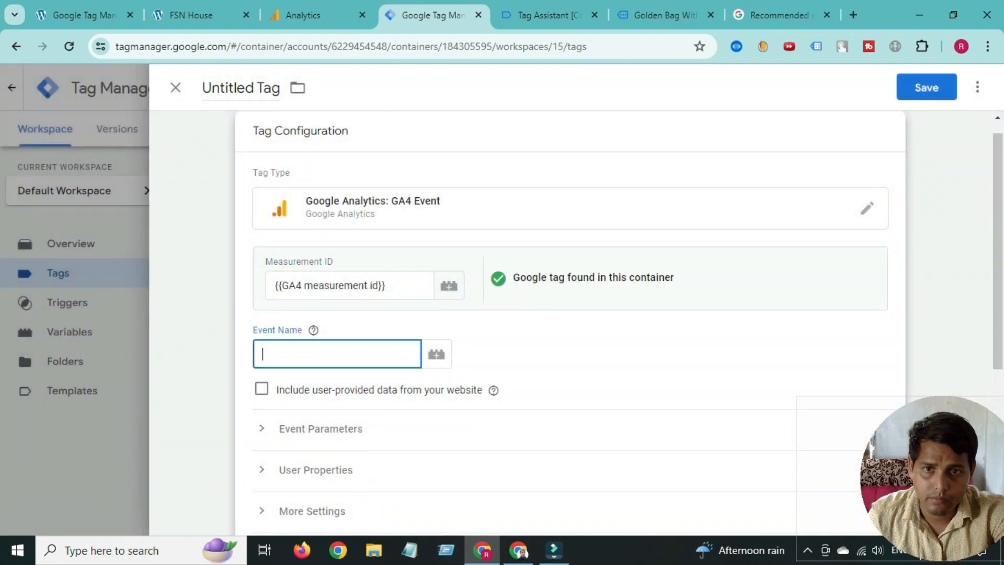
left_click(780, 15)
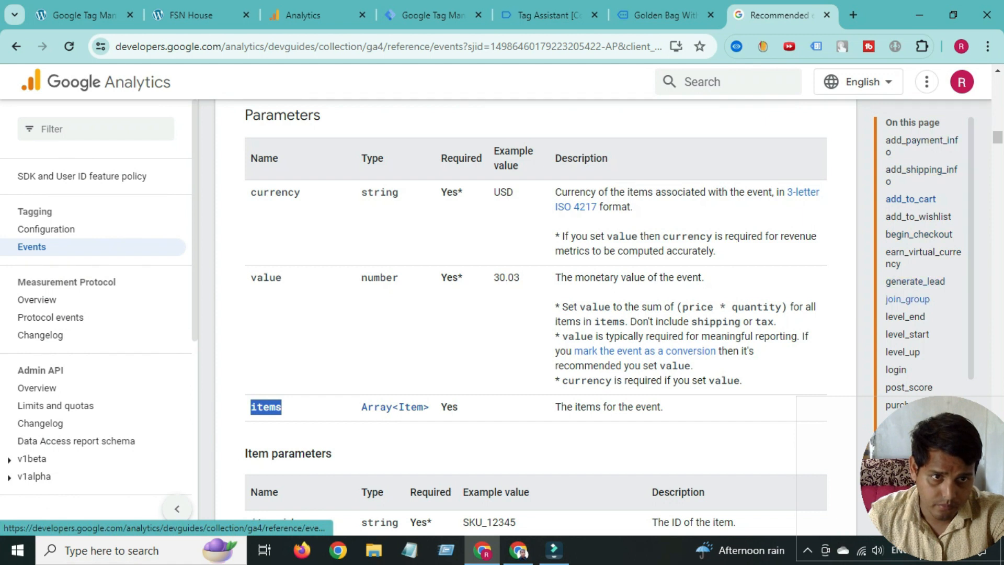
left_click(919, 234)
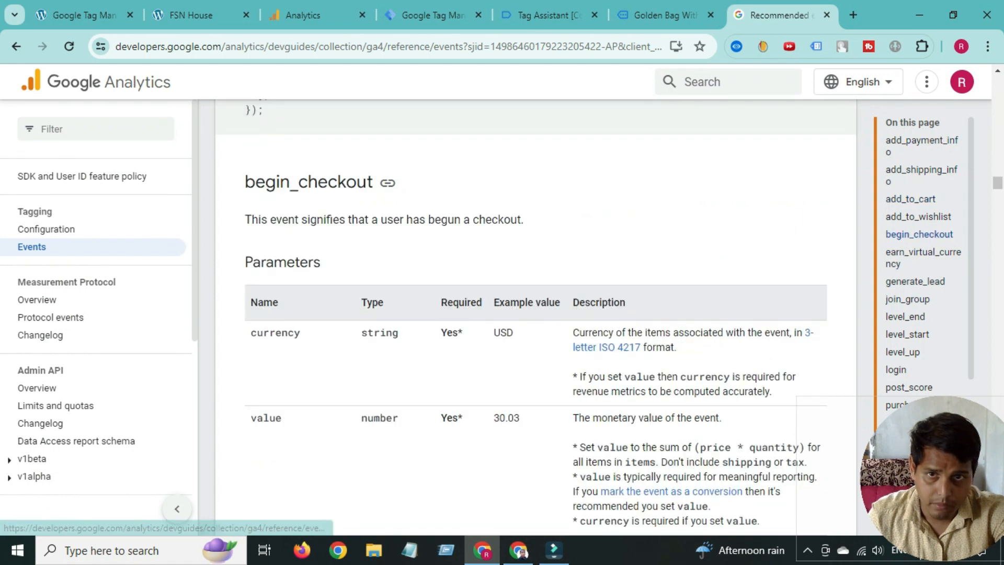
double_click(293, 182)
right_click(292, 182)
left_click(318, 195)
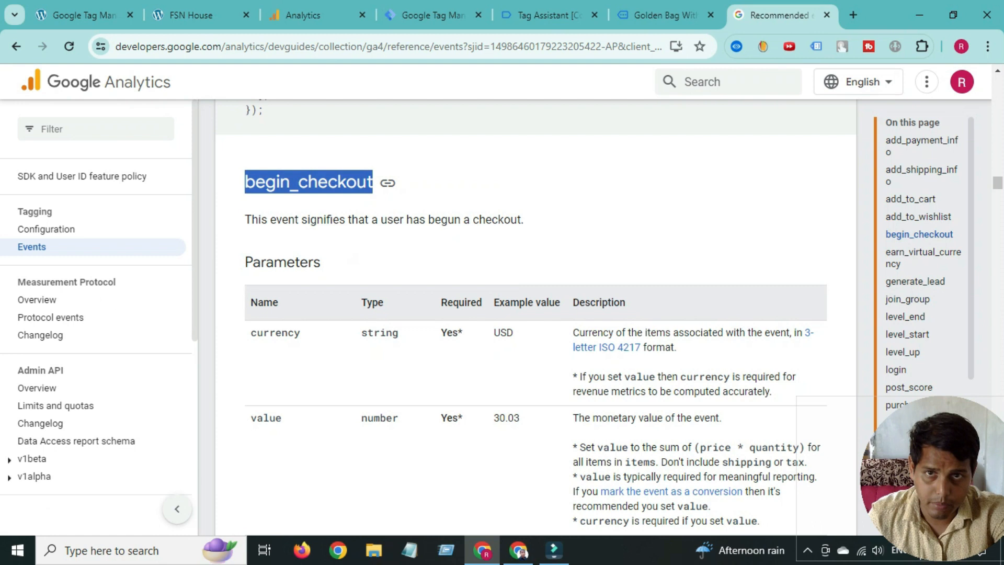
left_click(434, 14)
right_click(329, 353)
left_click(366, 188)
- Expand Event Parameters and add three empty parameter rows
scroll(366, 262, "down", 4)
left_click(320, 208)
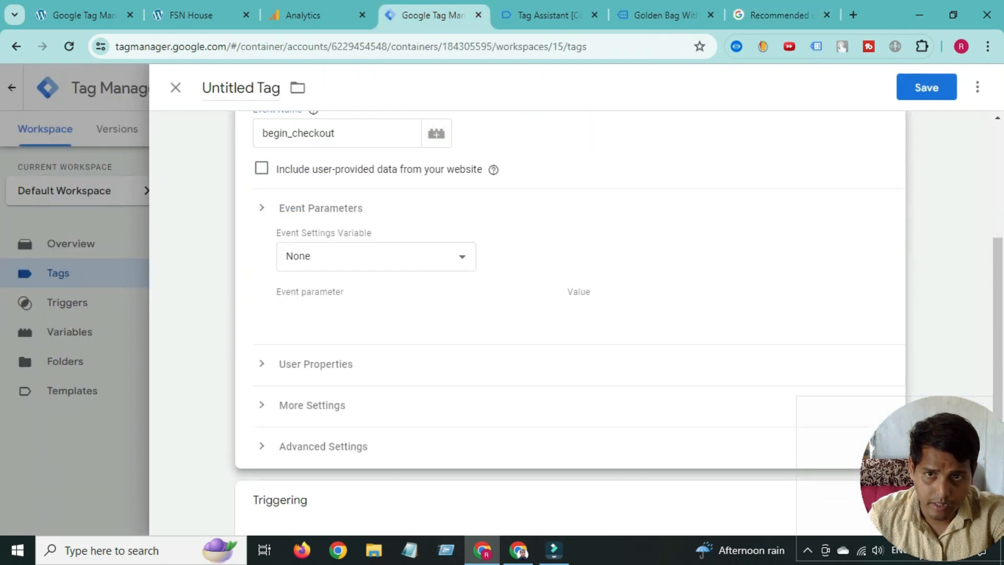
left_click(331, 315)
left_click(332, 356)
left_click(332, 397)
scroll(398, 366, "up", 3)
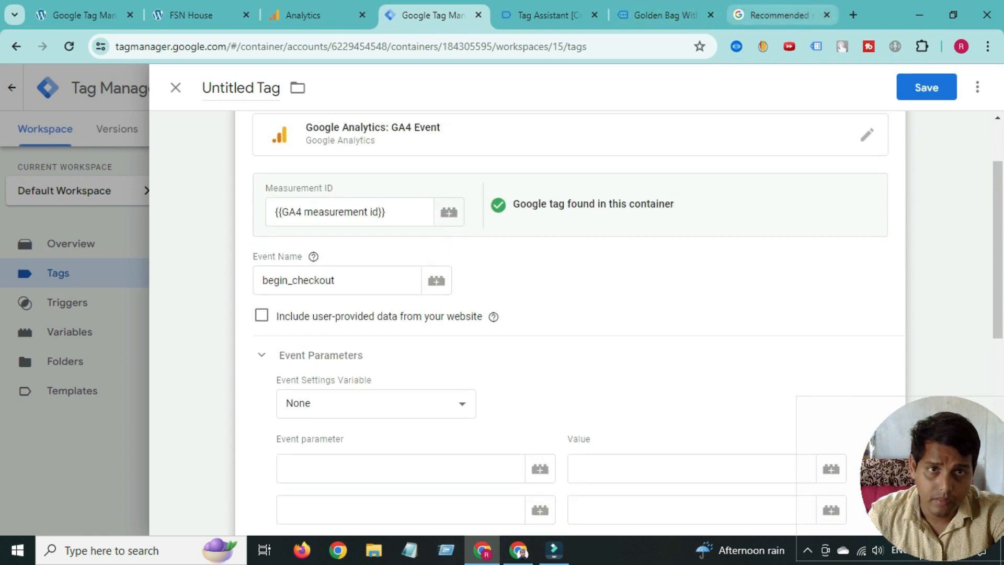
- Copy currency from the begin_checkout reference into the first parameter name
left_click(780, 15)
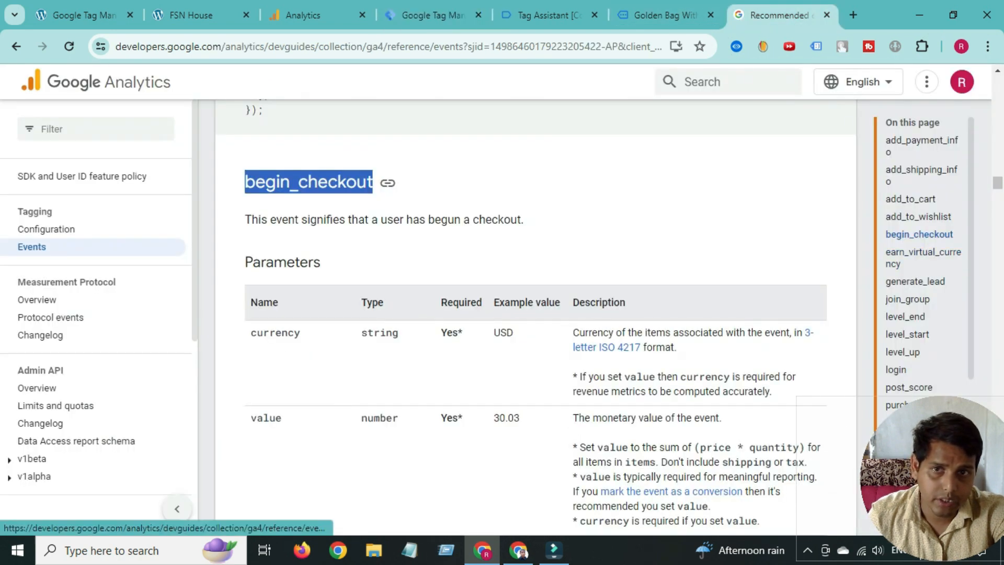
scroll(535, 314, "down", 4)
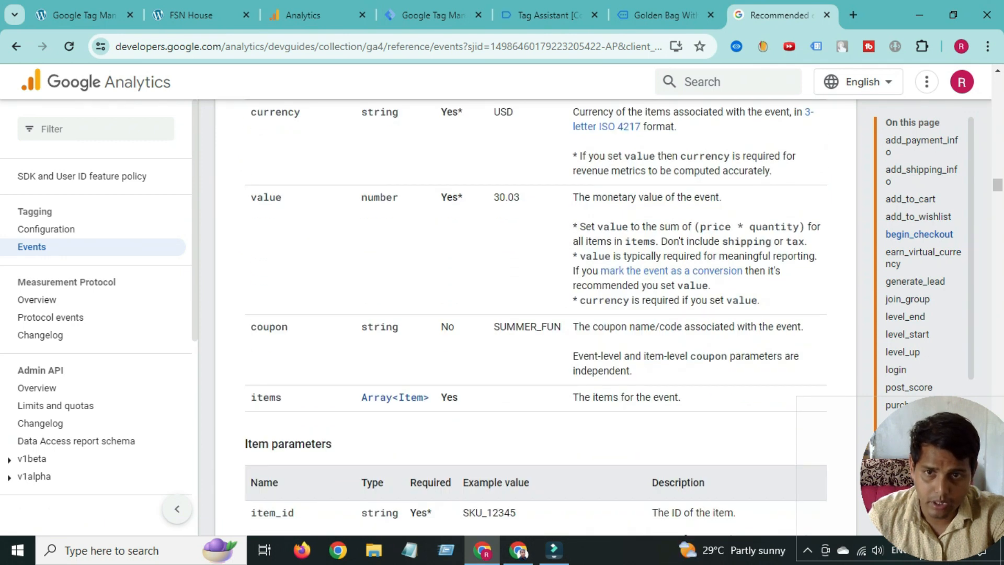
scroll(535, 314, "up", 3)
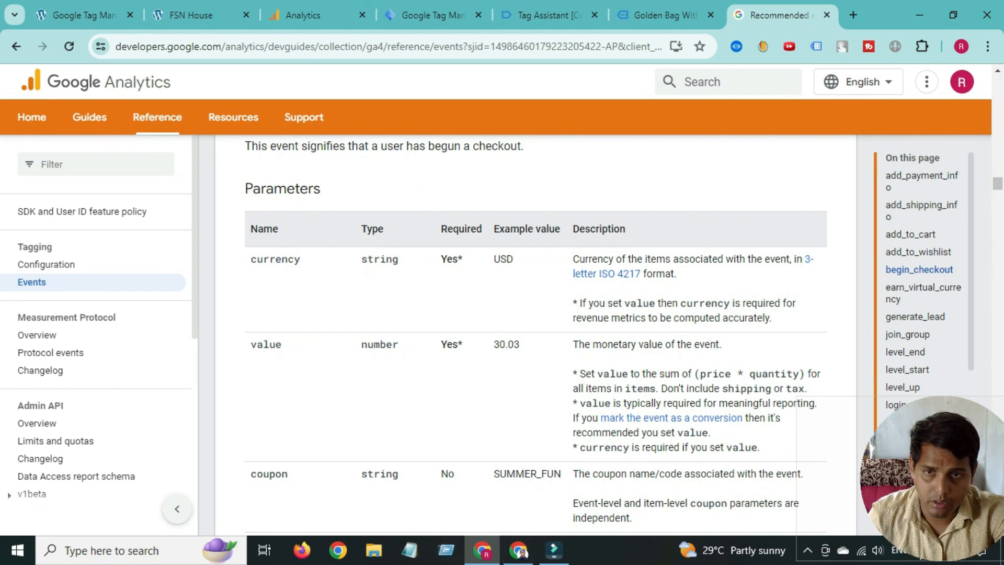
right_click(273, 264)
left_click(288, 281)
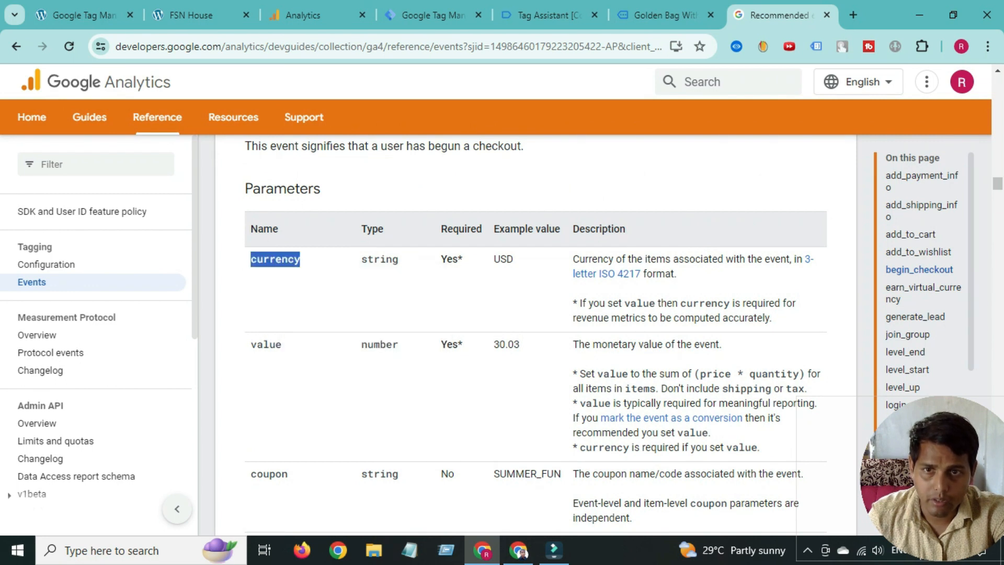
scroll(287, 281, "down", 4)
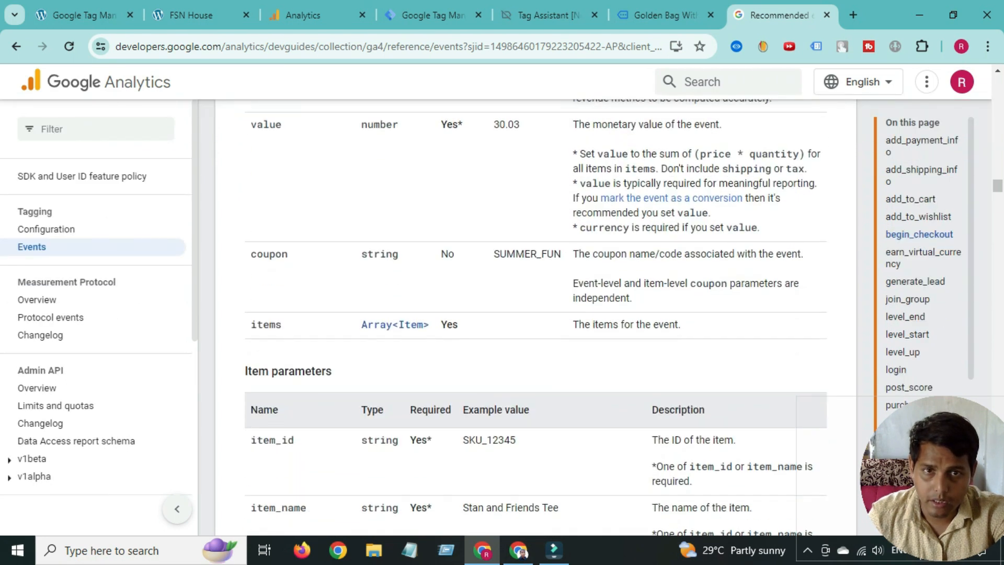
scroll(536, 314, "up", 3)
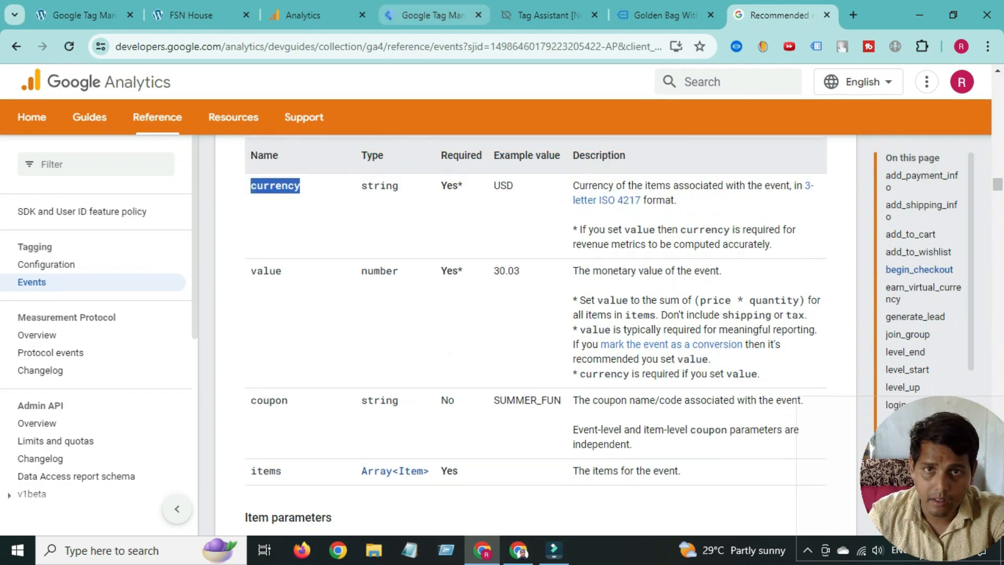
left_click(433, 14)
scroll(570, 314, "down", 2)
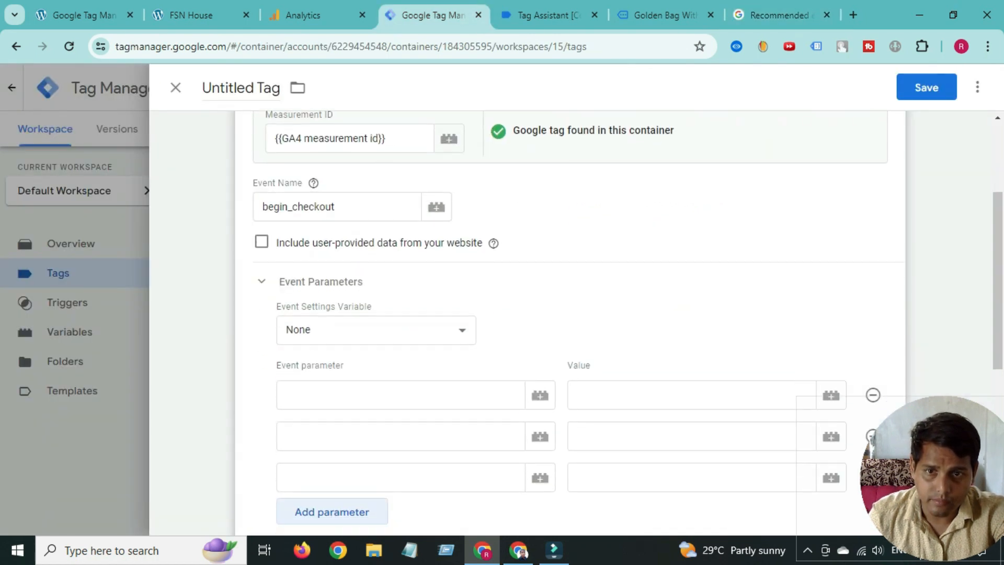
right_click(327, 396)
left_click(366, 249)
scroll(356, 298, "down", 3)
- Copy value from the reference docs into the second parameter name
left_click(340, 283)
left_click(340, 289)
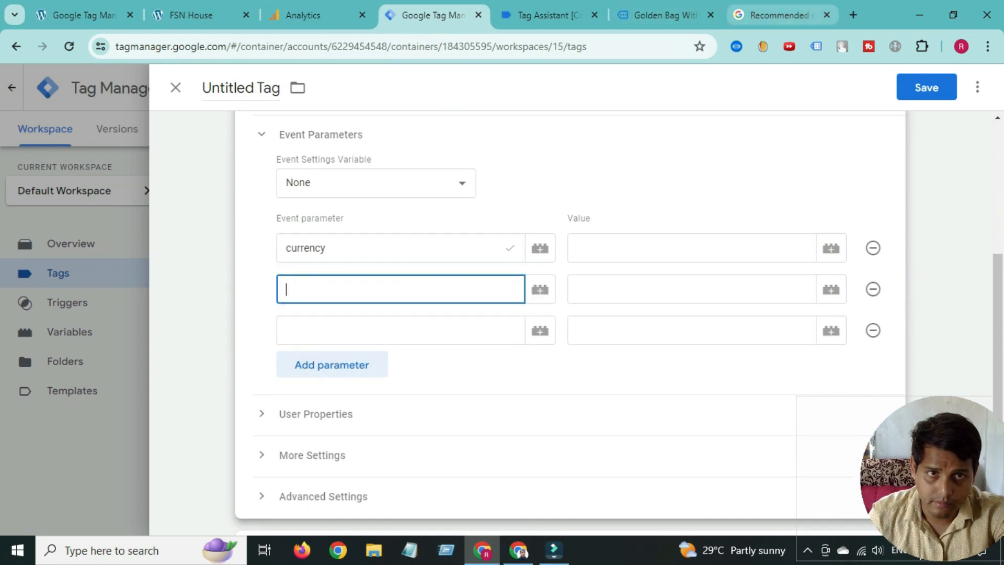
left_click(779, 15)
right_click(266, 271)
left_click(293, 285)
left_click(434, 14)
right_click(321, 289)
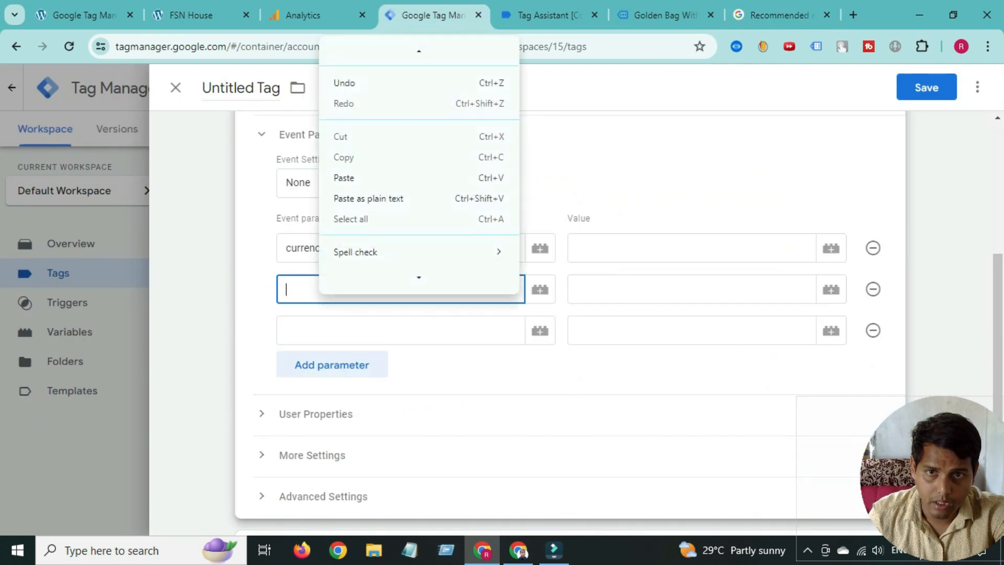
left_click(348, 163)
- Copy items from the reference docs into the third parameter name
left_click(780, 15)
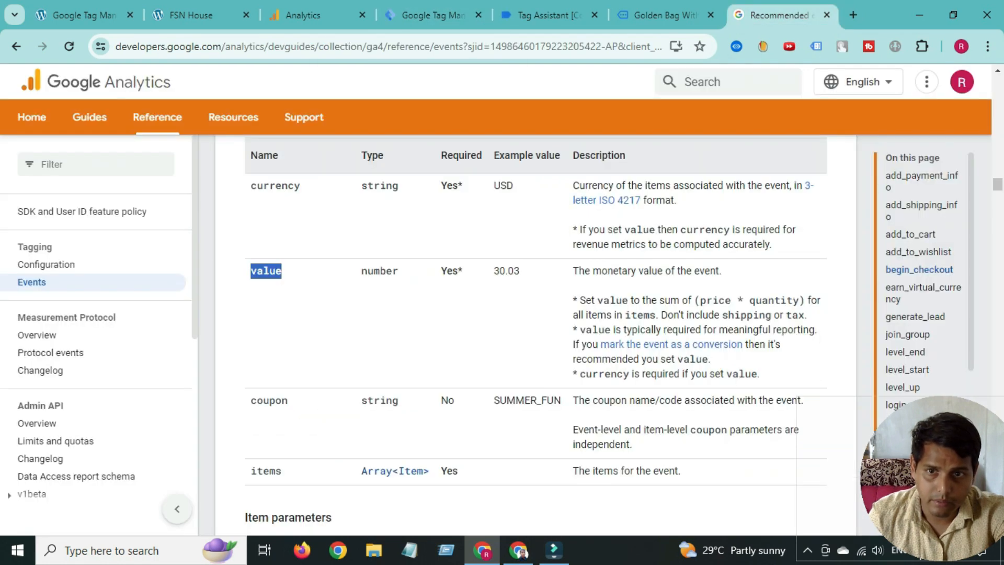
right_click(267, 471)
left_click(293, 318)
left_click(434, 14)
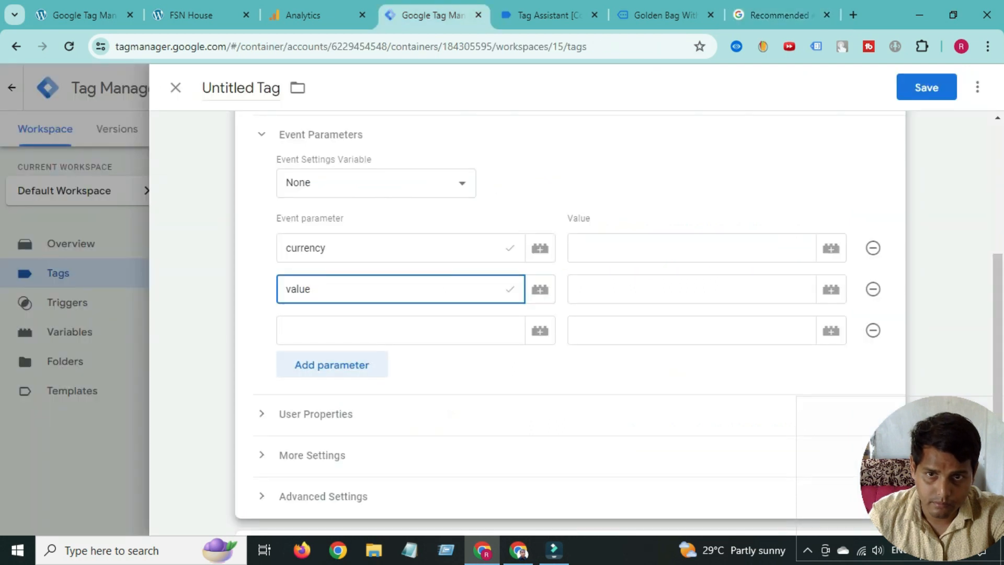
right_click(328, 330)
left_click(361, 186)
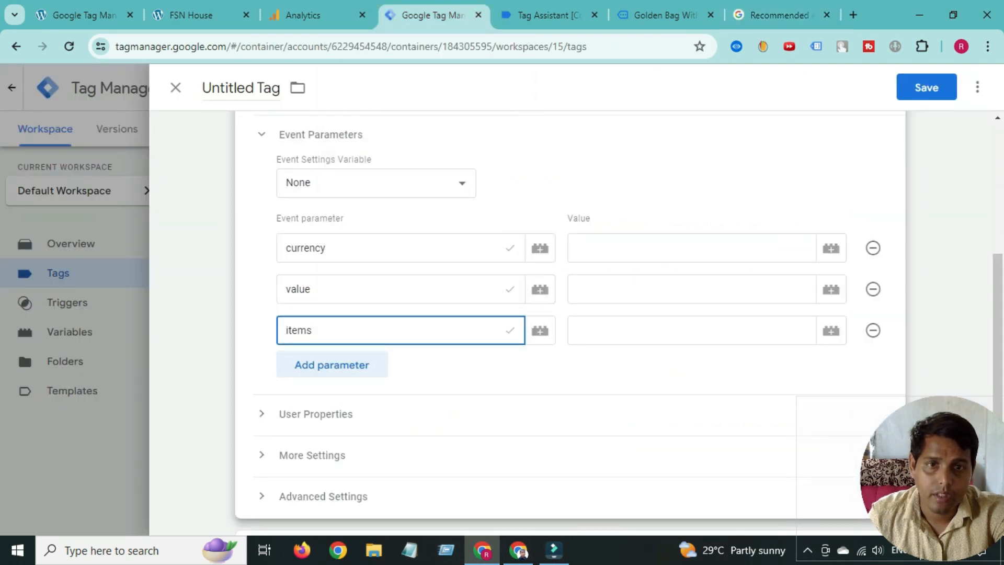
left_click(544, 15)
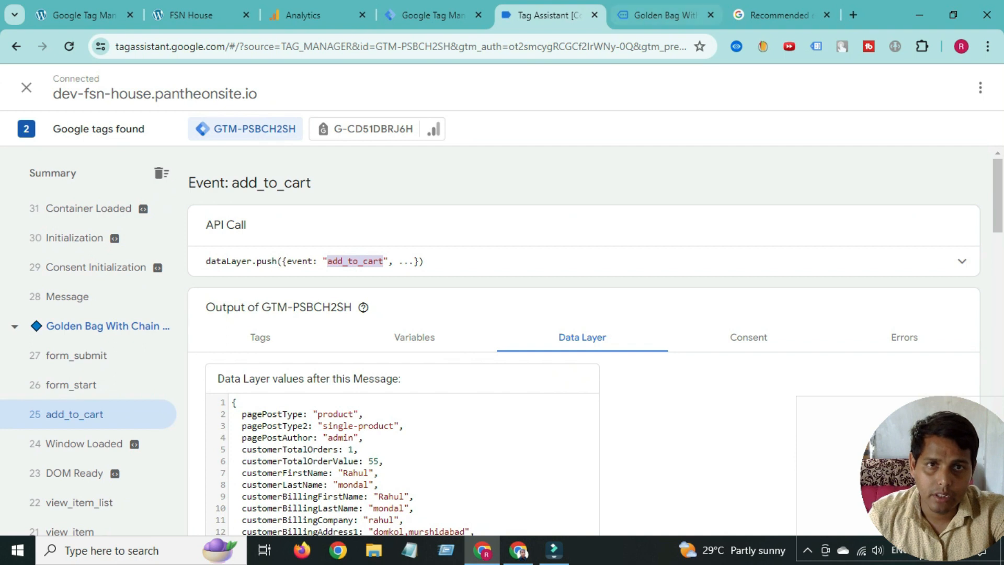
- Open the cart from the Golden Bag With Chain page and proceed to checkout
left_click(664, 14)
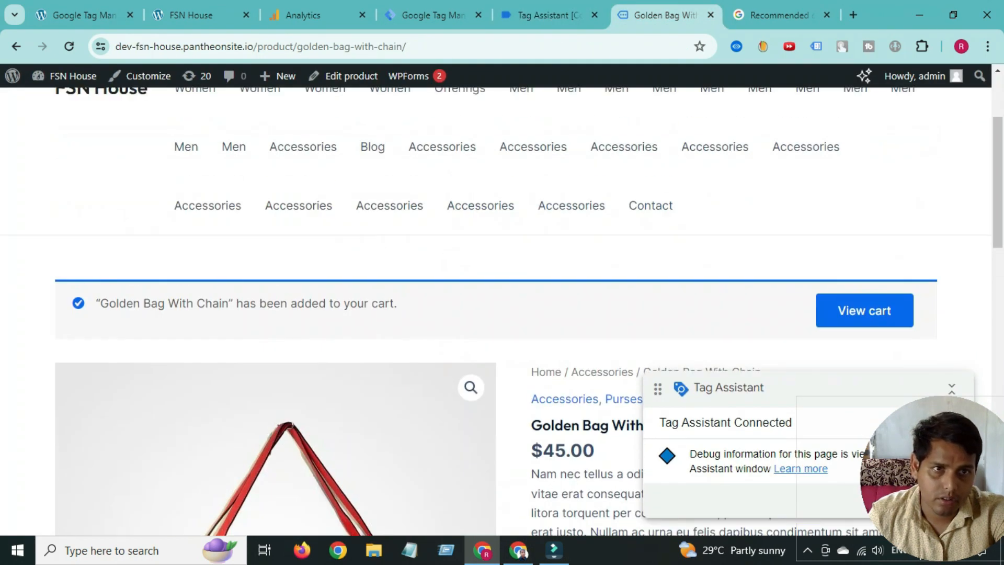
scroll(496, 310, "up", 2)
scroll(496, 310, "down", 1)
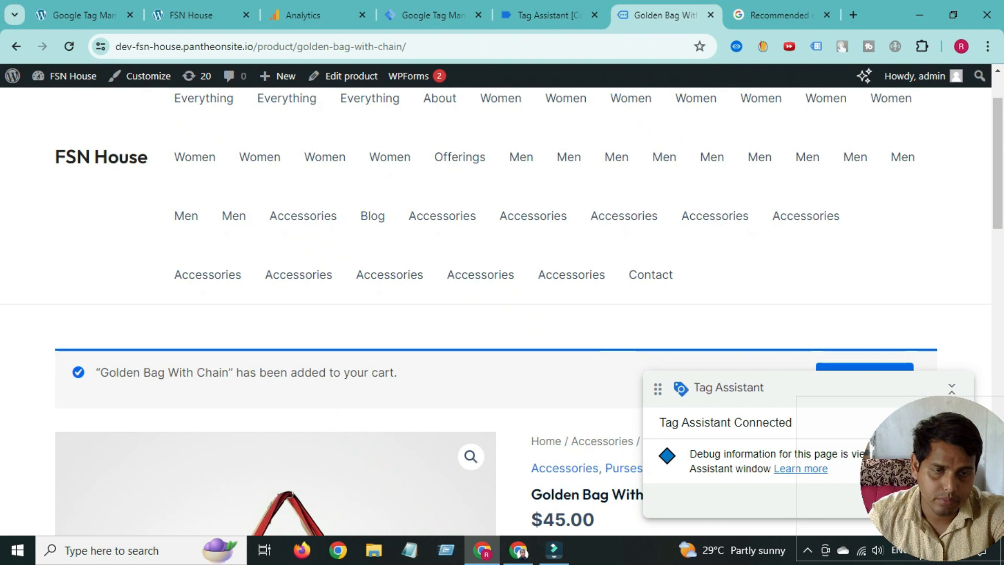
scroll(864, 237, "down", 2)
left_click(865, 237)
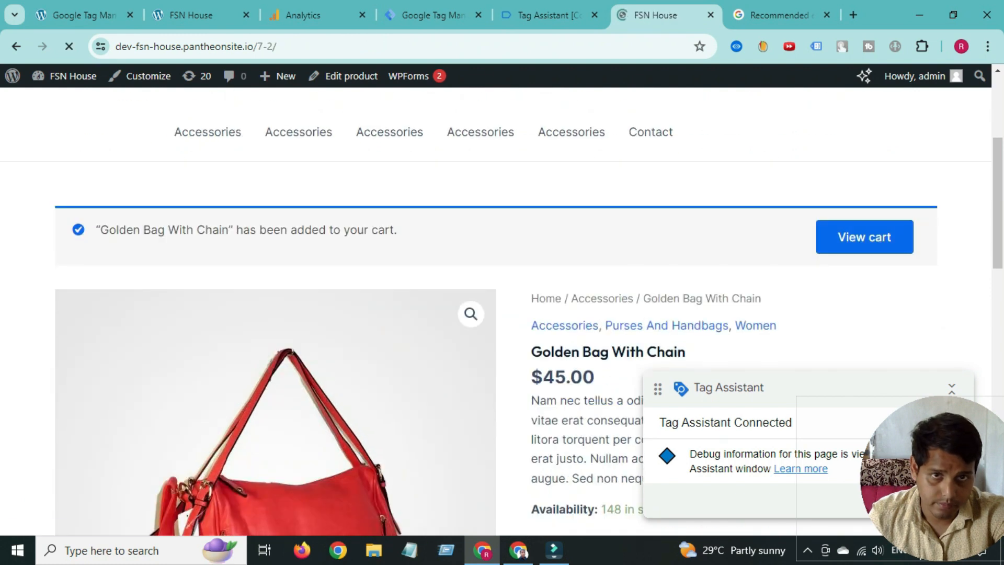
scroll(496, 311, "down", 8)
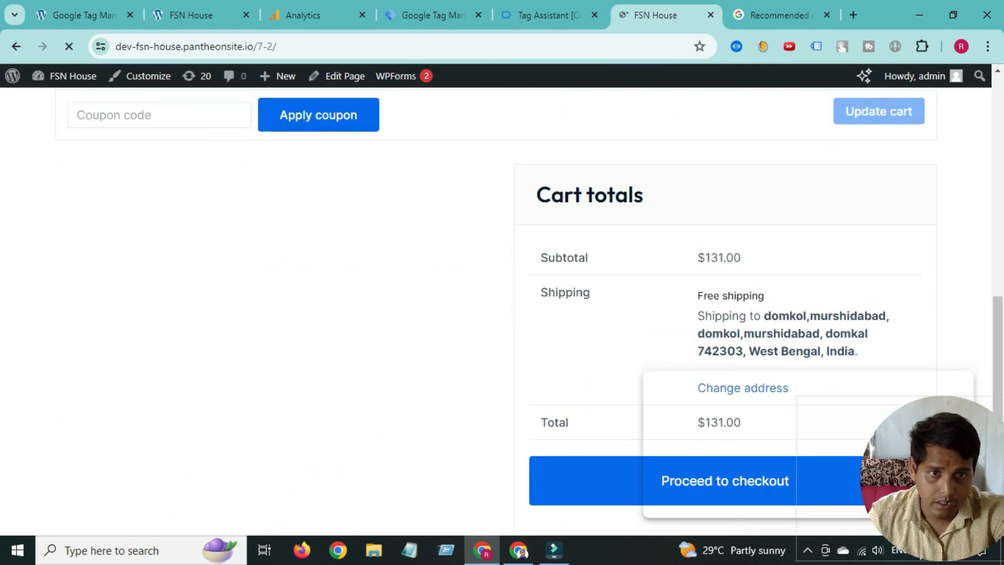
scroll(724, 343, "down", 2)
left_click(724, 344)
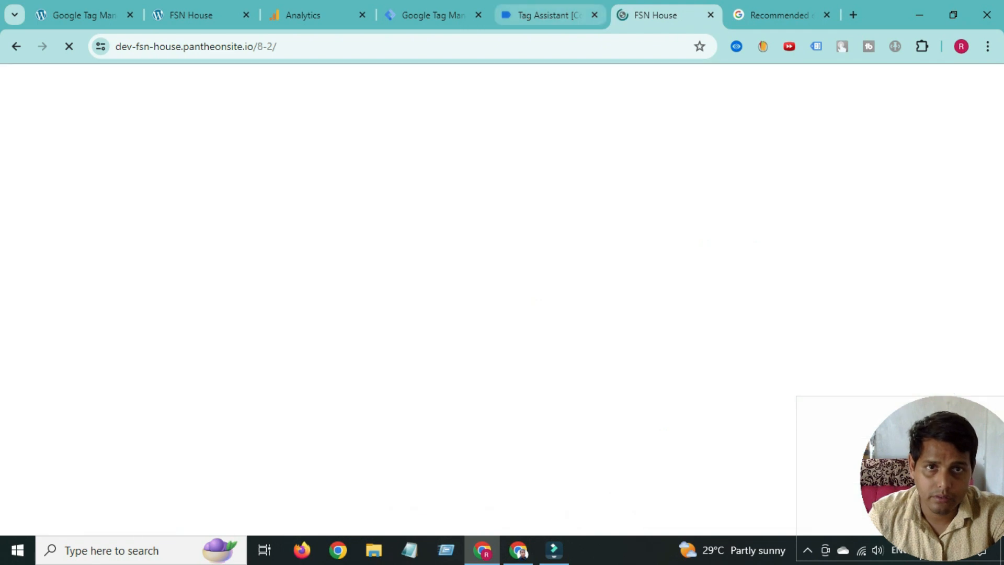
left_click(549, 15)
scroll(99, 413, "up", 6)
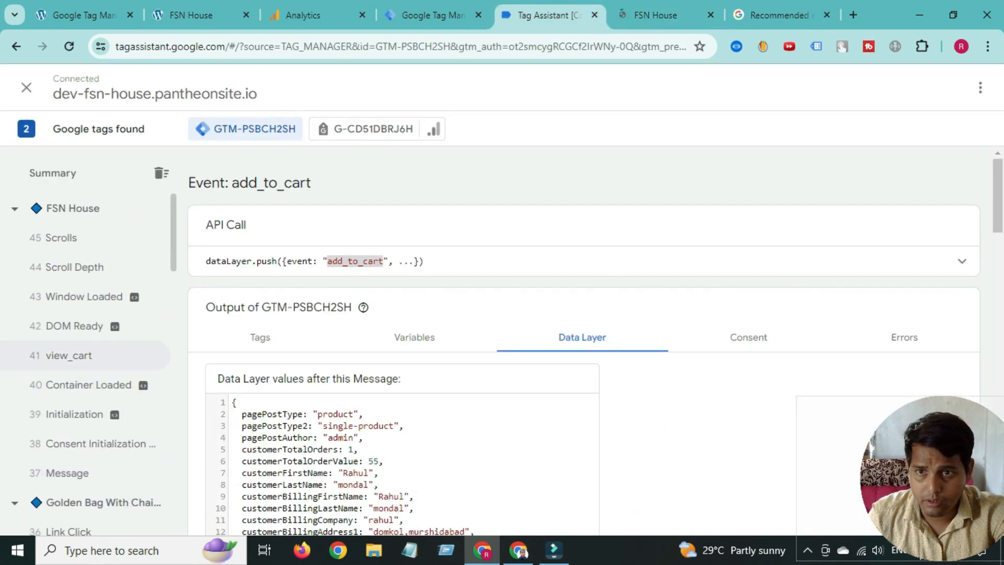
- Review the begin_checkout event's data layer: USD currency, value 131, three items
left_click(655, 15)
left_click(549, 15)
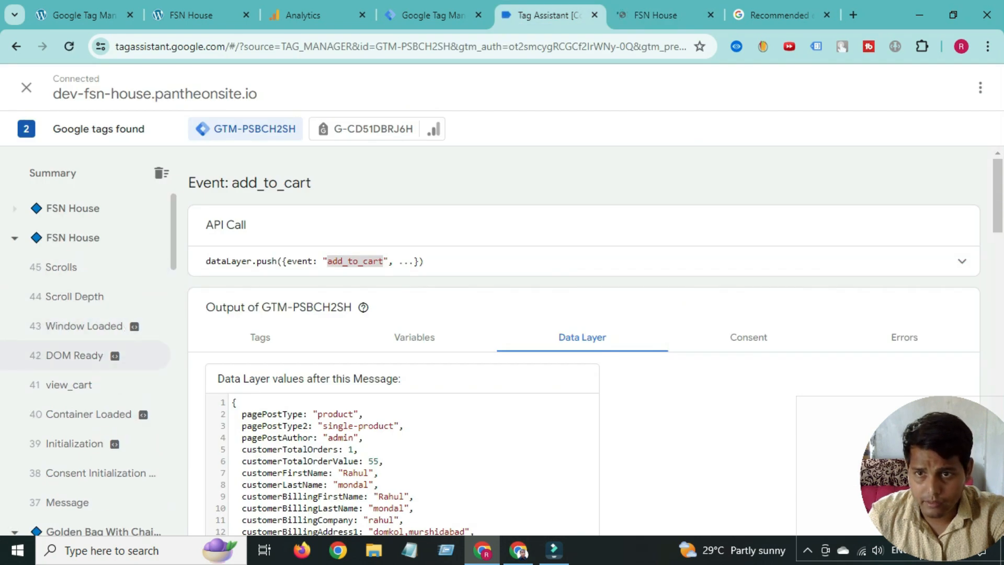
left_click(84, 268)
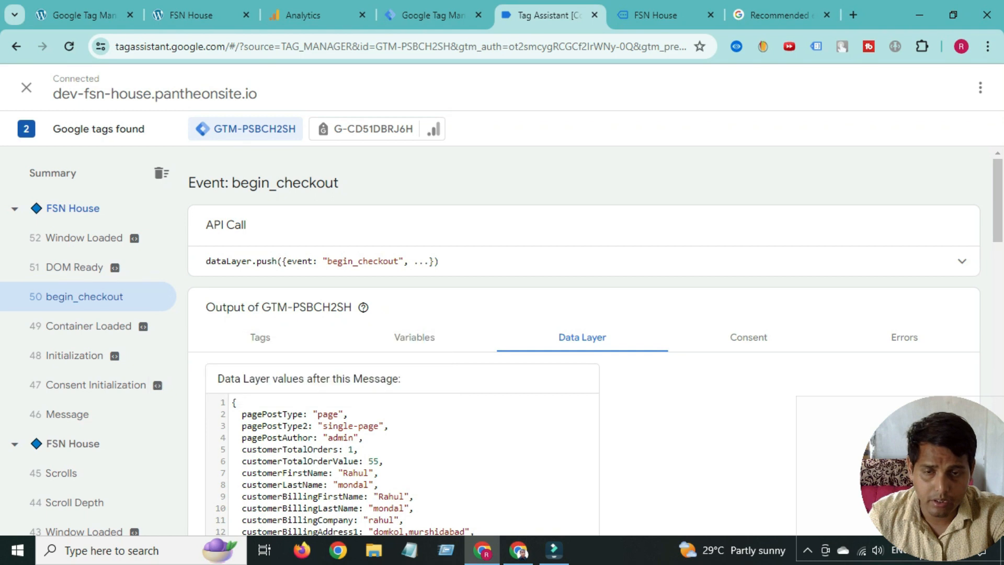
scroll(398, 340, "down", 5)
scroll(397, 340, "down", 14)
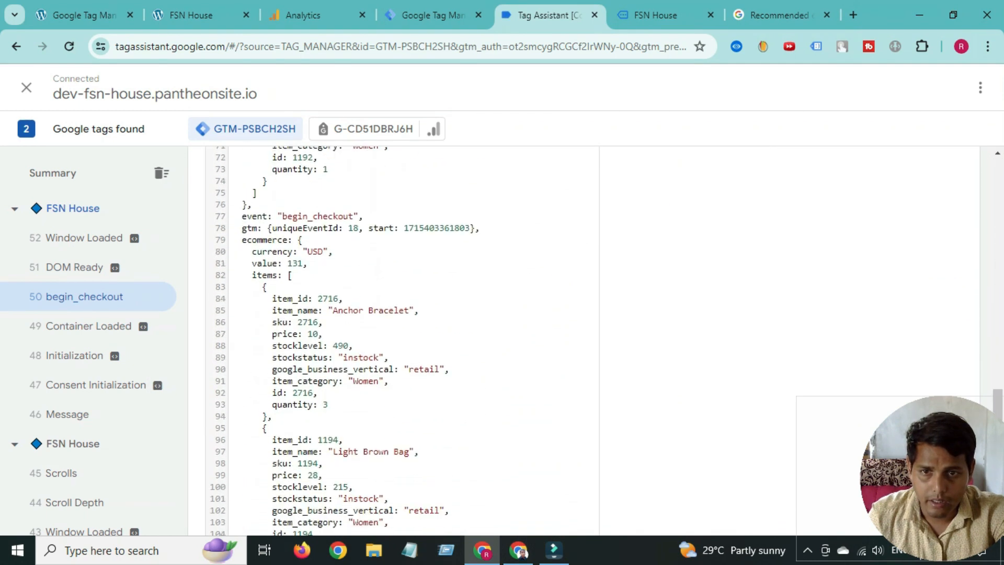
scroll(398, 340, "up", 1)
scroll(397, 340, "down", 6)
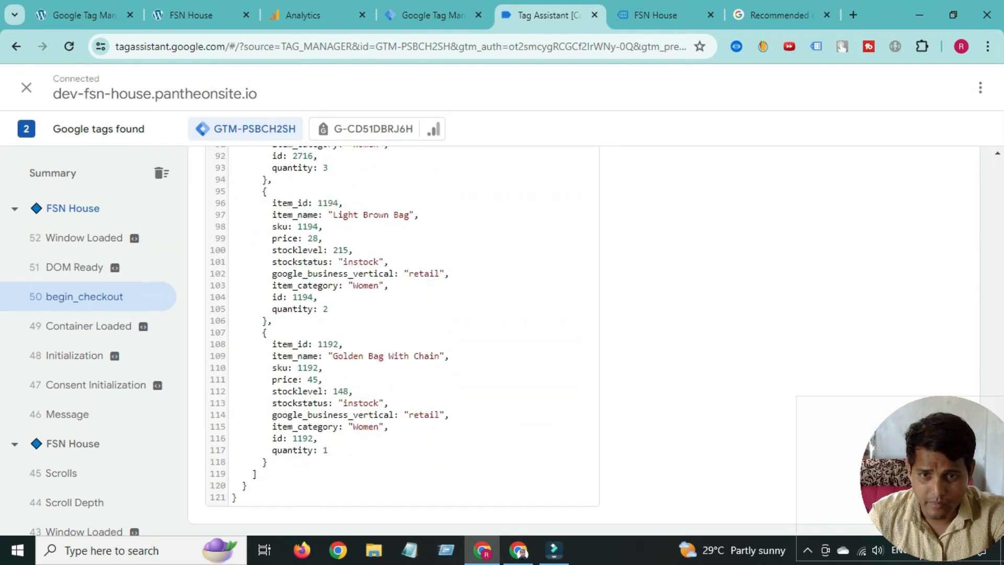
scroll(398, 340, "up", 3)
scroll(398, 340, "down", 3)
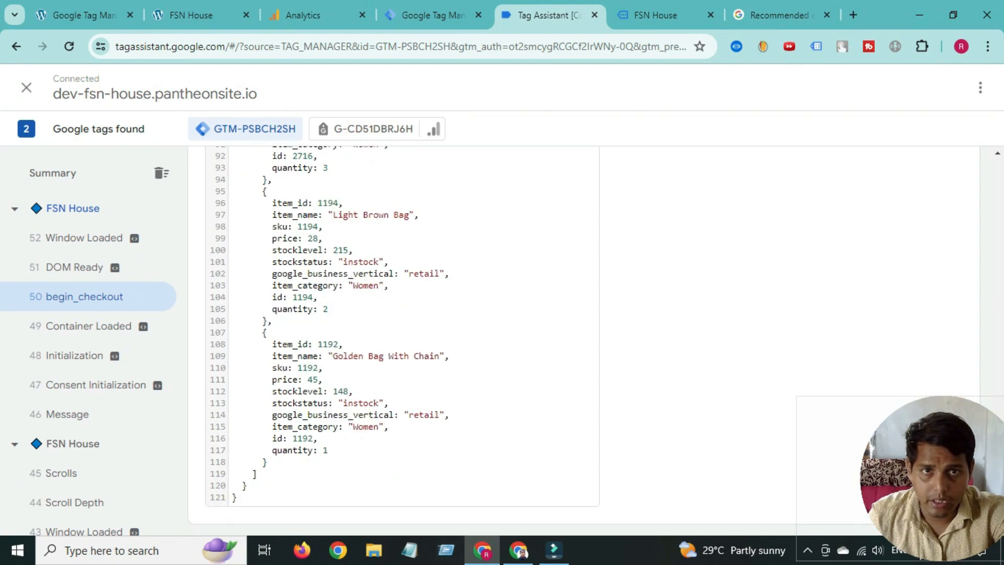
- Compare the store's checkout page with the ecommerce data, then return to the tag
key("ctrl+Tab")
scroll(503, 314, "down", 6)
scroll(502, 314, "up", 1)
scroll(502, 314, "up", 3)
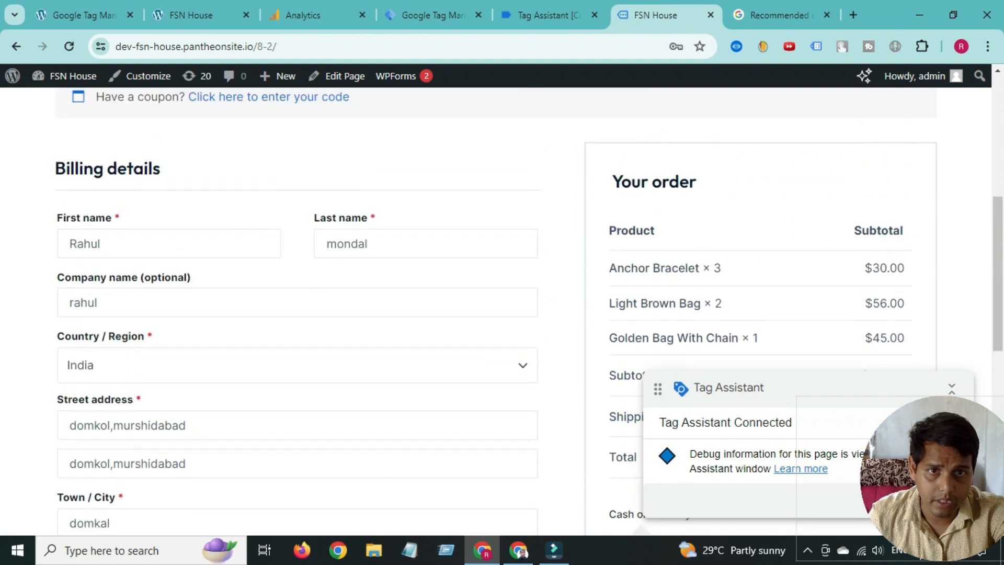
scroll(502, 314, "down", 2)
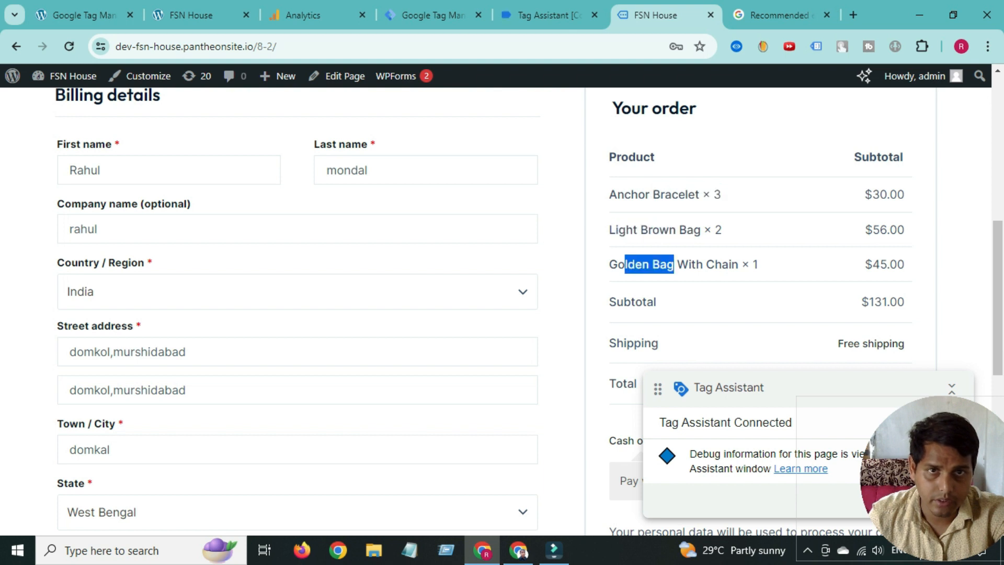
left_click(550, 15)
scroll(403, 340, "up", 4)
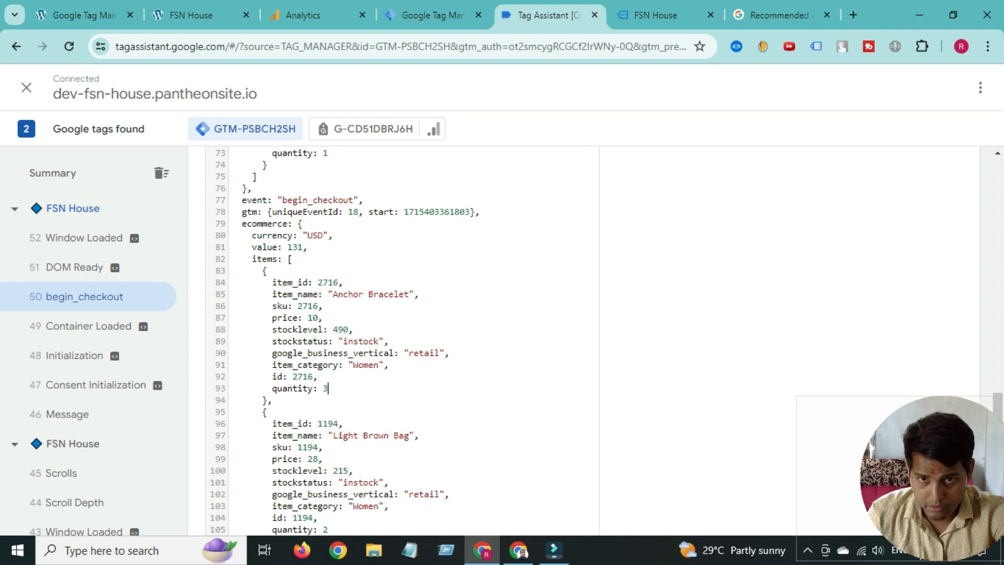
scroll(403, 340, "down", 3)
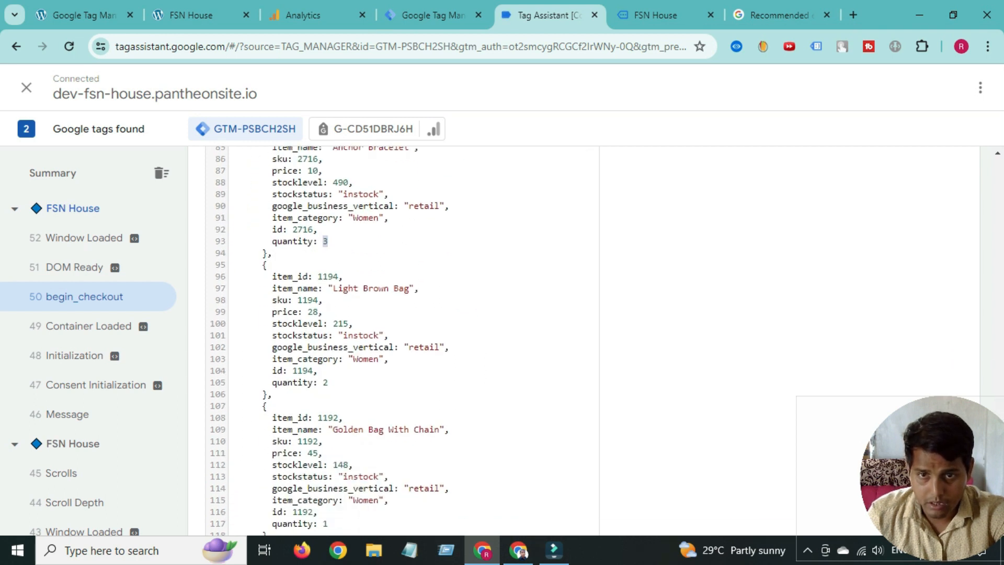
scroll(402, 340, "down", 2)
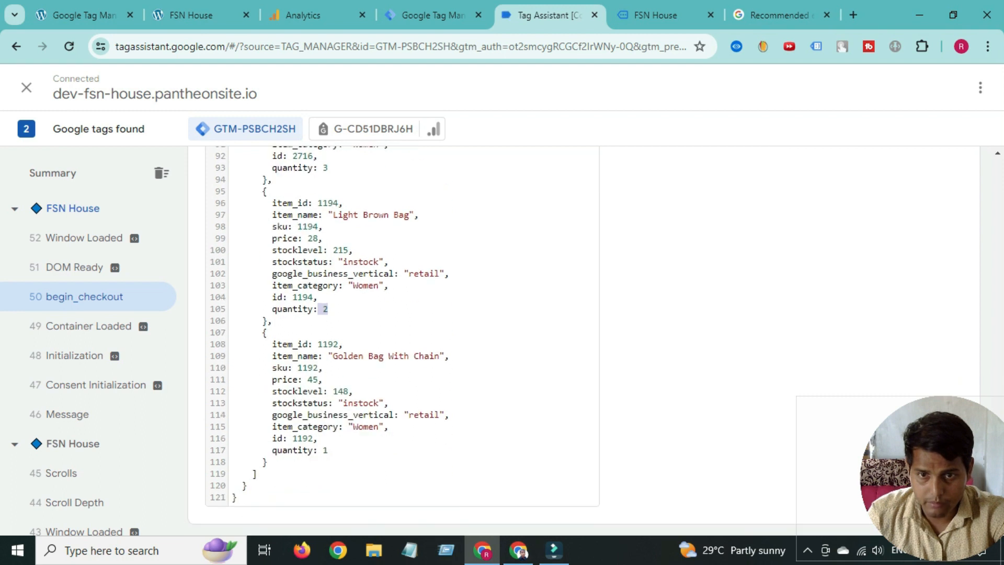
scroll(403, 340, "up", 5)
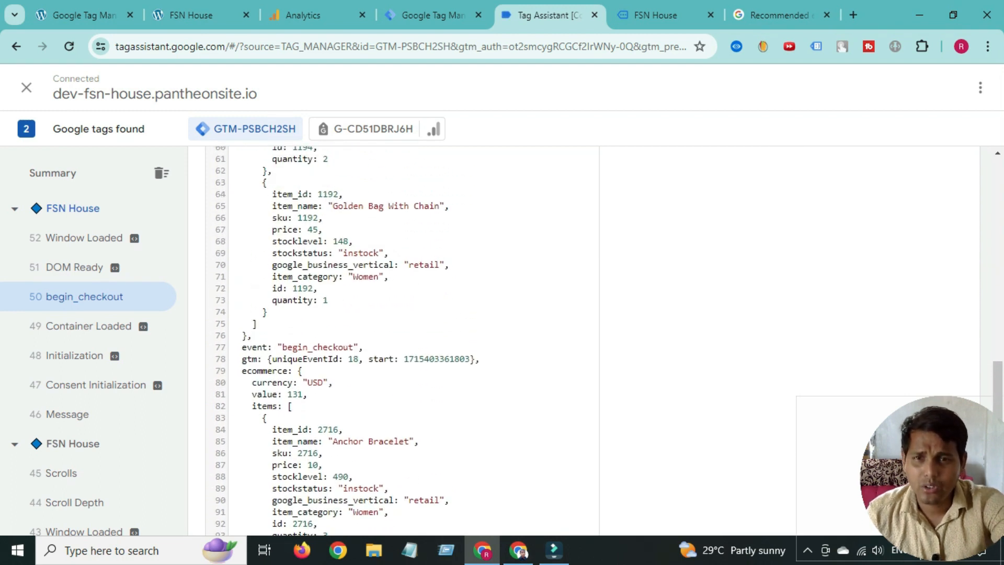
scroll(403, 340, "down", 3)
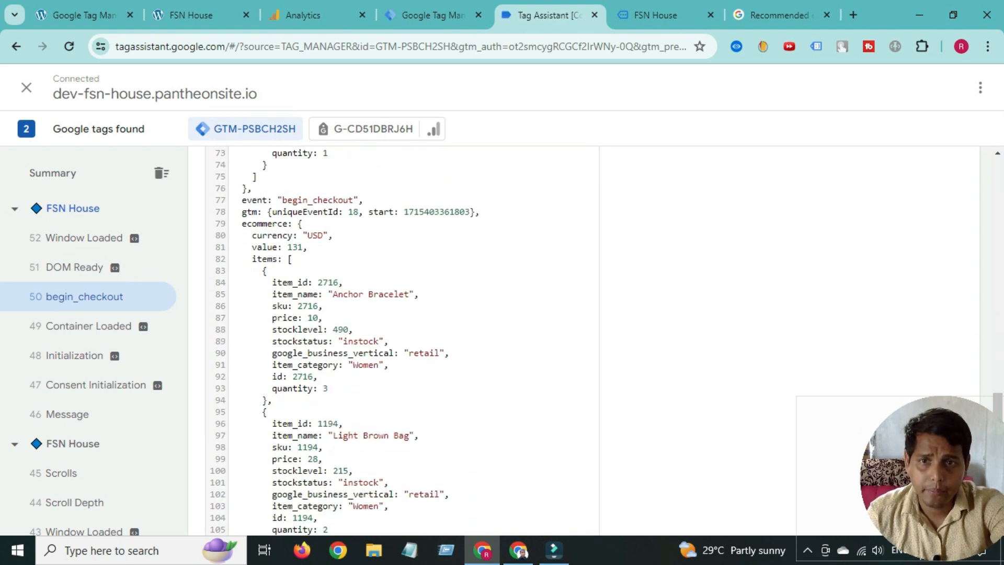
left_click(433, 15)
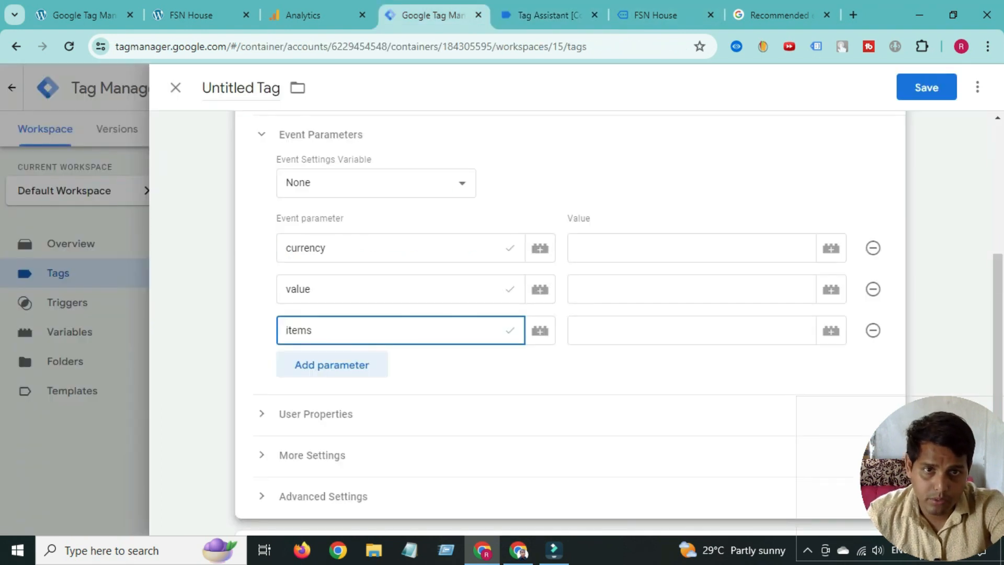
- Set the currency, value and items values to {{ecom currency}}, {{ecom value}} and {{ecom items}}
left_click(832, 248)
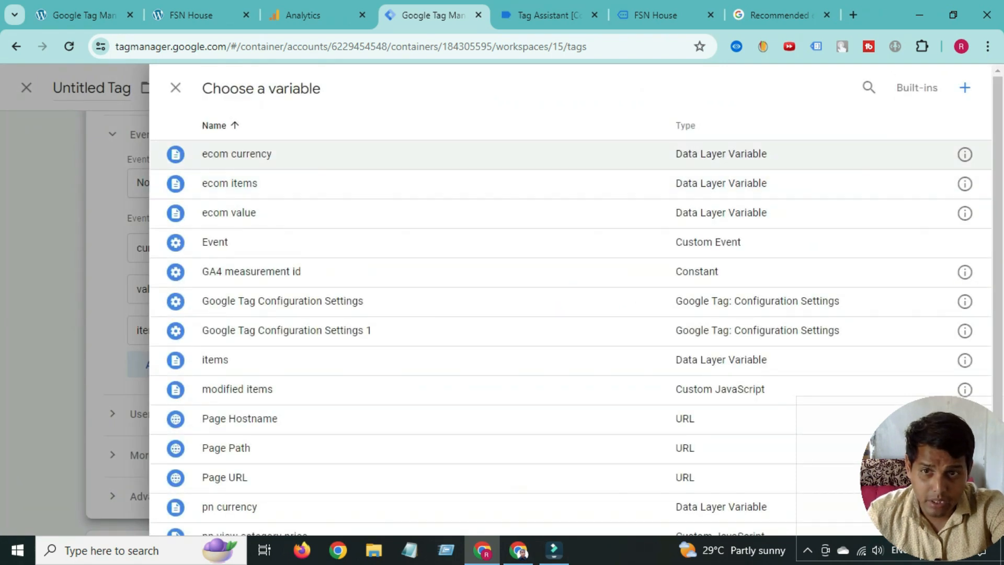
left_click(236, 154)
left_click(692, 290)
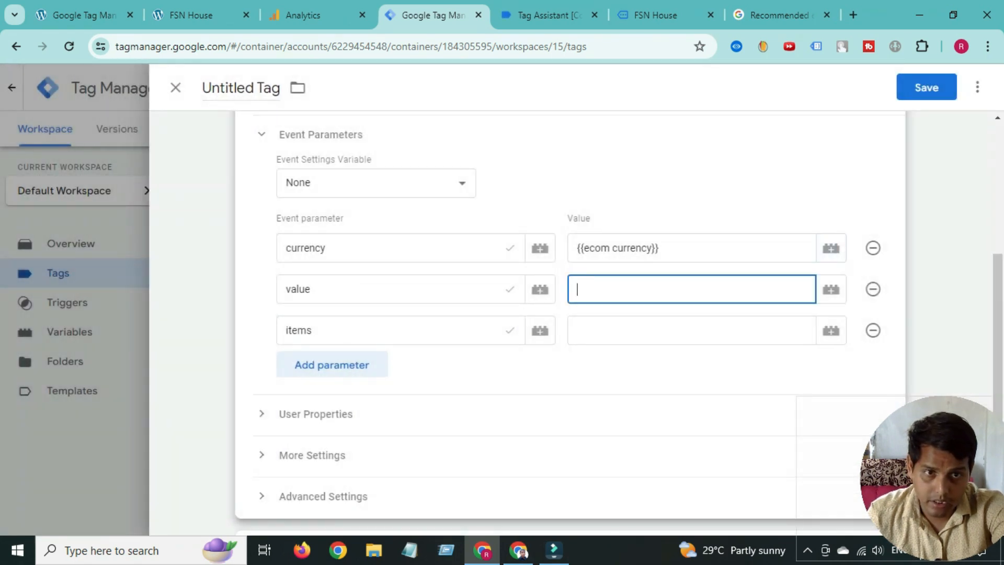
left_click(831, 290)
left_click(237, 211)
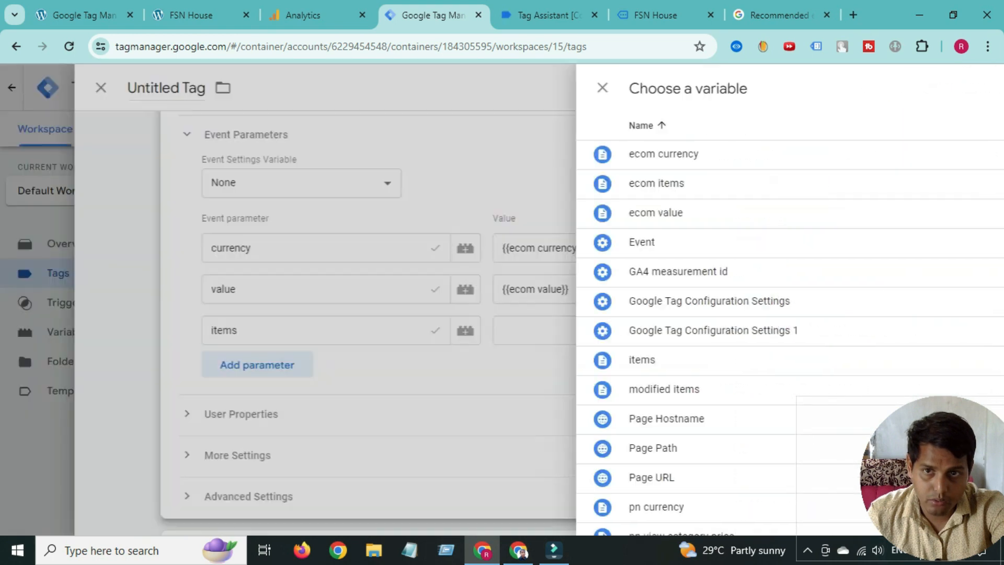
left_click(691, 330)
left_click(832, 330)
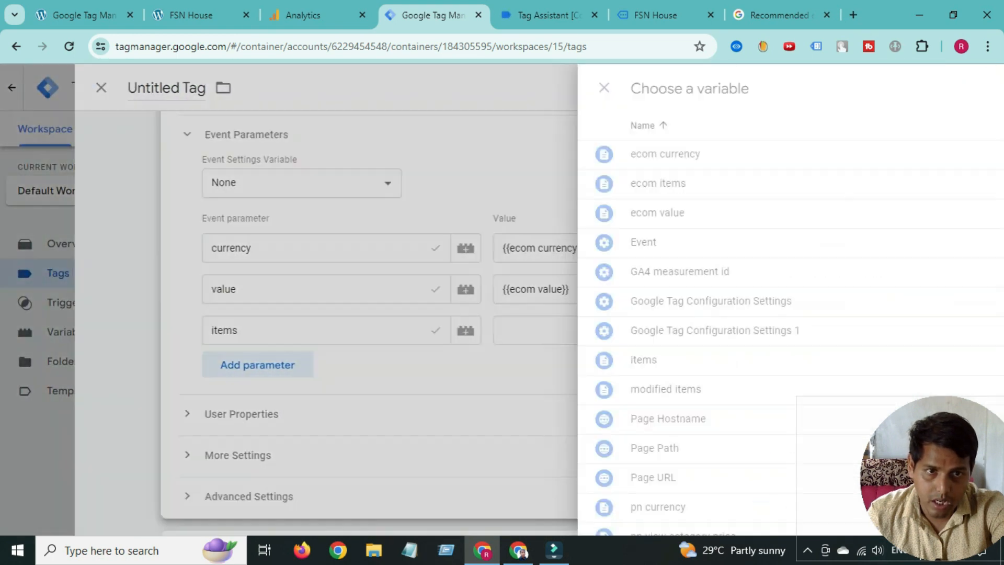
left_click(230, 183)
scroll(570, 313, "down", 4)
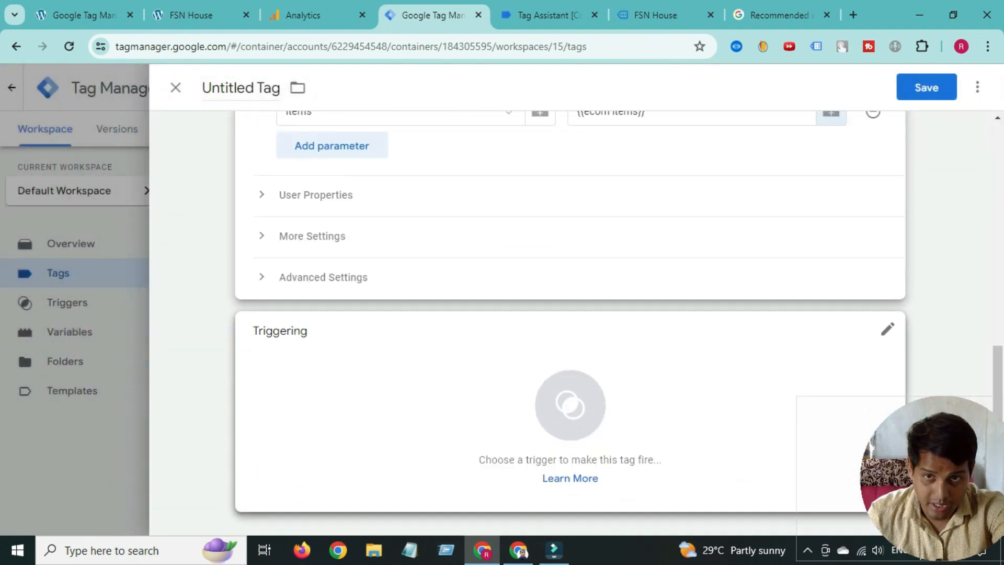
scroll(570, 313, "up", 10)
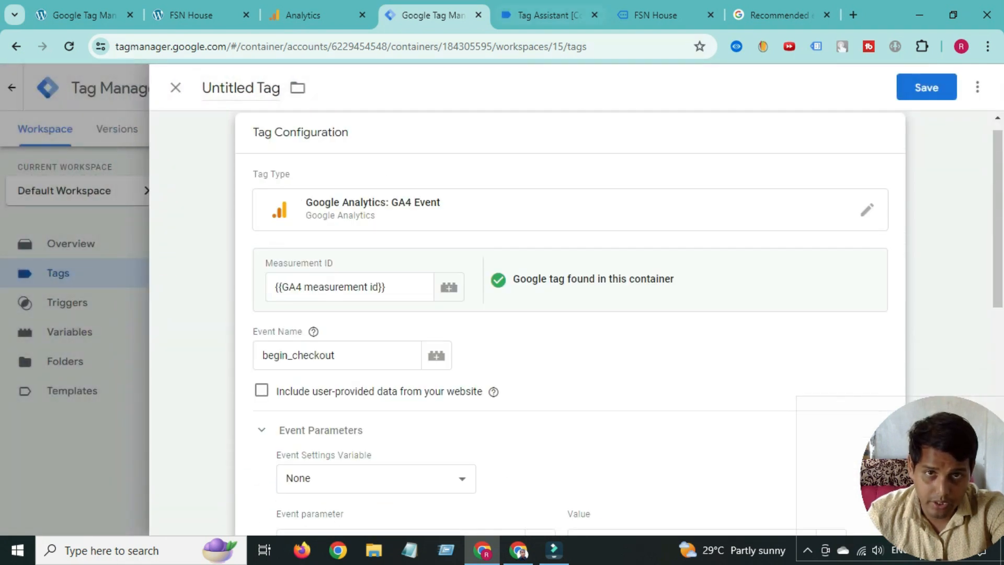
- Recheck the begin_checkout data layer in Tag Assistant against the mapped parameters
left_click(549, 15)
scroll(398, 324, "down", 1)
scroll(397, 324, "up", 2)
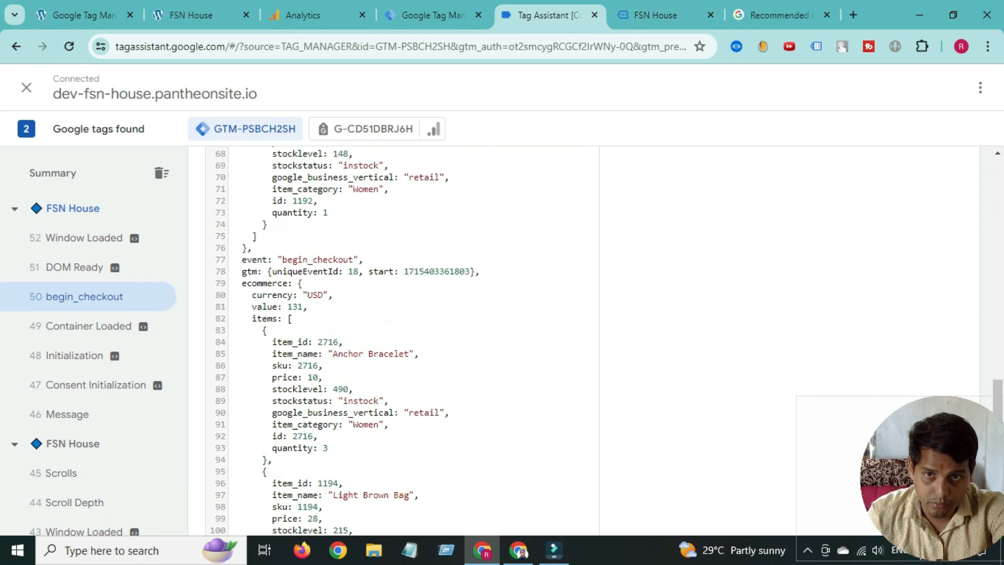
scroll(398, 340, "up", 1)
scroll(325, 450, "down", 6)
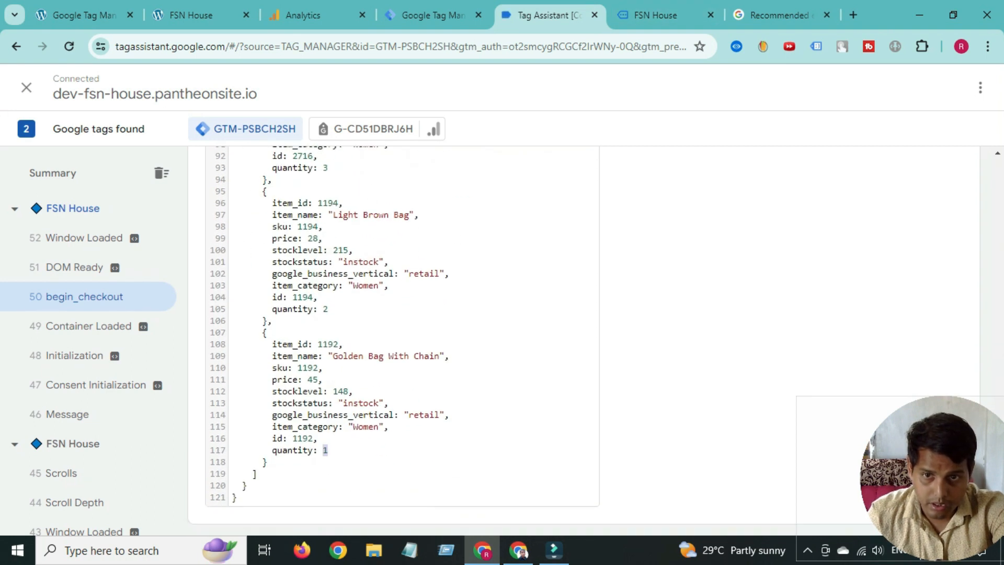
left_click(429, 15)
scroll(570, 324, "down", 8)
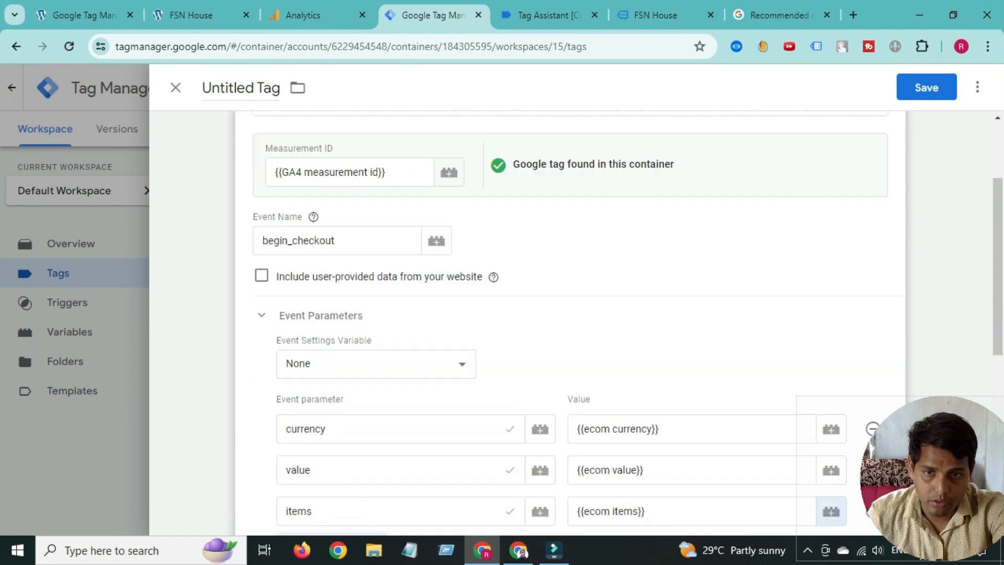
- Start a new Custom Event trigger for the tag
left_click(570, 478)
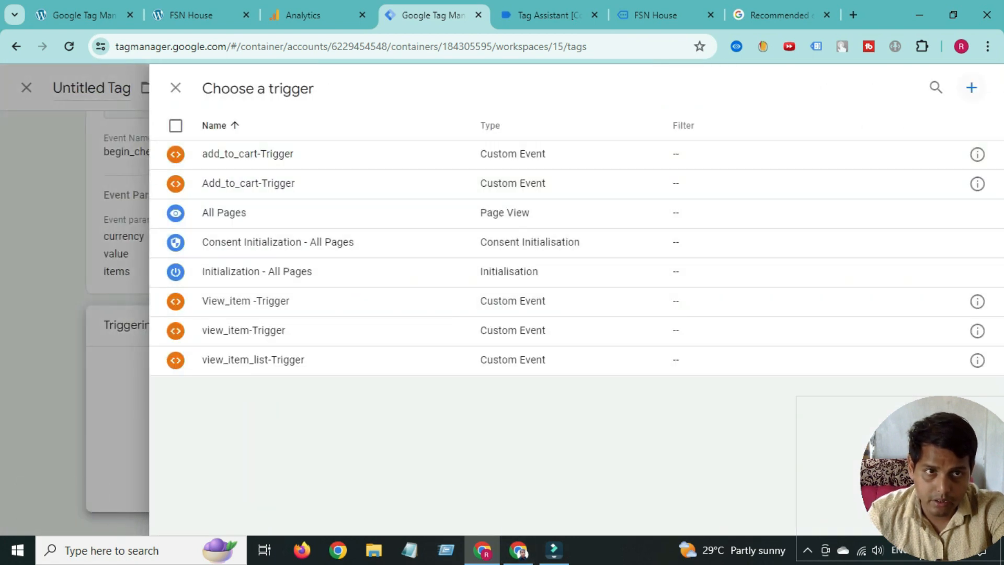
left_click(972, 87)
left_click(659, 277)
scroll(680, 309, "down", 5)
scroll(764, 314, "down", 2)
left_click(619, 347)
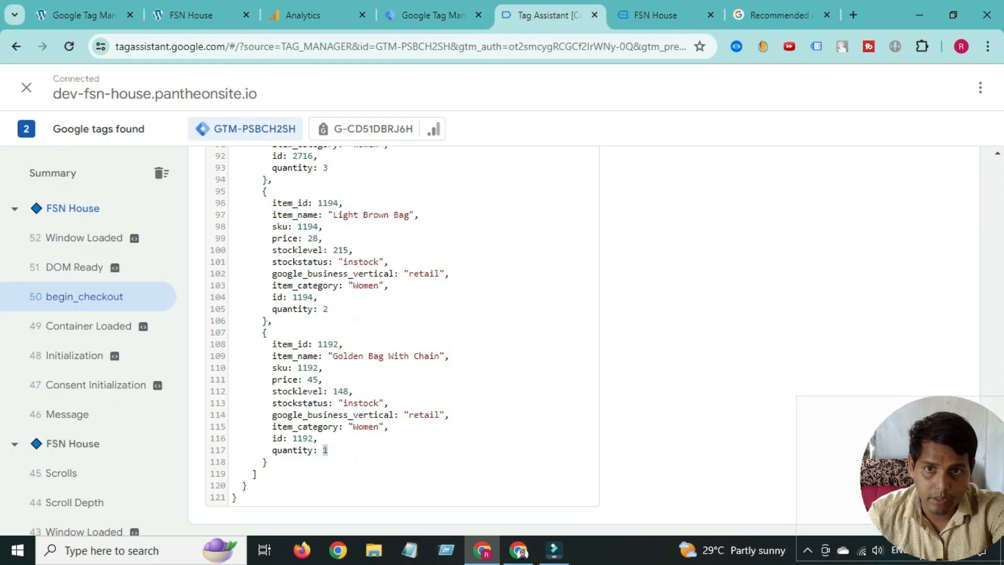
scroll(403, 340, "up", 10)
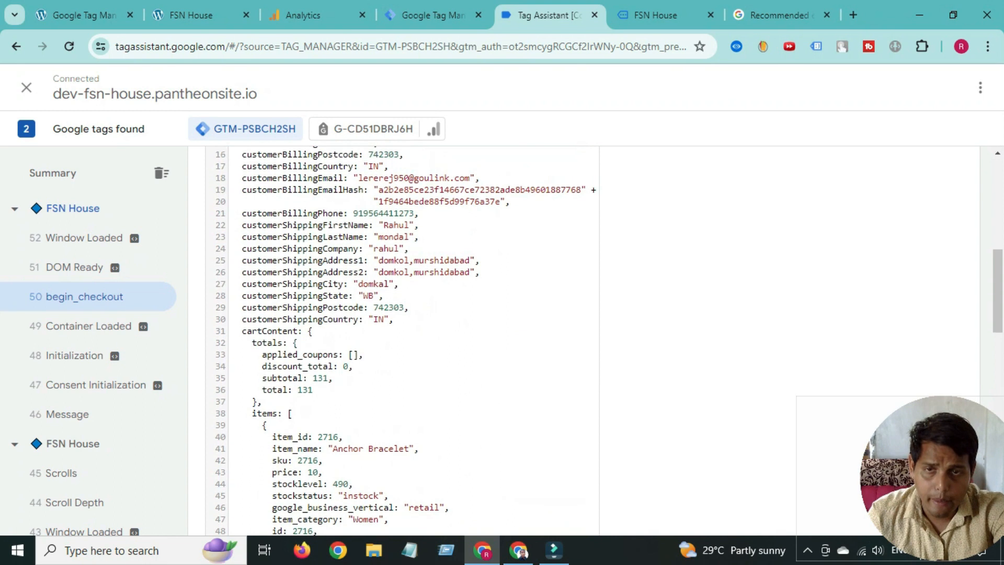
scroll(402, 340, "up", 5)
- Set the trigger's event name to begin_checkout and save it as begin_checkout-Trigger
double_click(361, 261)
left_click(361, 261)
double_click(361, 261)
right_click(354, 262)
left_click(379, 279)
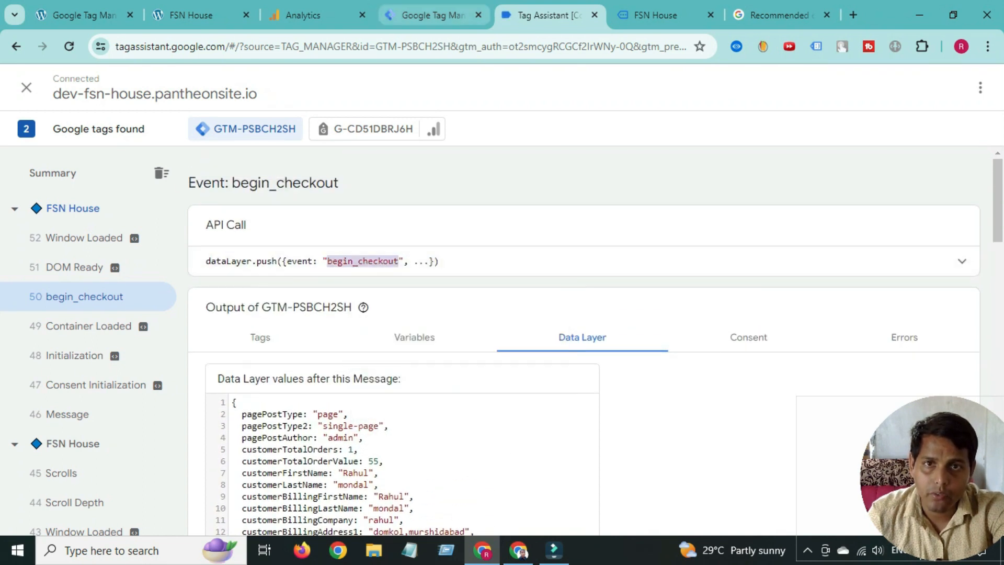
left_click(433, 15)
left_click(359, 296)
right_click(369, 306)
left_click(413, 184)
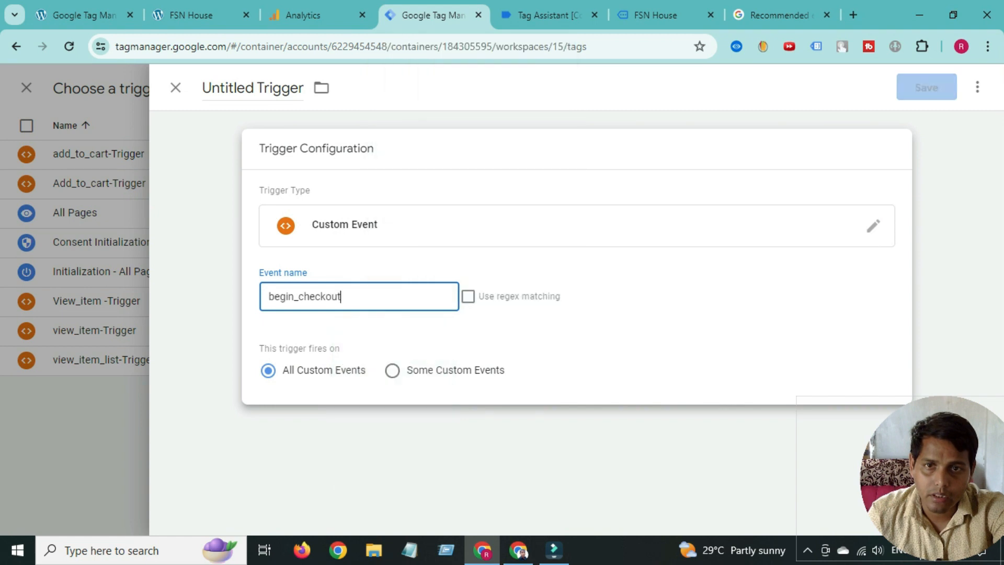
double_click(226, 88)
right_click(225, 85)
left_click(247, 171)
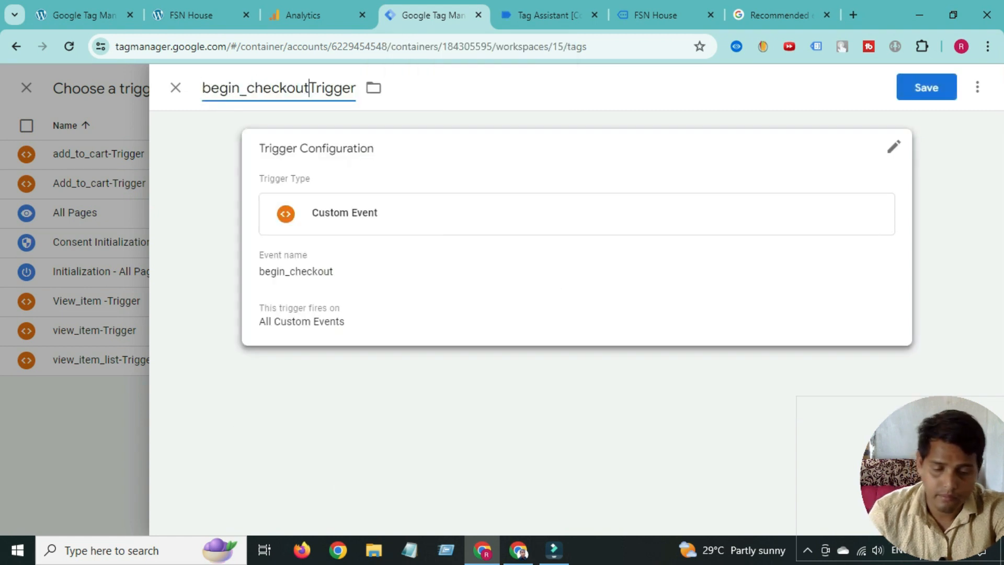
left_click(927, 88)
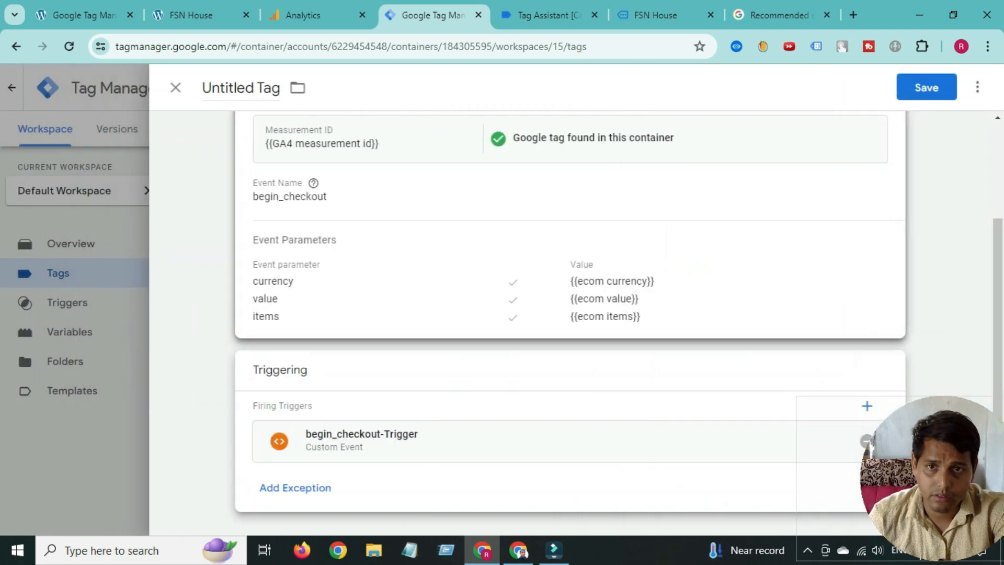
- Rename the tag GA4-begin_checkout-Tag and save it
double_click(219, 87)
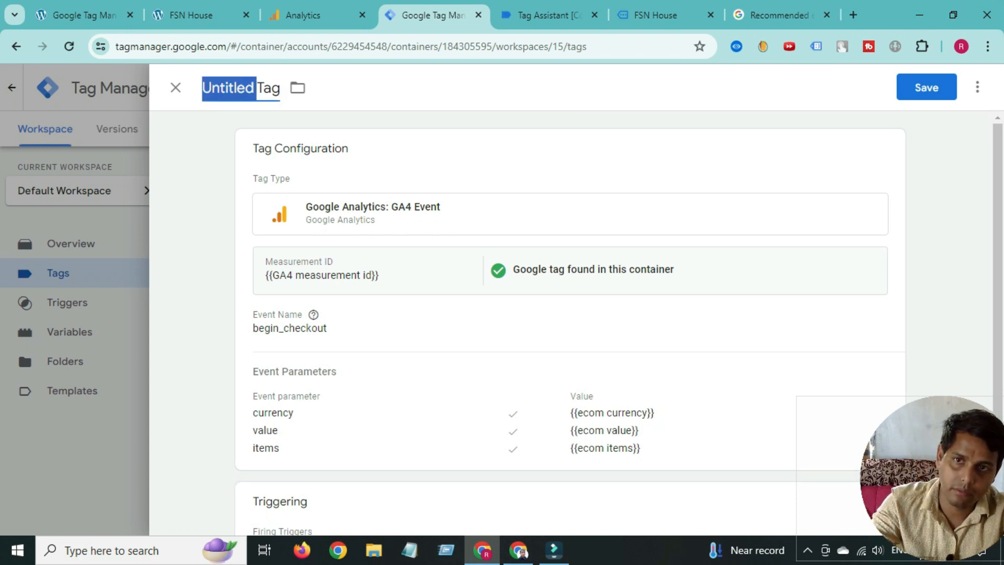
type("G")
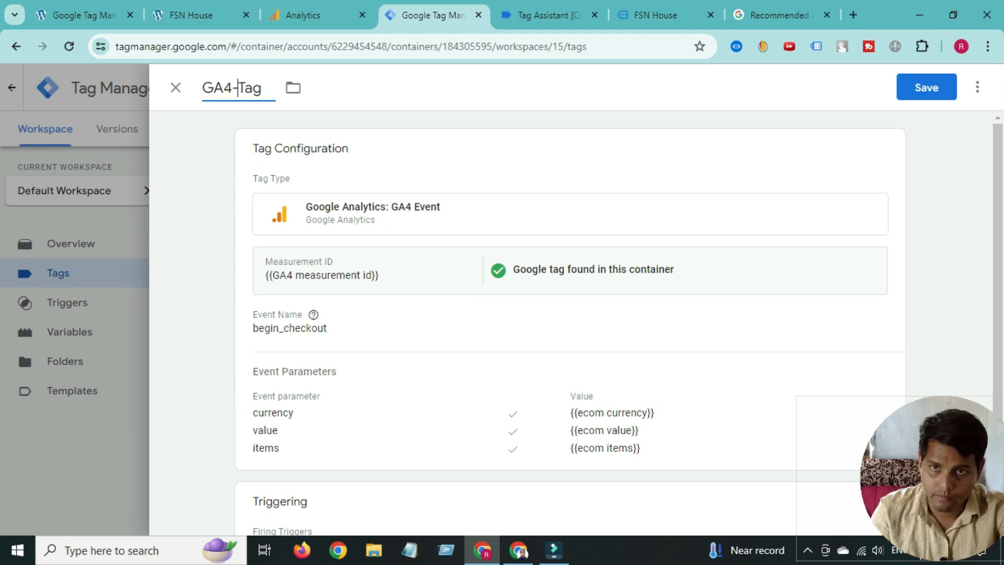
type("A4-")
right_click(238, 87)
left_click(291, 234)
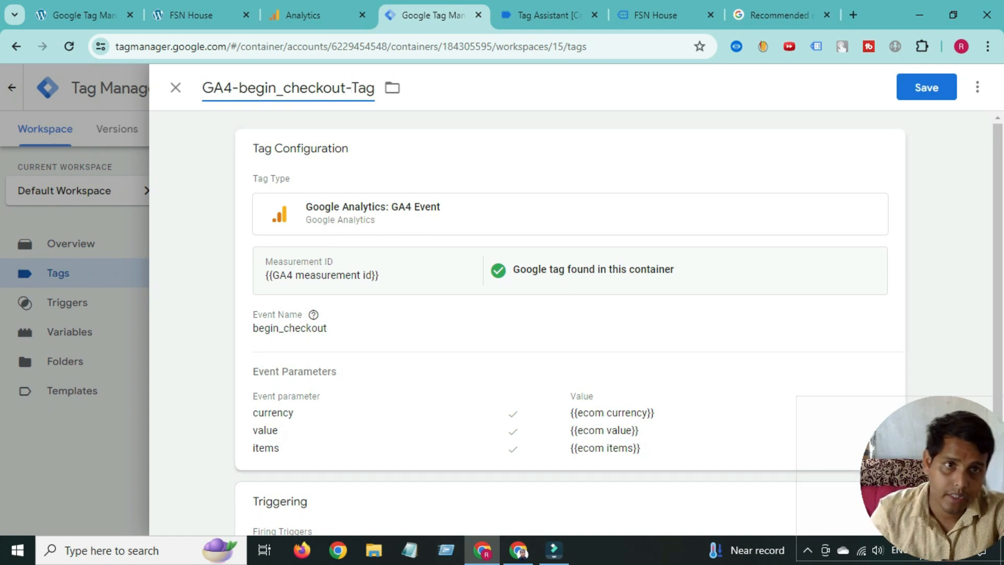
left_click(926, 87)
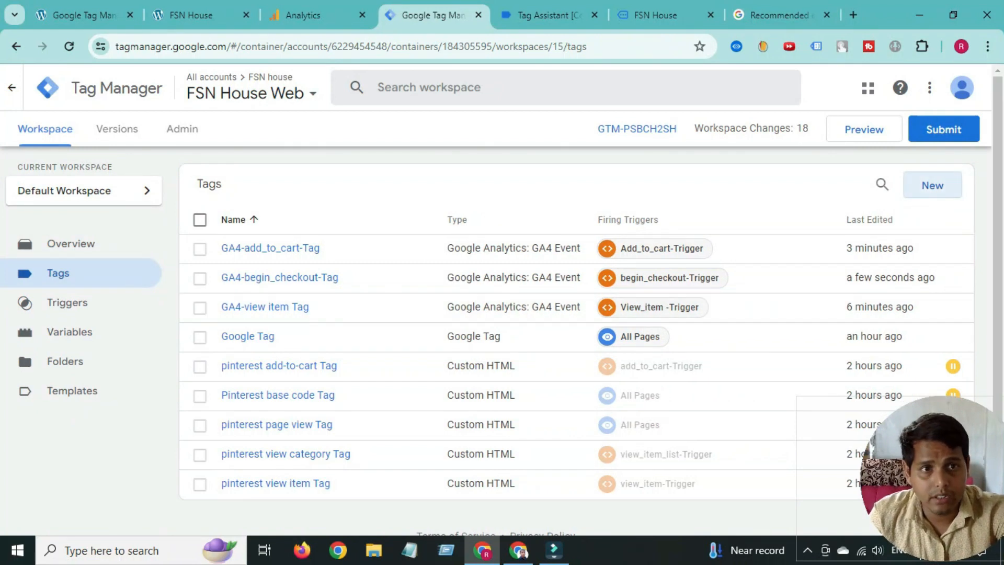
left_click(933, 185)
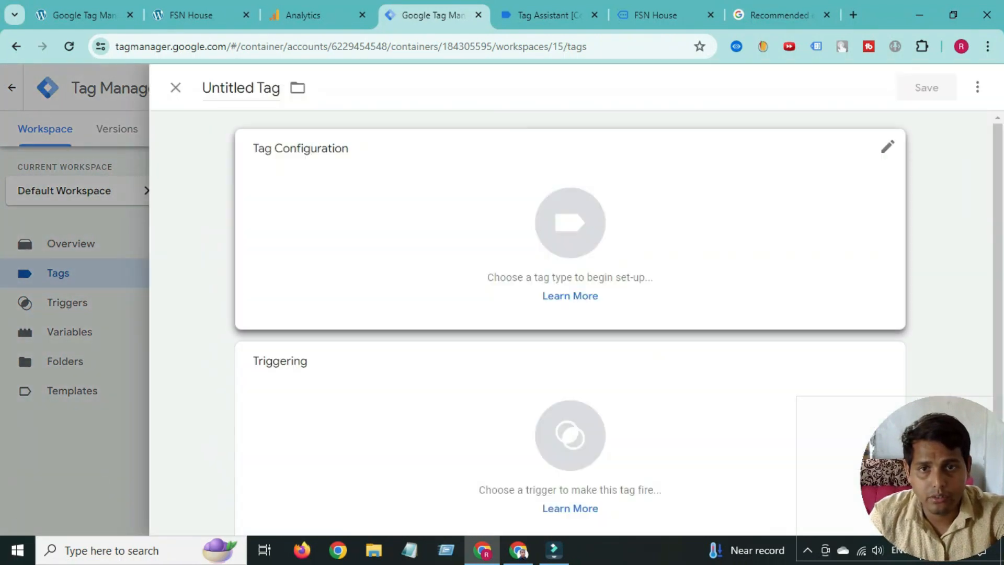
- Make the new tag a GA4 Event using {{GA4 measurement id}}, then go to the checkout page
left_click(570, 236)
left_click(627, 213)
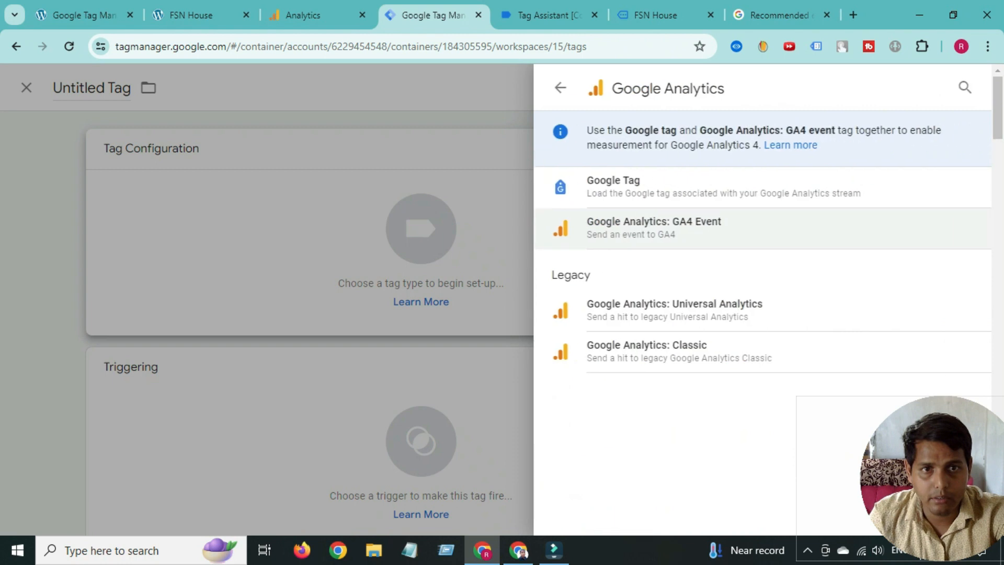
left_click(628, 224)
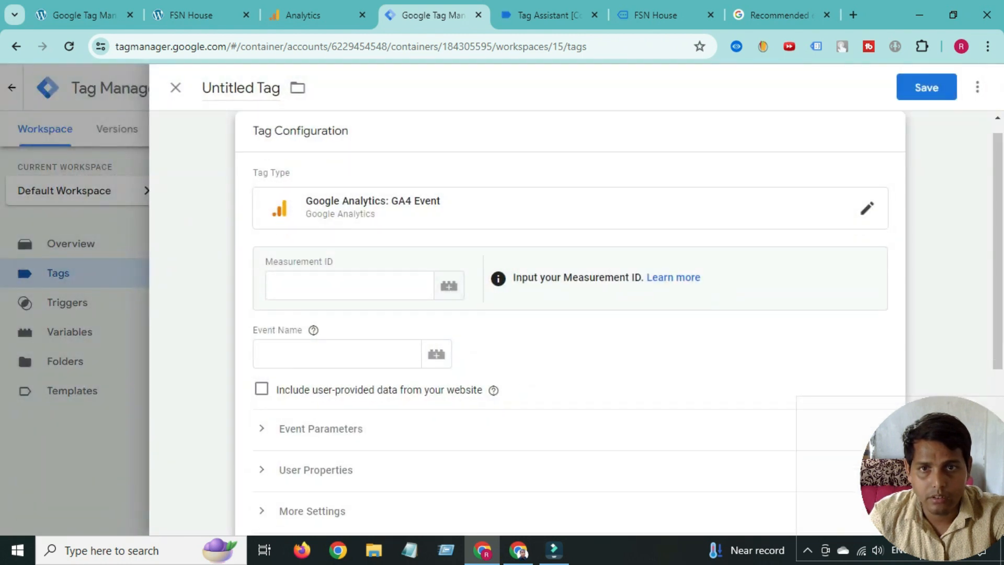
left_click(449, 303)
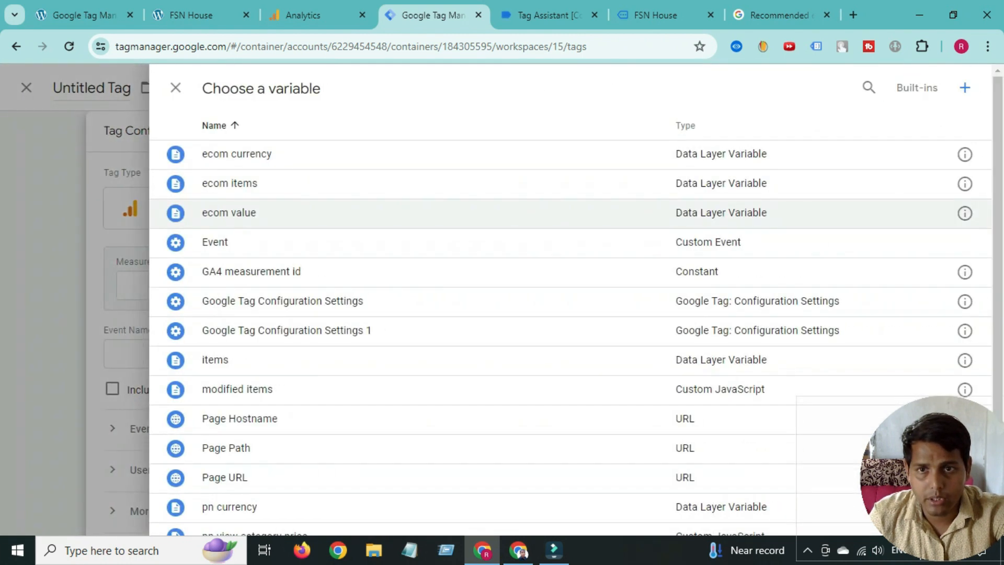
left_click(293, 271)
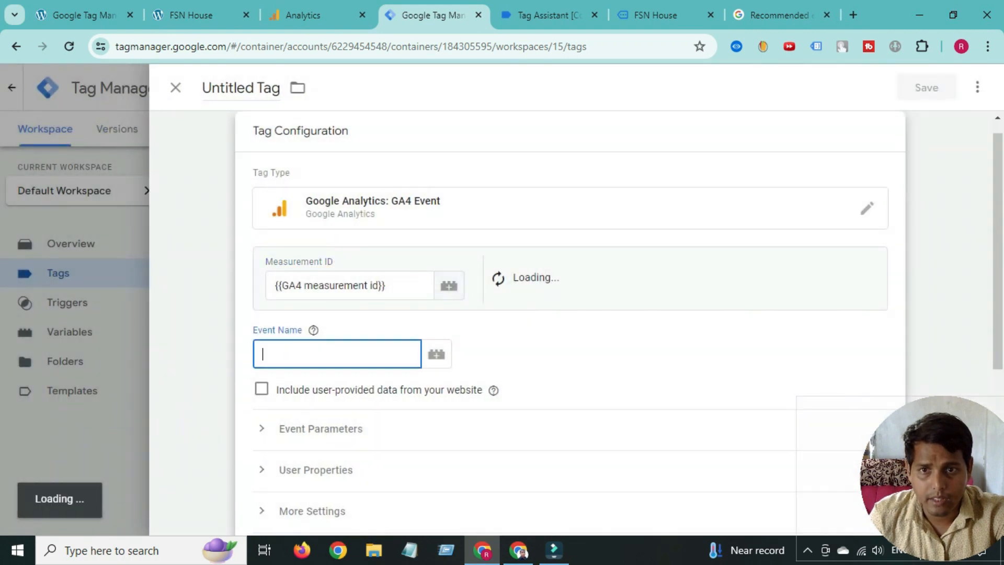
left_click(544, 14)
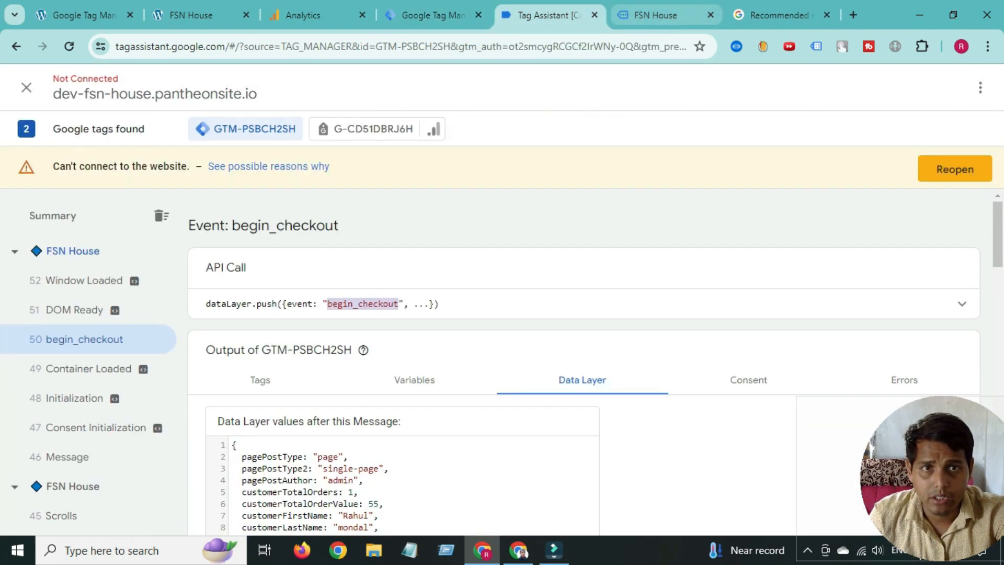
left_click(665, 14)
scroll(680, 225, "down", 6)
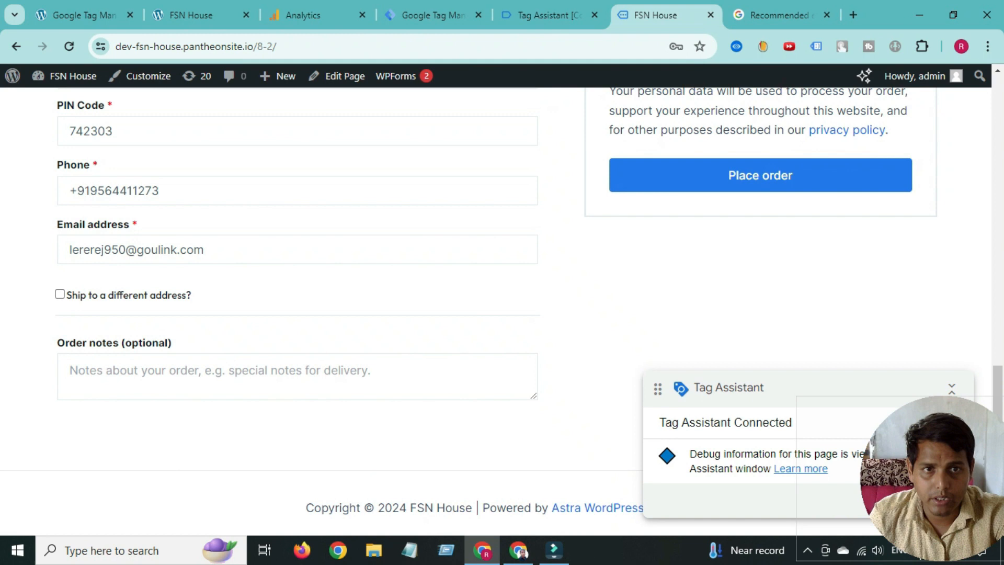
- Place the $131.00 cash-on-delivery test order and return to Tag Assistant
left_click(761, 175)
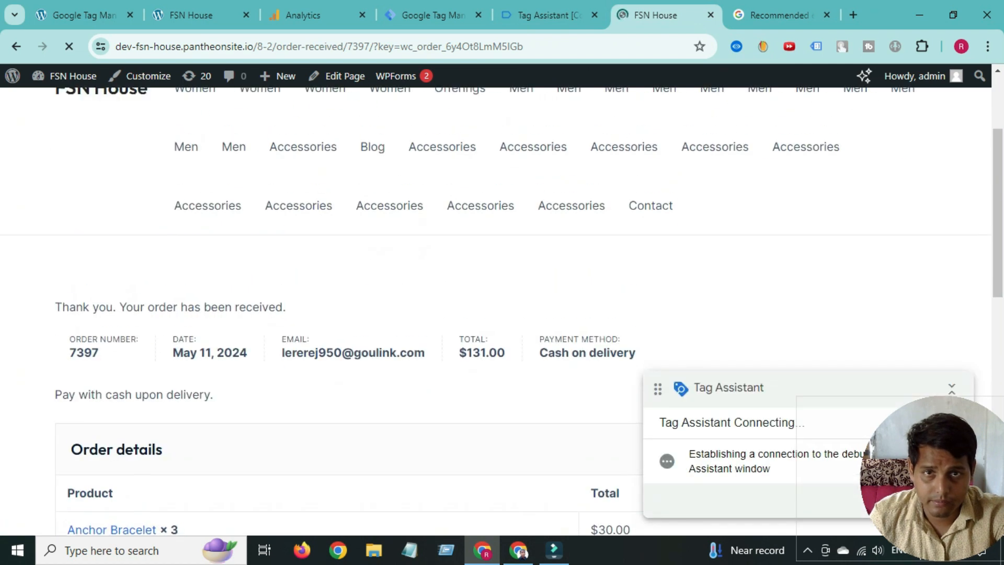
left_click(549, 14)
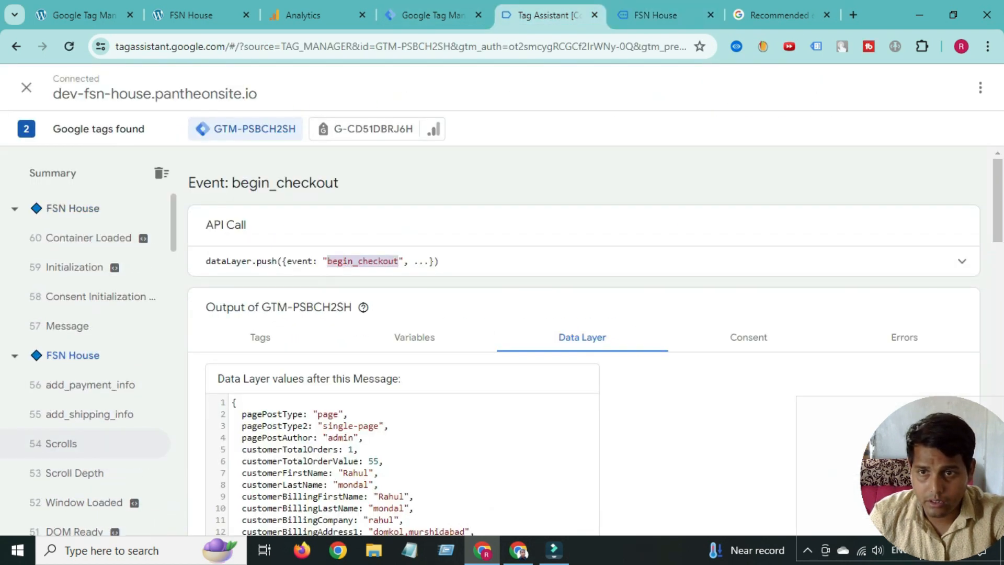
- Check the purchase event's ecommerce data (USD, value 131, three items), then return to the recommended events reference
left_click(68, 297)
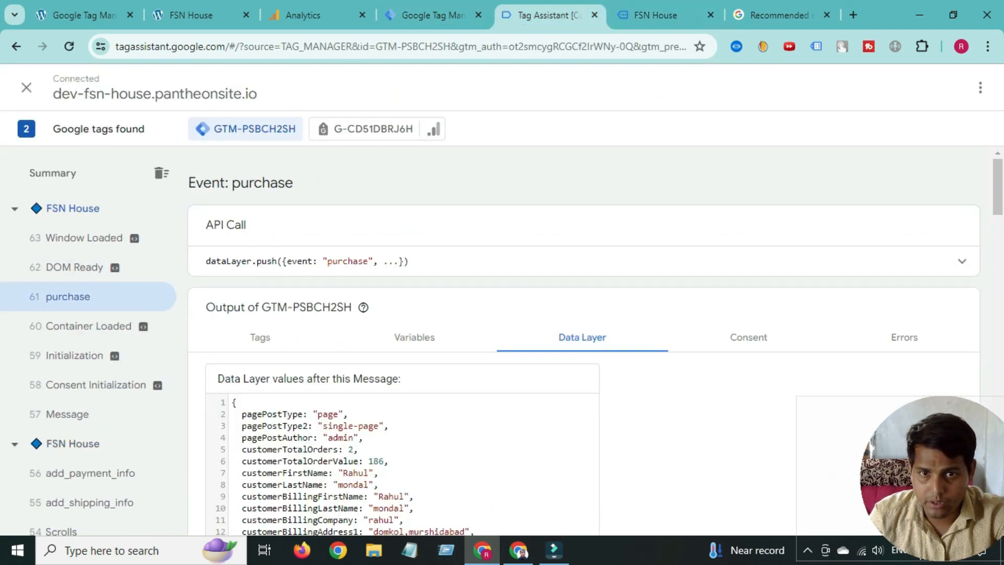
scroll(583, 340, "down", 20)
scroll(583, 340, "down", 15)
scroll(583, 340, "up", 2)
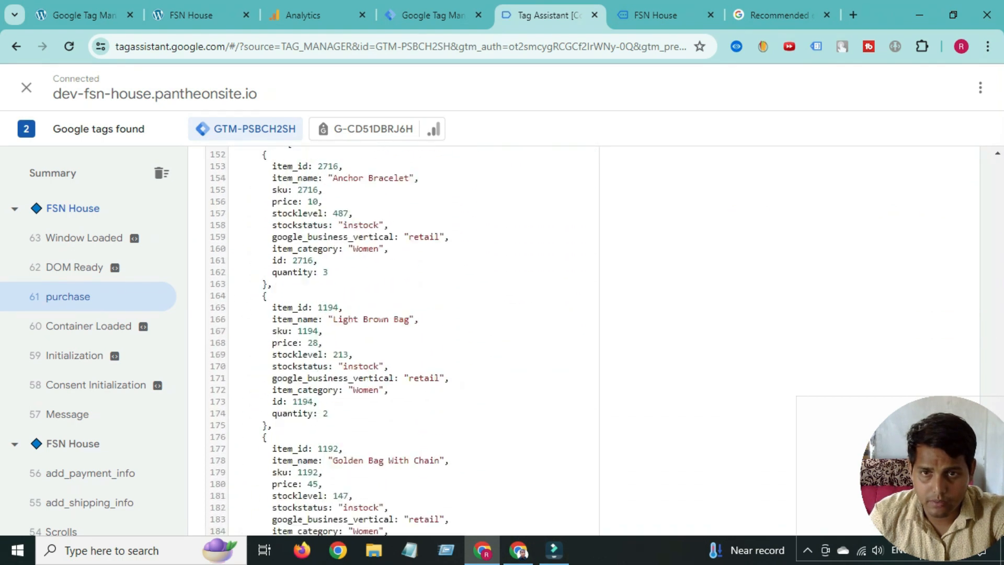
scroll(397, 340, "up", 5)
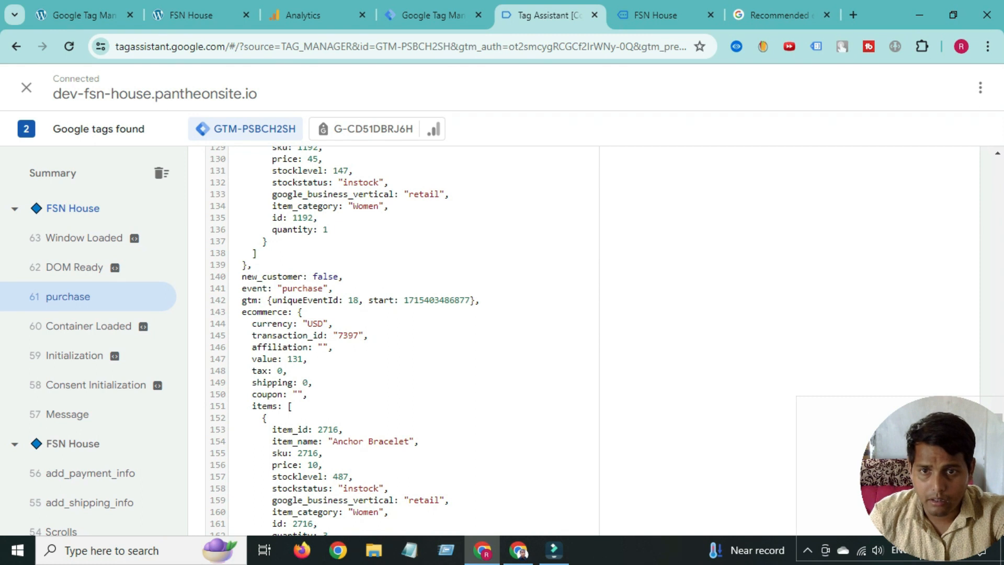
left_click(656, 15)
left_click(780, 15)
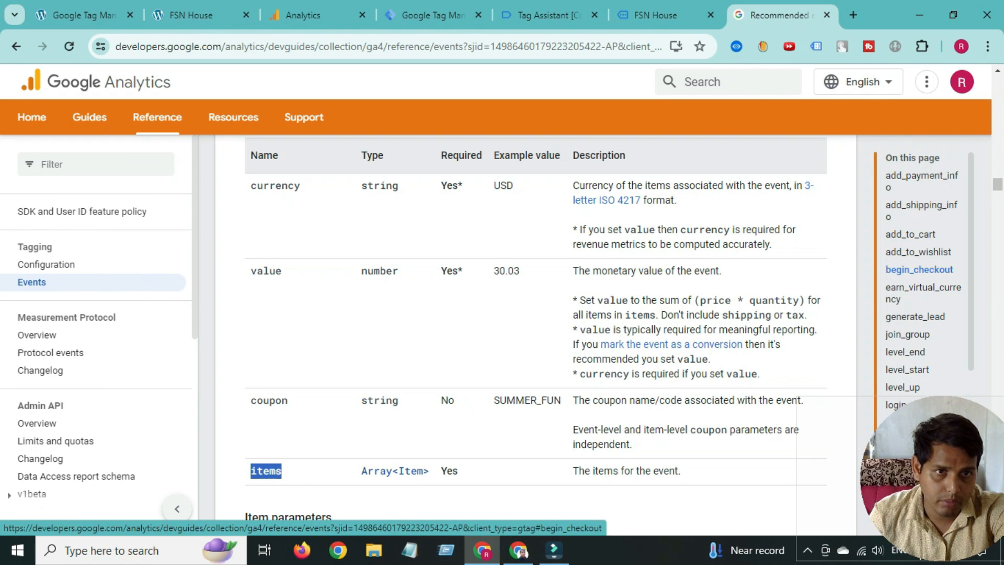
- Find the purchase event documentation and copy the currency parameter name
scroll(910, 202, "down", 4)
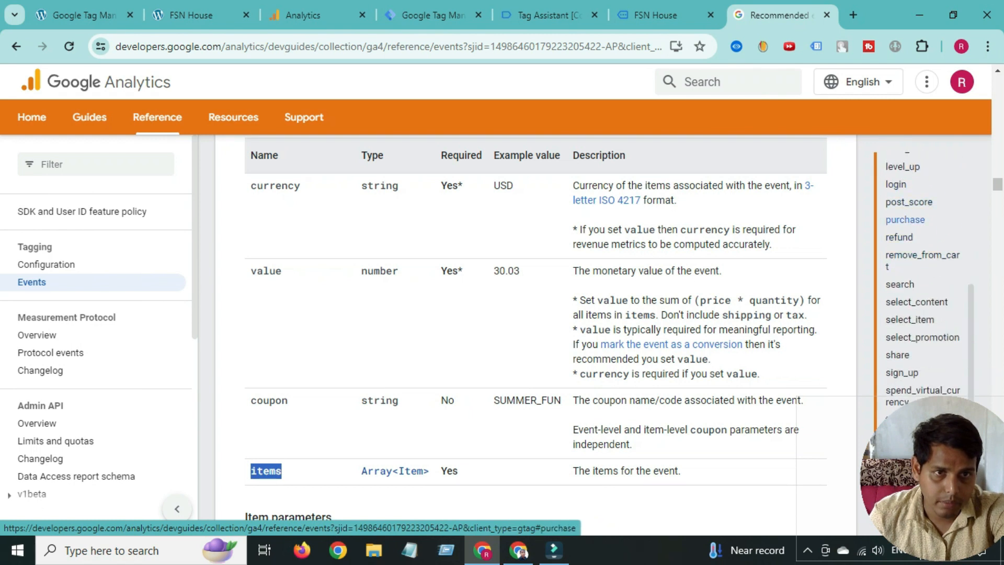
left_click(906, 220)
scroll(535, 324, "down", 3)
scroll(536, 314, "down", 3)
scroll(536, 314, "up", 6)
double_click(275, 259)
right_click(269, 262)
left_click(285, 276)
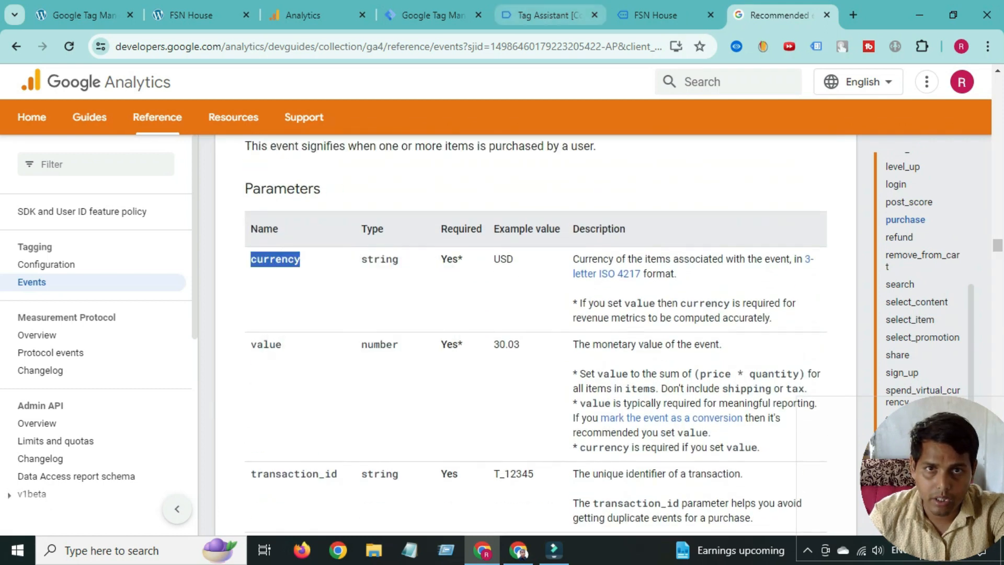
- Add a first event parameter named currency in the GA4 Event tag
left_click(549, 15)
left_click(433, 14)
scroll(571, 313, "down", 1)
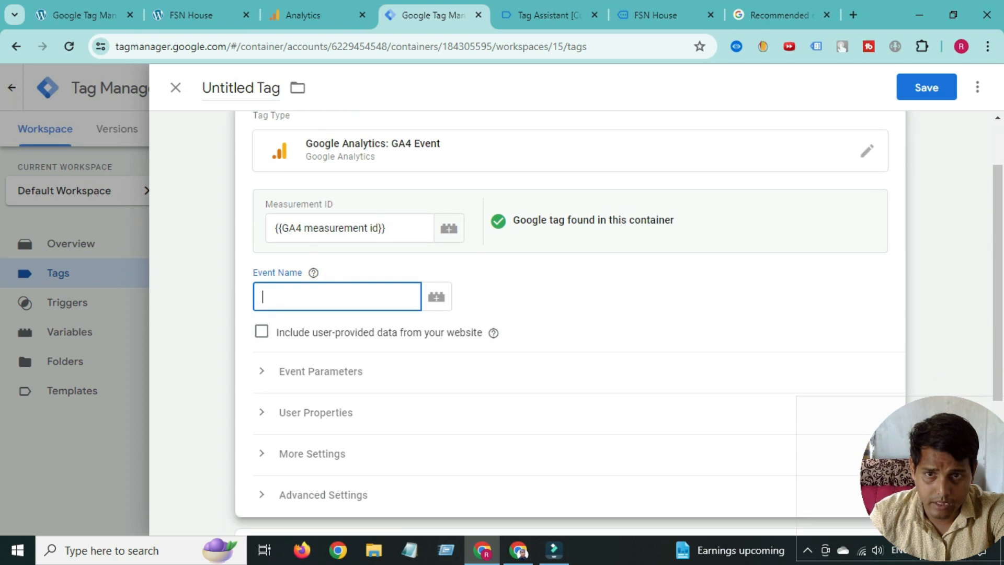
left_click(320, 355)
left_click(332, 462)
left_click(330, 469)
right_click(329, 469)
left_click(355, 307)
- Set the tag's Event Name to purchase, copied from the reference page
left_click(337, 280)
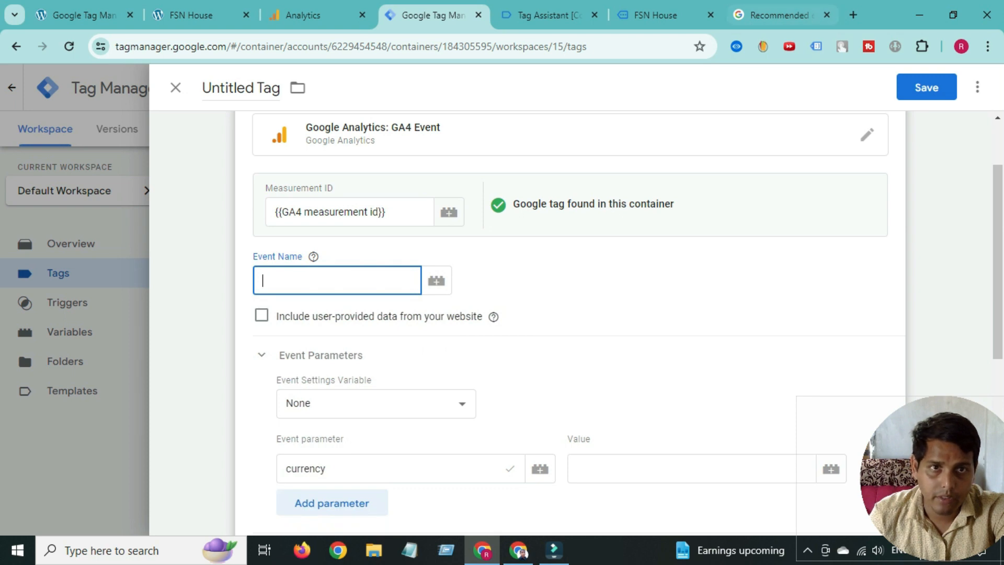
left_click(780, 15)
scroll(536, 335, "up", 1)
left_click(283, 182)
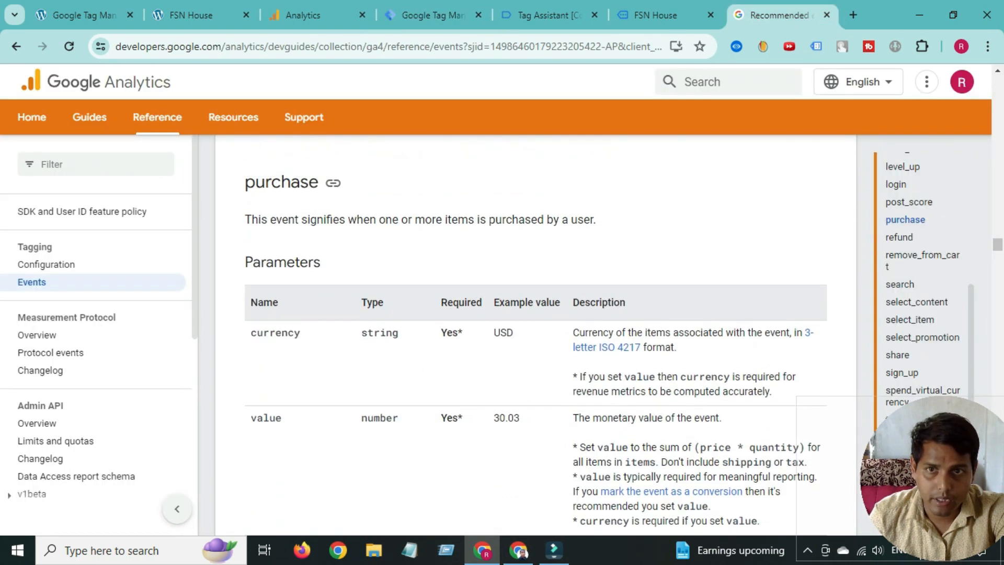
double_click(282, 182)
right_click(273, 188)
left_click(298, 197)
left_click(433, 15)
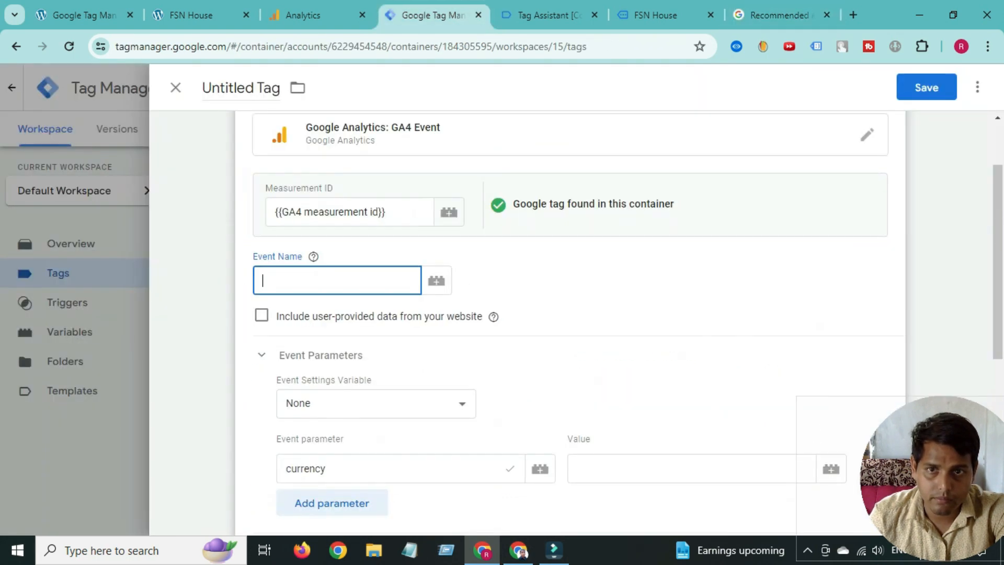
right_click(309, 280)
left_click(336, 170)
- Add several more empty event parameter rows
scroll(337, 170, "down", 5)
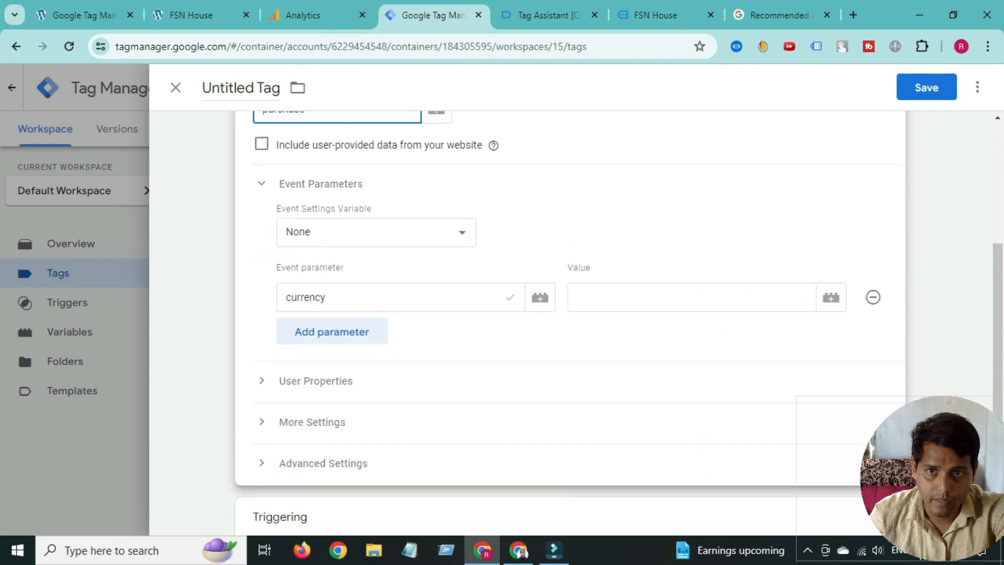
left_click(332, 209)
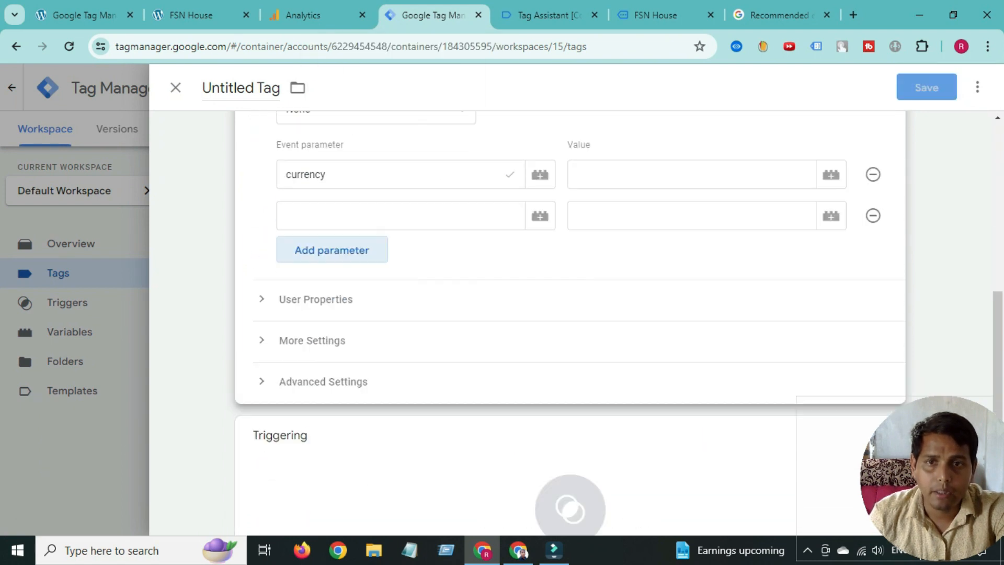
left_click(332, 250)
left_click(332, 291)
left_click(332, 333)
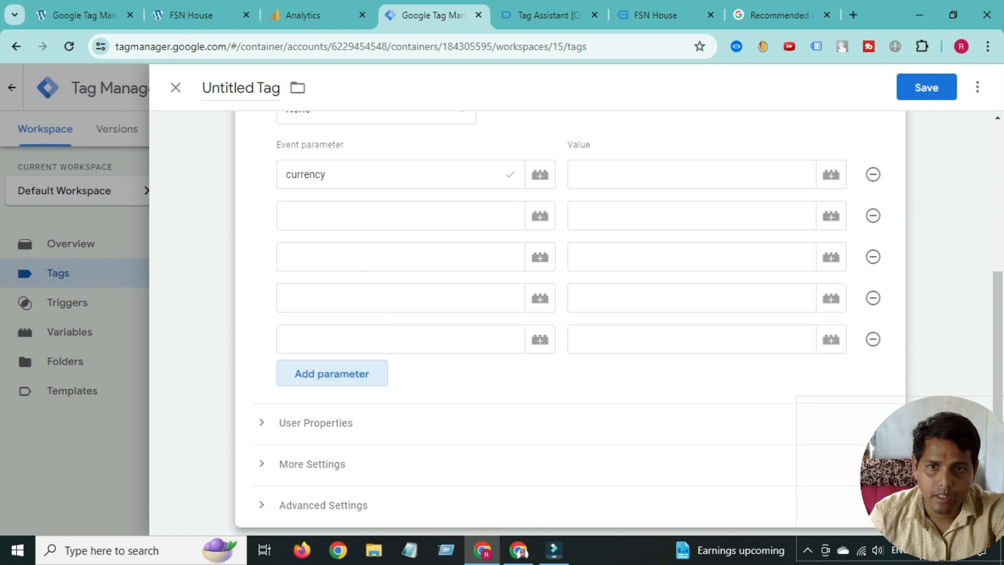
left_click(332, 373)
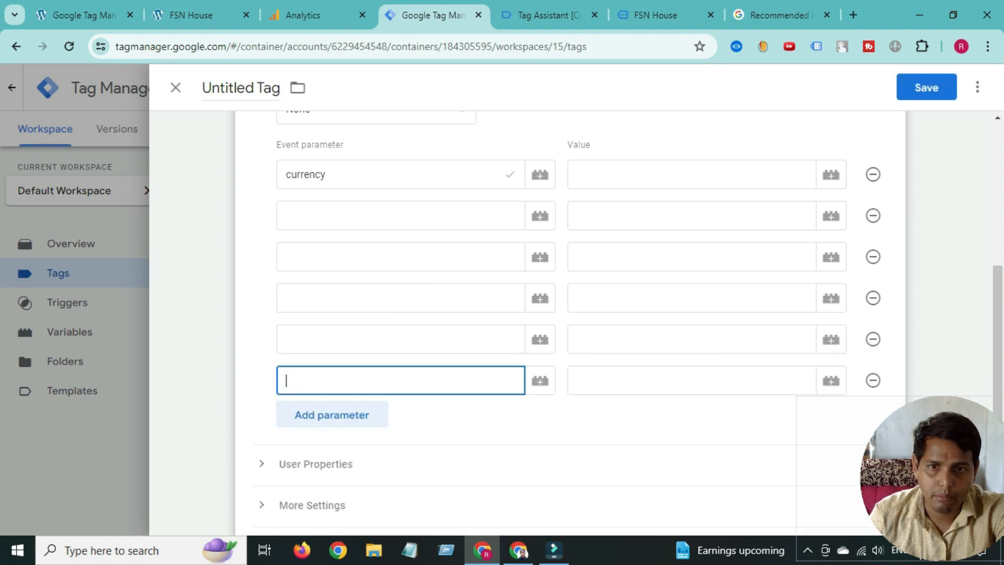
left_click(331, 415)
left_click(331, 455)
- Enter value as the second event parameter name, copied from the purchase reference
left_click(780, 15)
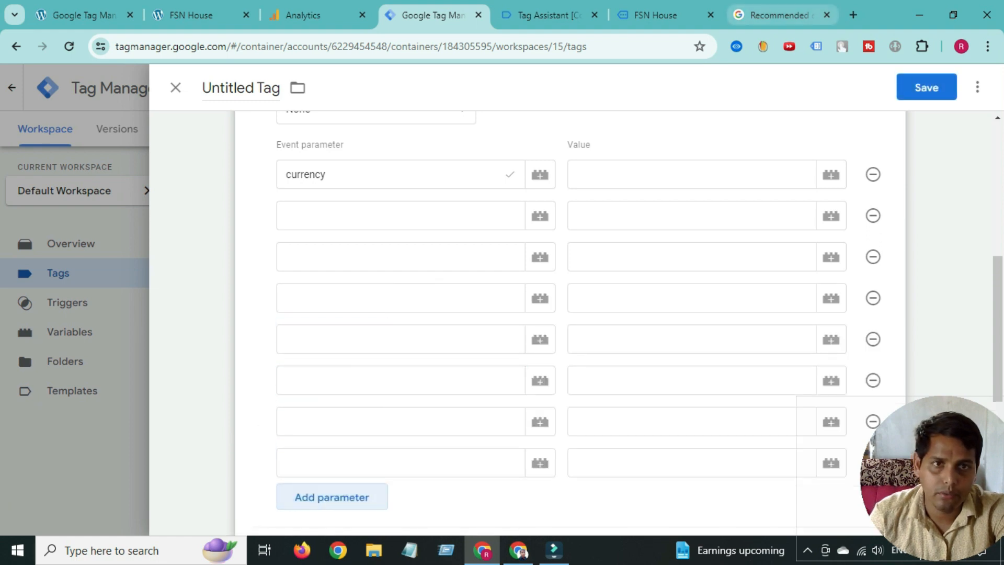
scroll(535, 339, "down", 2)
double_click(266, 344)
right_click(266, 344)
left_click(292, 194)
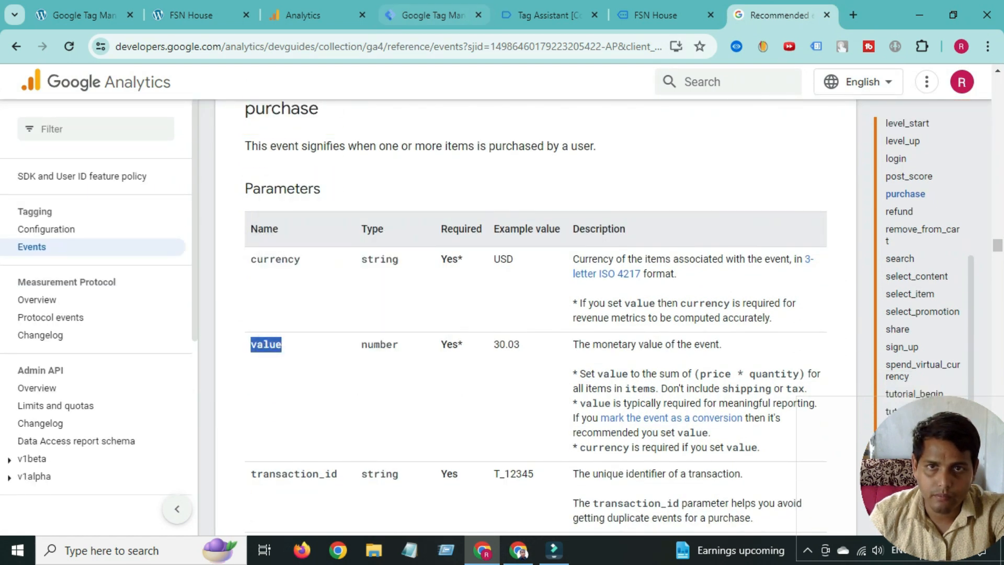
left_click(433, 15)
left_click(331, 216)
right_click(331, 219)
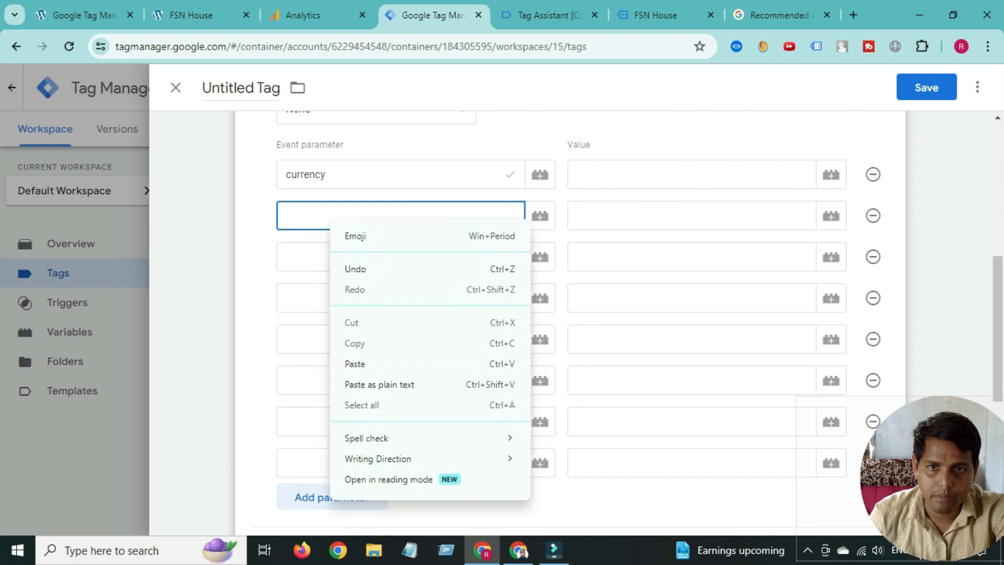
left_click(356, 363)
- Copy transaction_id from the reference for the third parameter row
left_click(334, 256)
left_click(779, 15)
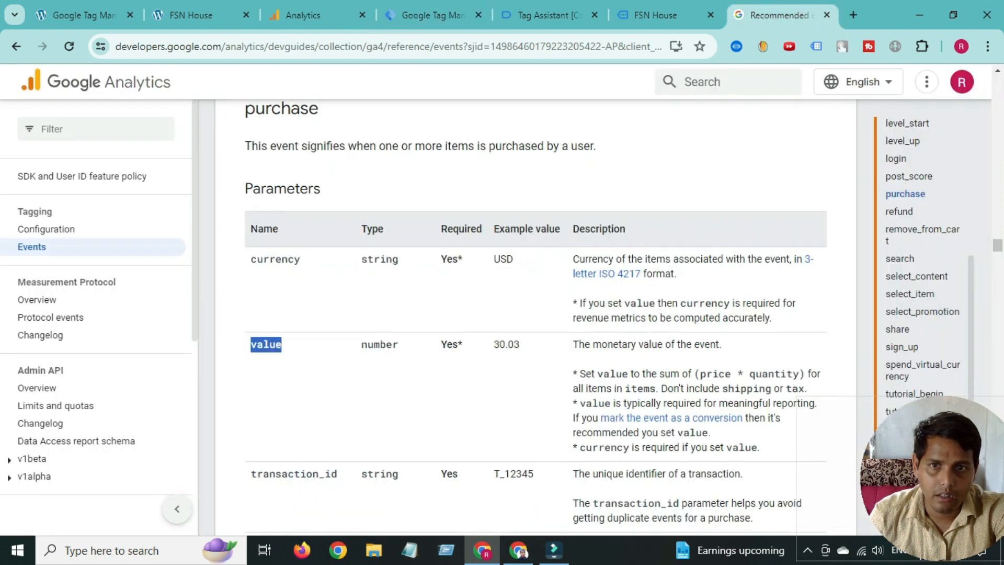
double_click(293, 474)
right_click(279, 481)
left_click(309, 319)
left_click(434, 15)
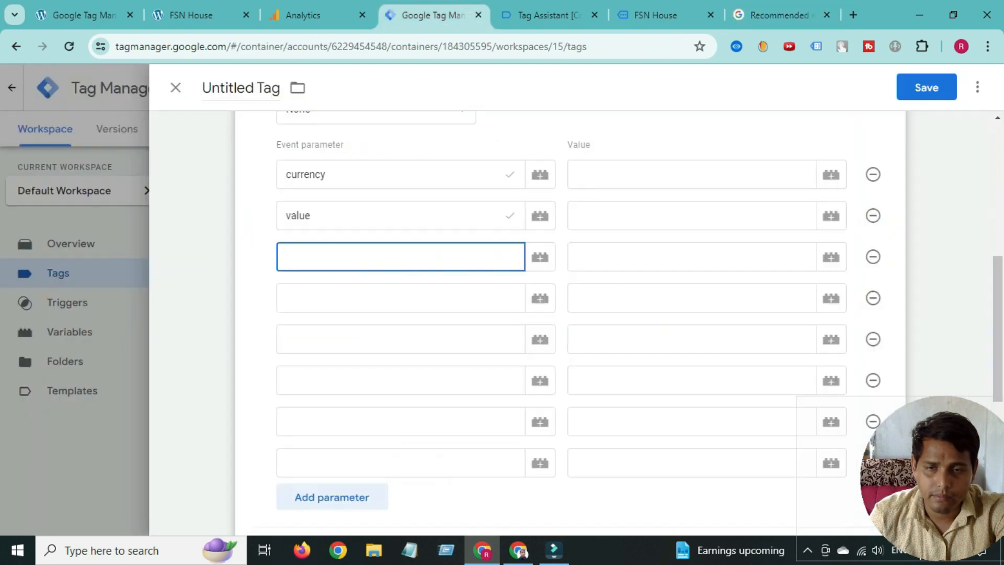
- Fill the third and fourth parameter names with transaction_id and coupon
right_click(316, 259)
left_click(340, 399)
scroll(340, 399, "down", 3)
left_click(293, 151)
left_click(779, 15)
scroll(523, 314, "down", 3)
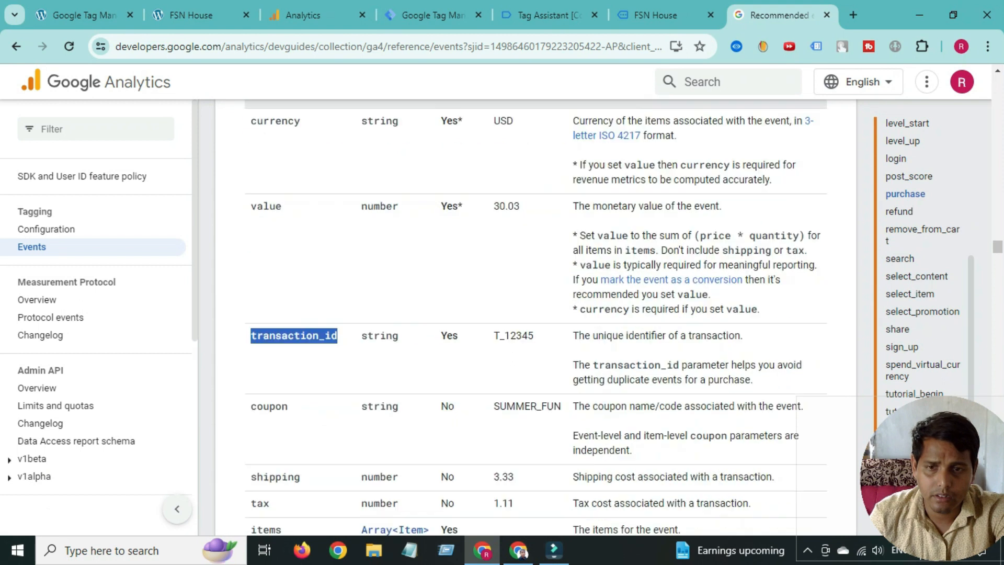
scroll(523, 314, "down", 2)
double_click(269, 324)
right_click(269, 328)
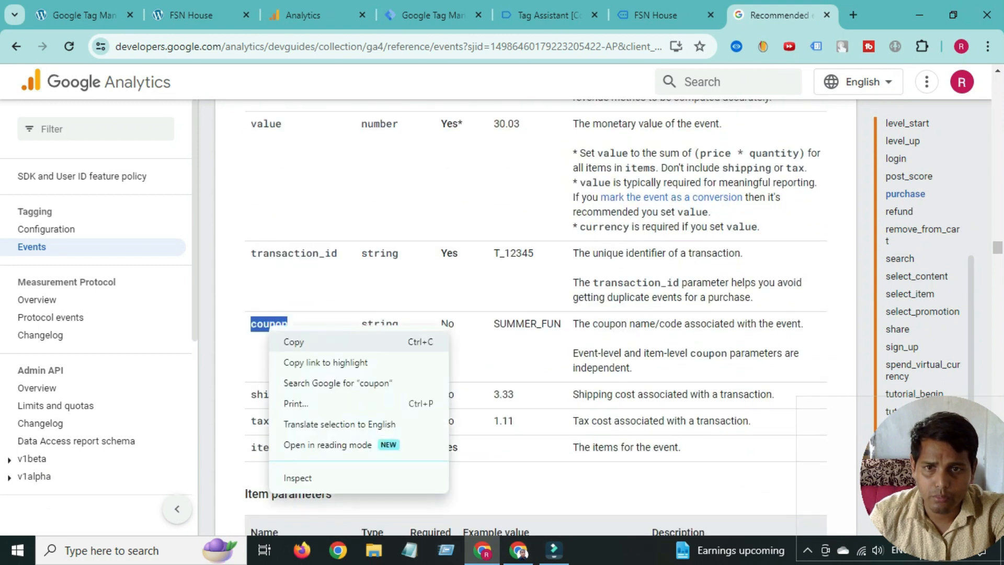
left_click(293, 342)
left_click(433, 15)
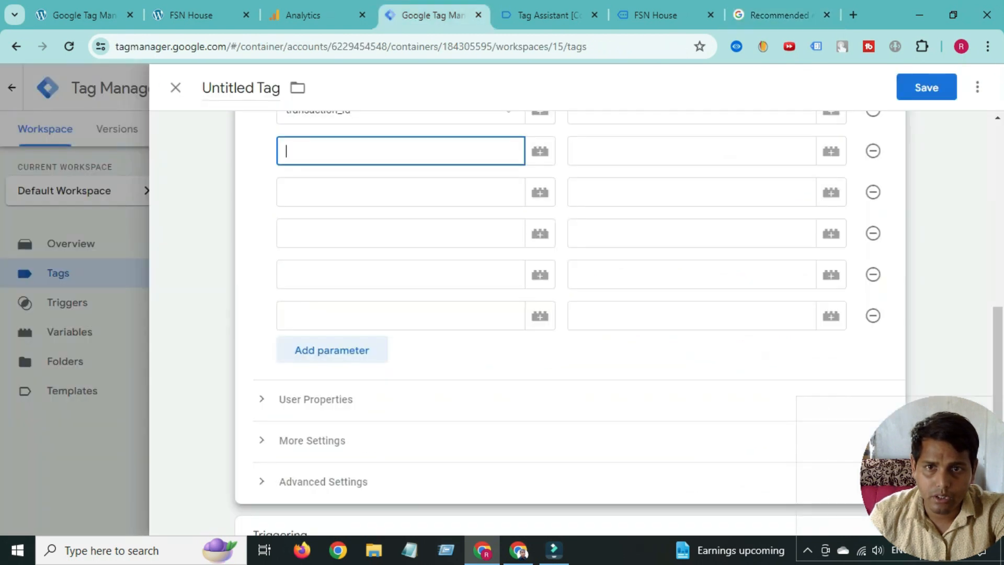
right_click(319, 152)
left_click(344, 294)
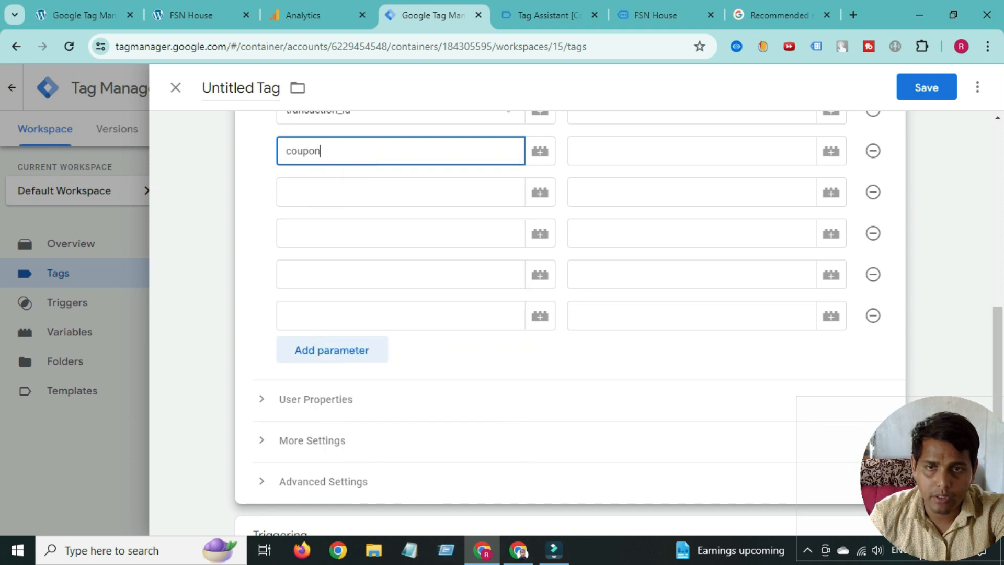
- Add shipping as the next event parameter name
left_click(320, 192)
left_click(779, 15)
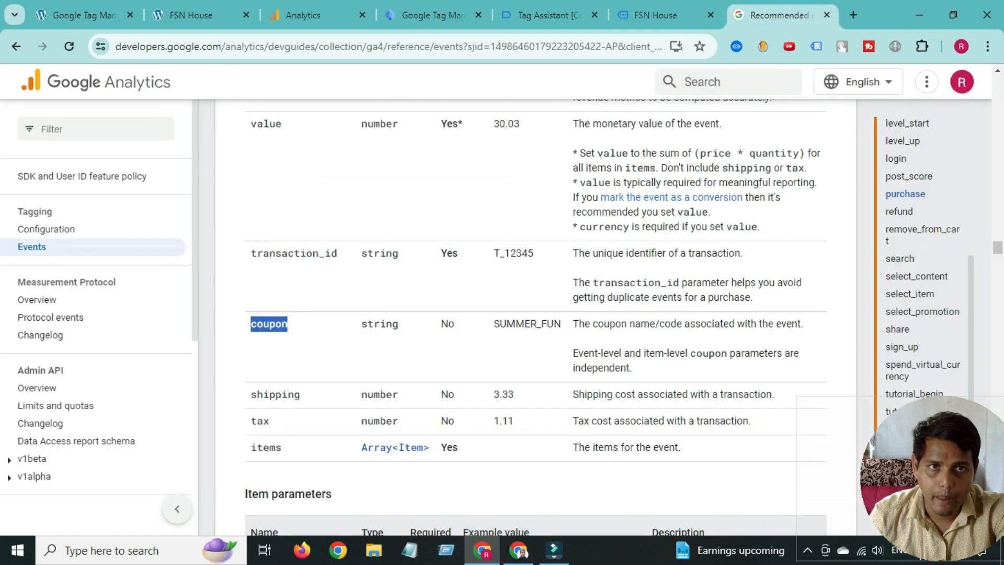
double_click(275, 394)
right_click(281, 399)
left_click(313, 242)
left_click(433, 15)
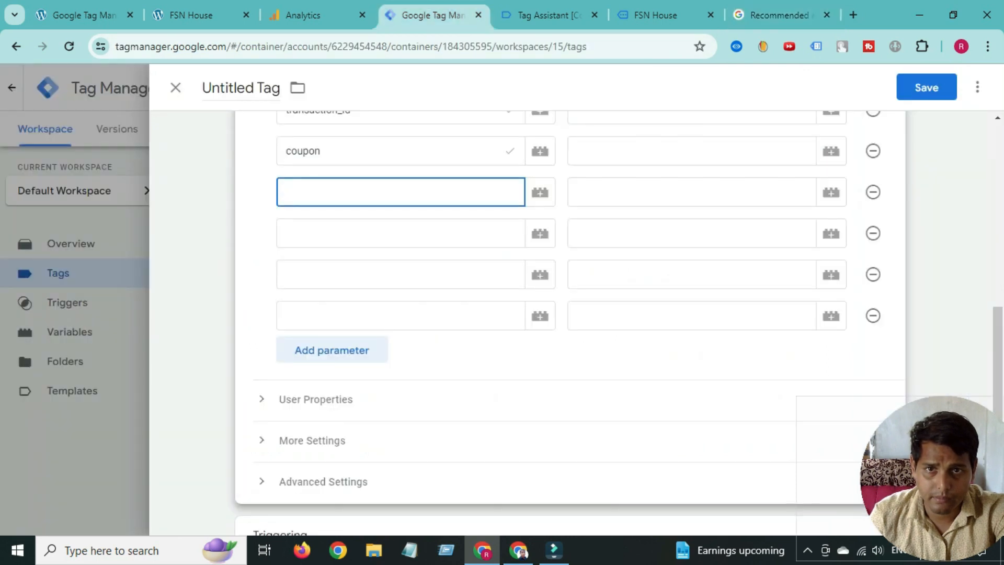
right_click(369, 193)
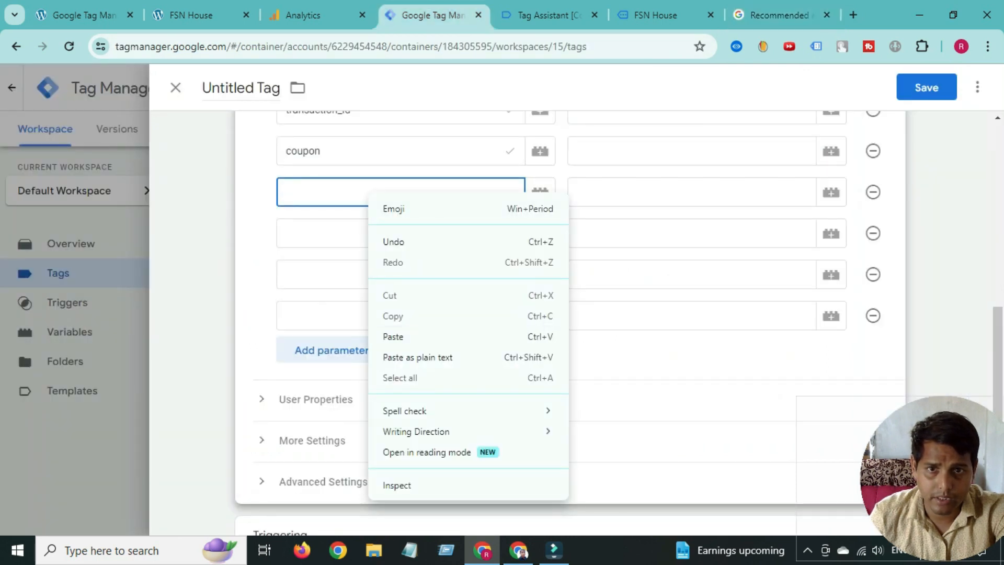
left_click(393, 337)
- Add tax as the next parameter, keeping shipping unchanged despite the suggestions
left_click(779, 15)
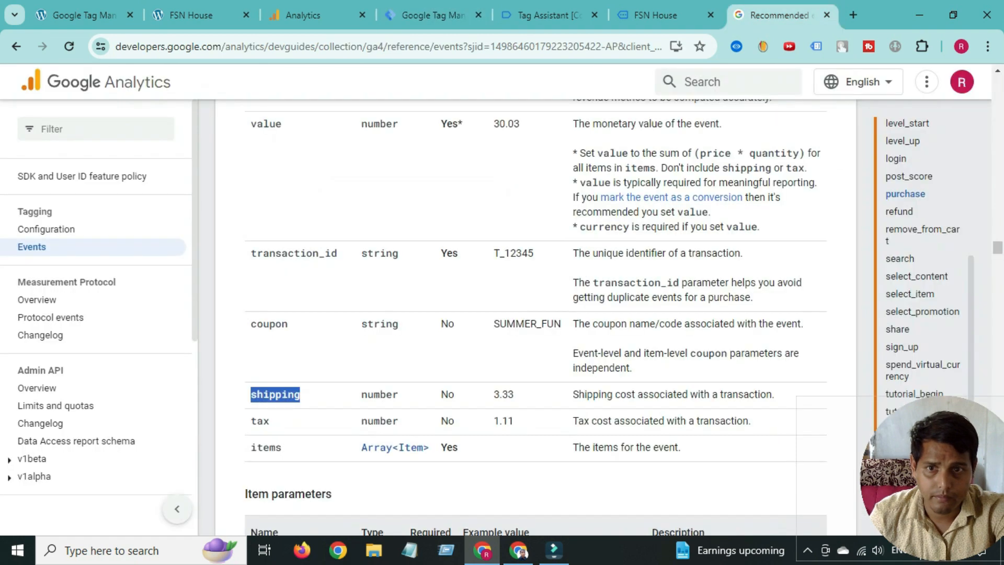
double_click(260, 421)
right_click(265, 416)
left_click(285, 267)
left_click(434, 15)
key("Down")
key("Down")
key("Return")
left_click(316, 236)
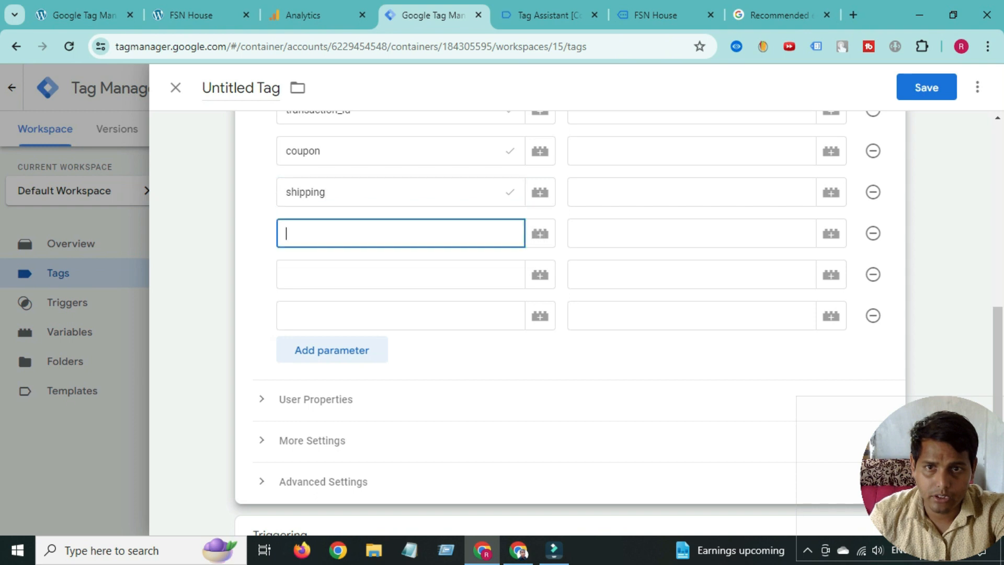
right_click(317, 238)
left_click(345, 378)
- Add items as the final parameter and delete the leftover empty row
left_click(314, 275)
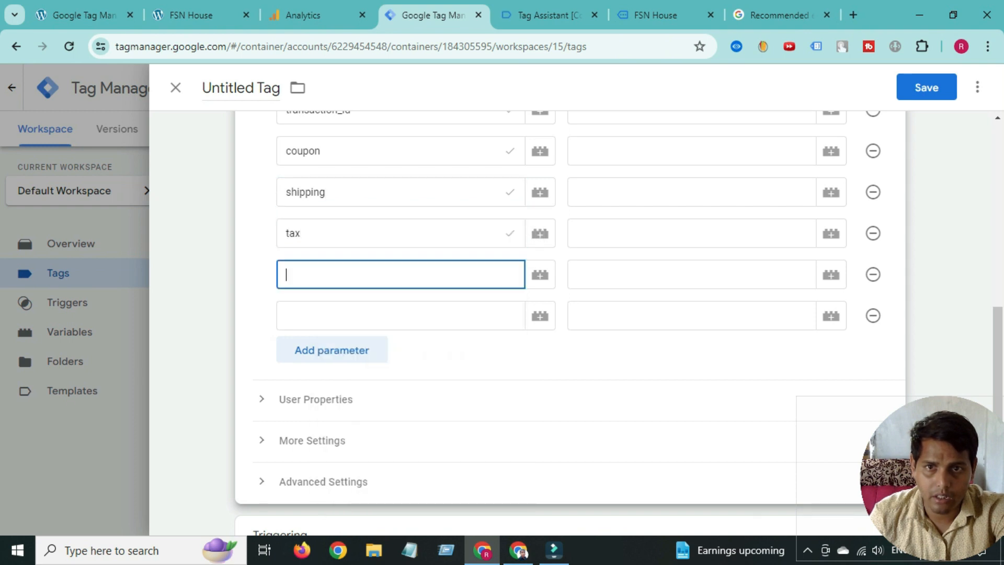
left_click(779, 15)
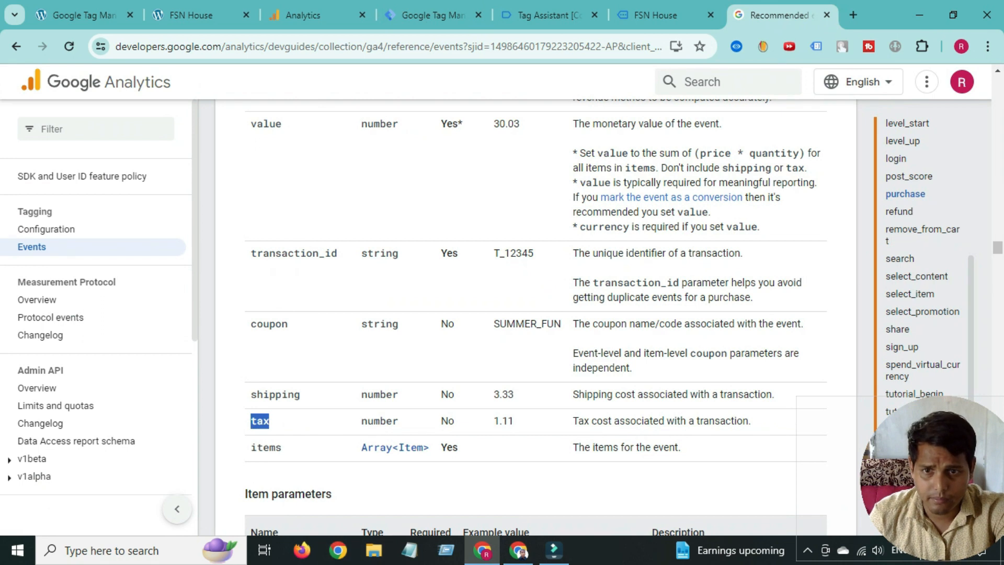
double_click(266, 448)
right_click(268, 444)
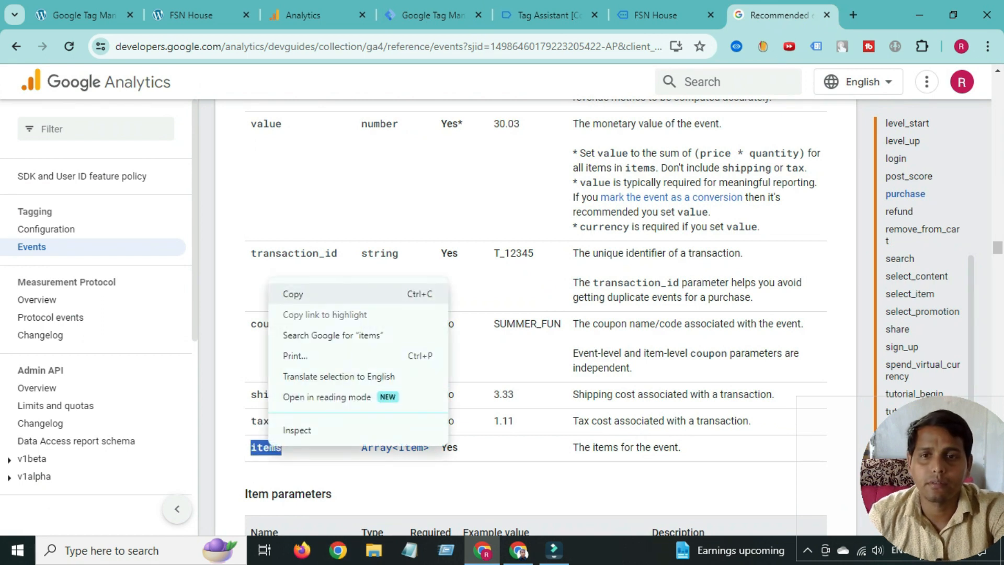
left_click(292, 294)
left_click(549, 15)
left_click(434, 15)
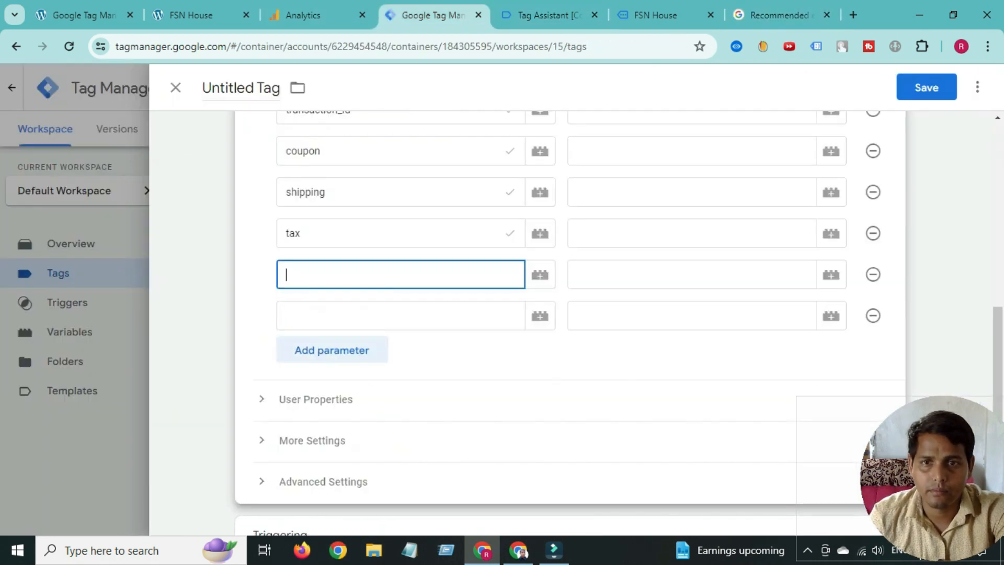
right_click(330, 275)
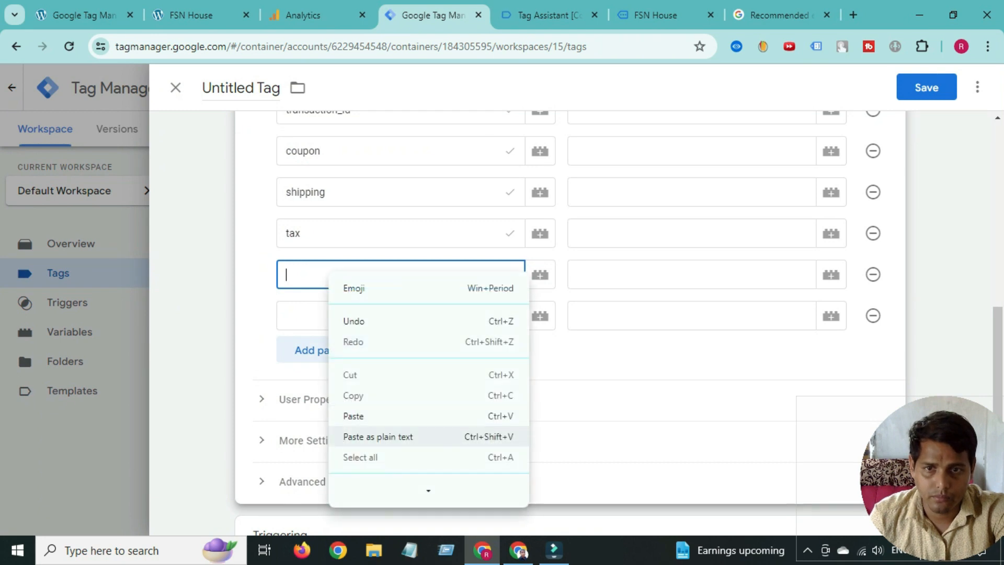
left_click(356, 414)
left_click(873, 316)
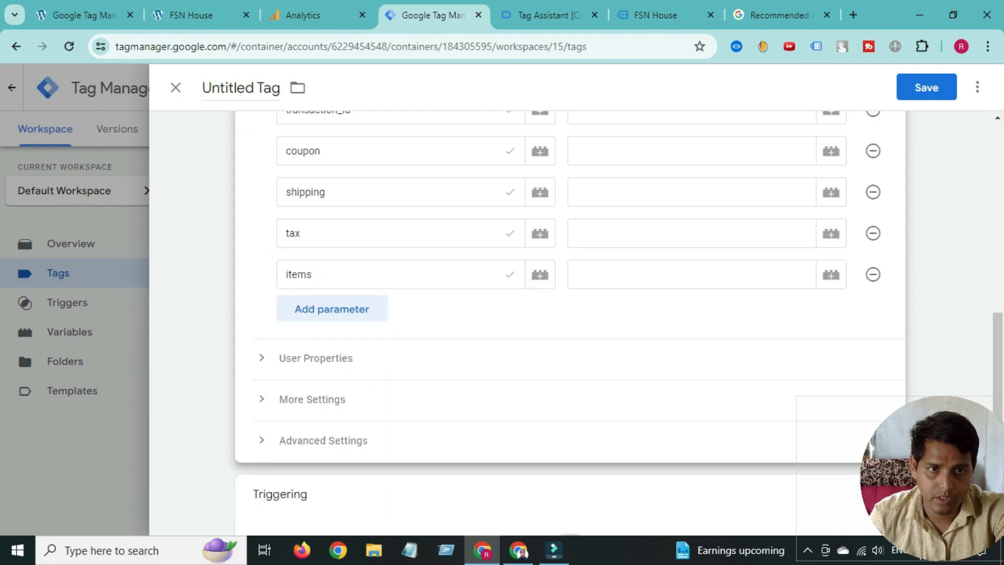
scroll(570, 323, "up", 4)
scroll(873, 173, "down", 3)
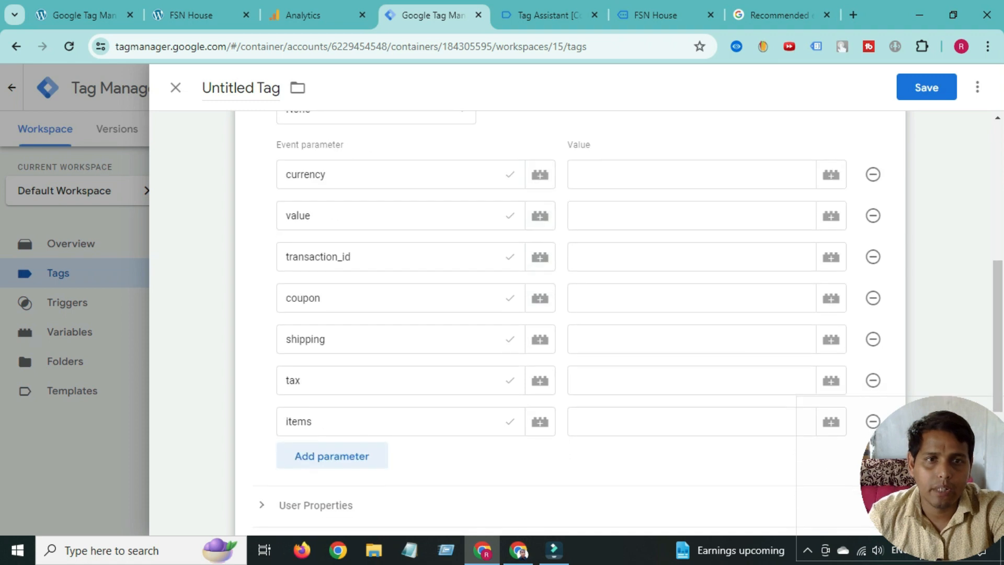
key("ctrl+Tab")
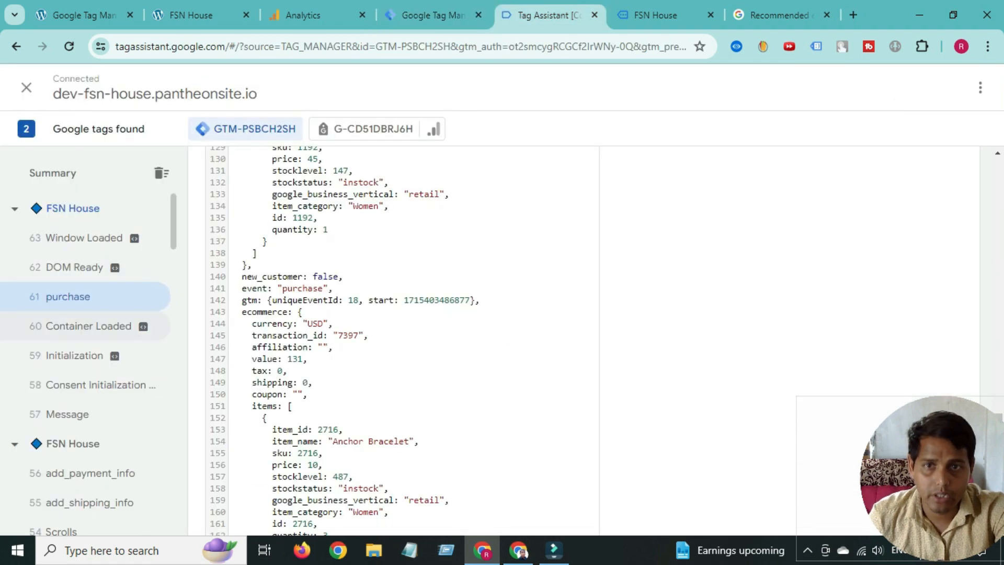
scroll(345, 340, "down", 2)
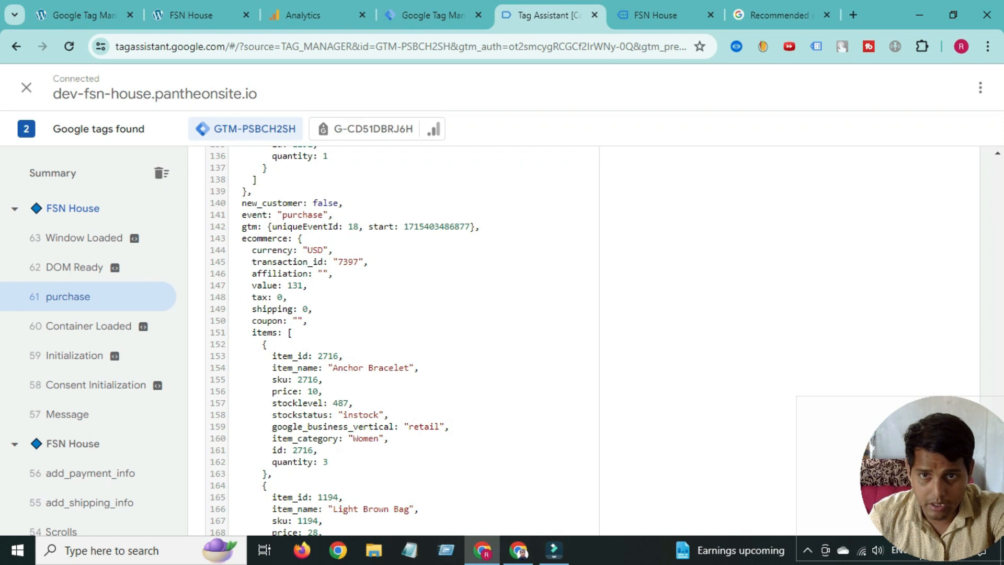
left_click_drag(232, 238, 289, 250)
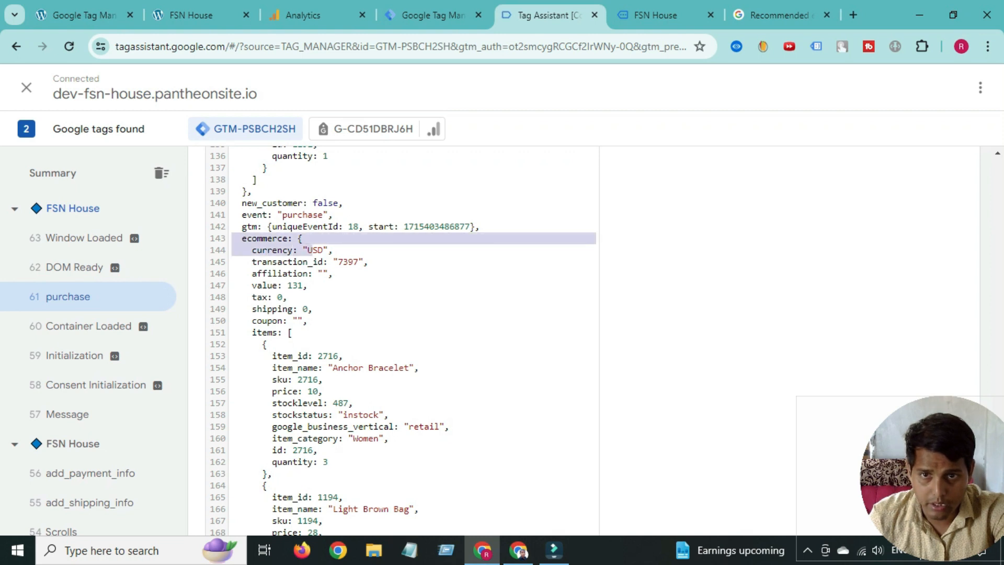
left_click(294, 261)
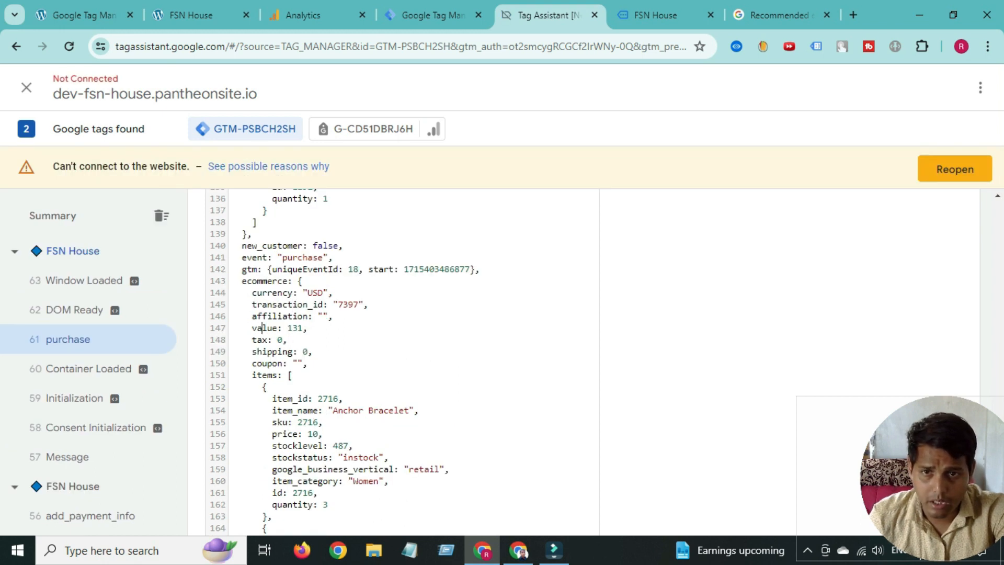
scroll(260, 328, "down", 2)
scroll(260, 328, "up", 2)
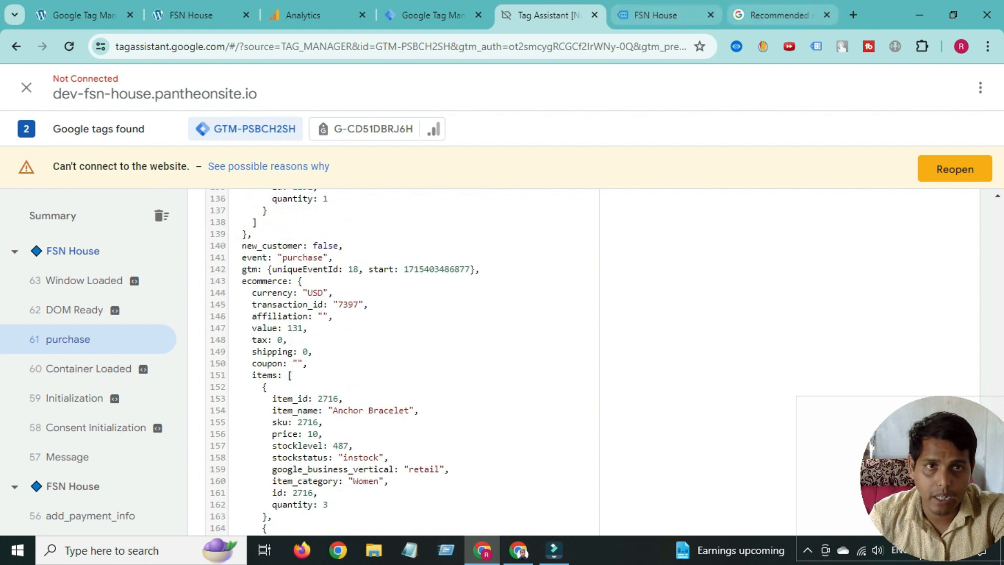
left_click(433, 15)
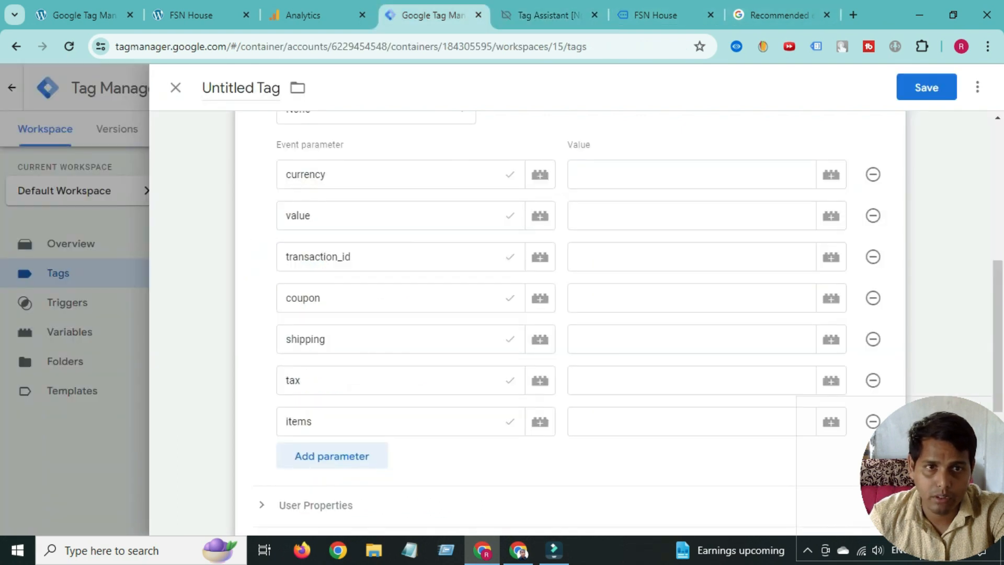
- Map currency, value and items to ecom currency, ecom value and ecom items
left_click(832, 174)
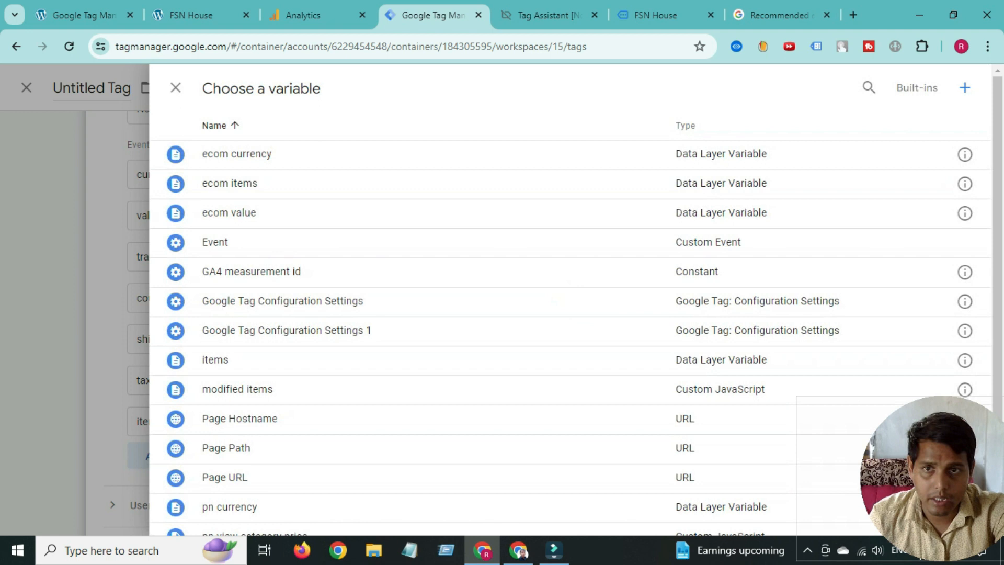
left_click(237, 154)
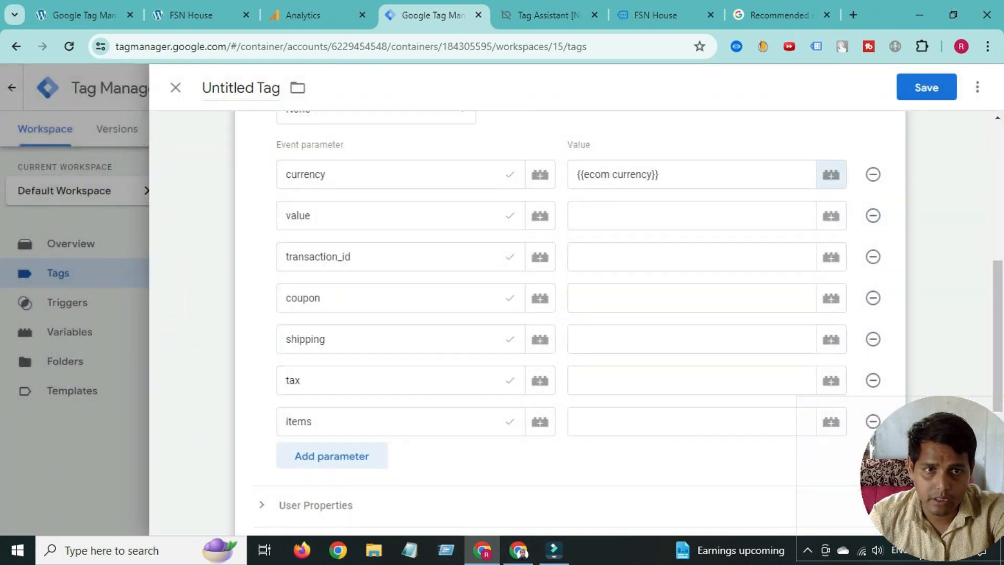
left_click(832, 216)
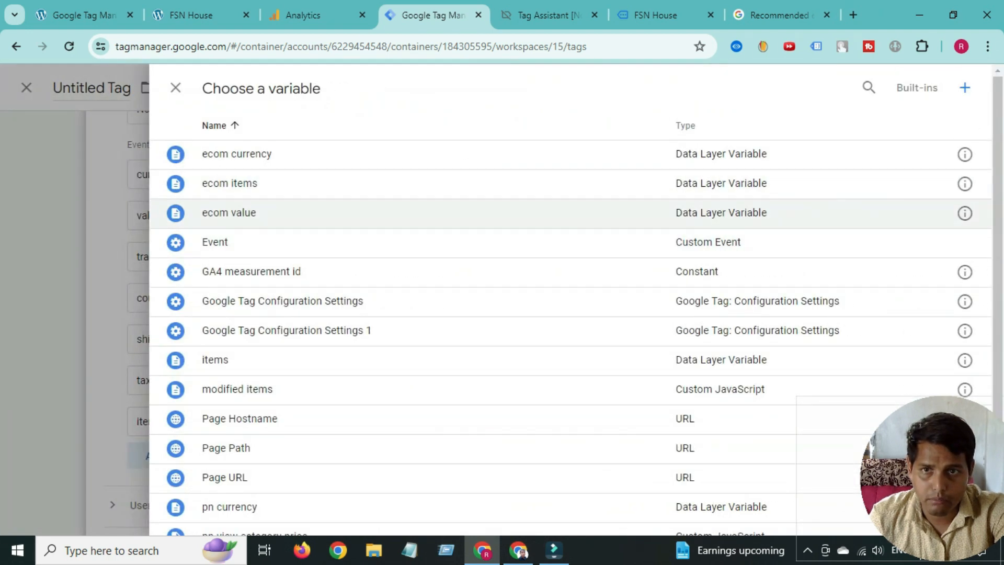
left_click(237, 210)
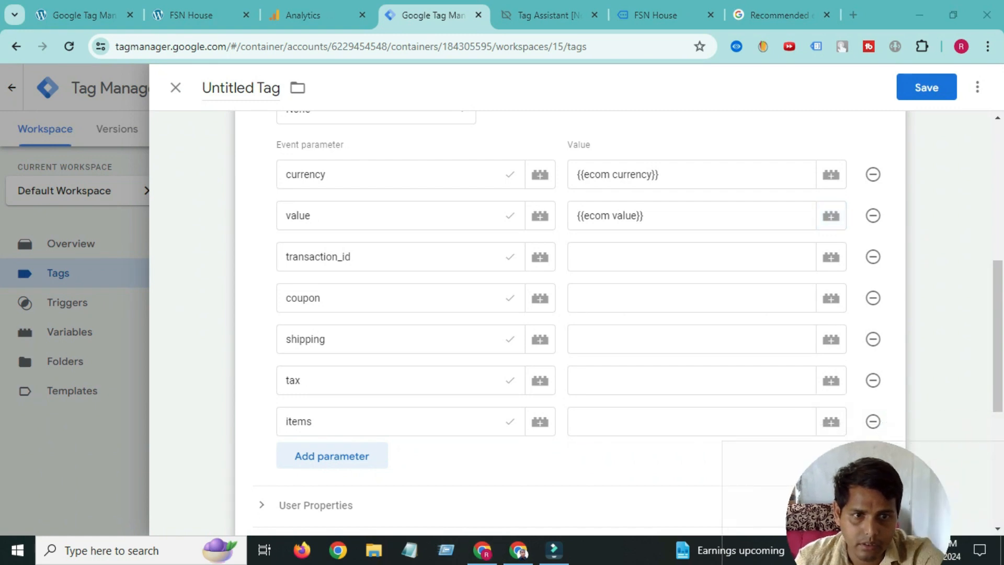
left_click(831, 421)
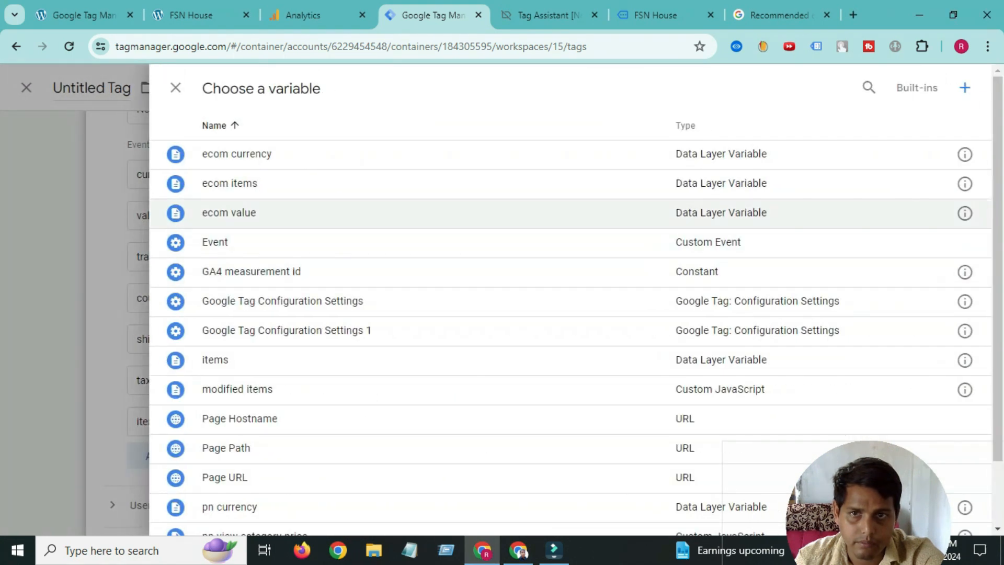
left_click(229, 183)
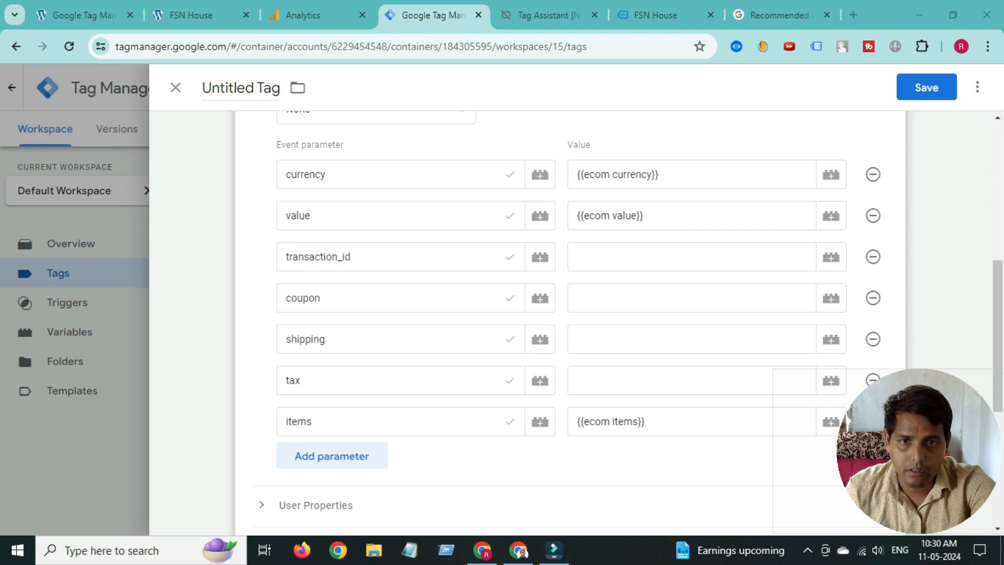
- Review the still-unmapped transaction_id, coupon, shipping and tax parameters
left_click(352, 257)
left_click(335, 298)
left_click(334, 340)
left_click(324, 380)
- In Tag Assistant's purchase data, inspect the coupon and transaction_id keys and copy 'ecommerce'
left_click(547, 15)
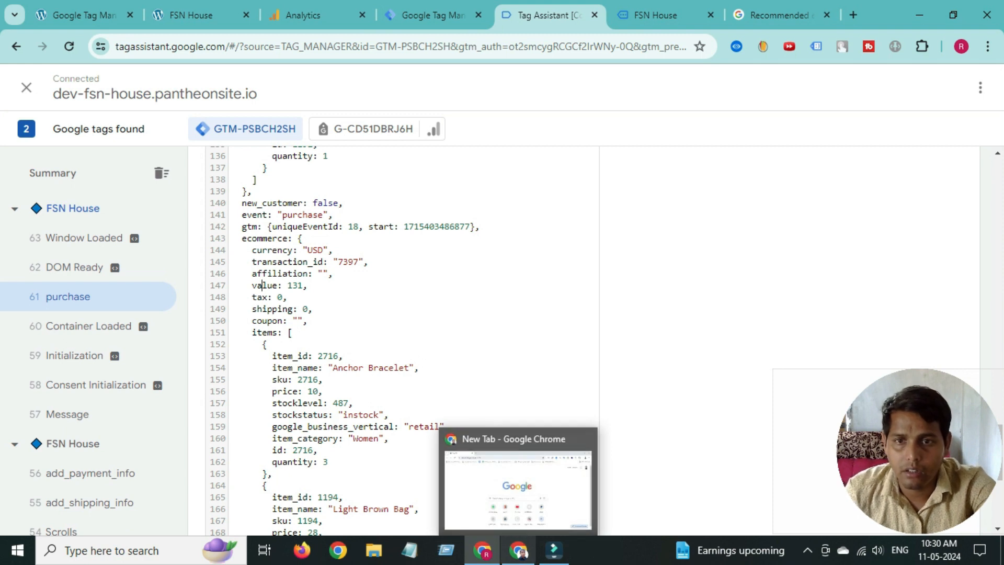
double_click(273, 321)
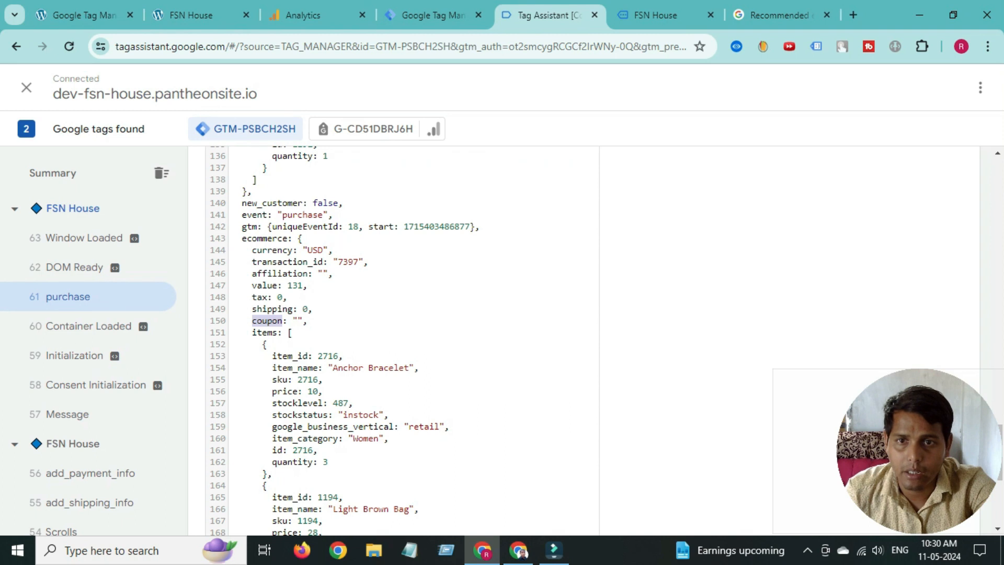
double_click(287, 262)
double_click(264, 239)
right_click(264, 238)
left_click(276, 253)
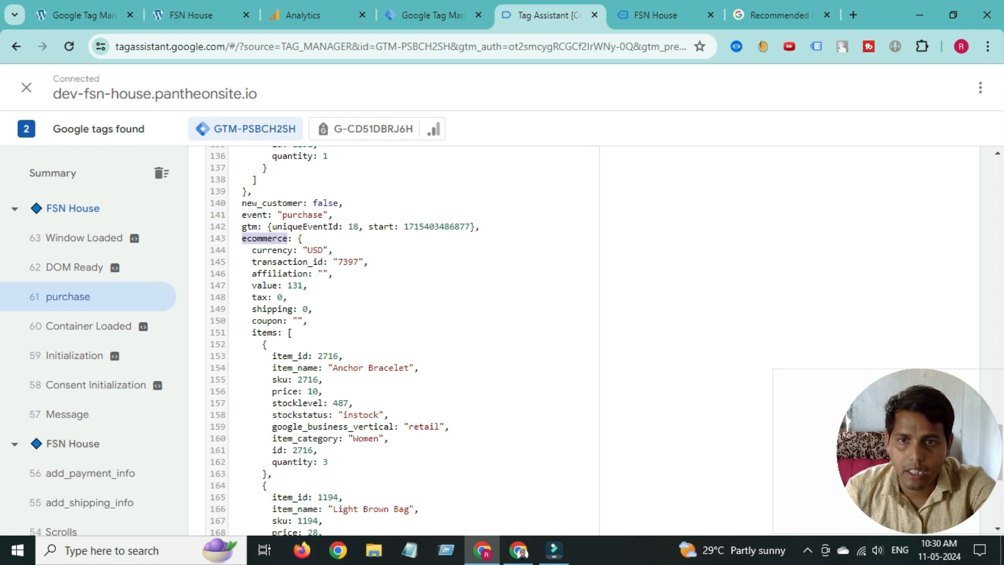
- Start a new Data Layer Variable for transaction_id's value with the path 'ecommerce.'
left_click(434, 15)
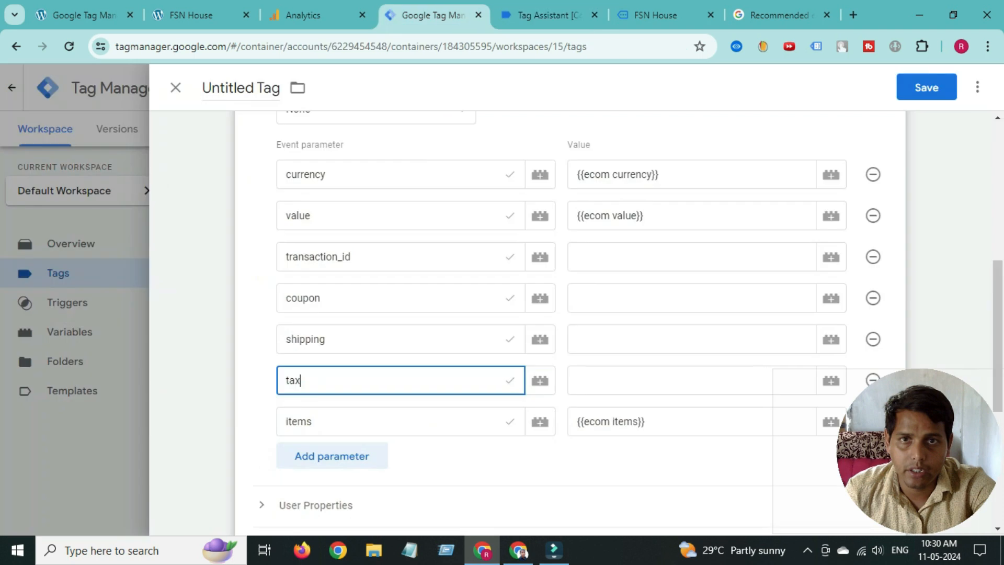
left_click(352, 257)
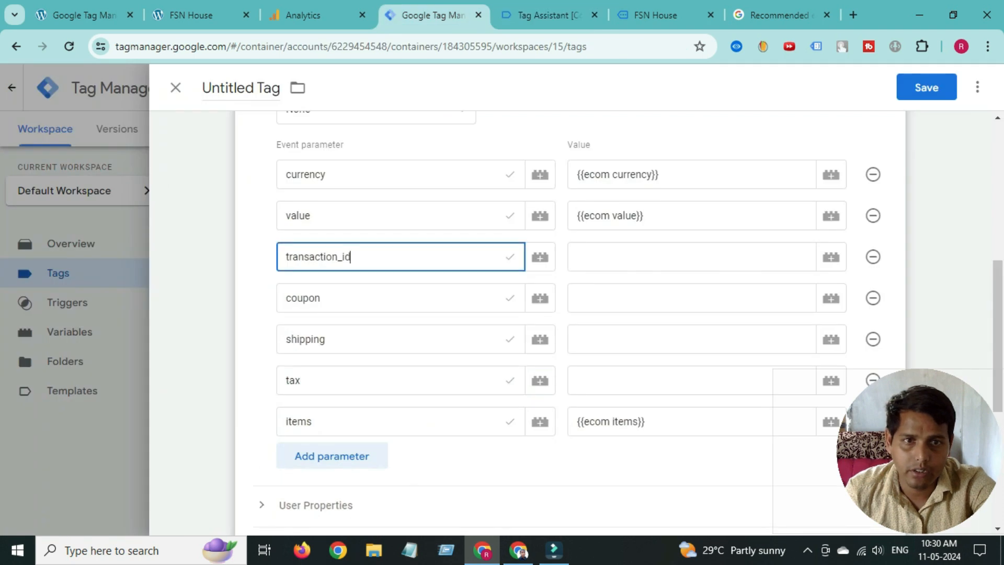
left_click(832, 257)
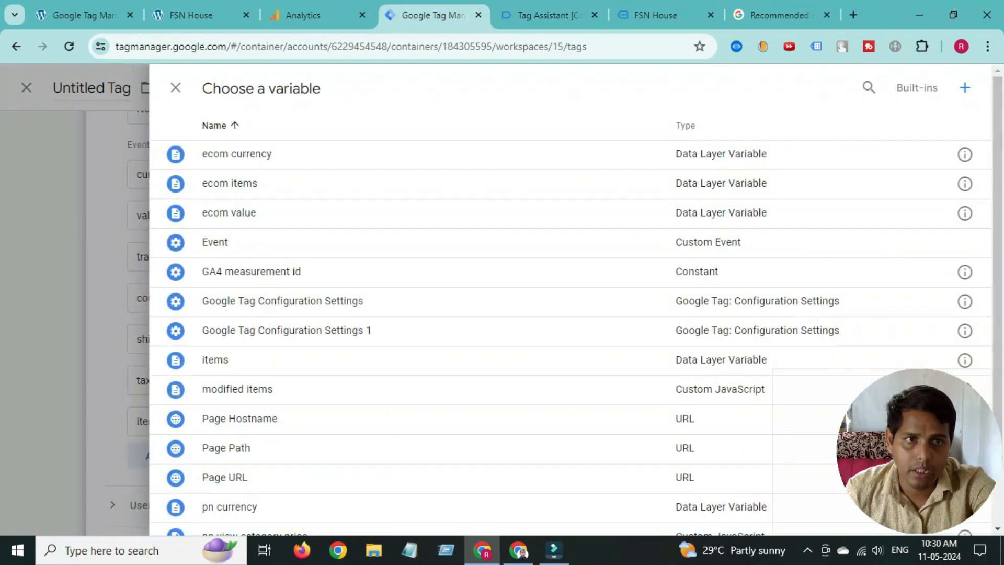
left_click(965, 88)
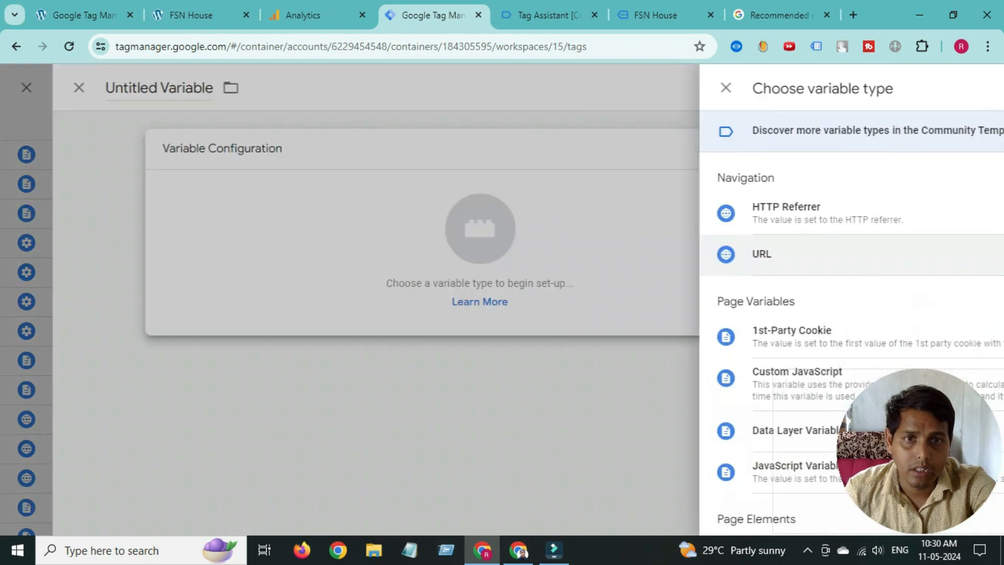
scroll(733, 355, "down", 3)
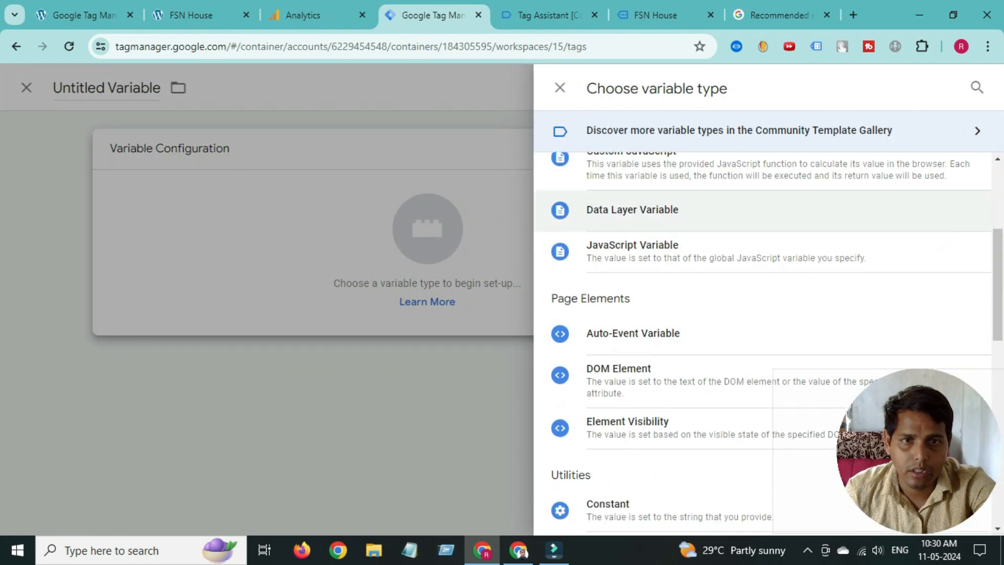
left_click(633, 209)
right_click(316, 293)
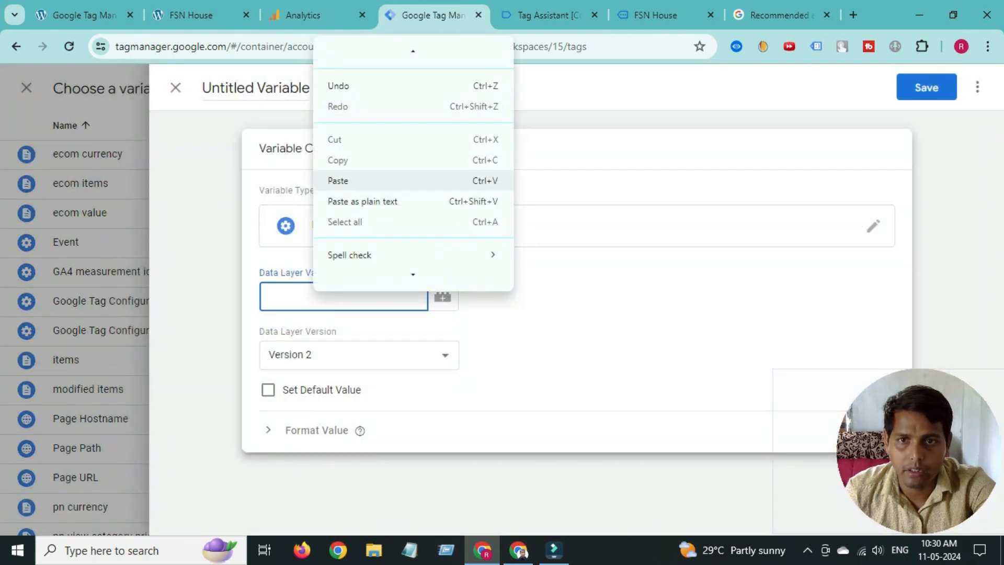
left_click(340, 181)
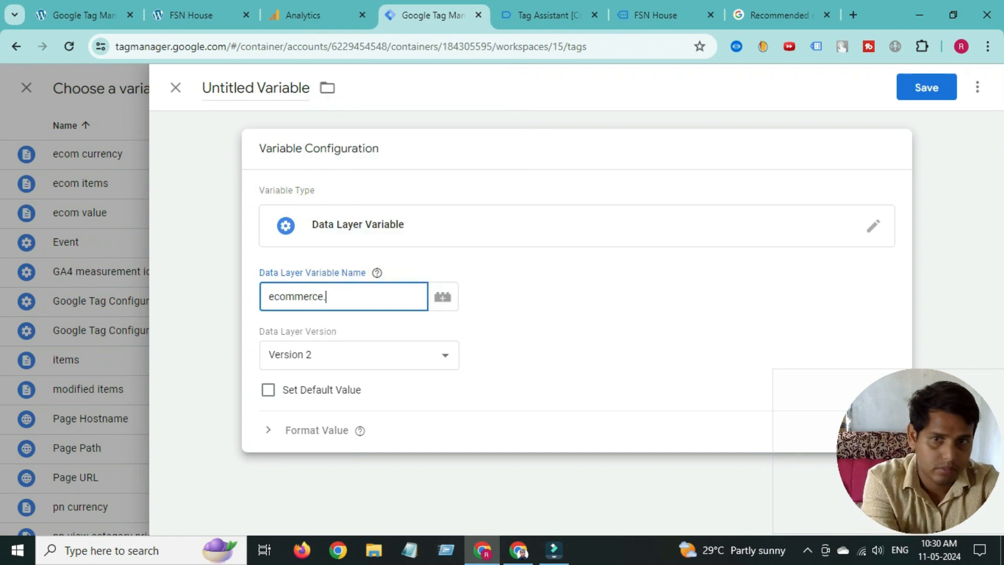
type(".")
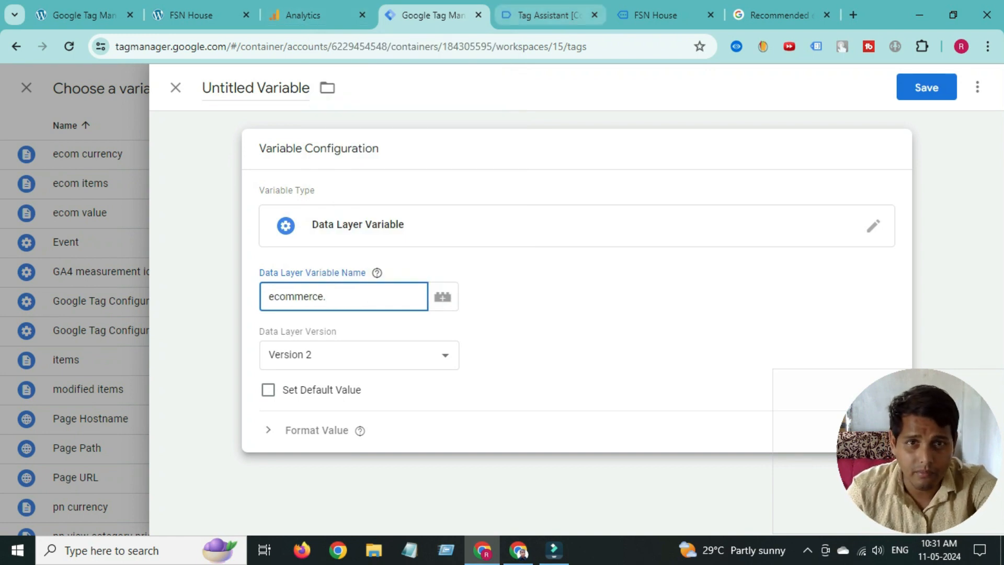
- Complete the Data Layer Variable name as ecommerce.transaction_id using the key from Tag Assistant
left_click(549, 14)
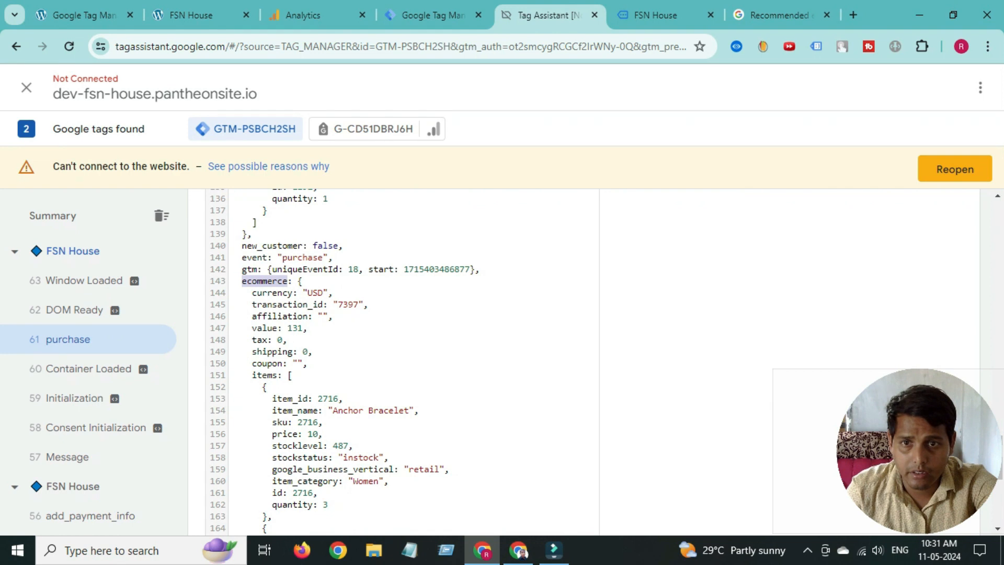
double_click(287, 304)
right_click(276, 306)
left_click(298, 321)
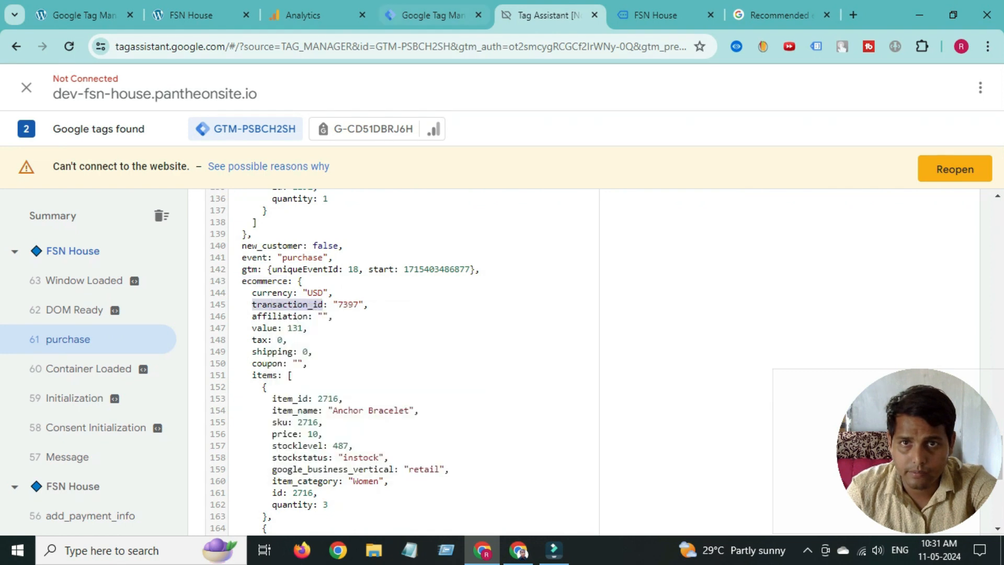
left_click(434, 15)
right_click(353, 296)
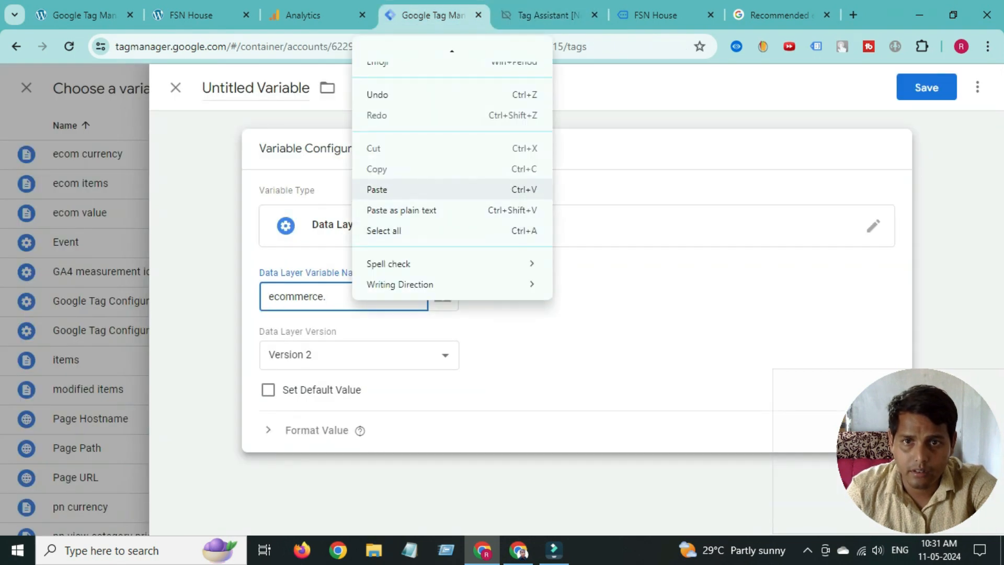
left_click(377, 189)
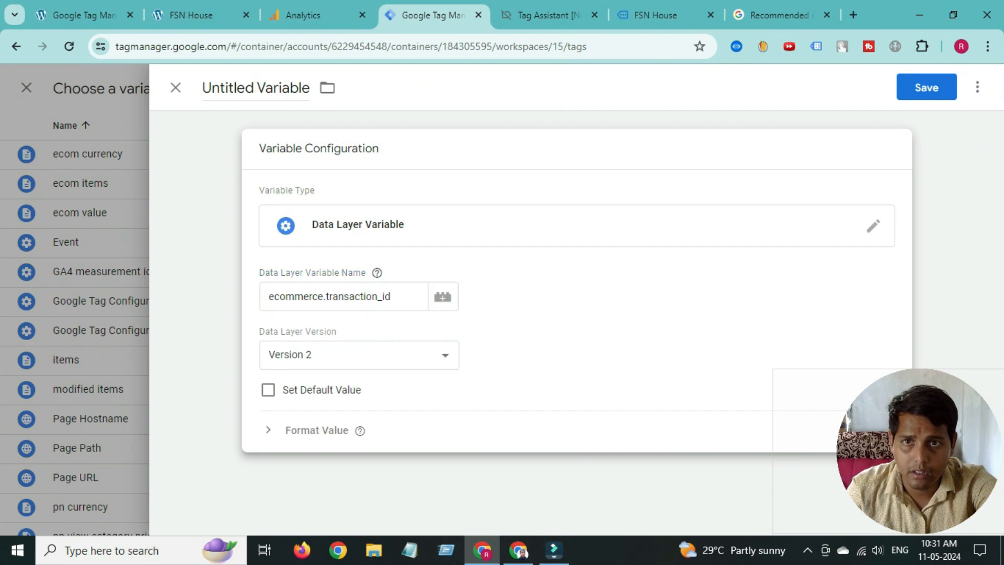
- Title the variable transaction_id and save it
left_click(223, 88)
right_click(247, 89)
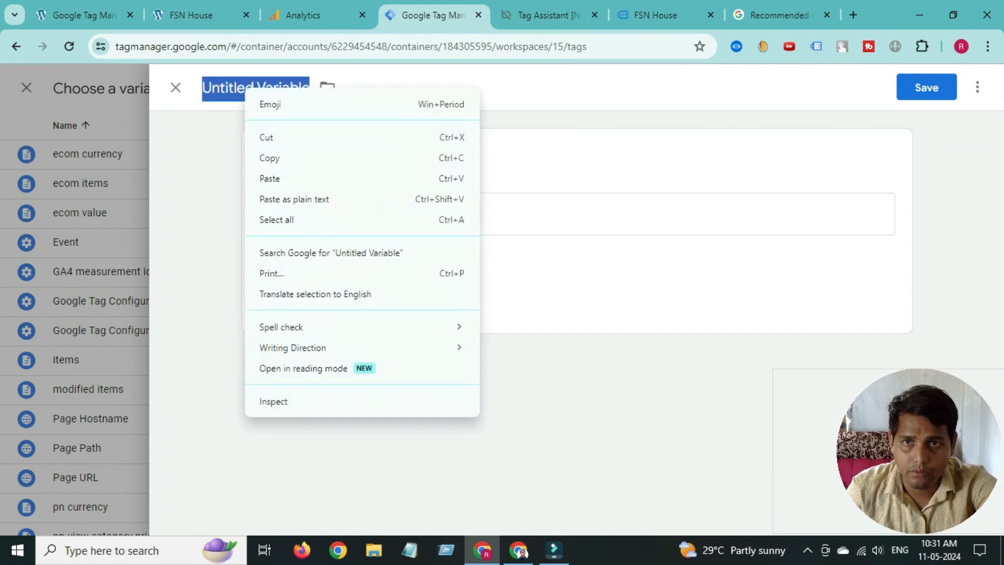
left_click(292, 177)
mouse_move(377, 255)
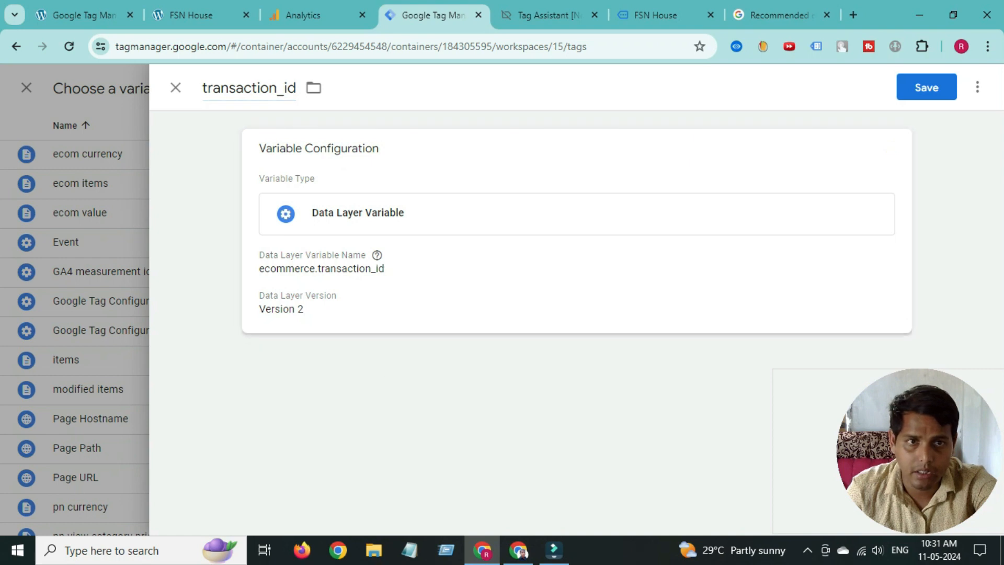
left_click(926, 88)
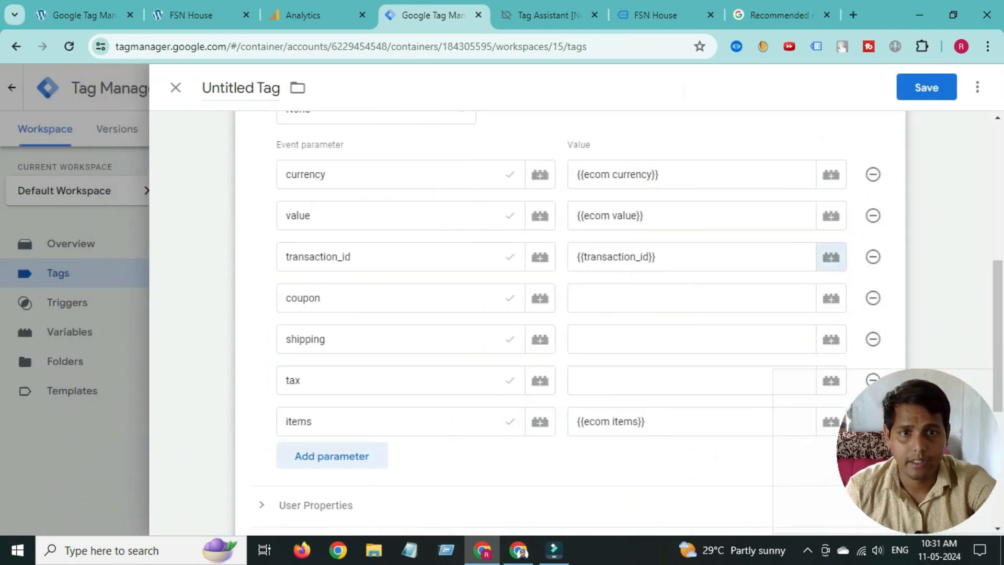
left_click(628, 298)
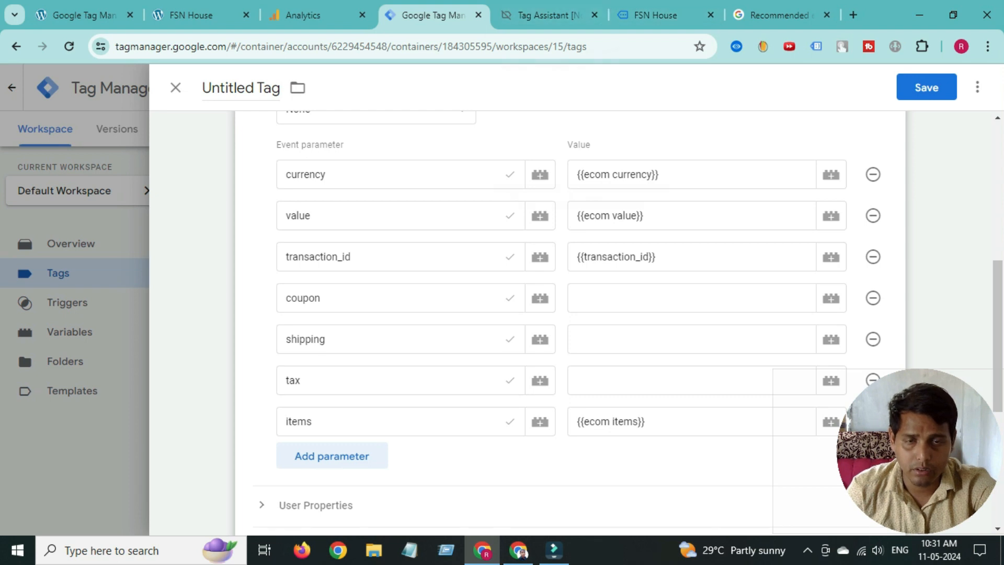
- Begin a new Data Layer Variable with the key 'ecommerce.' copied from Tag Assistant
left_click(831, 298)
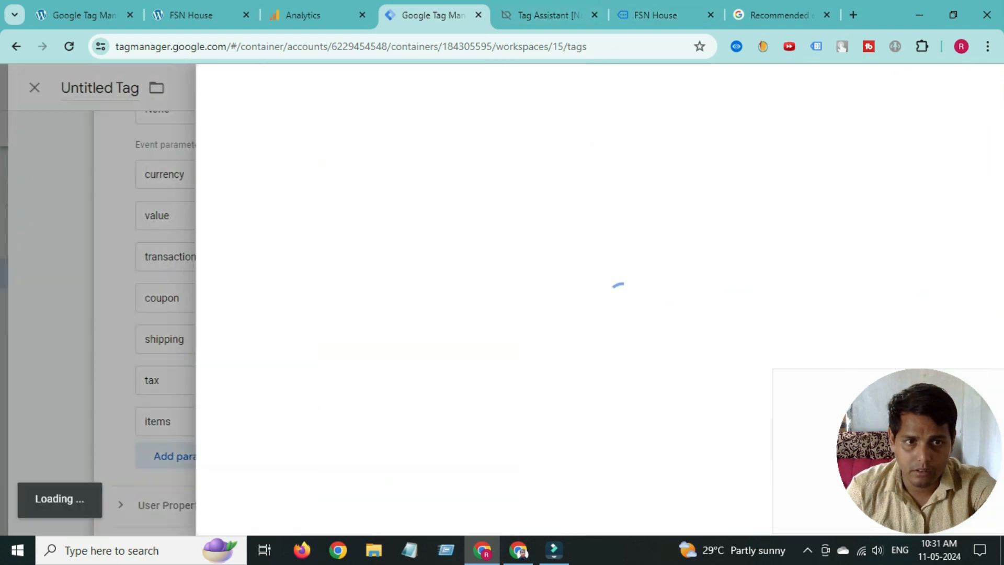
left_click(965, 88)
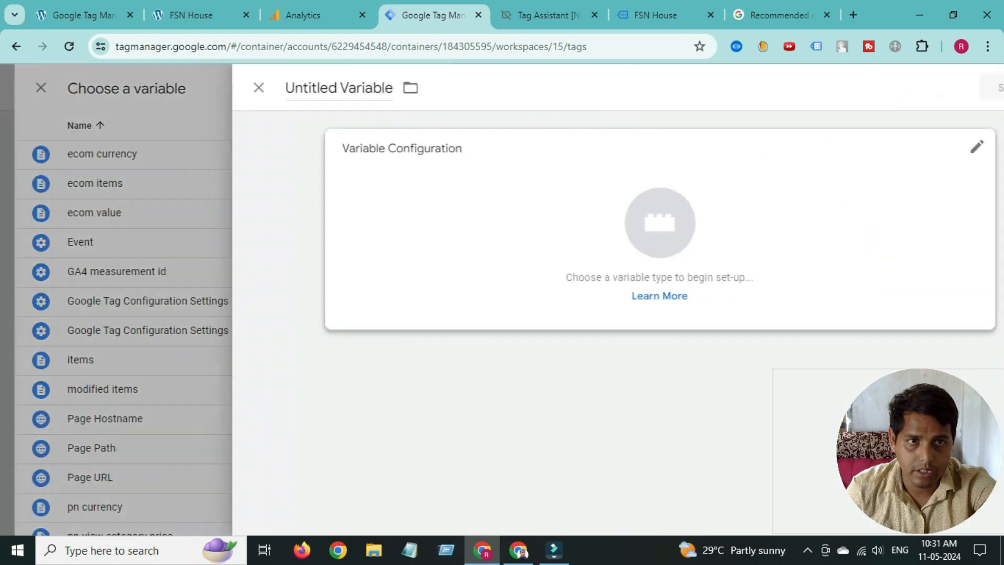
left_click(622, 246)
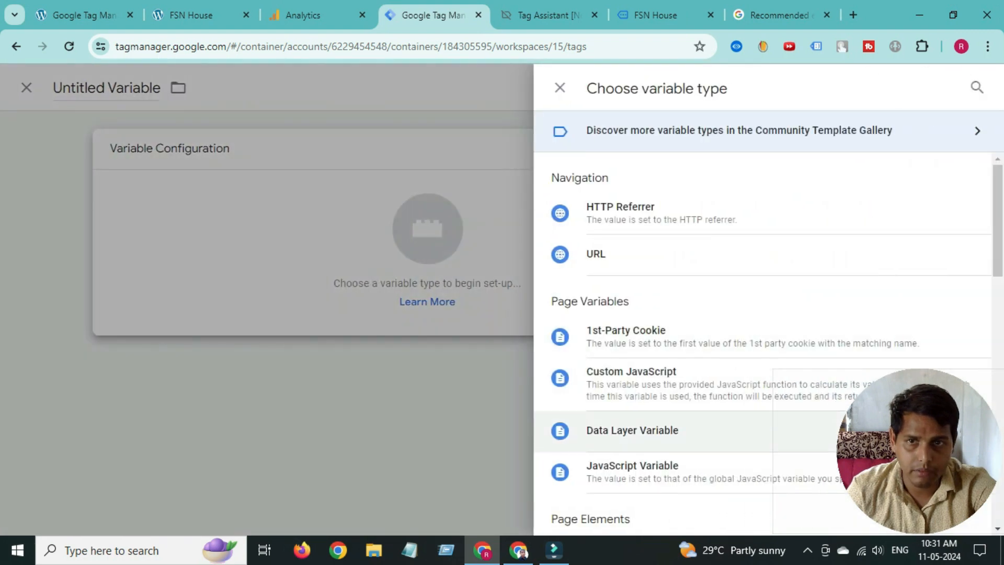
left_click(633, 430)
left_click(548, 15)
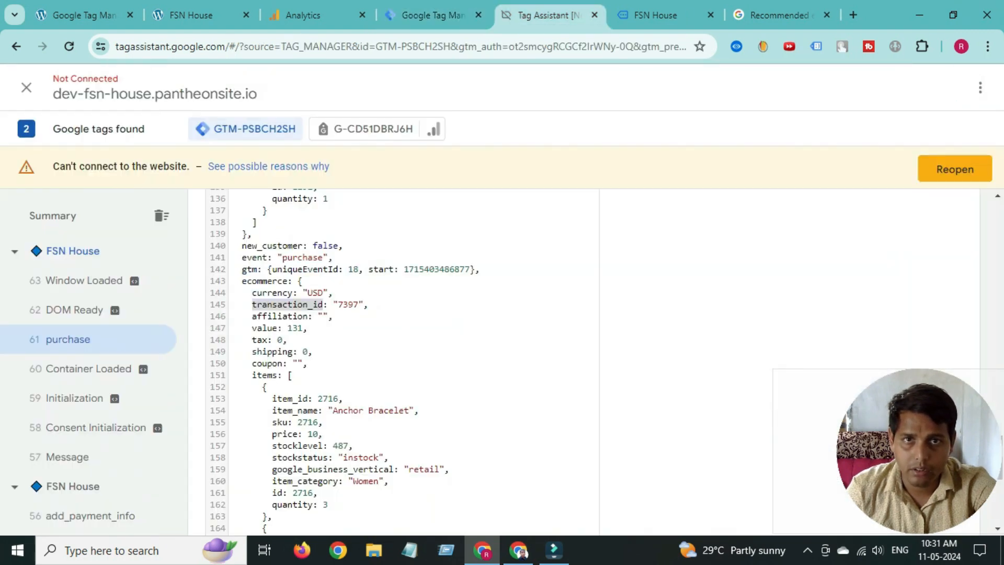
double_click(265, 281)
right_click(259, 284)
left_click(272, 293)
left_click(434, 15)
right_click(337, 302)
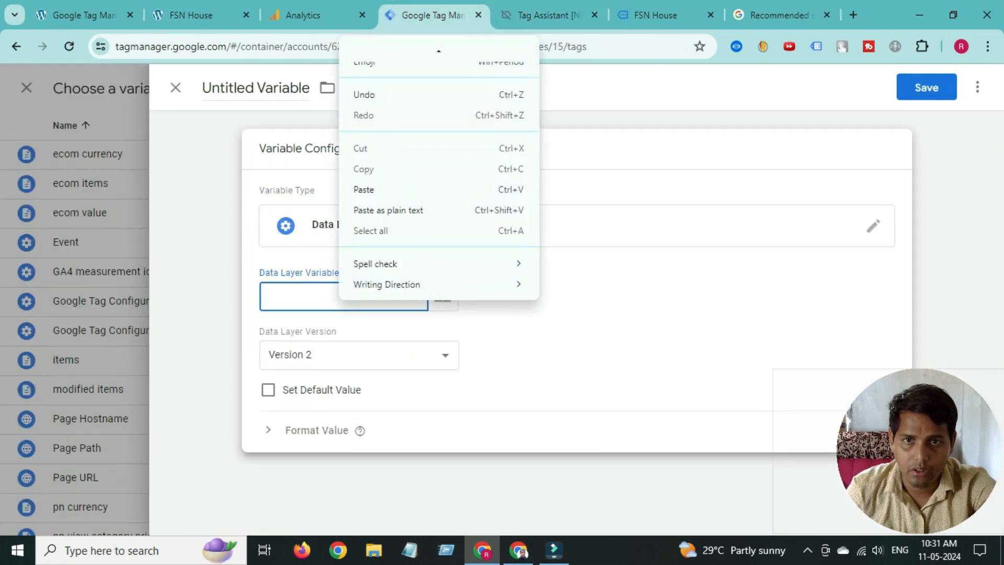
left_click(361, 188)
type(".")
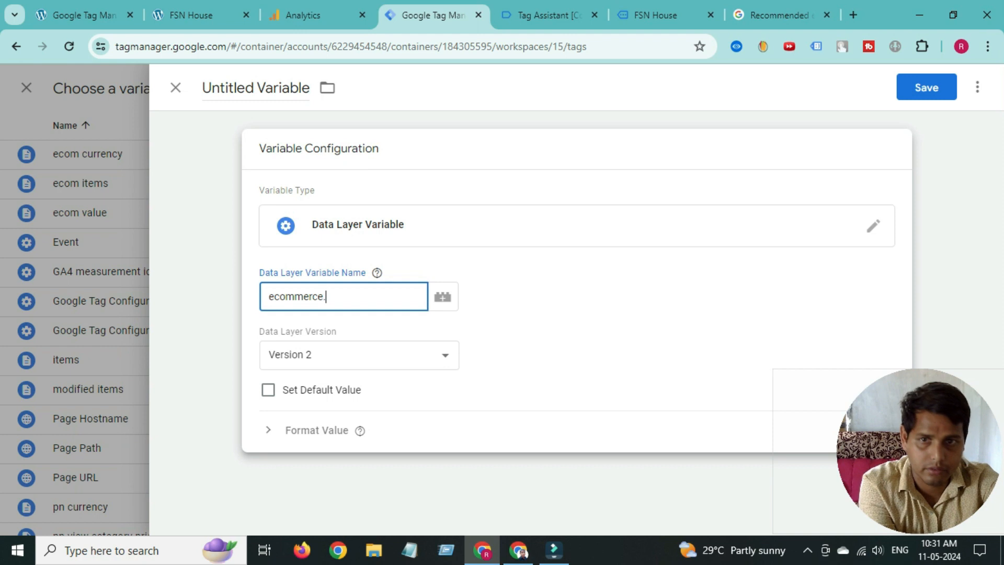
- Complete the key as ecommerce.tax, title the variable tax, and save it
left_click(655, 15)
left_click(549, 15)
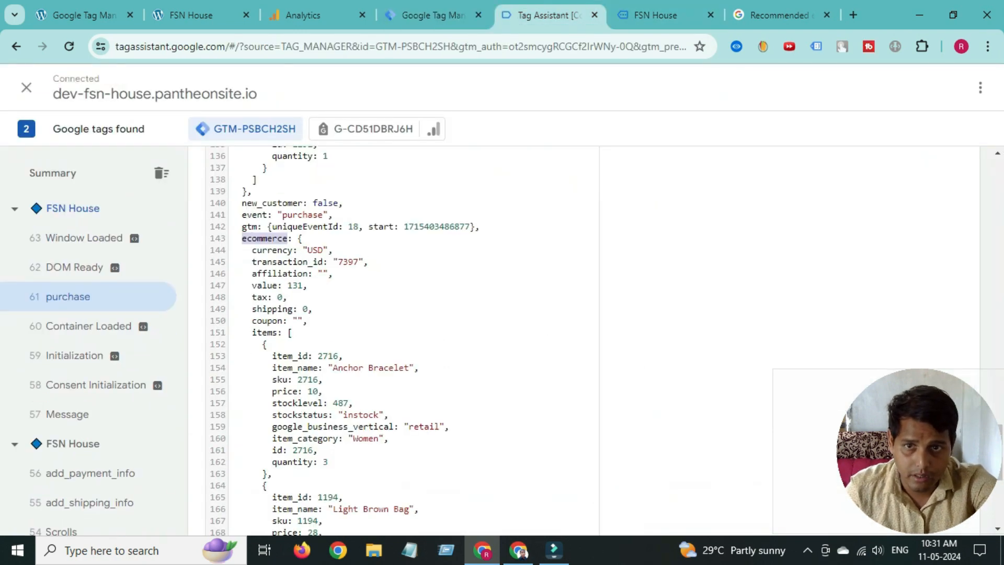
double_click(259, 297)
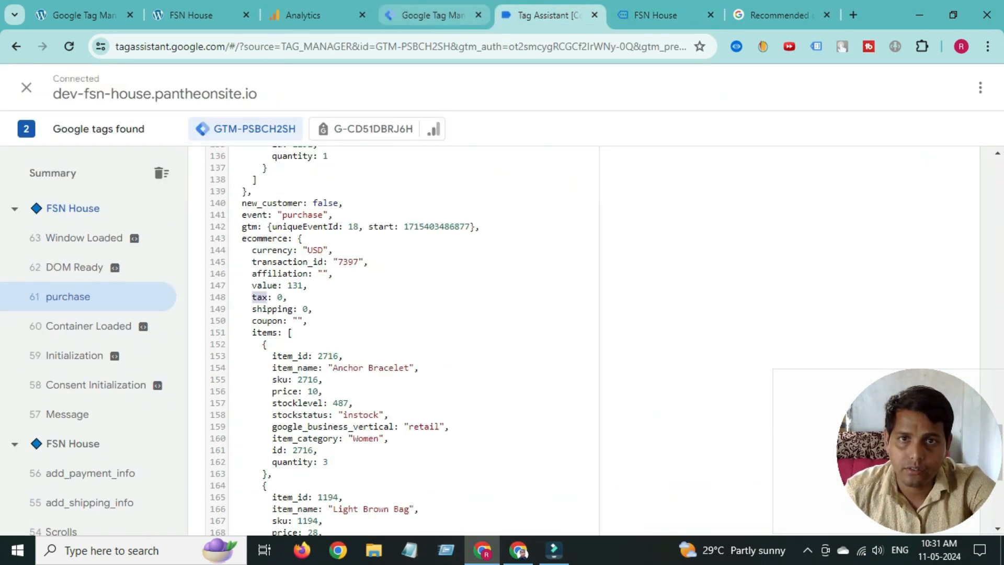
left_click(433, 15)
right_click(341, 303)
left_click(366, 185)
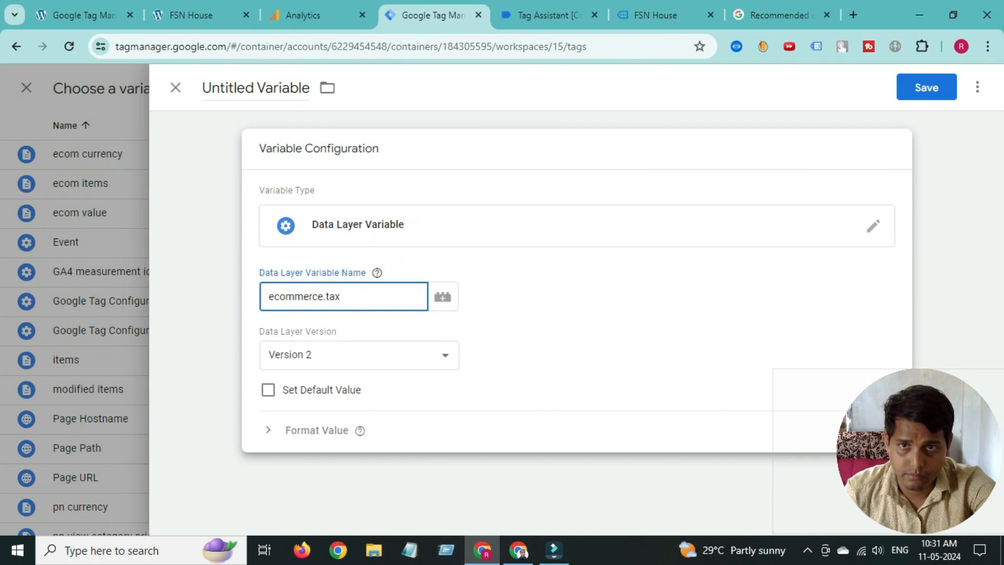
double_click(290, 87)
triple_click(257, 88)
right_click(257, 93)
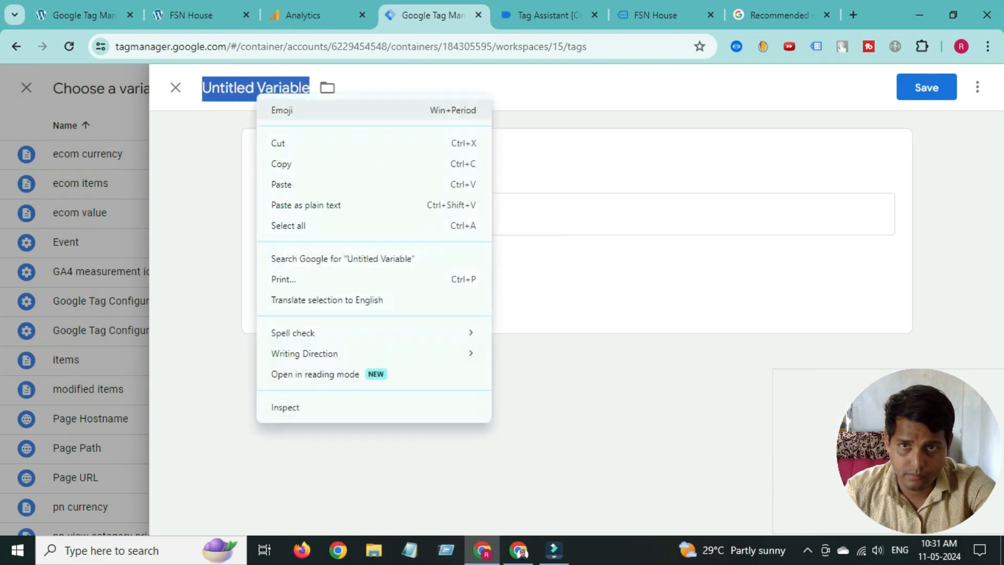
left_click(281, 184)
left_click(927, 87)
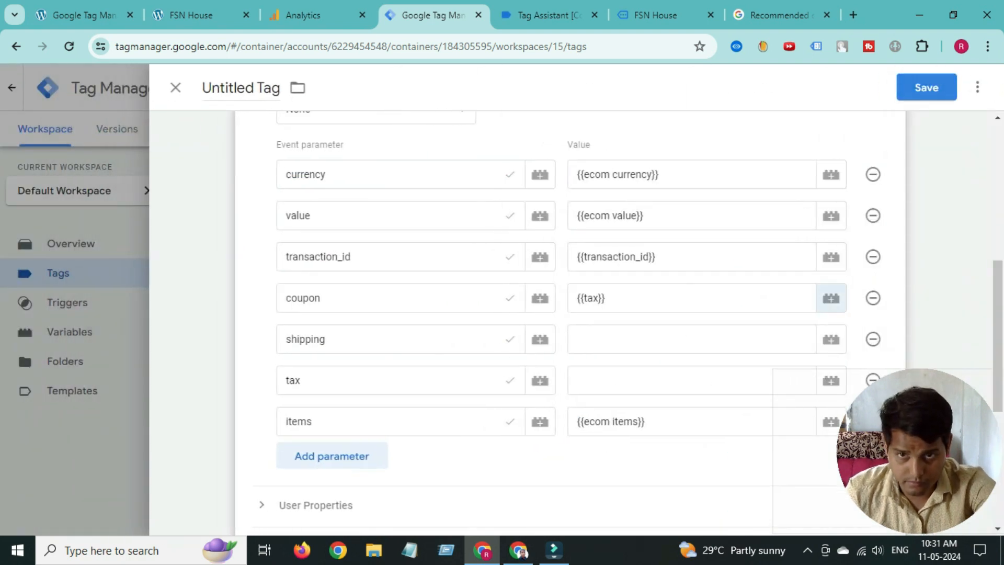
- Move {{tax}} out of the coupon row into the tax parameter's value, leaving coupon empty
left_click_drag(619, 298, 575, 299)
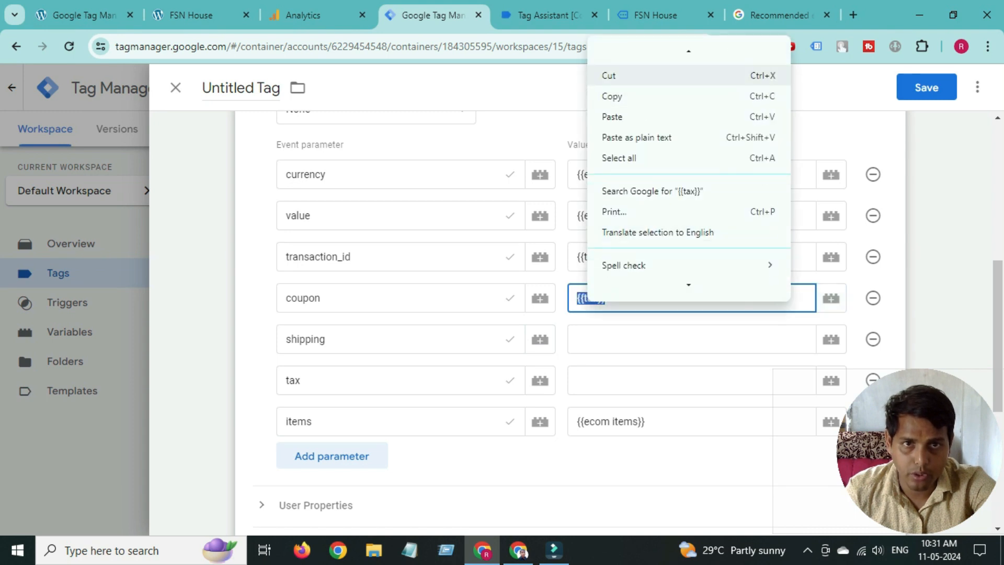
left_click(610, 75)
left_click(602, 380)
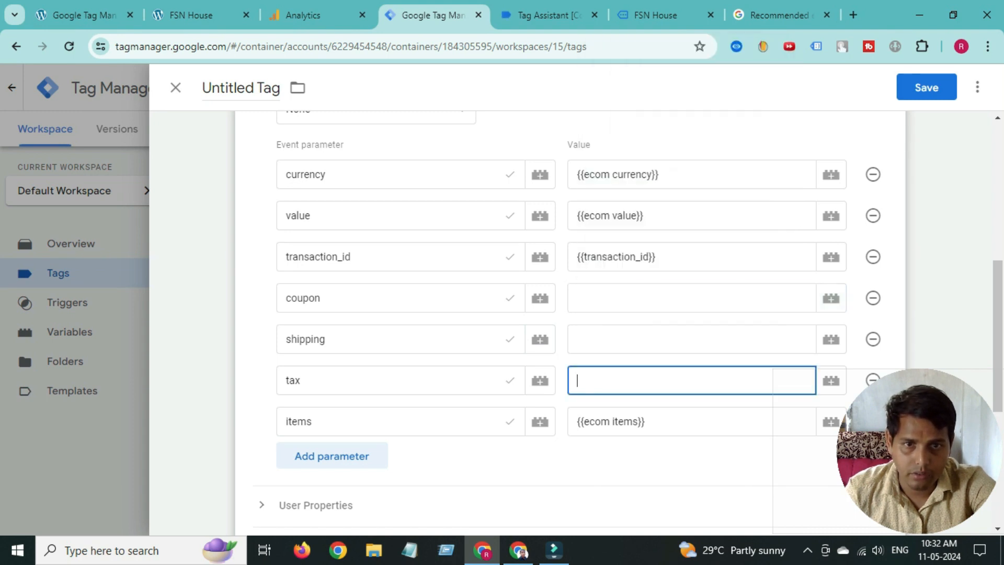
right_click(601, 380)
left_click(628, 218)
left_click(607, 298)
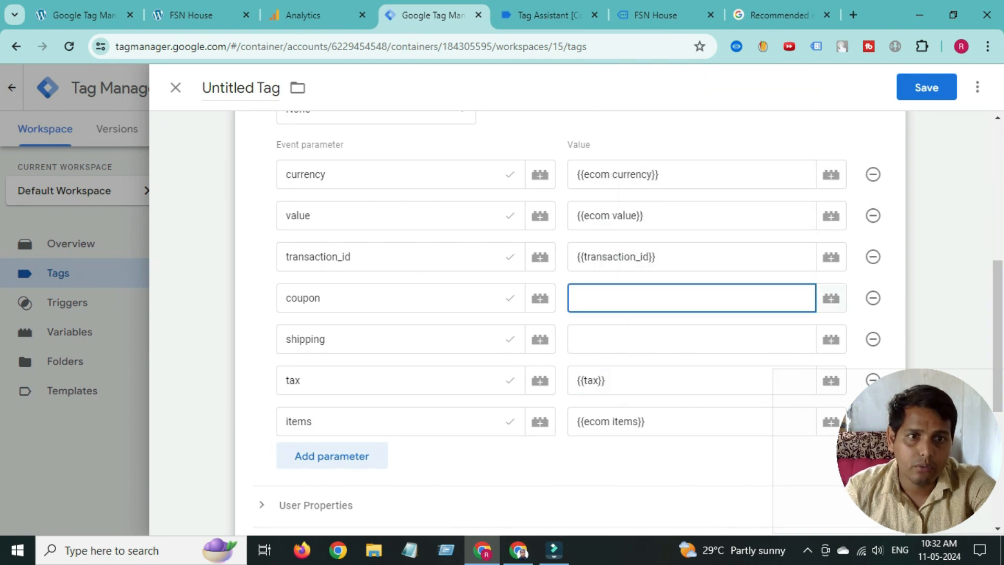
left_click(831, 298)
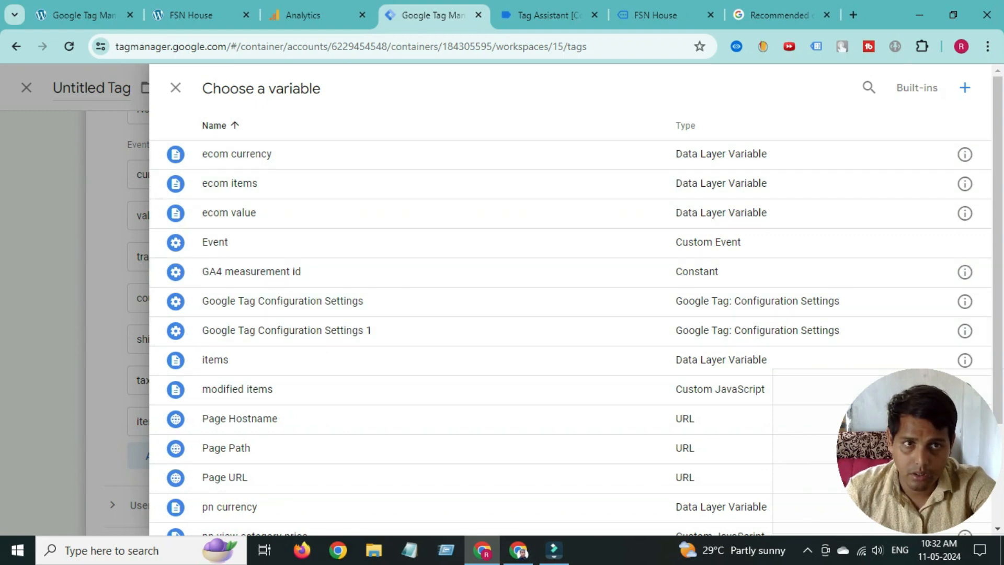
- Start a new Data Layer Variable for the coupon value
left_click(965, 88)
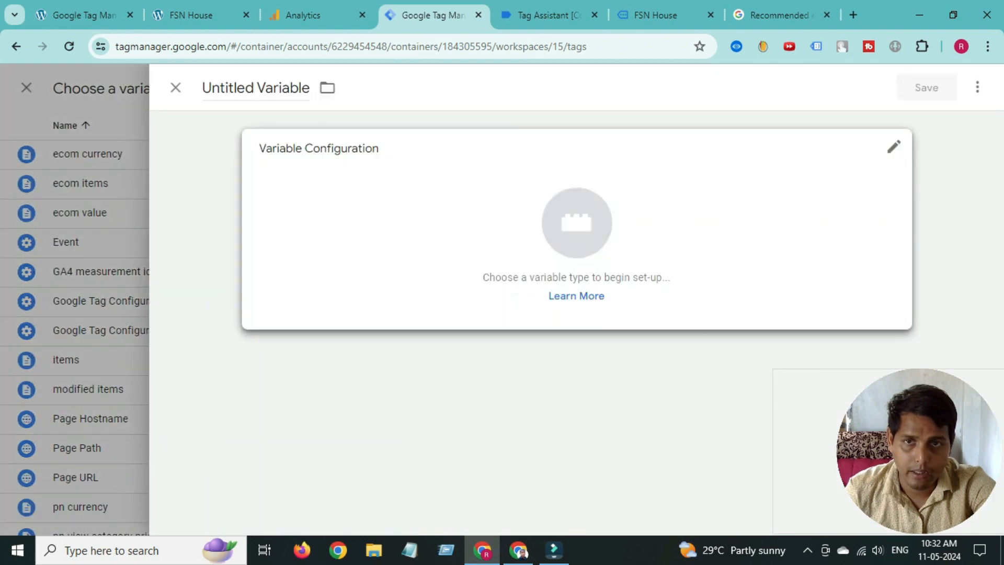
left_click(638, 220)
scroll(680, 262, "down", 2)
scroll(680, 293, "down", 3)
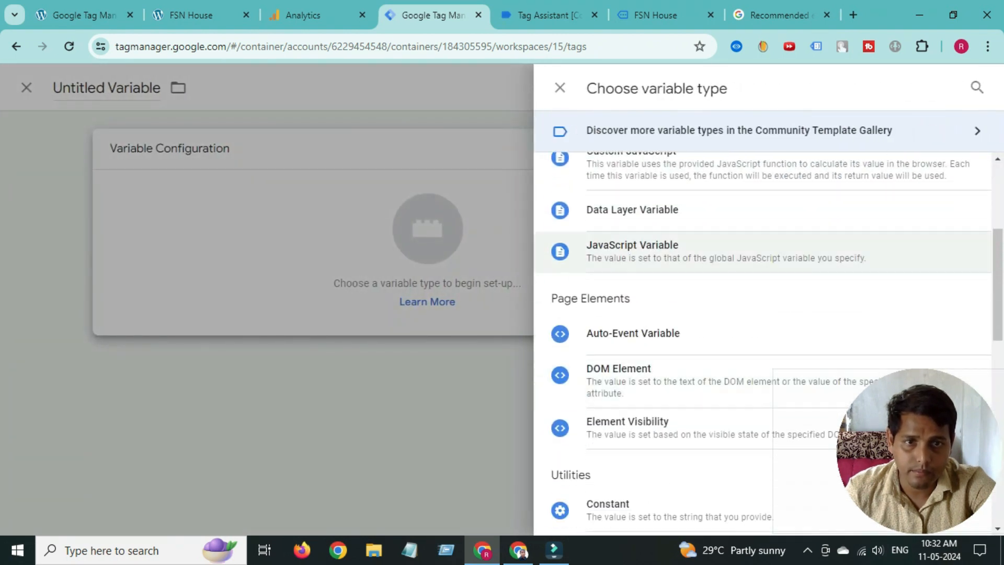
left_click(632, 209)
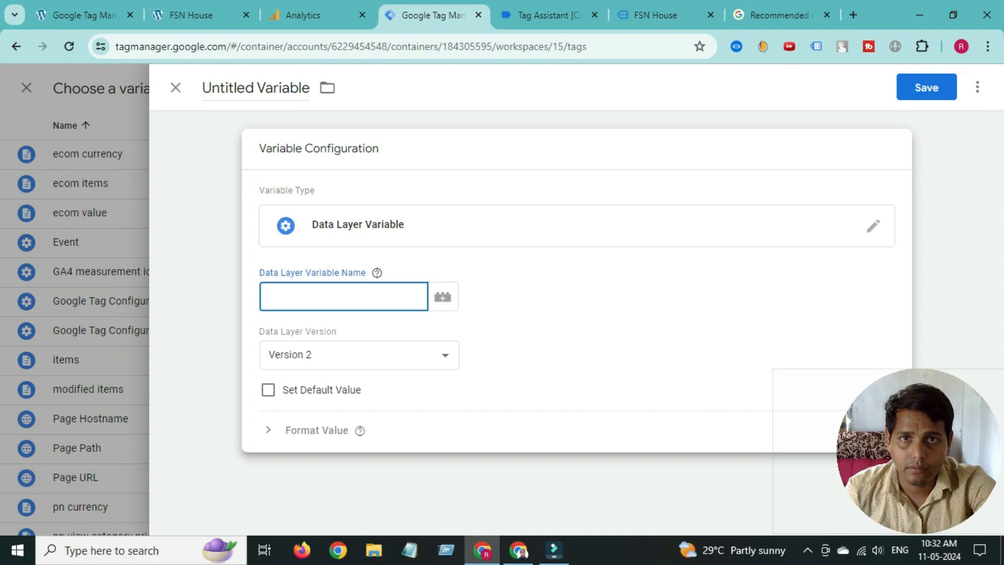
- Build the key ecommerce.coupon from words copied out of Tag Assistant's event data
left_click(410, 550)
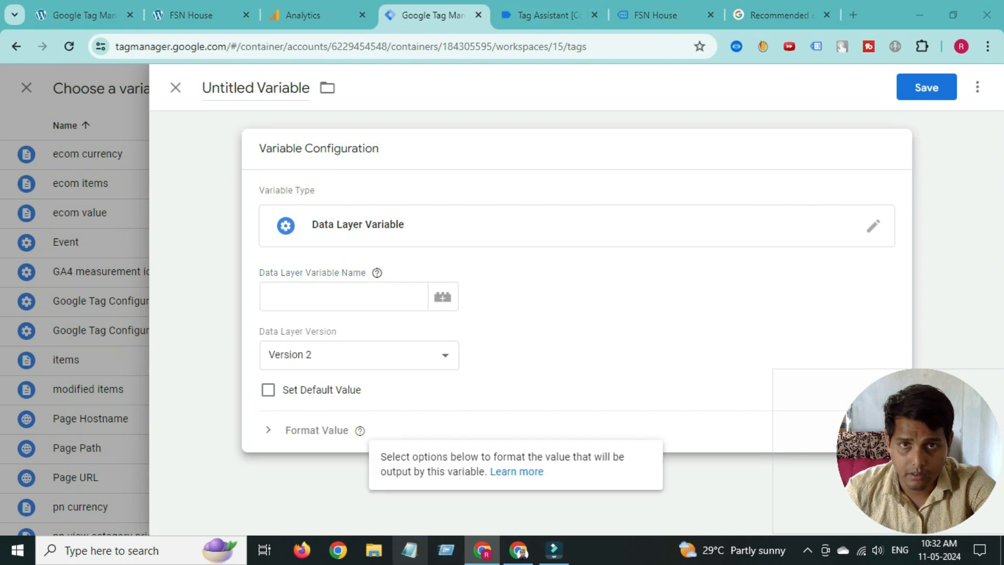
left_click(550, 16)
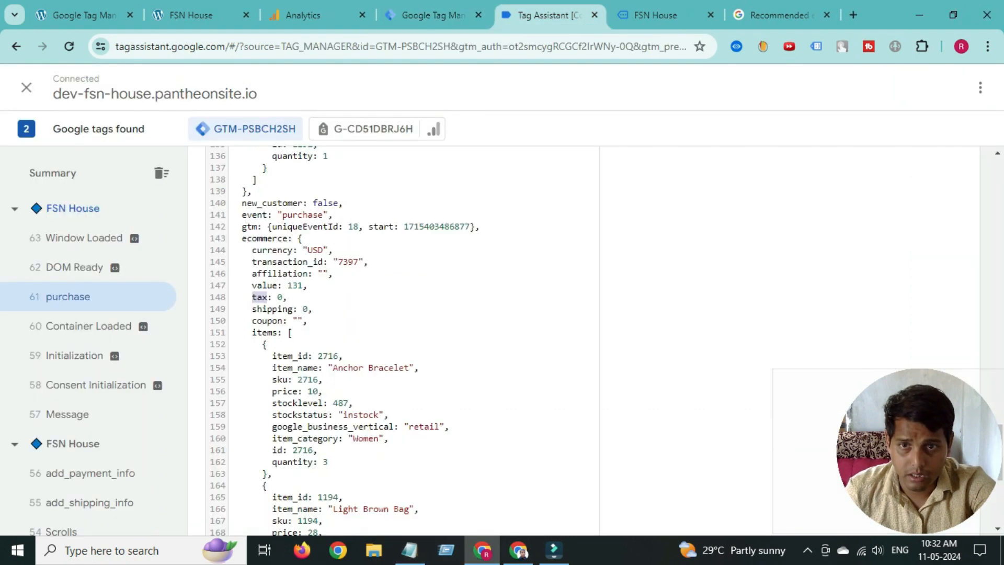
right_click(259, 239)
left_click(284, 253)
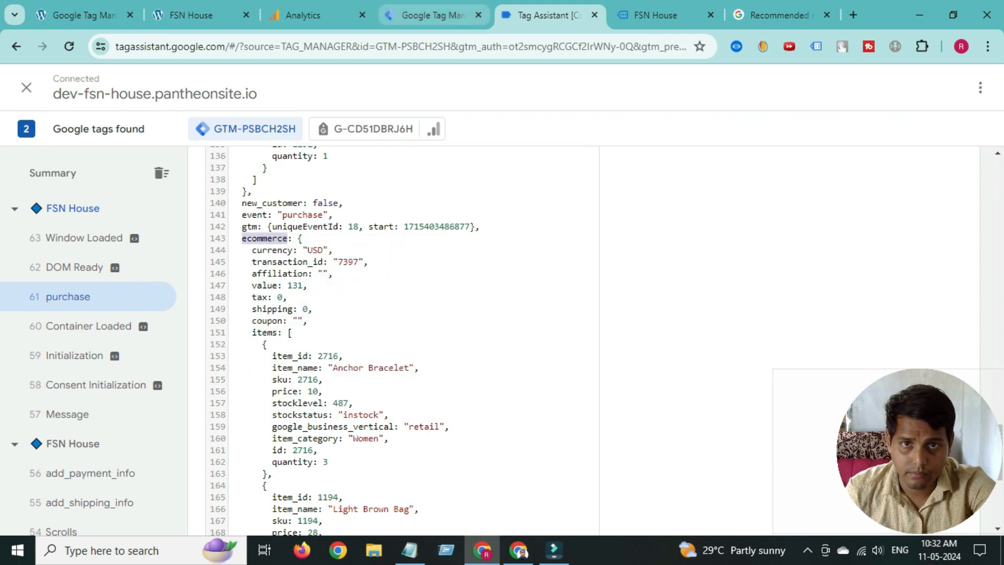
left_click(427, 16)
right_click(281, 293)
left_click(309, 187)
left_click(549, 15)
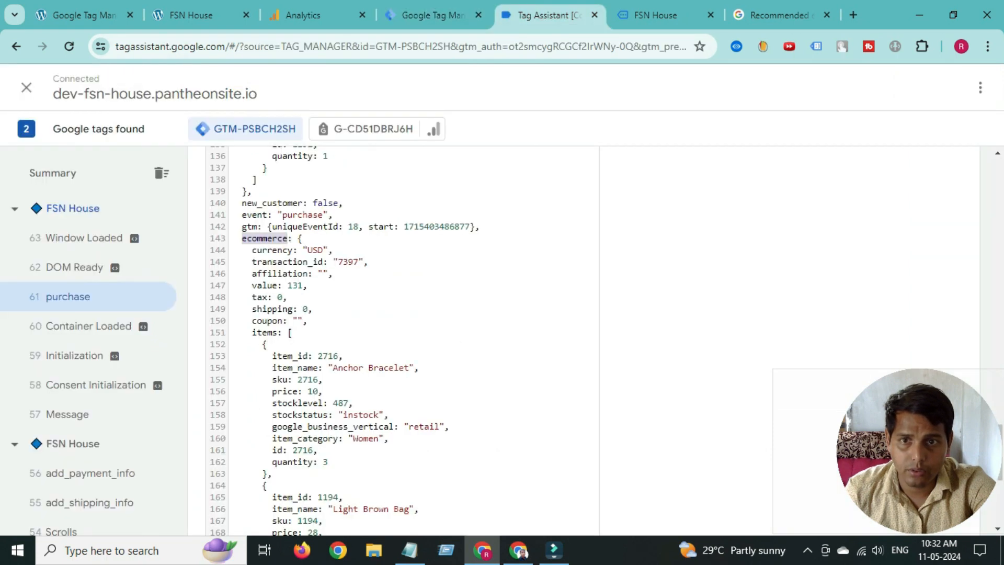
right_click(267, 322)
left_click(287, 341)
left_click(427, 15)
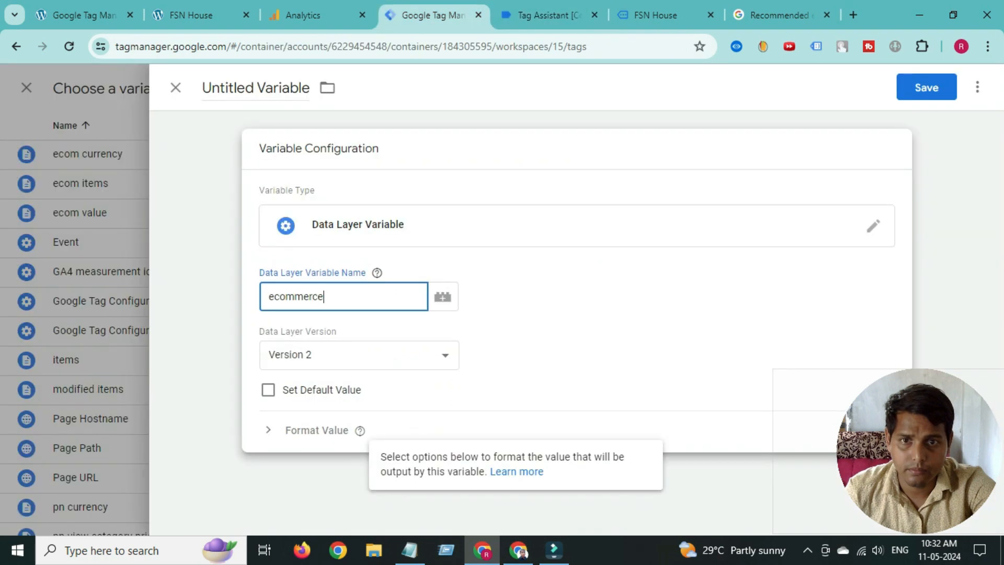
type(".")
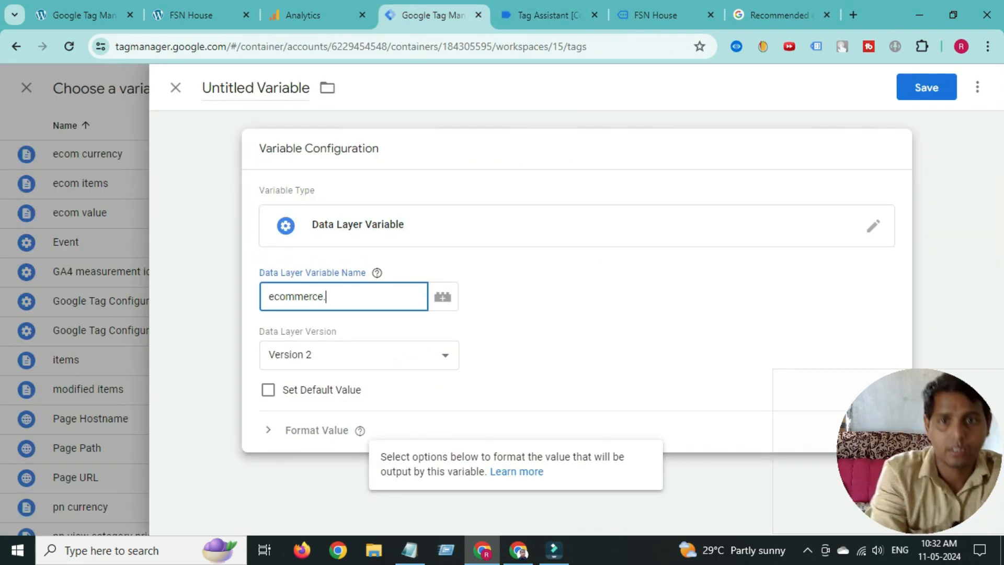
right_click(346, 302)
left_click(372, 193)
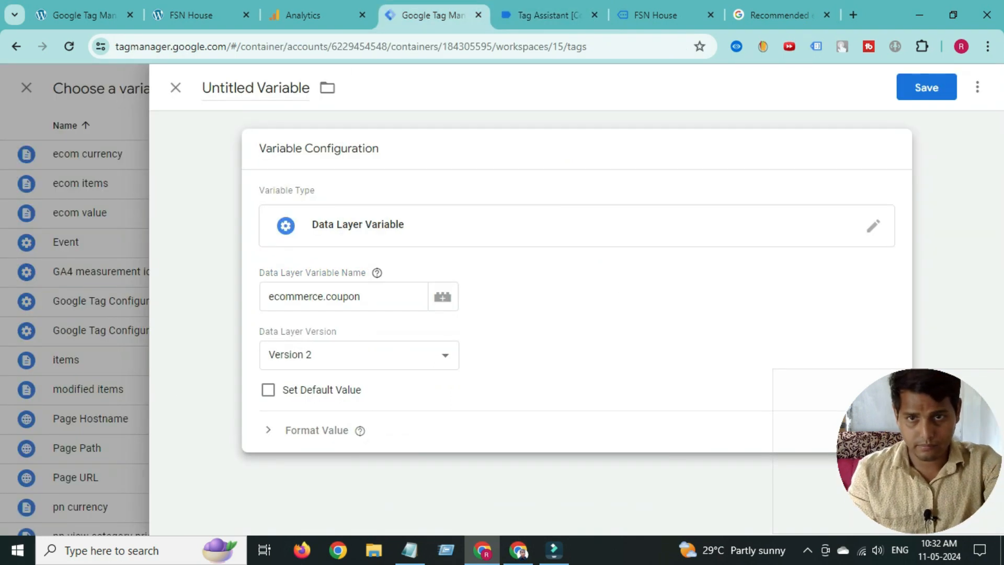
- Keep ecommerce.coupon in Notepad, then title the variable ecommerce.coupon and save it
triple_click(314, 297)
right_click(318, 303)
left_click(355, 116)
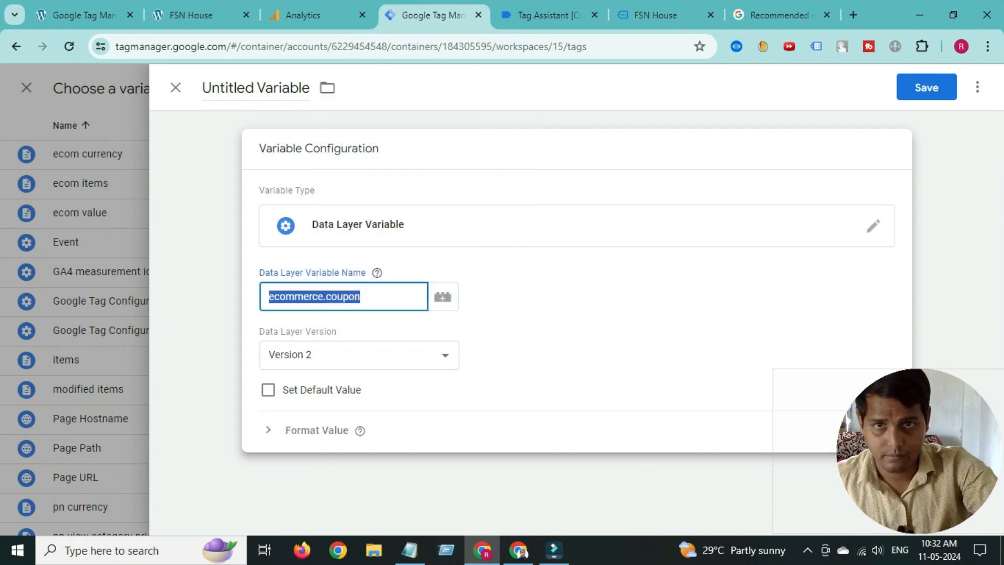
left_click(409, 551)
right_click(393, 211)
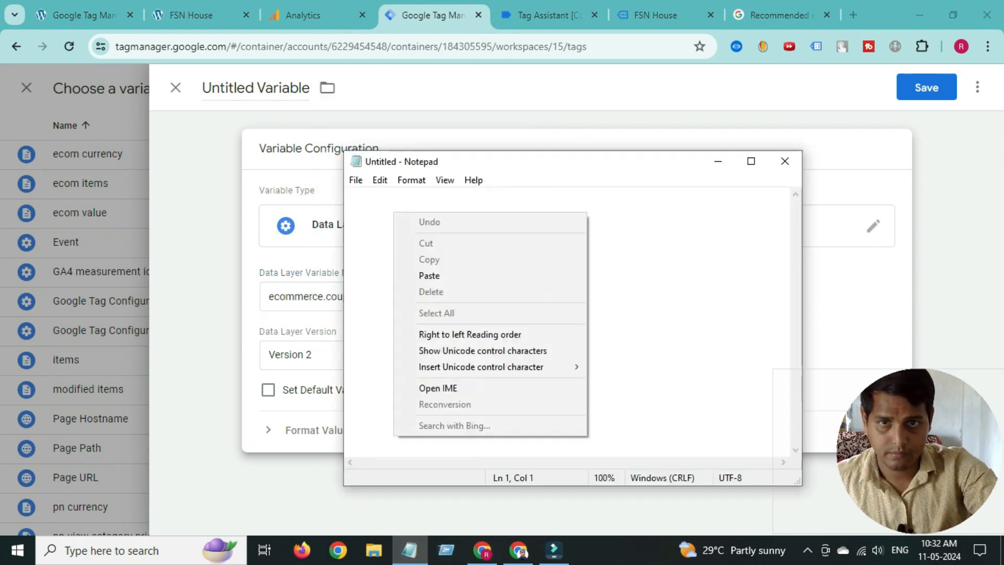
left_click(430, 276)
left_click(718, 161)
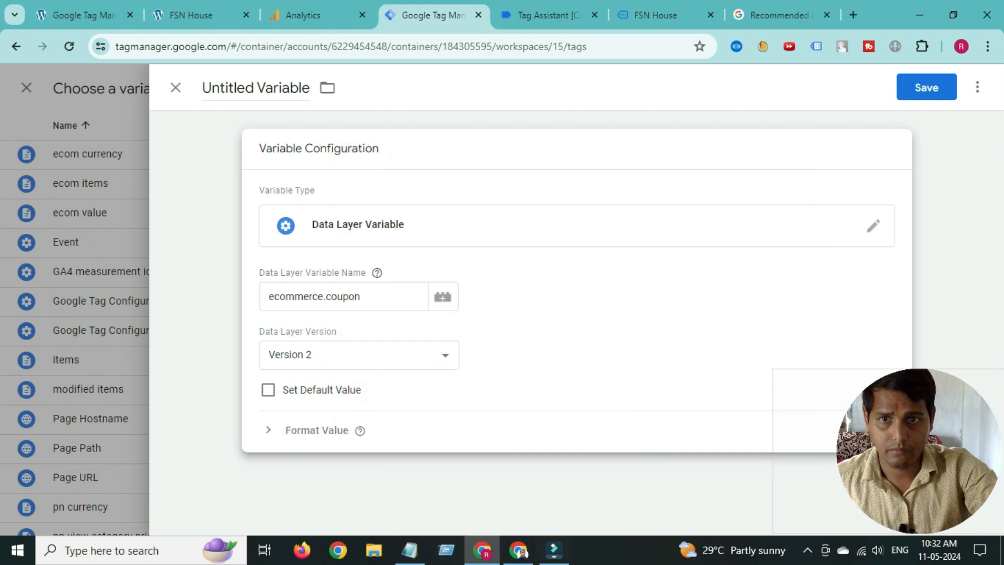
triple_click(237, 87)
right_click(236, 89)
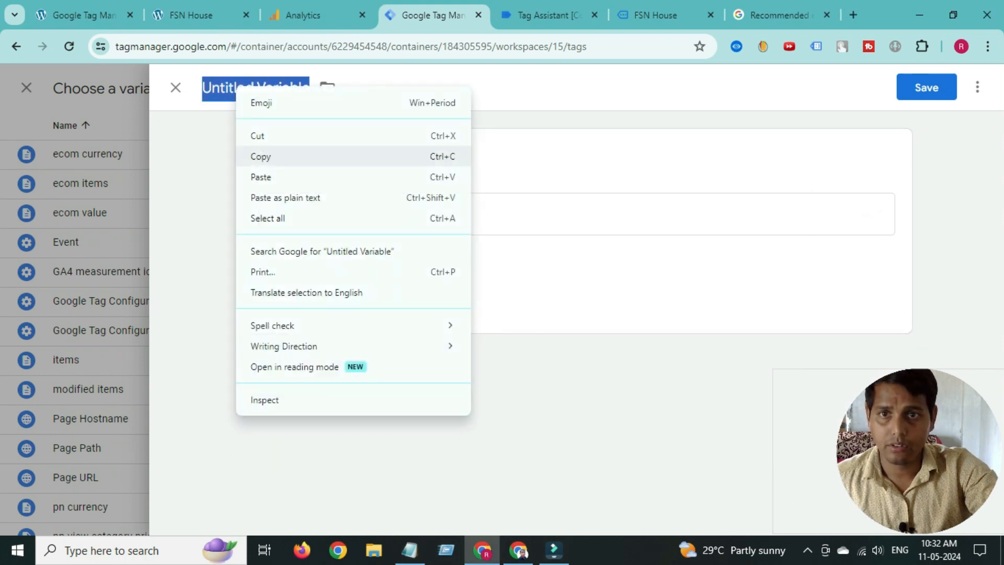
left_click(256, 176)
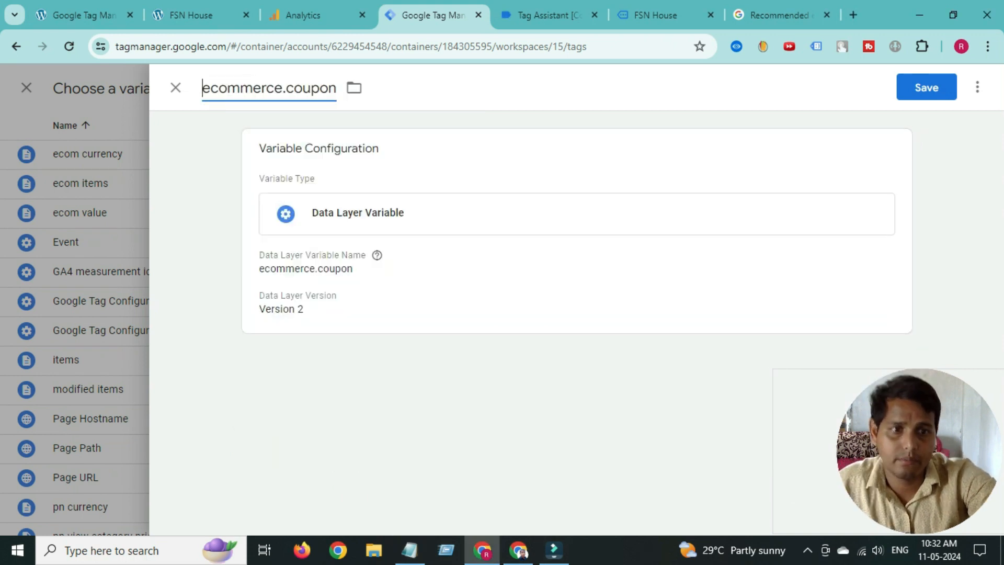
left_click(926, 87)
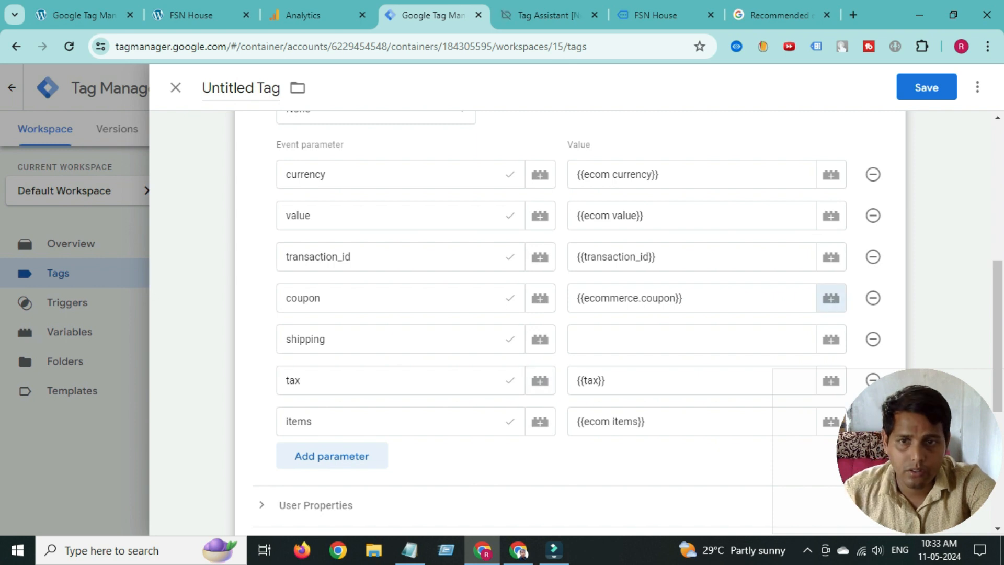
- Turn the Notepad text into ecommerce.shipping using 'shipping' from Tag Assistant, and copy it
left_click(692, 339)
left_click(618, 471)
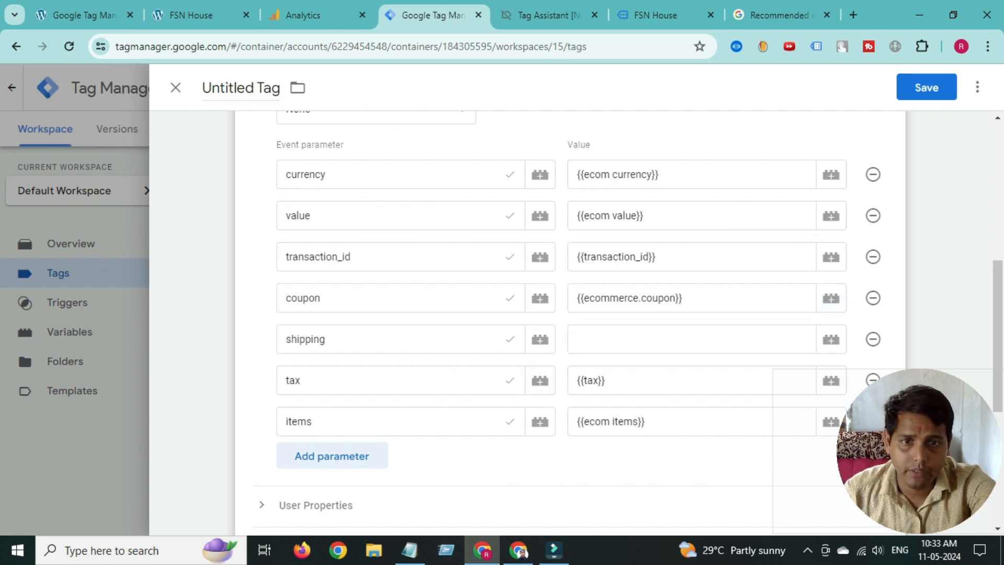
key("ctrl+Tab")
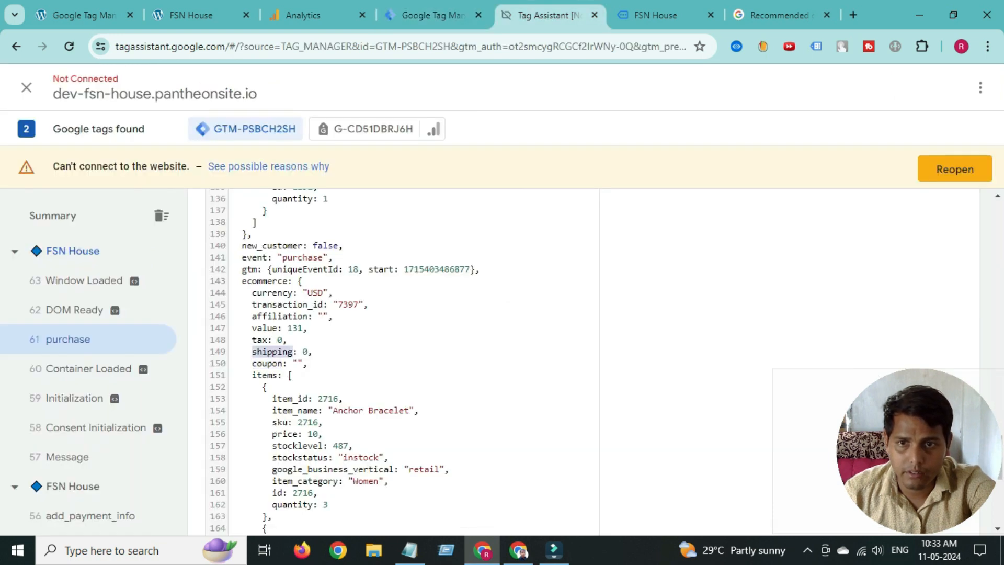
right_click(272, 349)
left_click(293, 195)
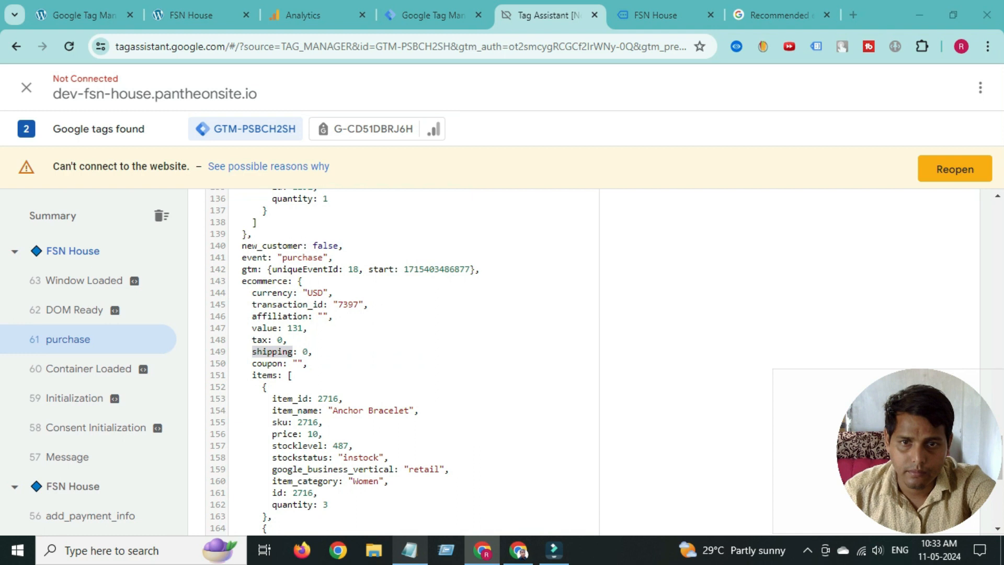
left_click(410, 550)
key("ctrl+a")
right_click(424, 194)
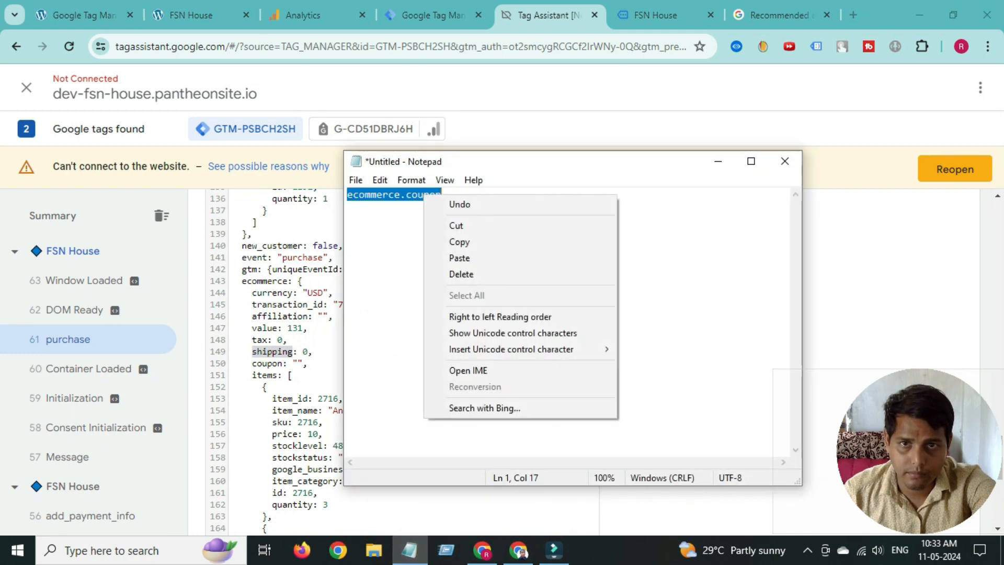
left_click(407, 195)
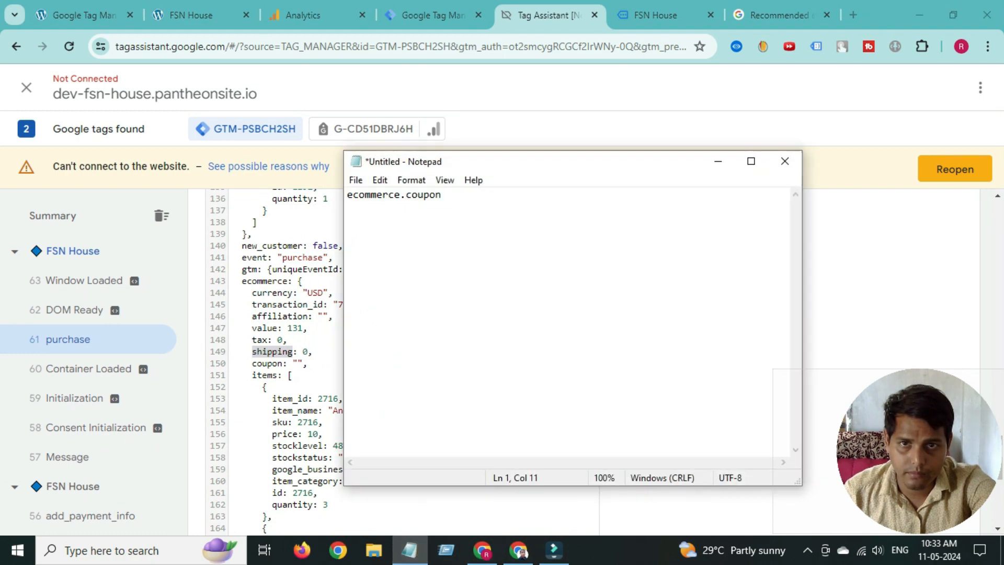
right_click(410, 194)
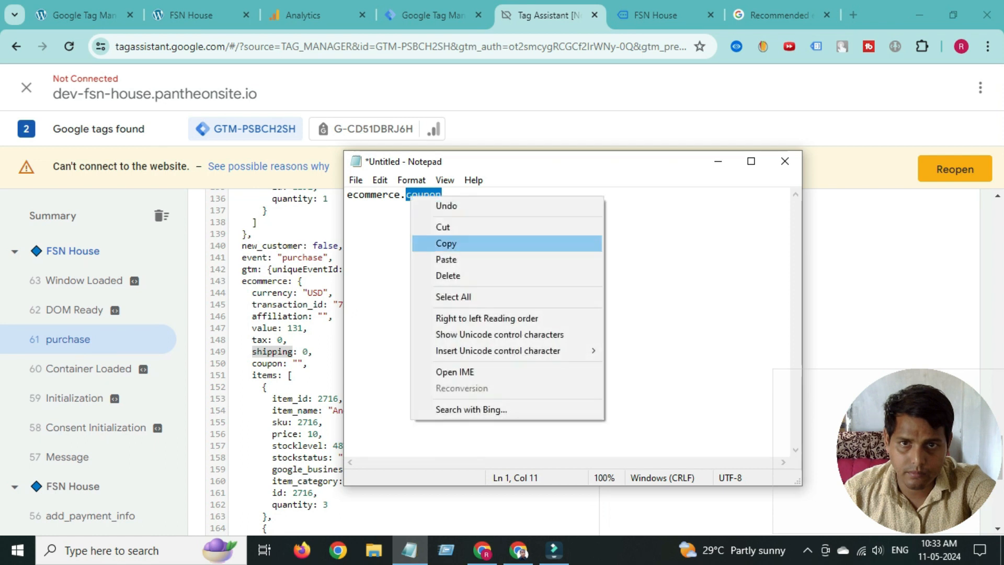
left_click(445, 257)
left_click_drag(454, 194, 365, 194)
right_click(353, 198)
left_click(372, 244)
left_click(431, 15)
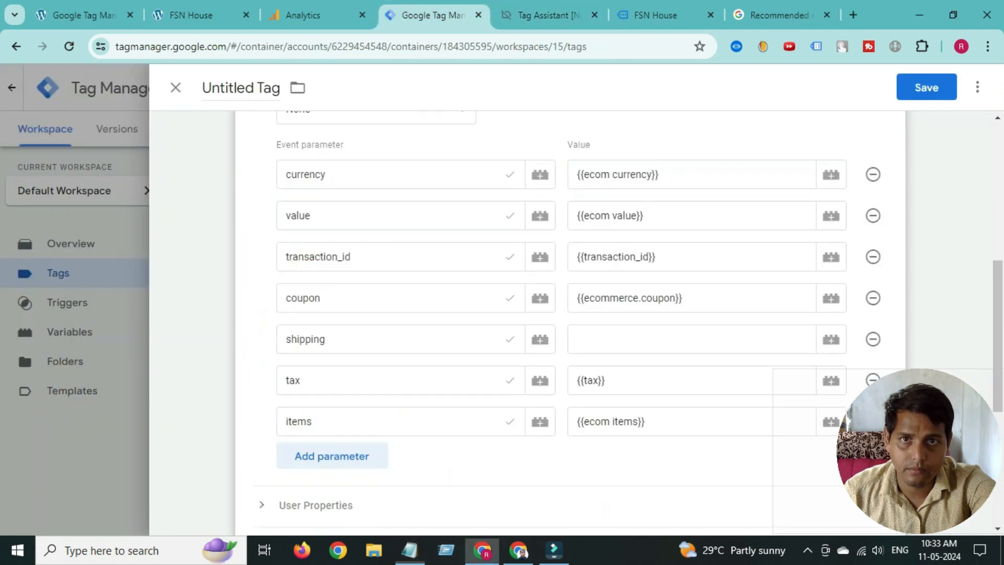
- Create a Data Layer Variable for the shipping value with key ecommerce.shipping
left_click(831, 340)
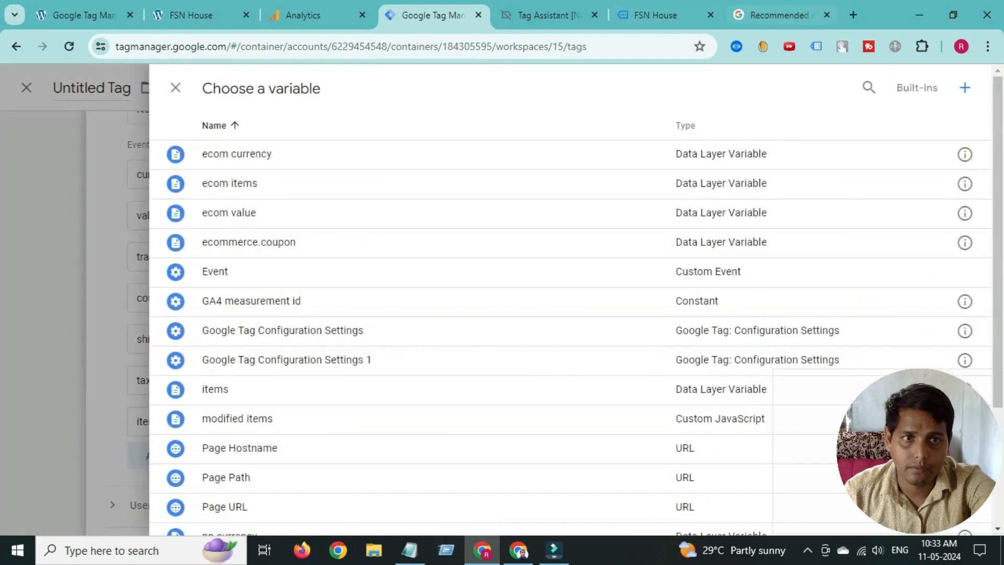
left_click(965, 87)
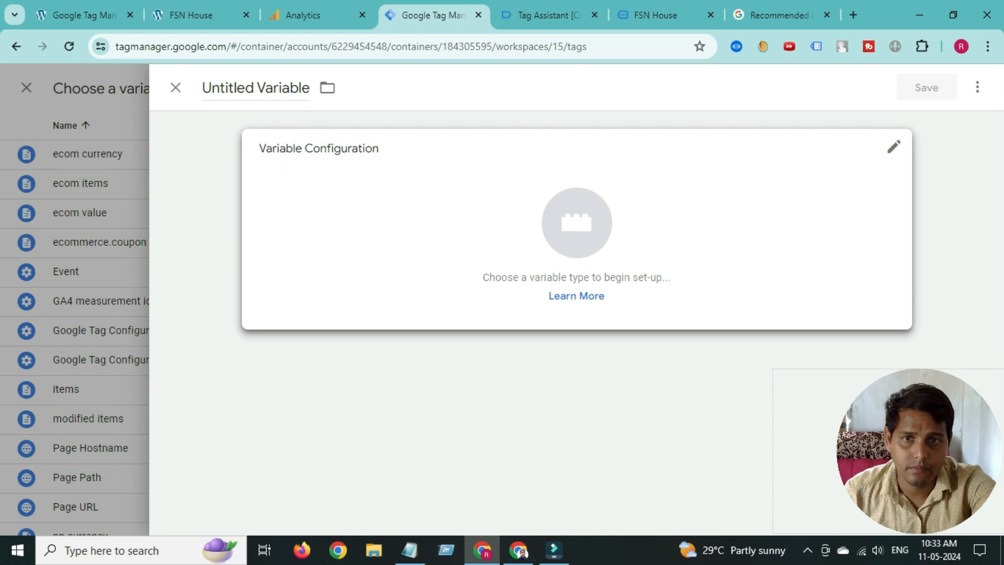
left_click(283, 168)
scroll(628, 283, "down", 1)
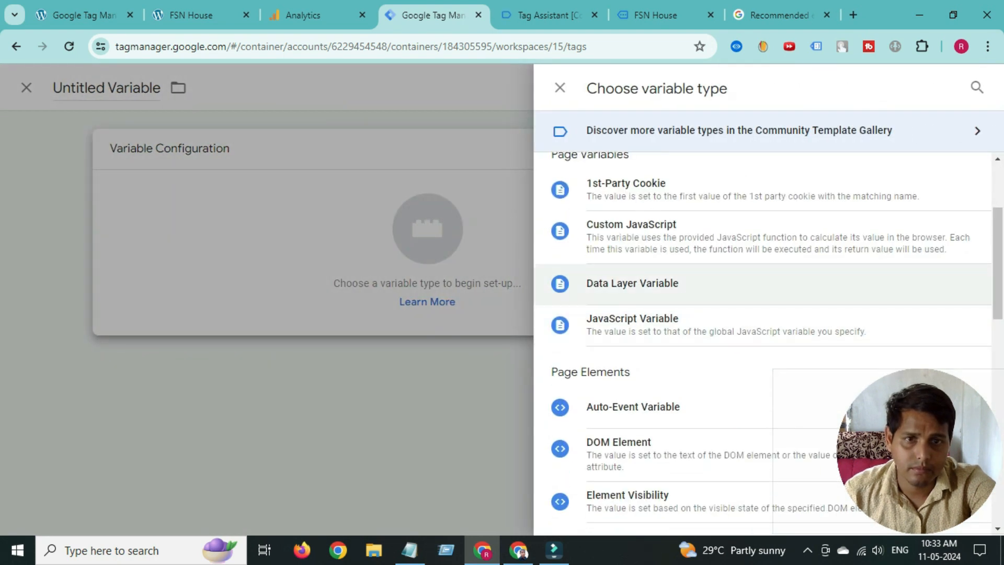
left_click(632, 283)
left_click(278, 296)
right_click(277, 296)
left_click(323, 202)
- Title the variable ecommerce.shipping and save it into the shipping row
left_click(234, 87)
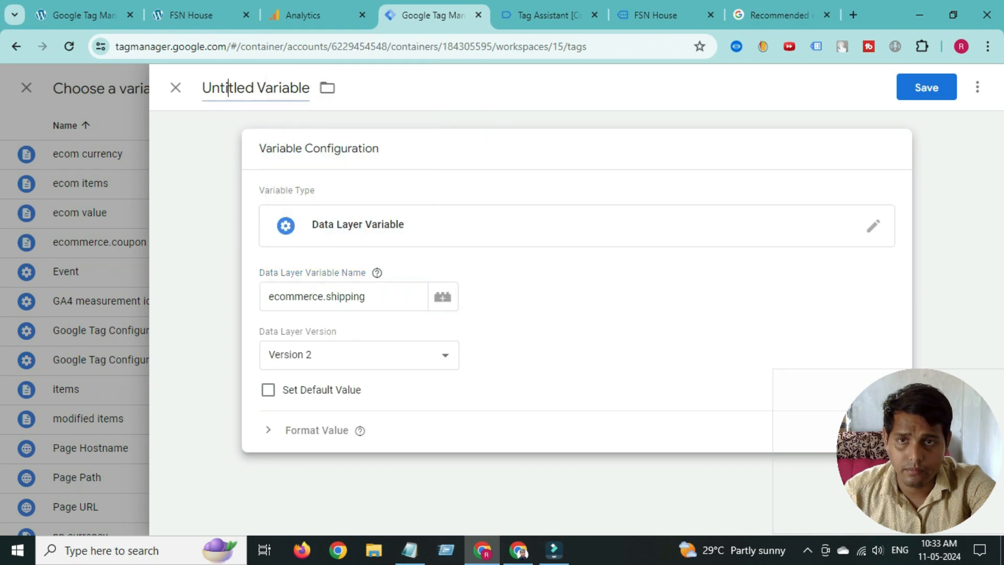
triple_click(233, 86)
right_click(230, 87)
left_click(272, 179)
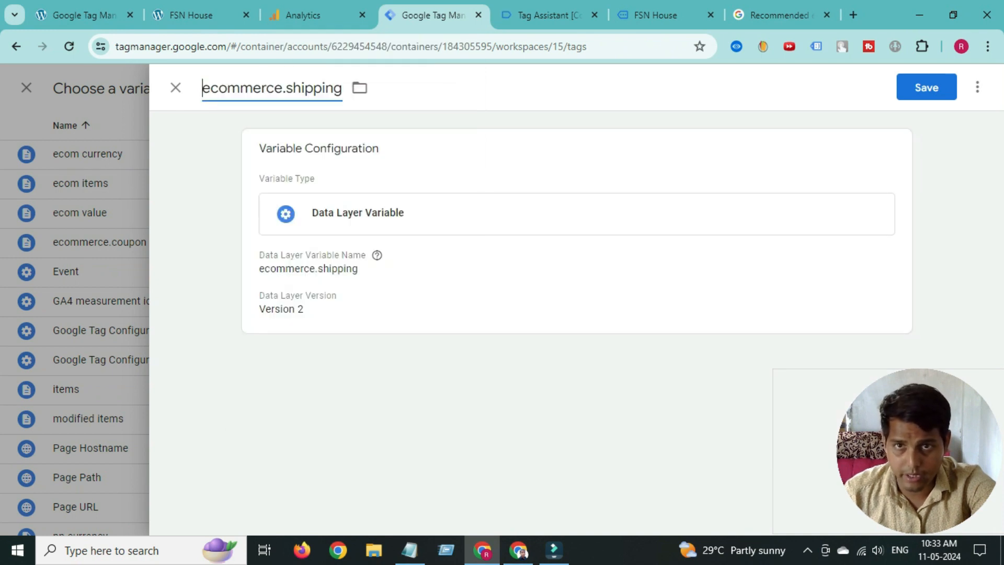
left_click(926, 88)
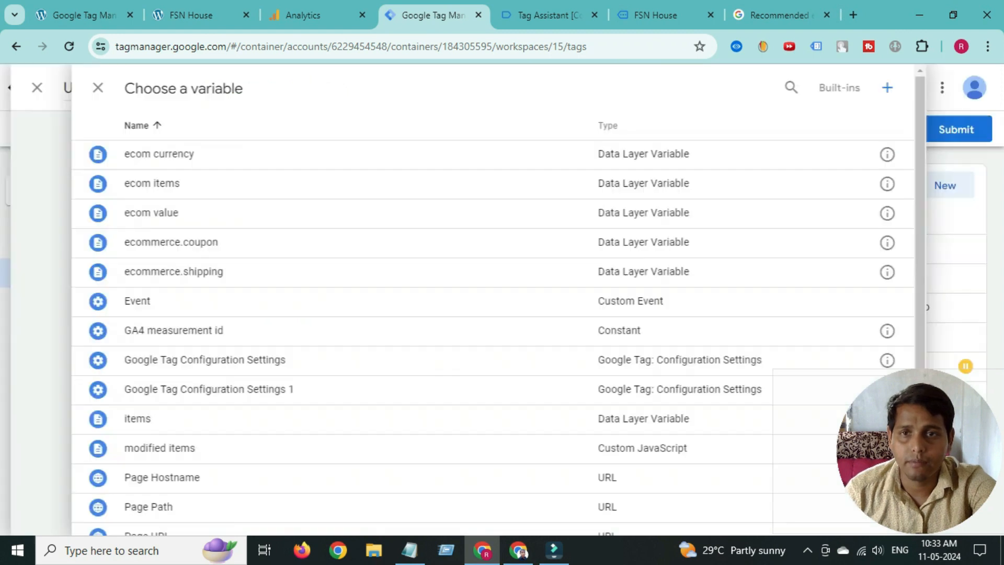
scroll(569, 340, "down", 5)
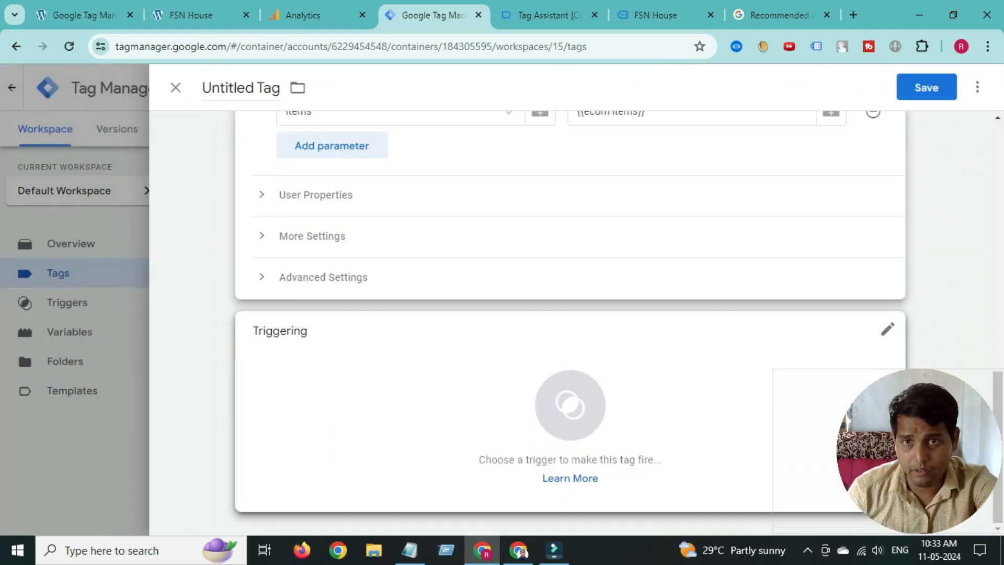
- Start a new trigger for the tag and copy the event name 'purchase' from Tag Assistant
left_click(569, 403)
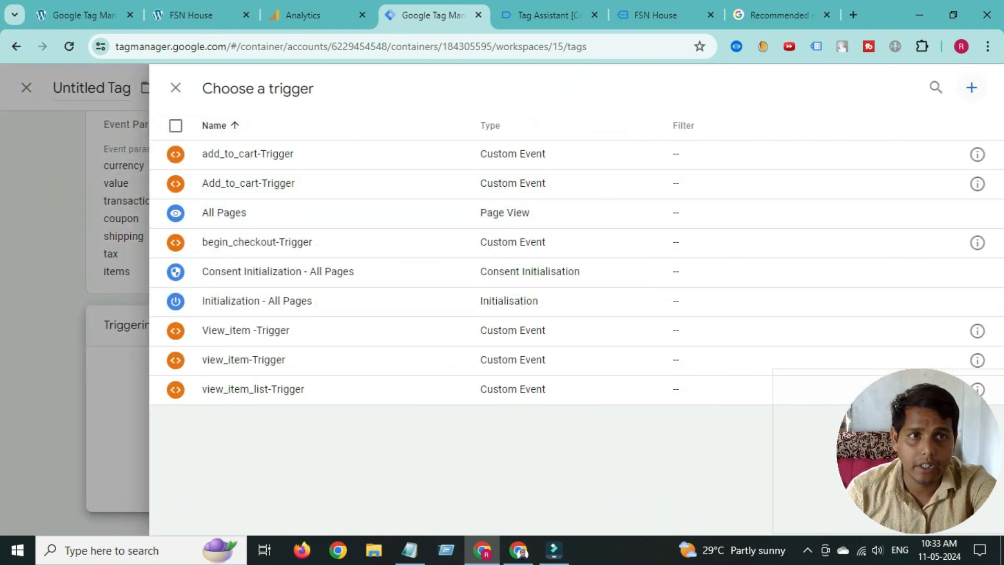
left_click(972, 88)
left_click(569, 256)
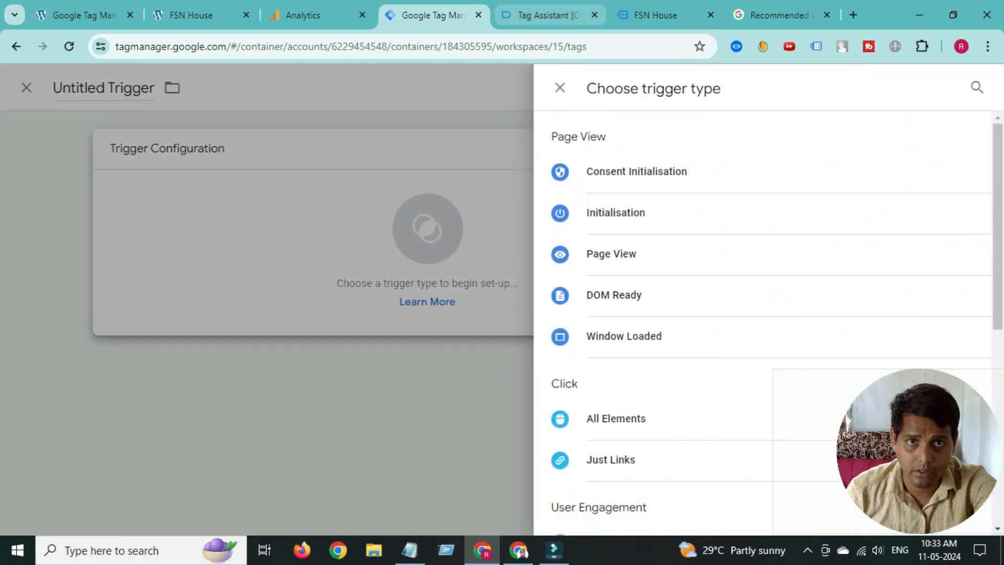
left_click(779, 15)
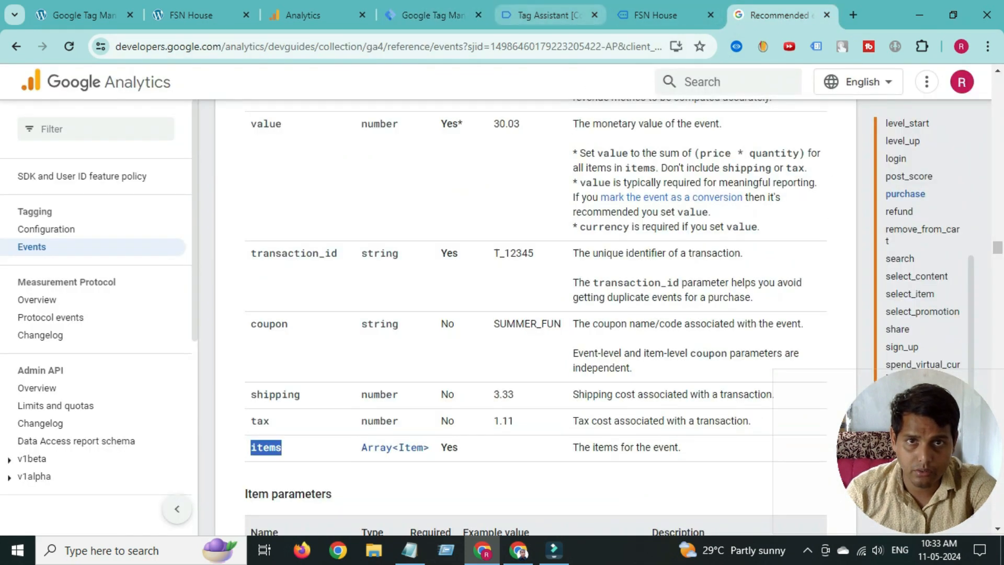
left_click(549, 15)
scroll(398, 340, "up", 20)
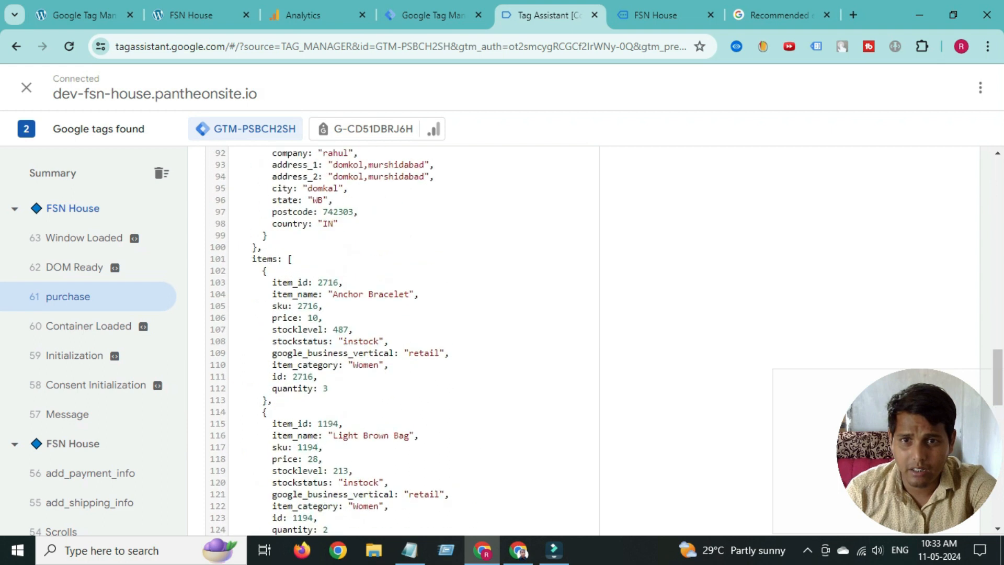
scroll(398, 340, "up", 10)
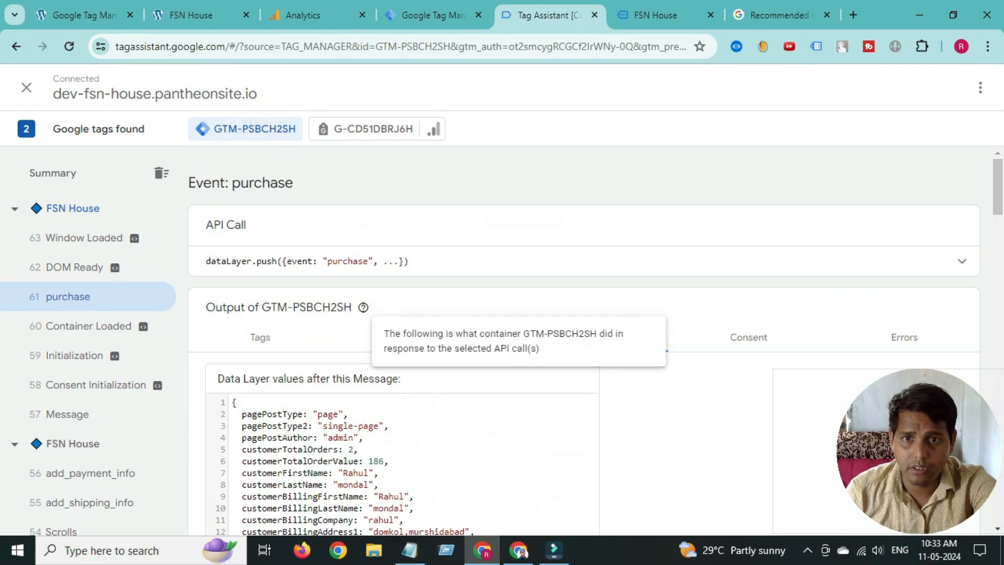
double_click(344, 260)
right_click(345, 262)
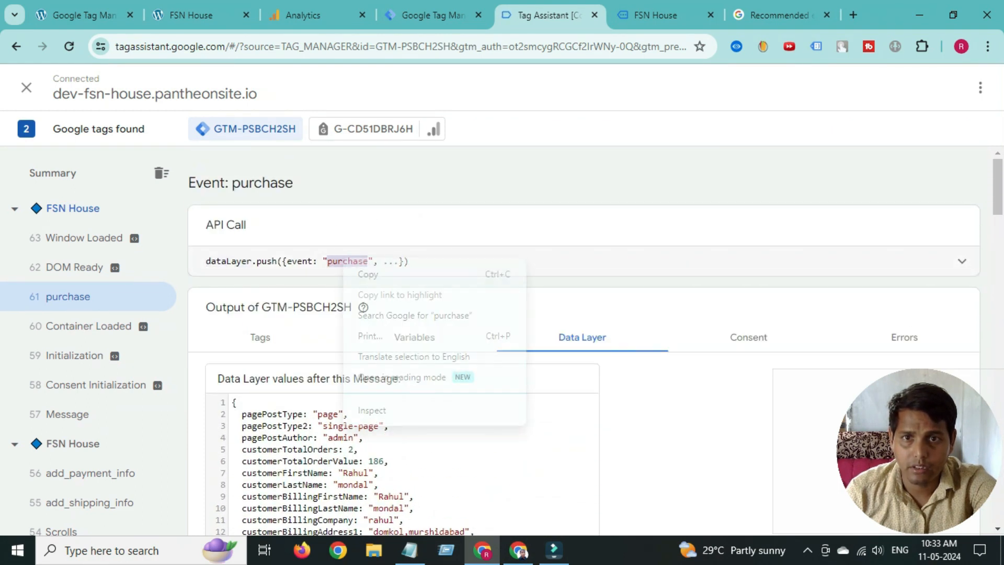
left_click(366, 273)
left_click(434, 15)
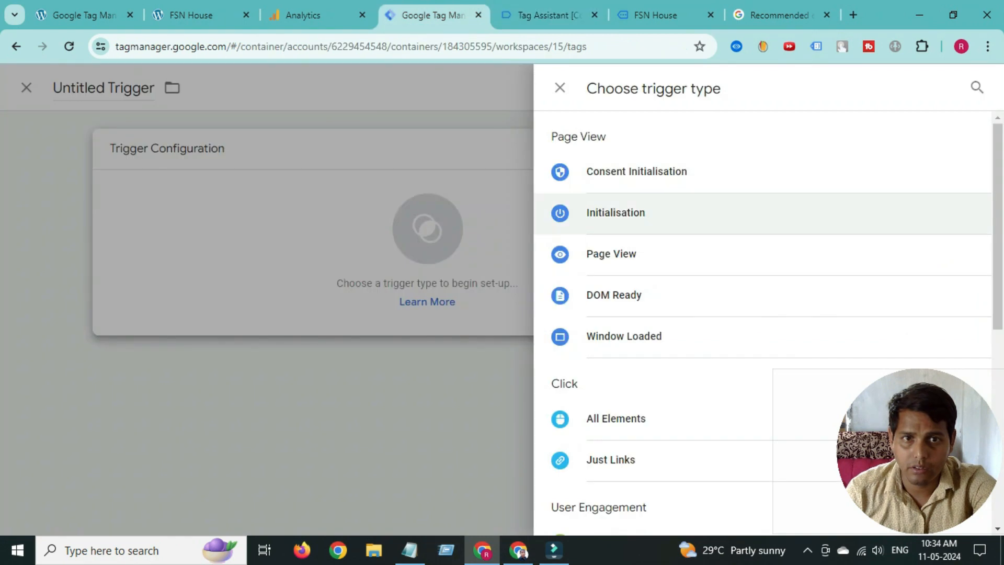
- Make it a Custom Event trigger for 'purchase', title it purchase-Trigger, and save
scroll(763, 349, "down", 8)
left_click(619, 349)
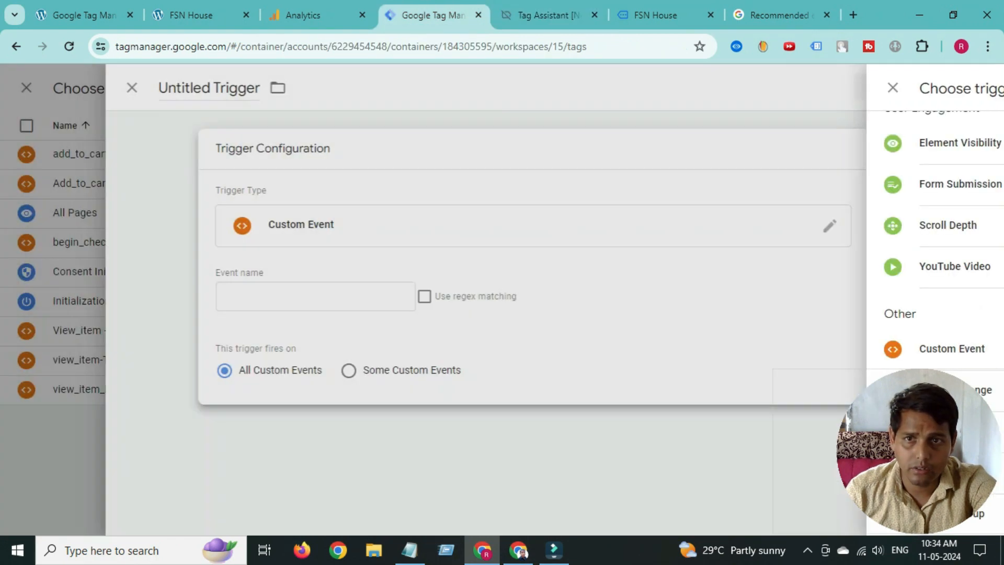
left_click(330, 296)
right_click(330, 296)
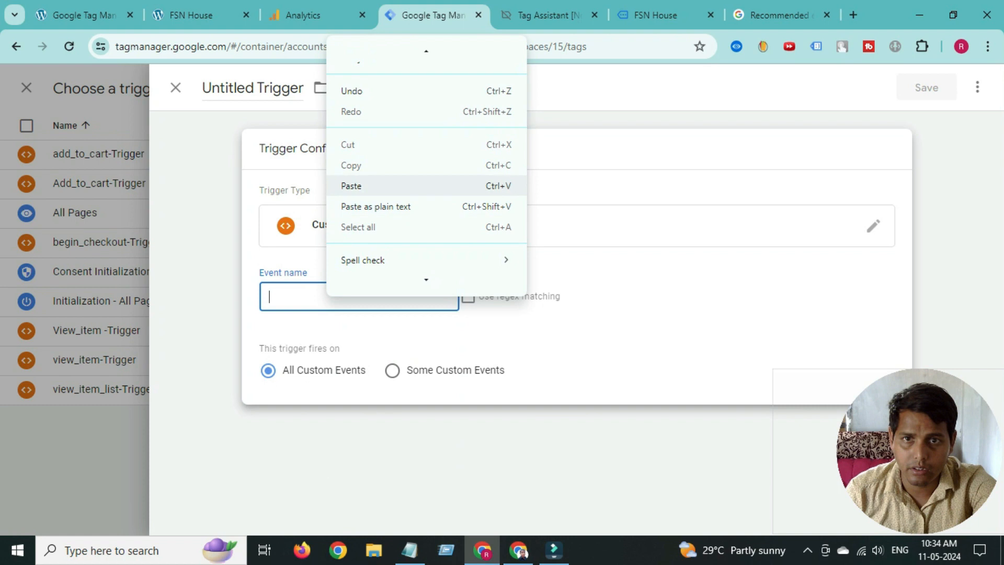
left_click(351, 186)
left_click(231, 87)
double_click(231, 88)
right_click(231, 87)
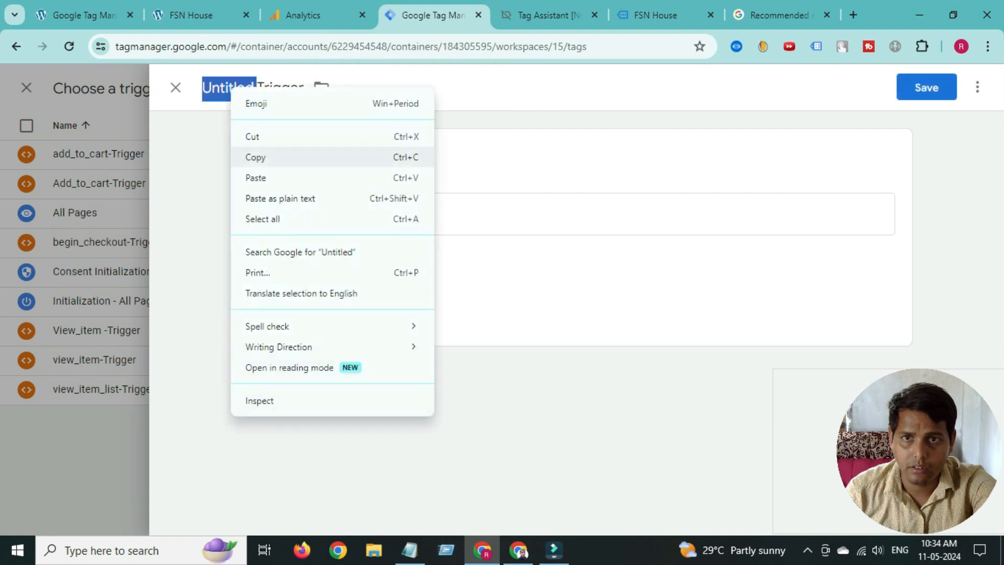
left_click(261, 177)
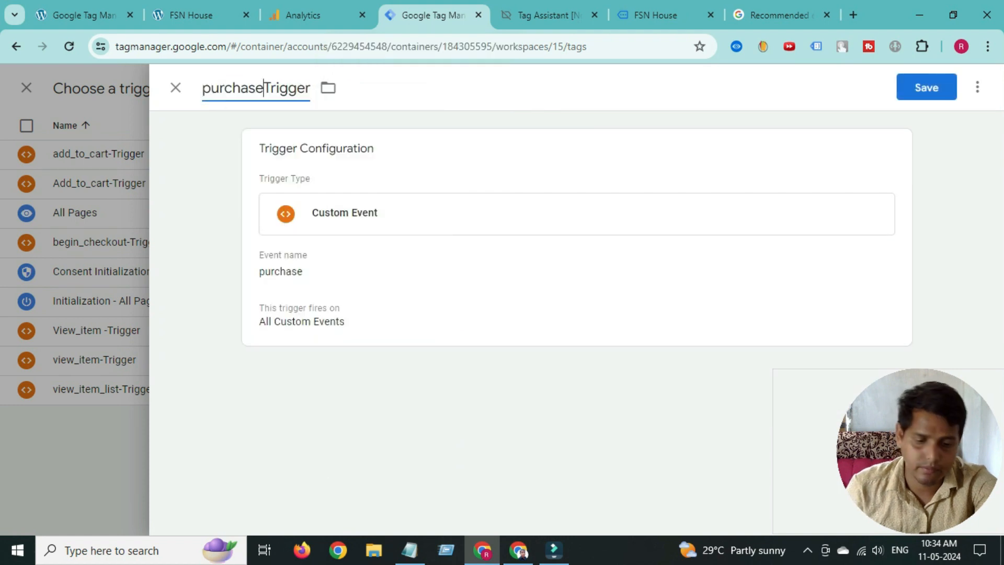
left_click(927, 88)
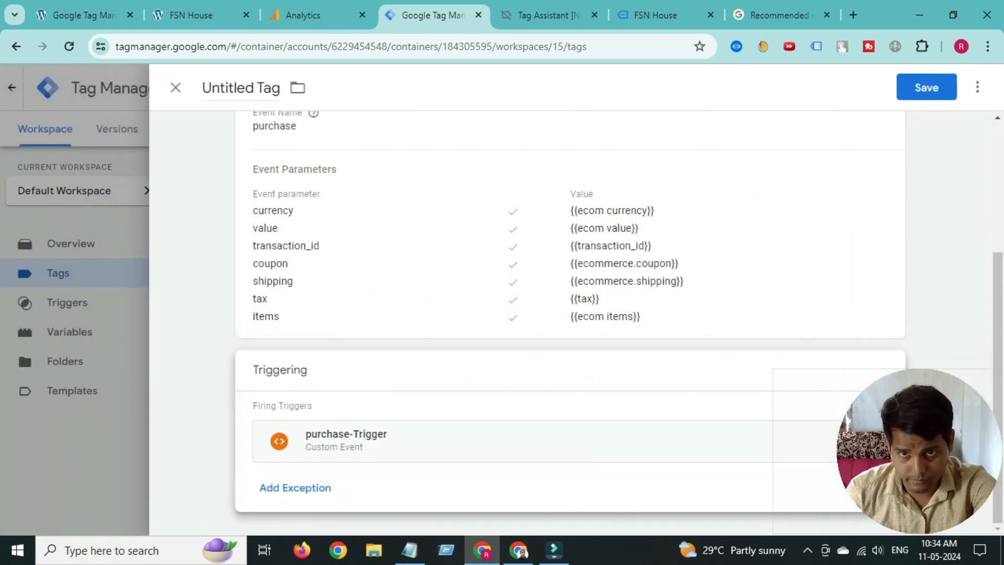
- Retitle 'Untitled Tag' as GA4-purchase-Tag and save the tag
scroll(571, 325, "up", 4)
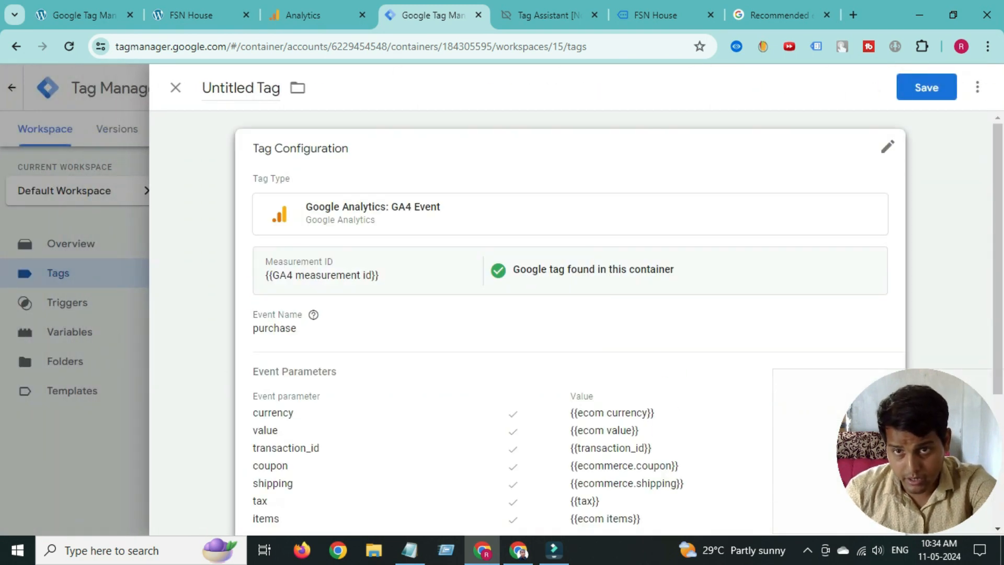
double_click(225, 88)
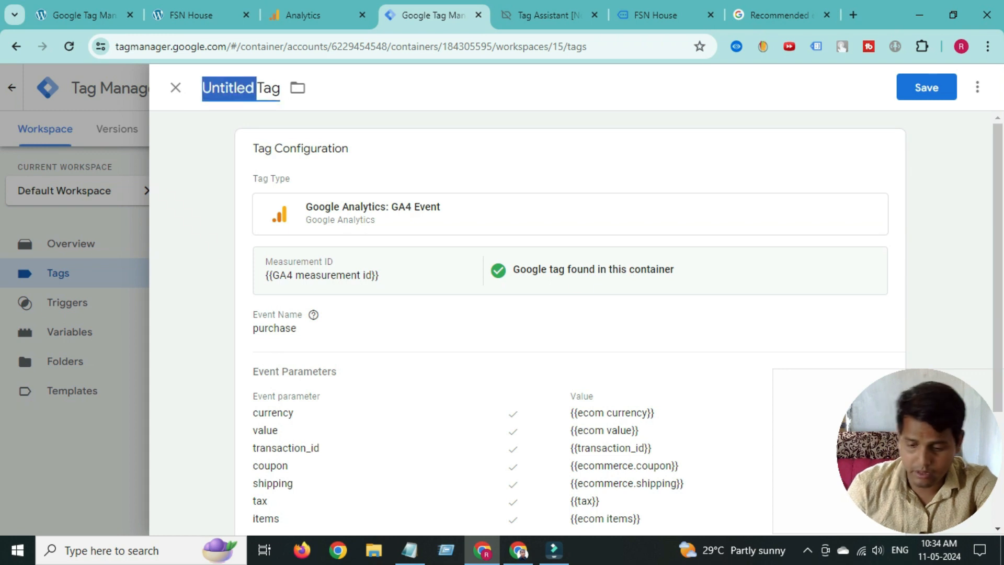
type("G")
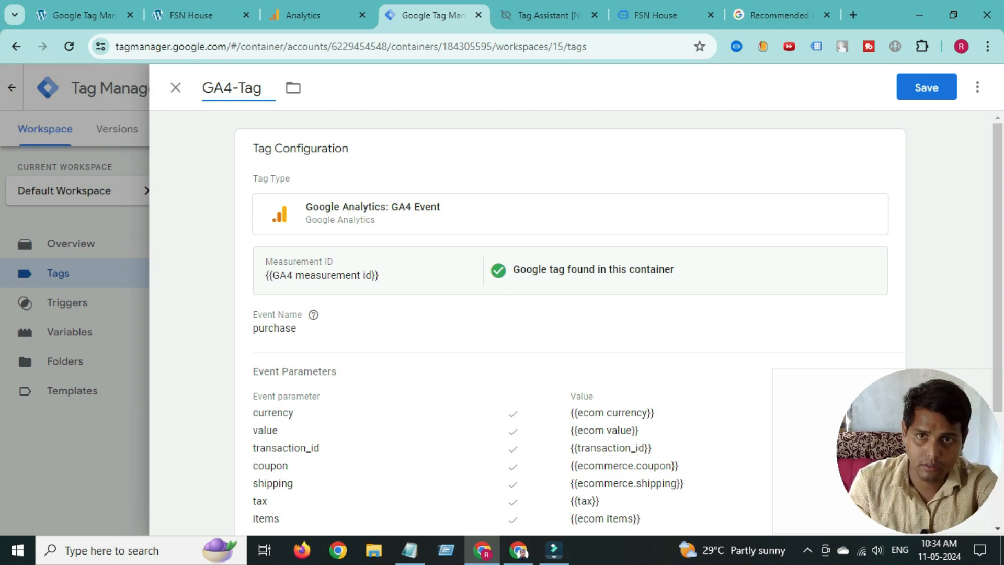
type("A4-")
right_click(239, 89)
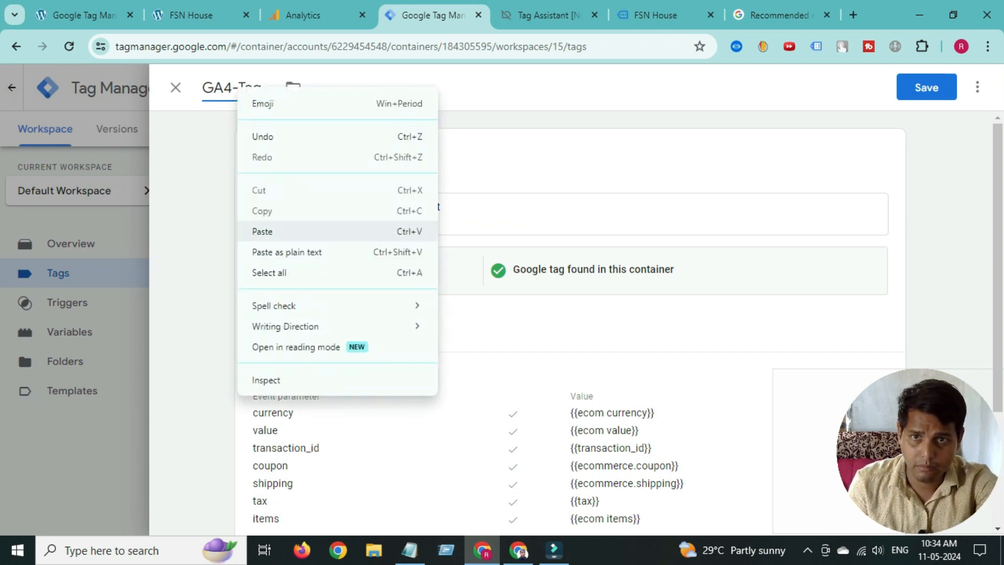
left_click(262, 229)
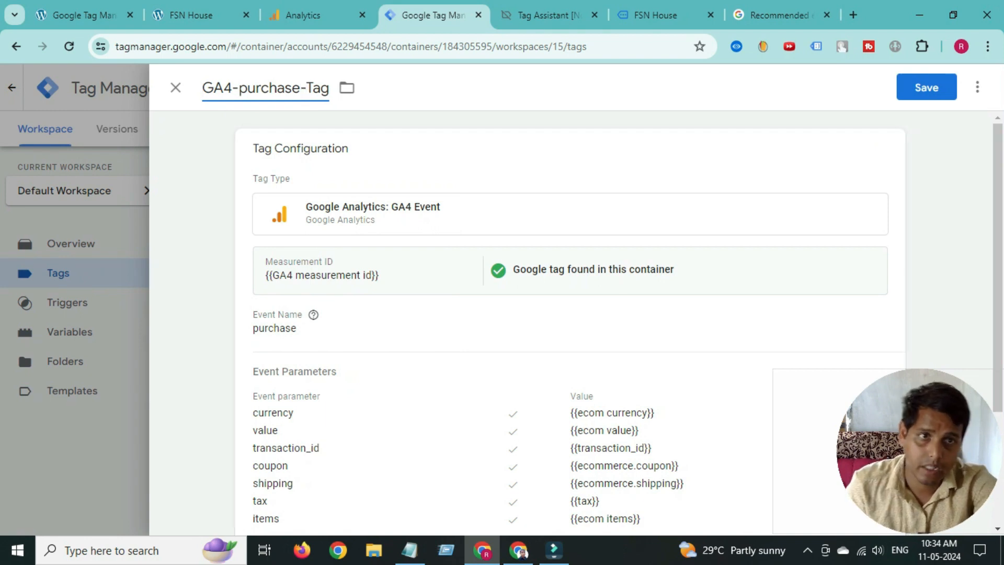
left_click(927, 87)
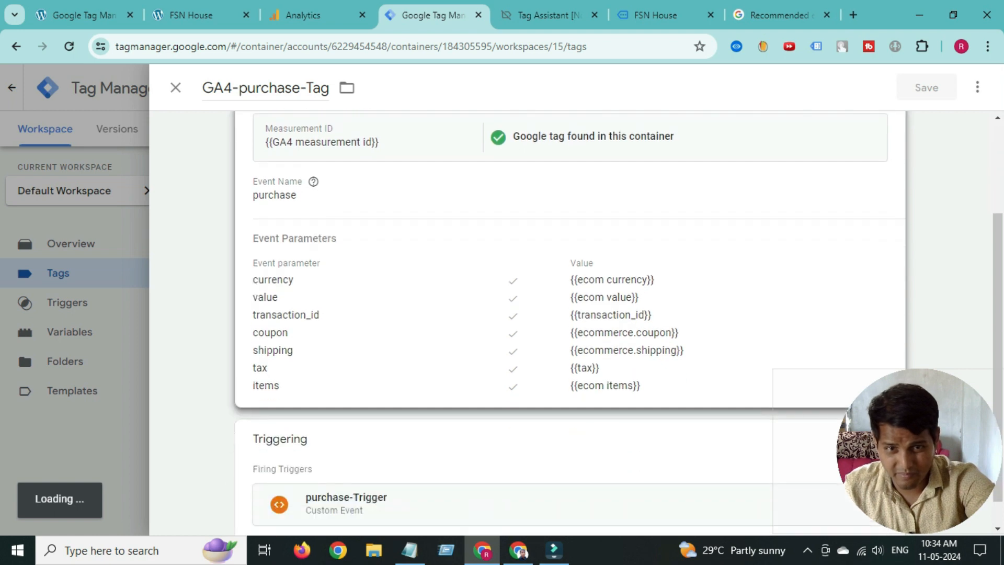
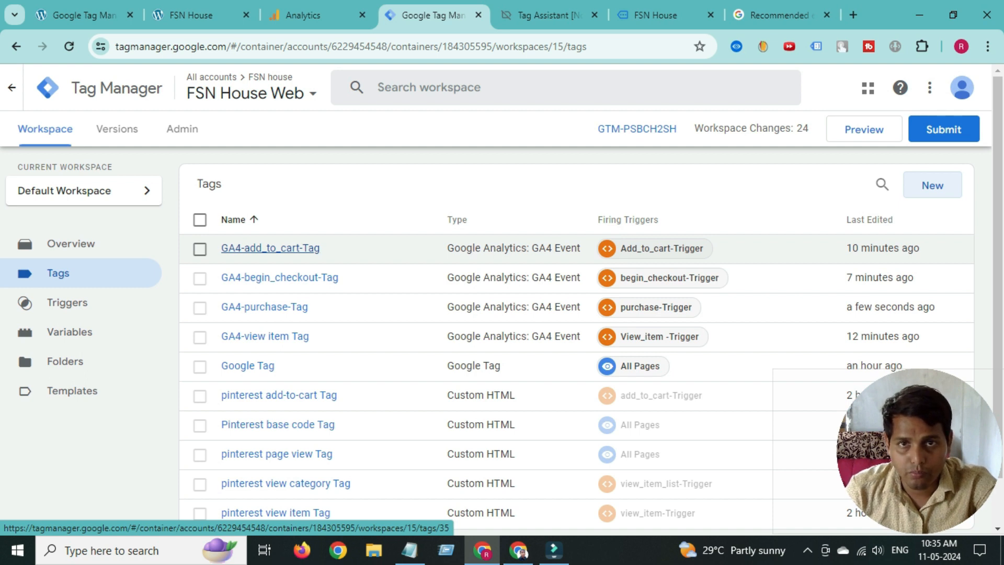
- Publish the workspace changes as Version 15 without a version description, then return to Workspace
left_click(945, 129)
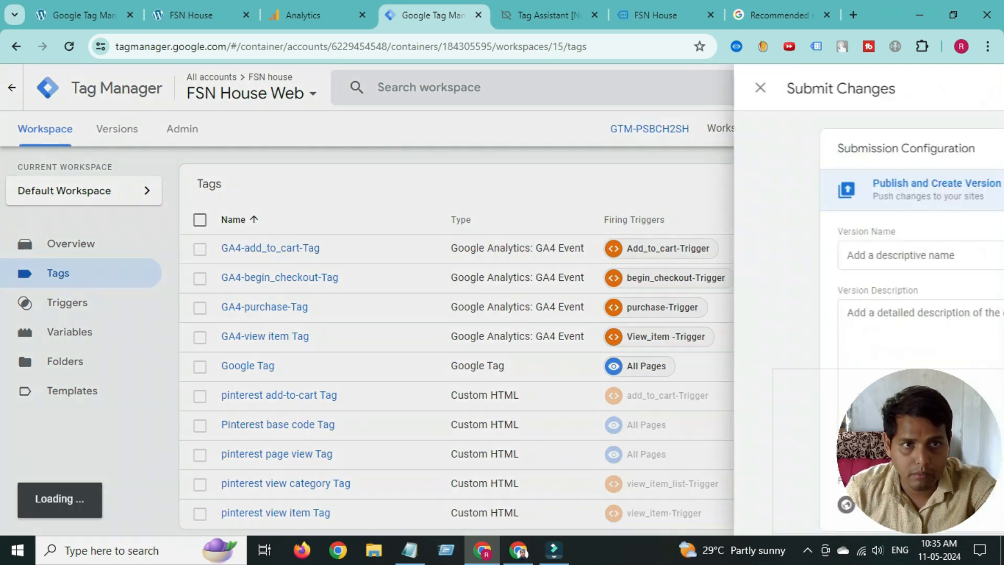
left_click(950, 88)
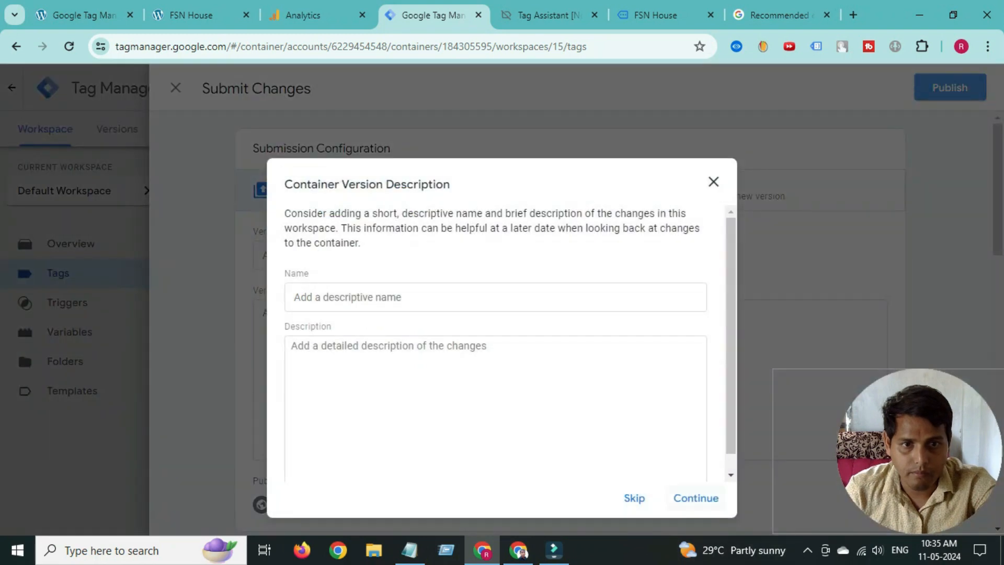
left_click(697, 498)
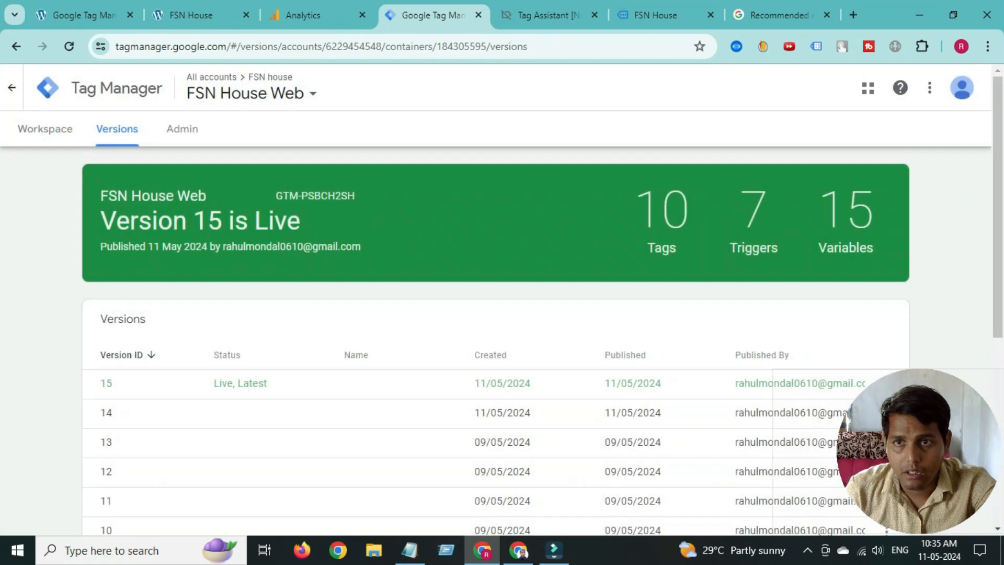
left_click(51, 130)
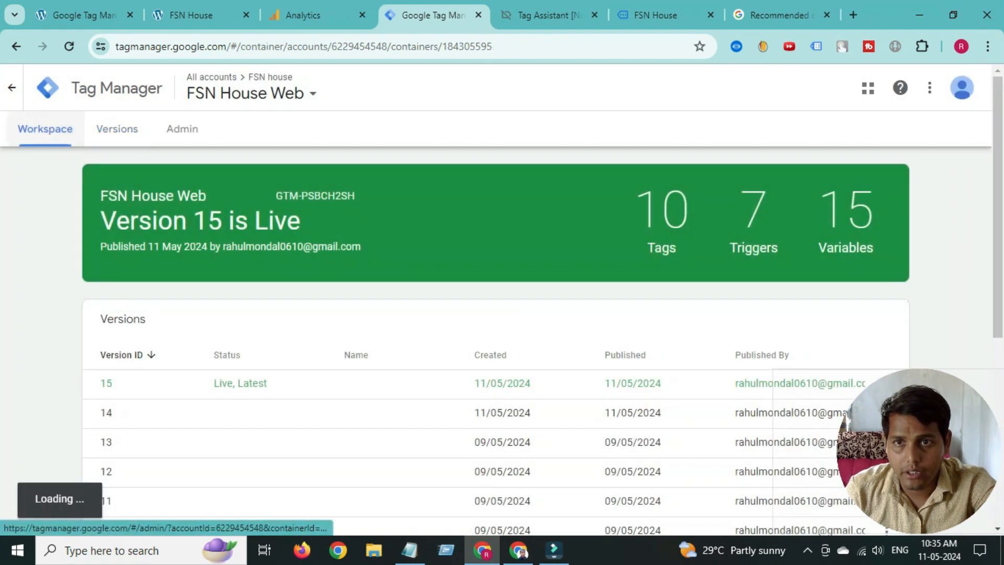
left_click(184, 130)
left_click(52, 130)
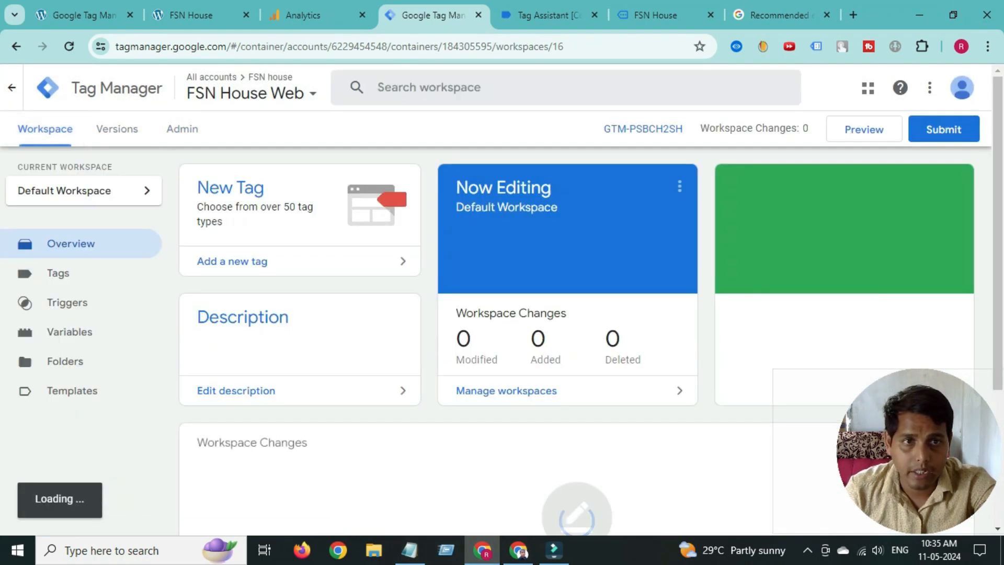
- Launch a Tag Assistant preview on dev-fsn-house and move the Analytics tab after the site tabs
left_click(865, 129)
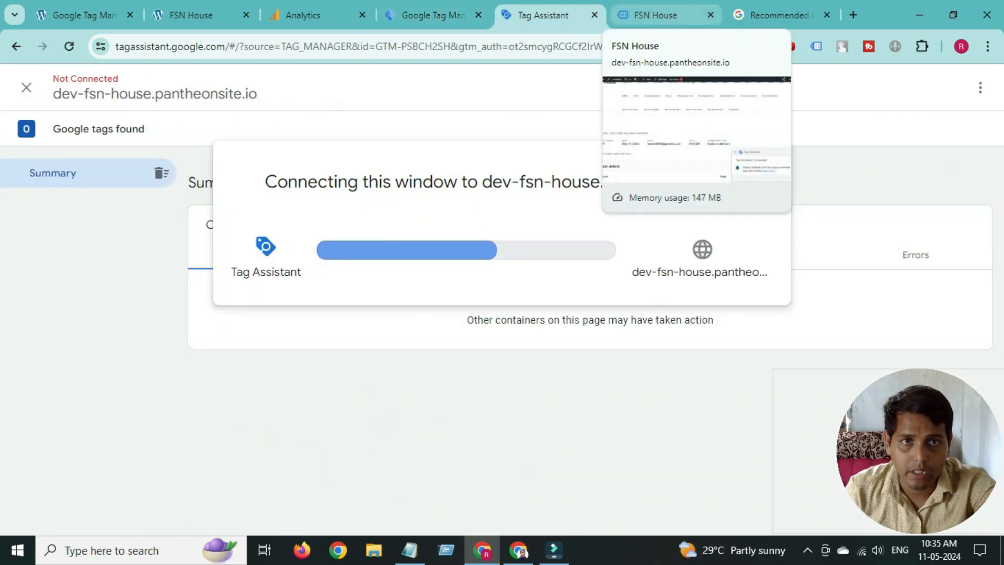
left_click_drag(303, 15, 622, 15)
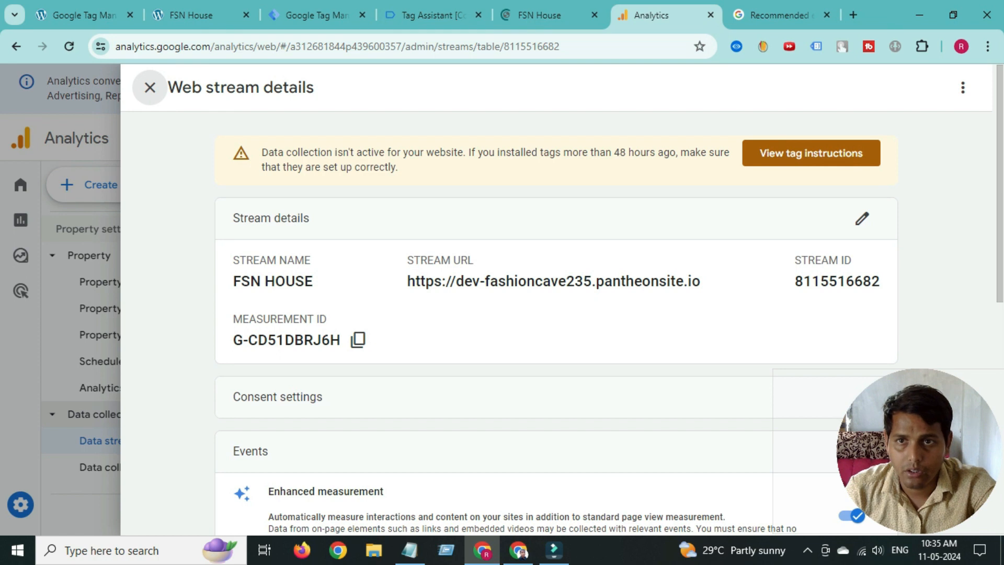
- Close the FSN HOUSE stream details and reach DebugView through Admin > Data display
left_click(150, 87)
left_click(20, 505)
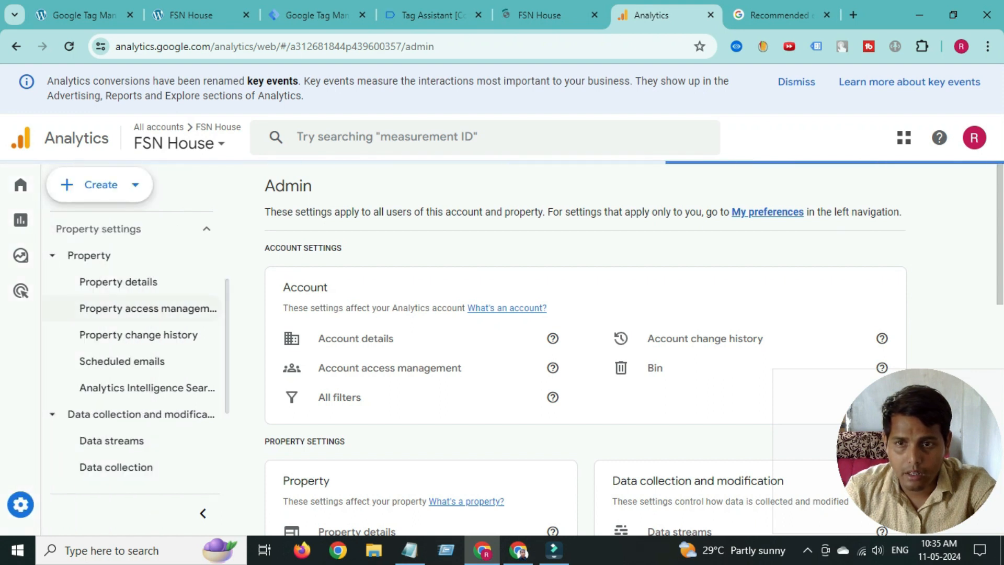
scroll(146, 391, "down", 3)
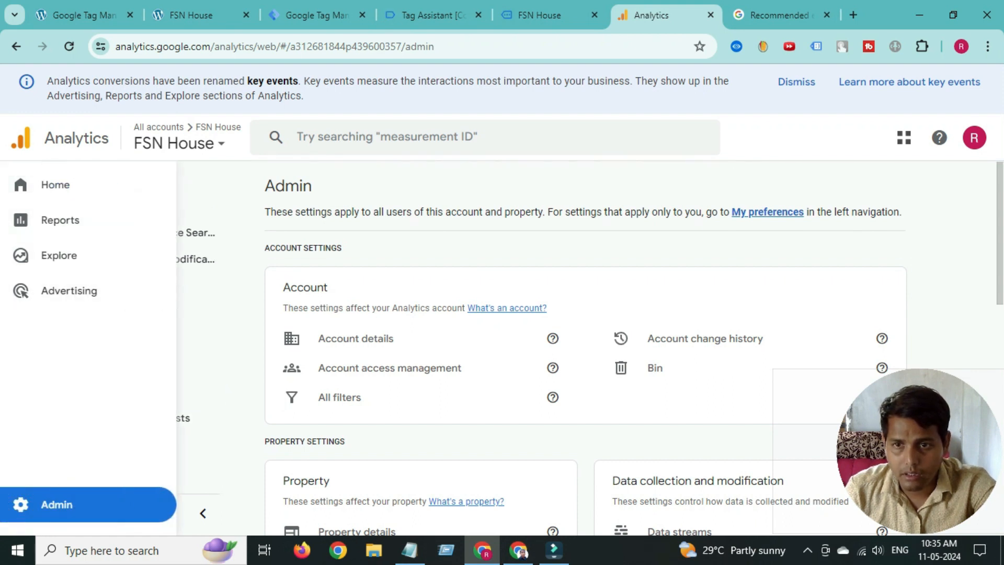
left_click(98, 444)
scroll(104, 425, "down", 2)
scroll(132, 348, "down", 3)
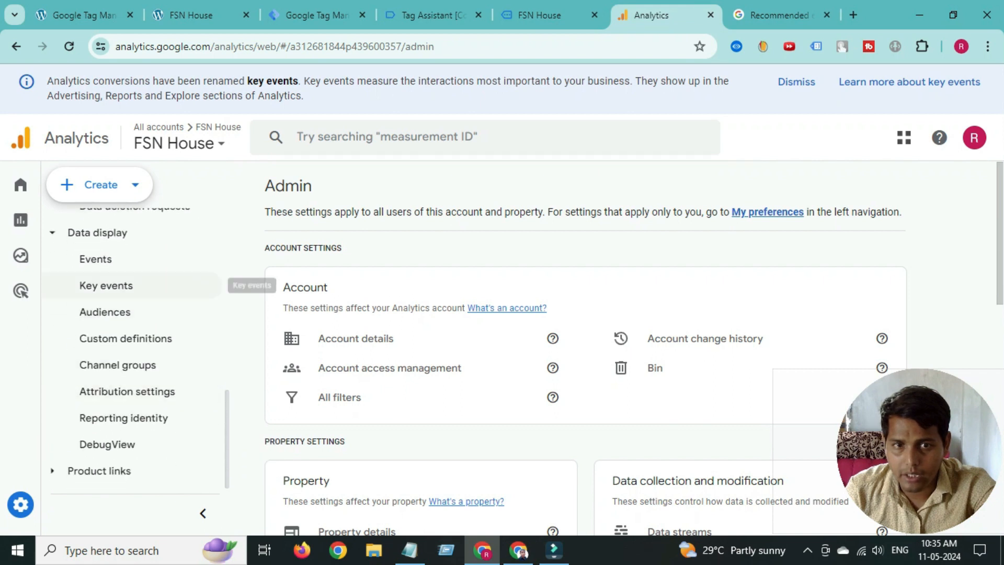
left_click(131, 445)
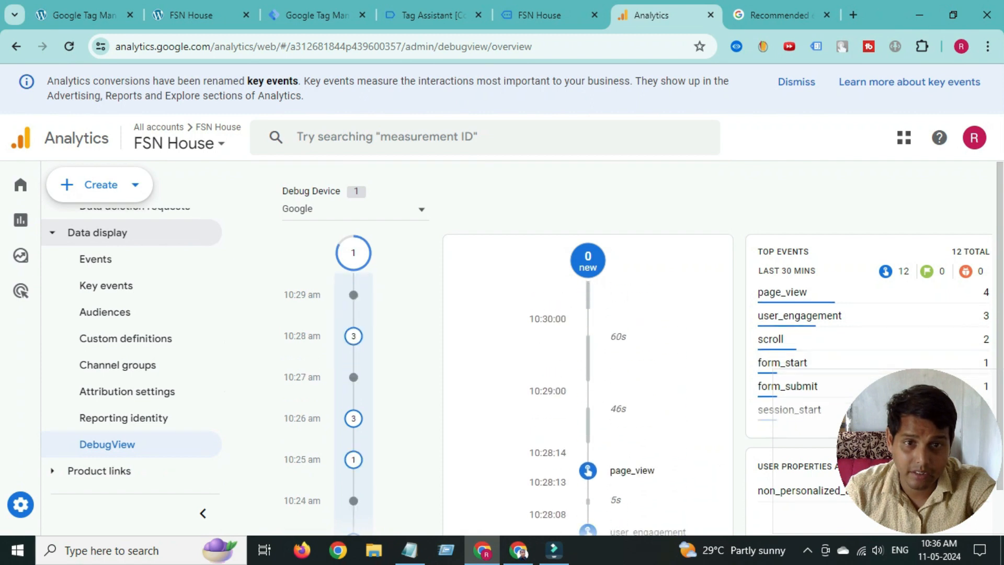
- Visit the Accessories category on the FSN House site
left_click(544, 15)
scroll(390, 283, "down", 4)
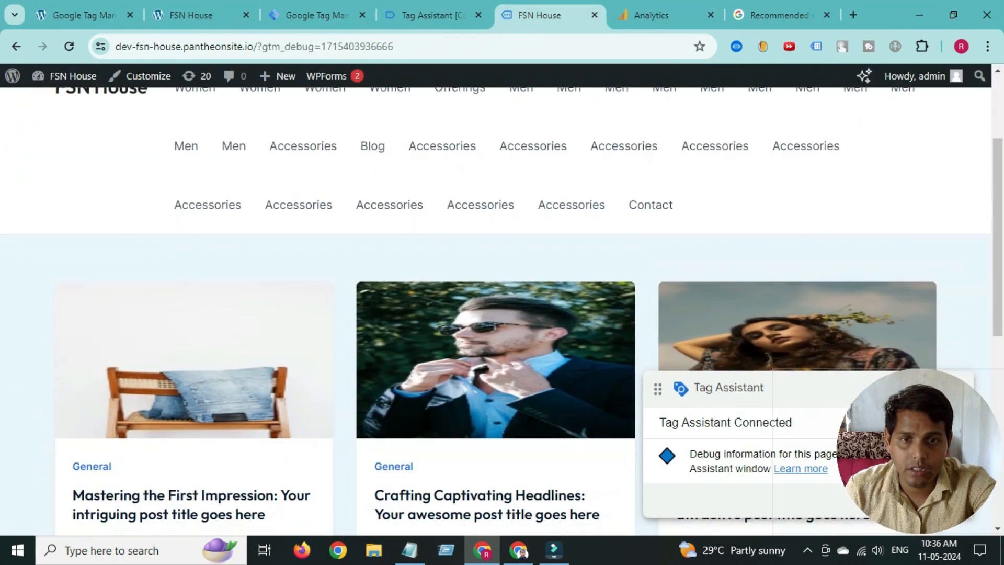
scroll(389, 283, "up", 3)
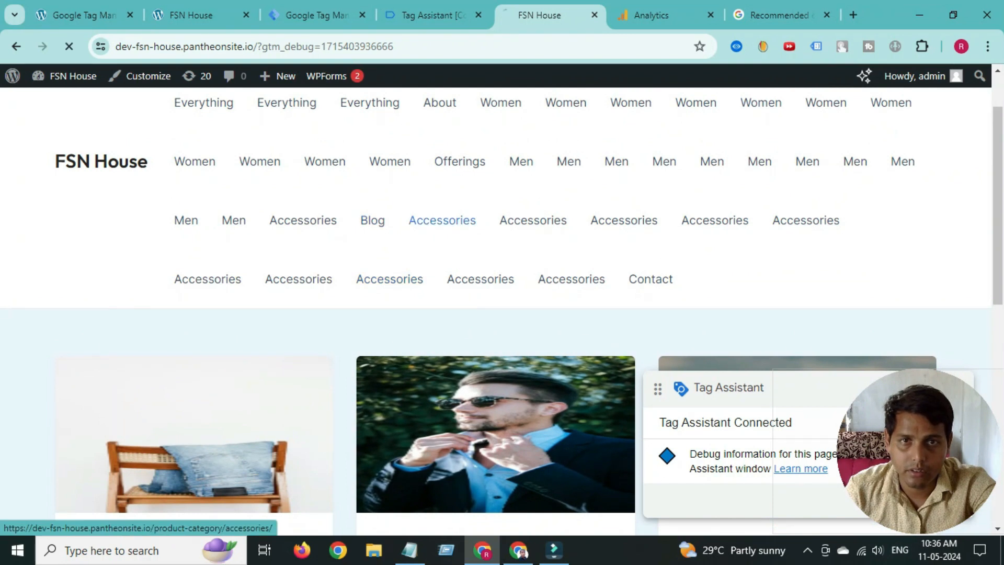
left_click(443, 220)
- Check the new page_view event's parameters in DebugView, then go back to Accessories
scroll(588, 384, "down", 5)
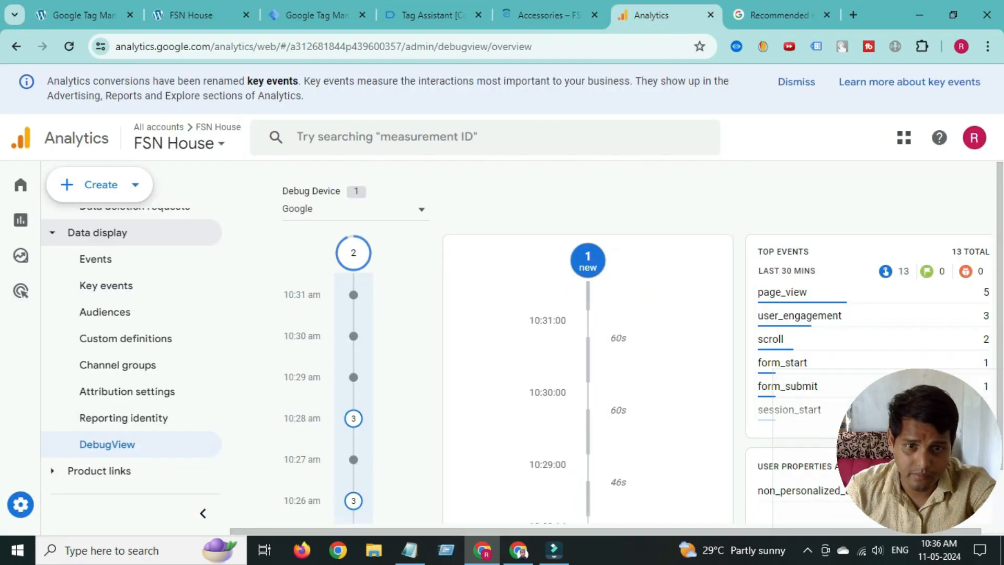
left_click(631, 324)
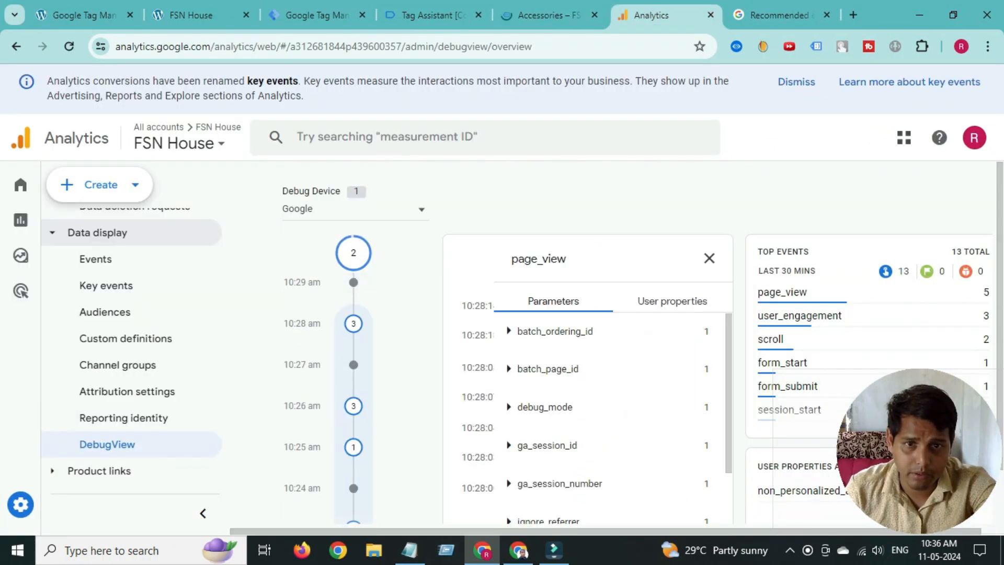
left_click(710, 258)
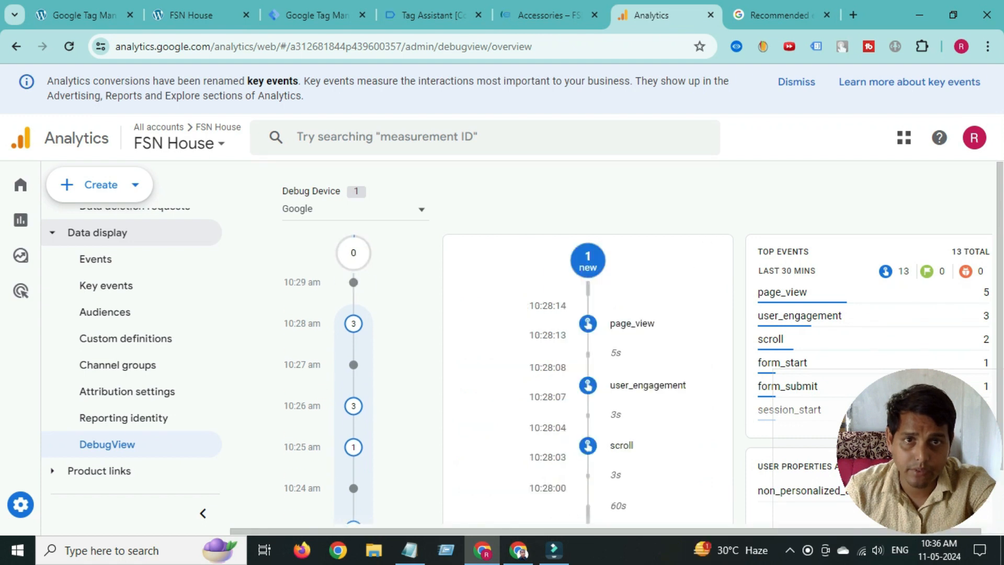
left_click(548, 15)
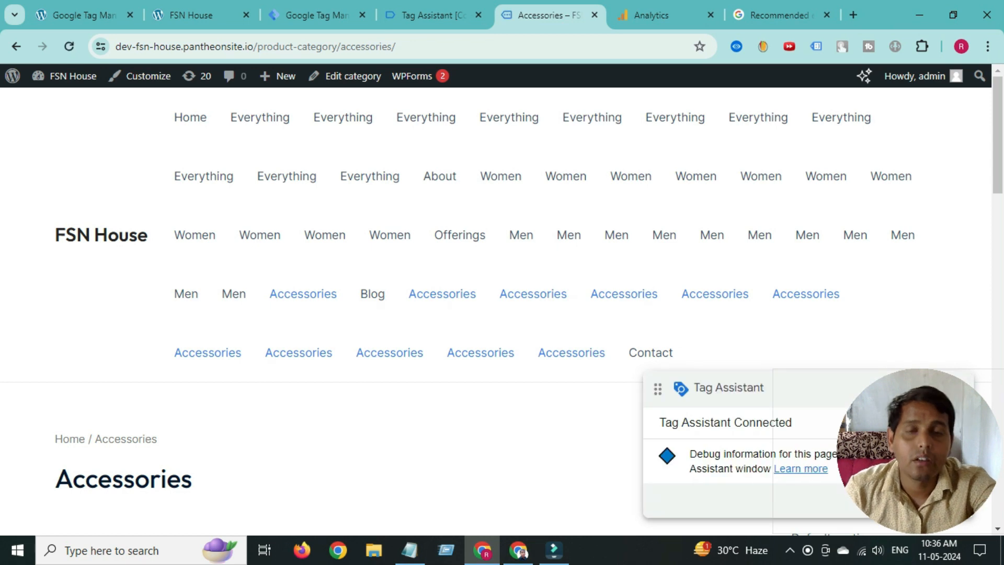
- Open the Anchor Bracelet product page and check DebugView for its product view event
scroll(384, 319, "down", 7)
left_click(384, 319)
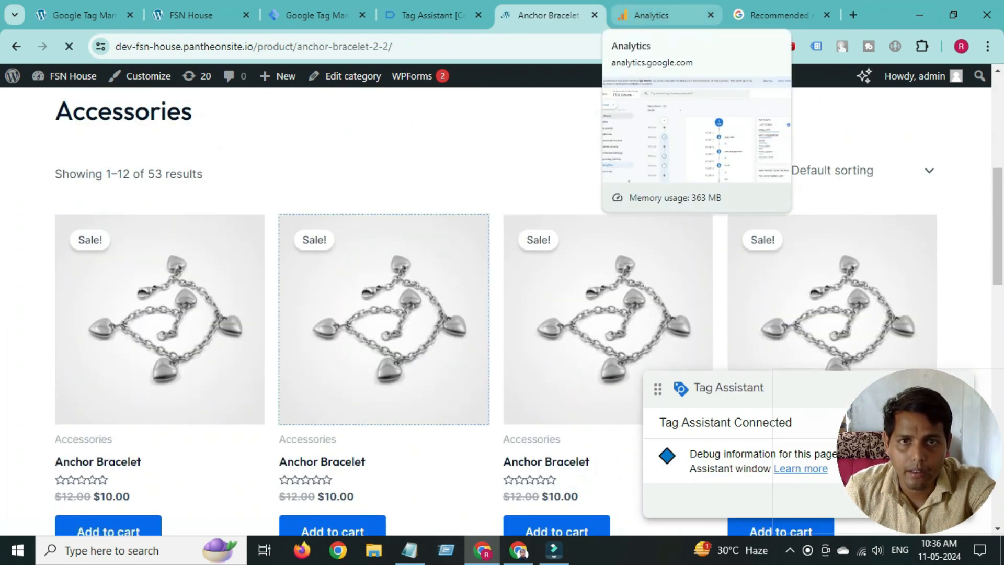
left_click(651, 15)
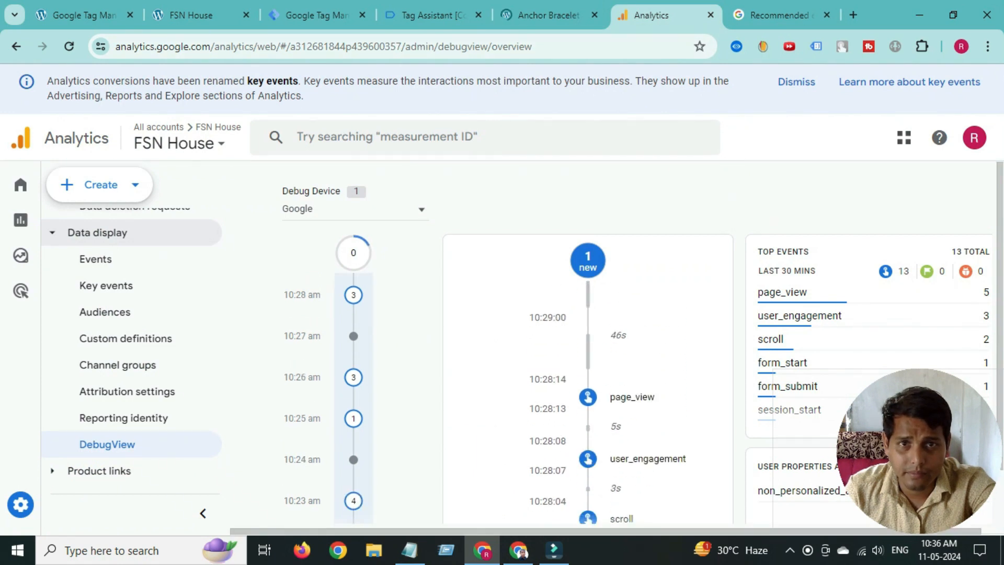
left_click(549, 15)
scroll(581, 275, "down", 6)
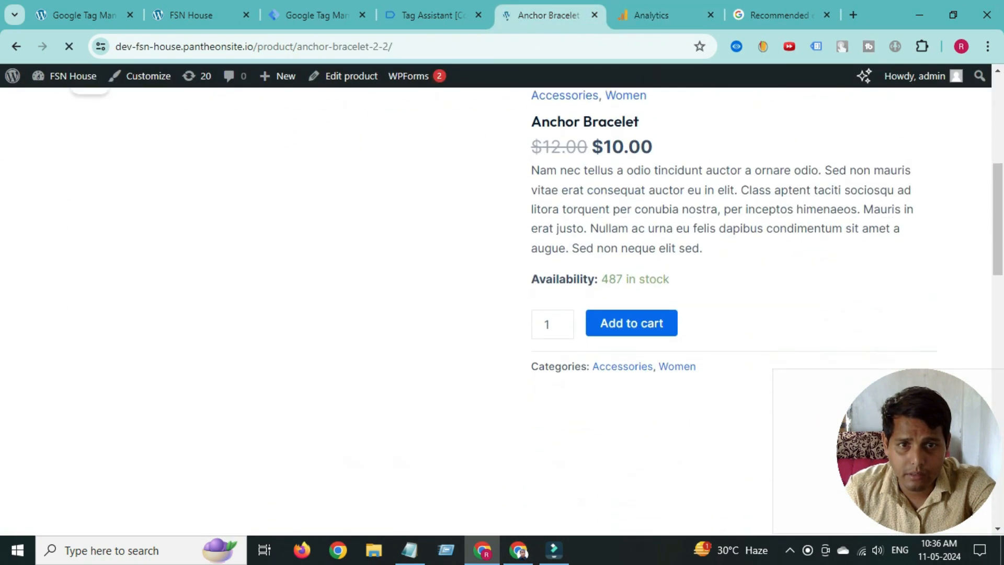
scroll(632, 293, "down", 1)
- Add the Anchor Bracelet ($10.00) to the cart
left_click(632, 250)
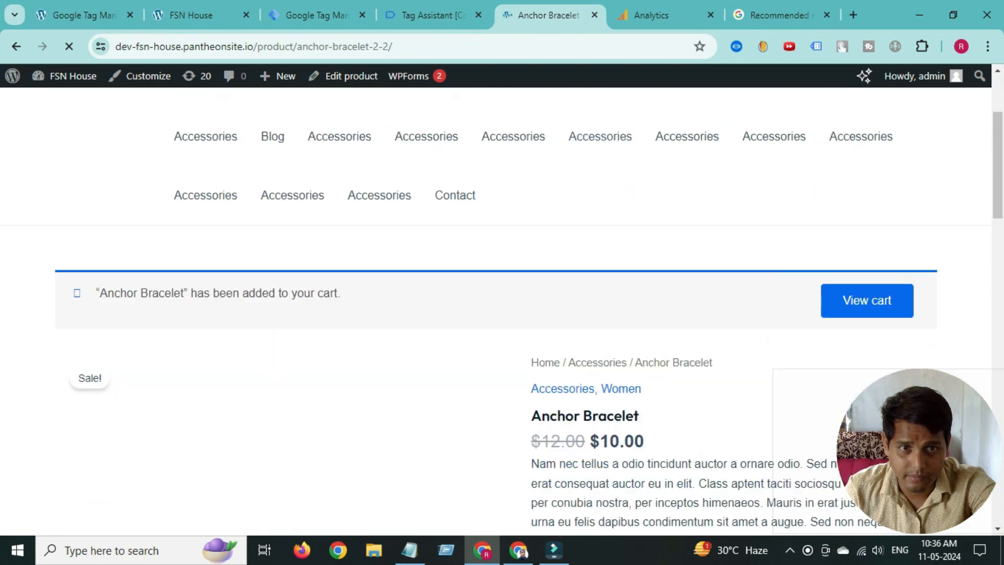
scroll(502, 293, "down", 2)
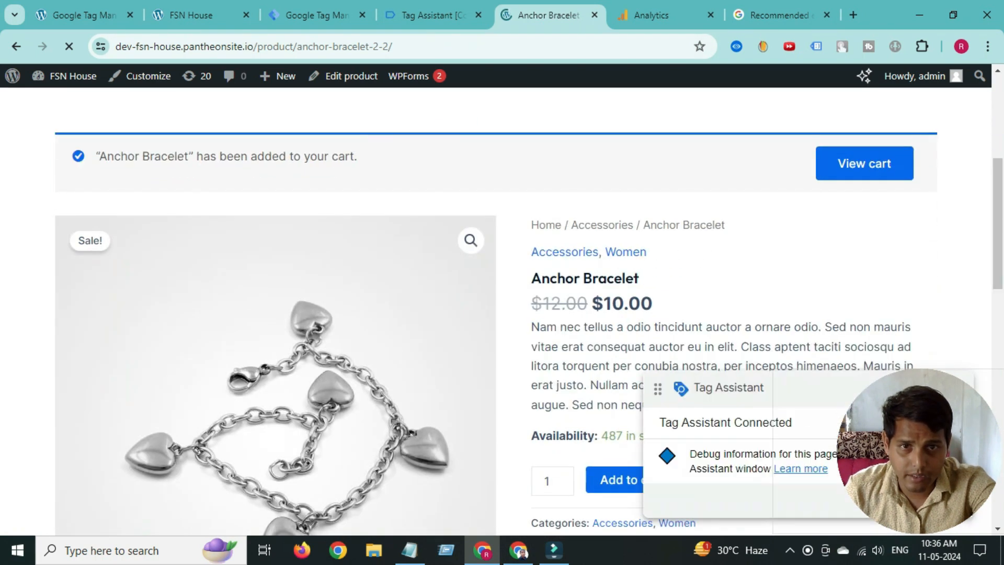
left_click_drag(542, 279, 614, 278)
double_click(614, 278)
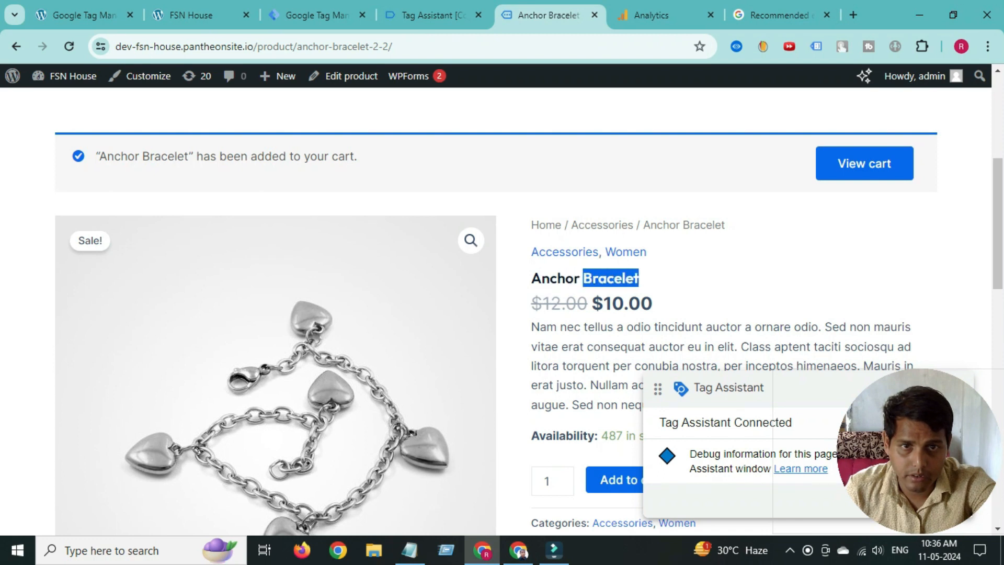
- Proceed from the cart to checkout and scroll to the prefilled billing details
left_click(865, 164)
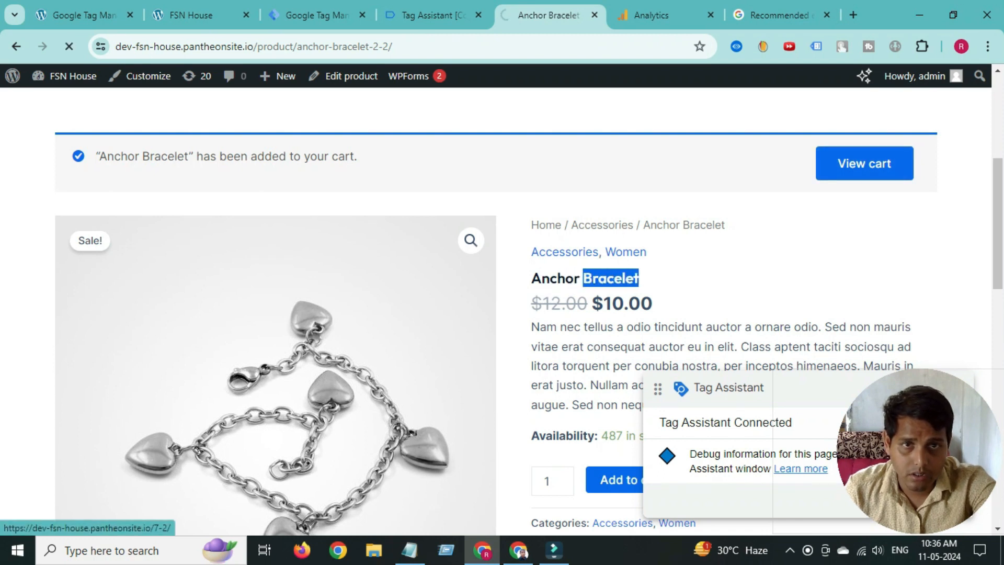
scroll(502, 313, "down", 6)
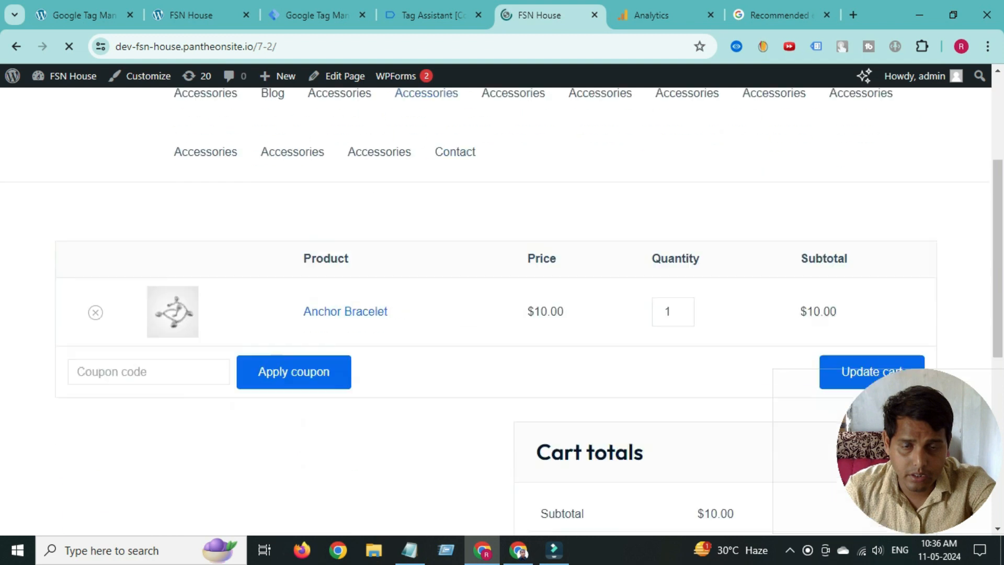
scroll(502, 313, "down", 4)
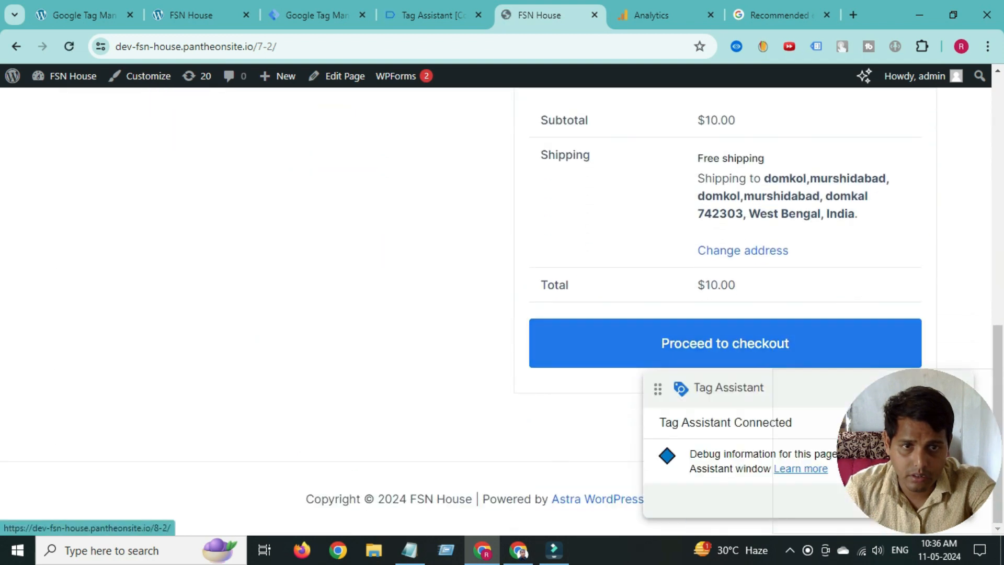
left_click(725, 343)
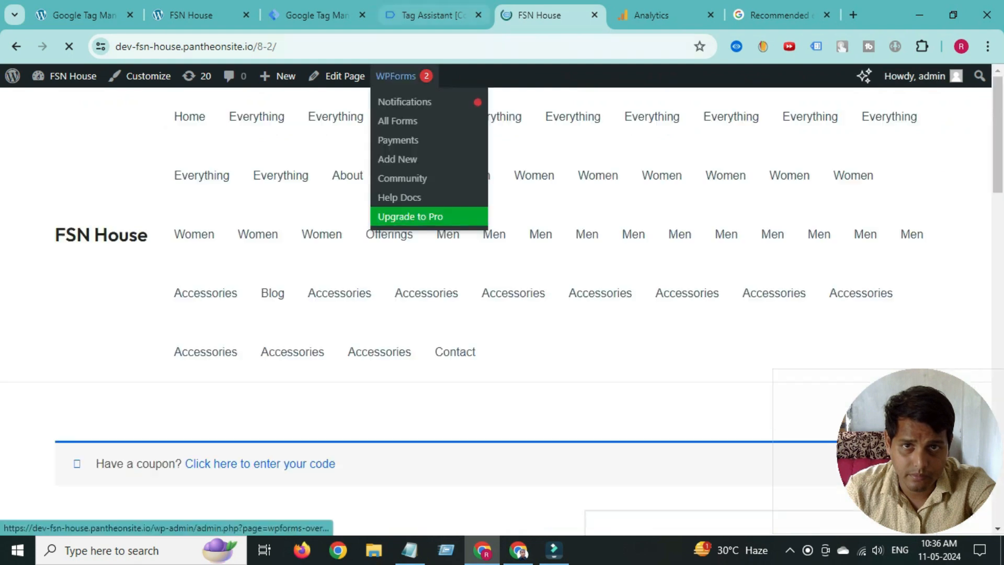
scroll(502, 314, "down", 8)
scroll(502, 313, "down", 5)
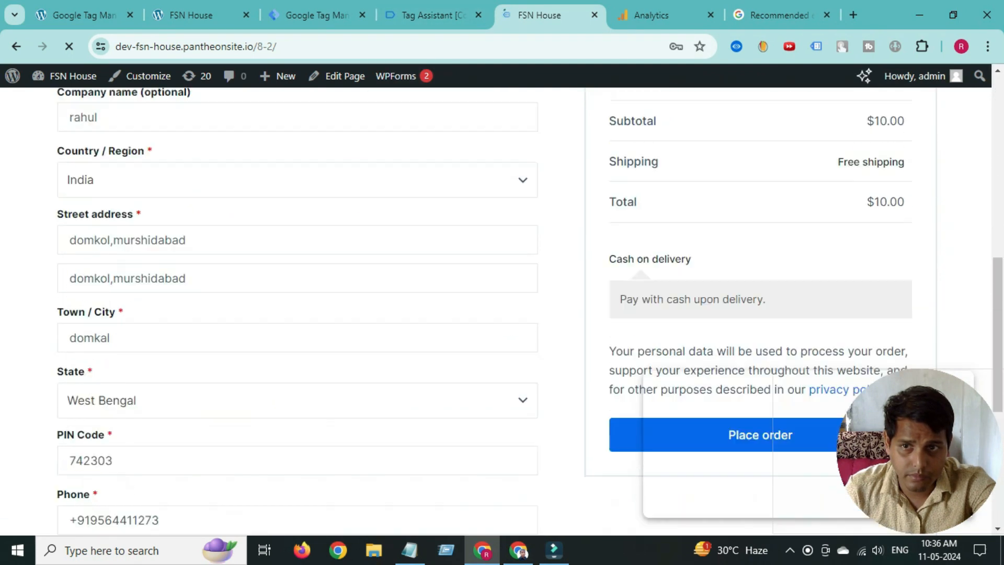
- Place the $10.00 test order to fire the purchase event
left_click(761, 252)
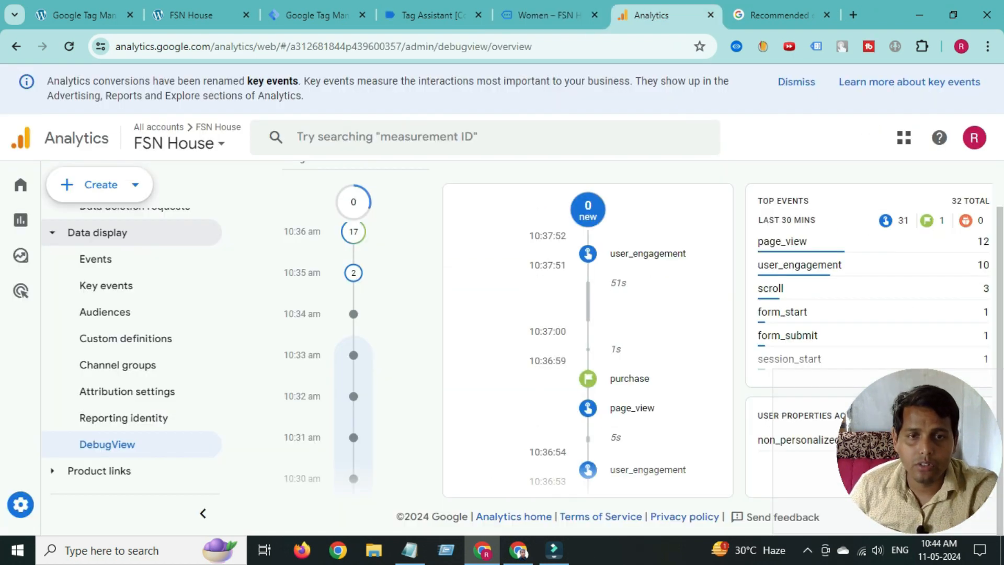
scroll(588, 340, "down", 2)
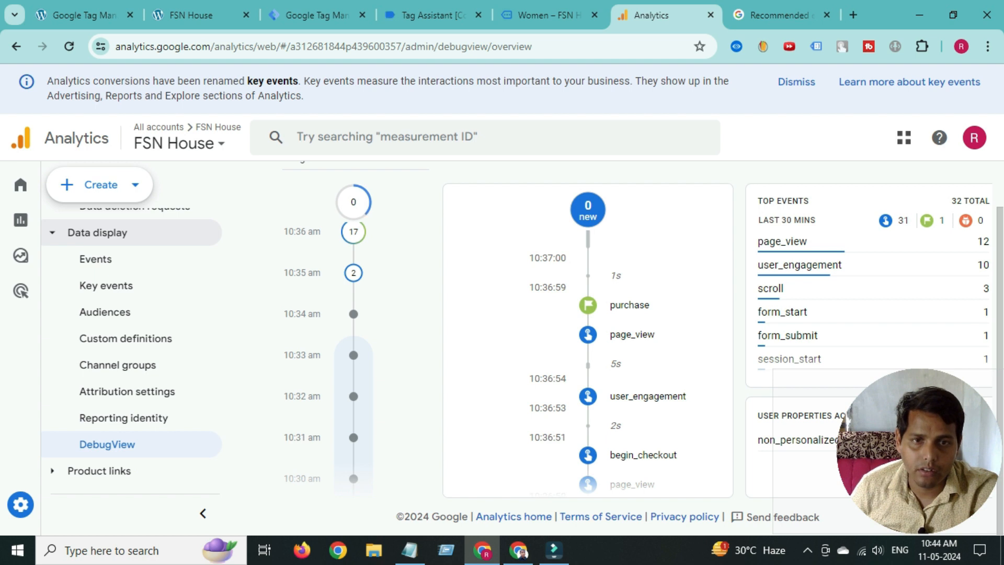
scroll(588, 340, "down", 4)
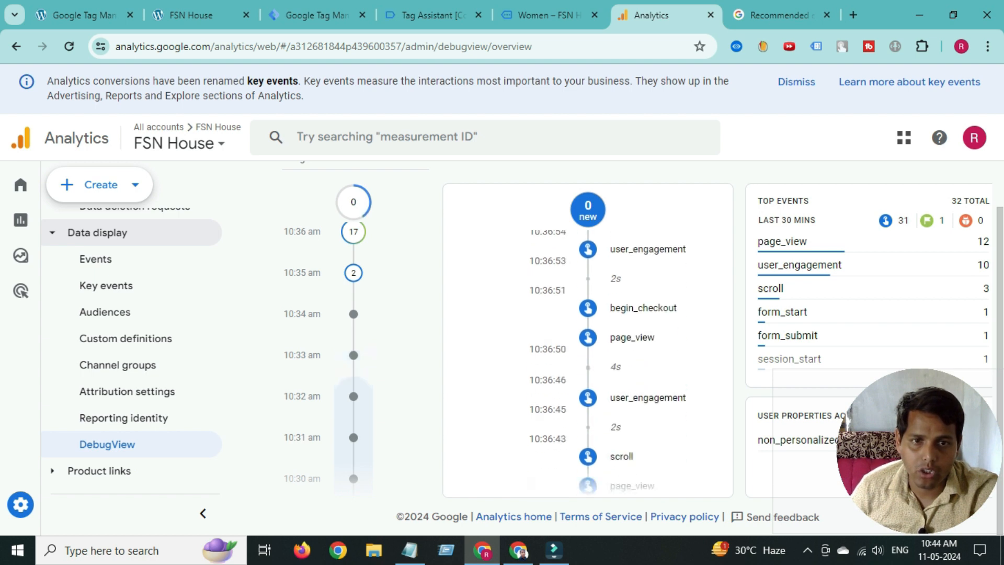
scroll(588, 340, "down", 6)
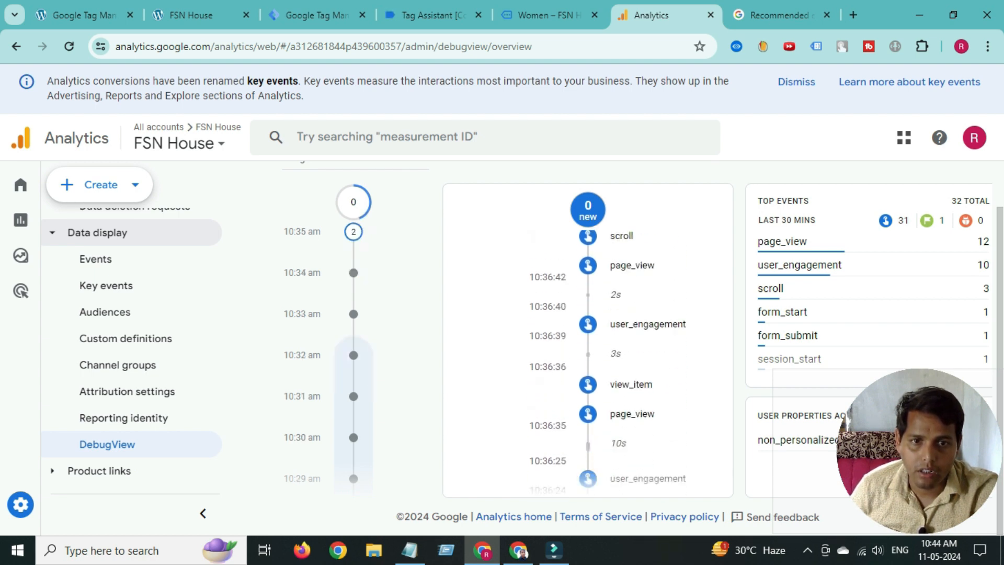
- Verify the view_item event in DebugView: page_title 'Anchor Bracelet – FSN House', value 10
left_click(631, 385)
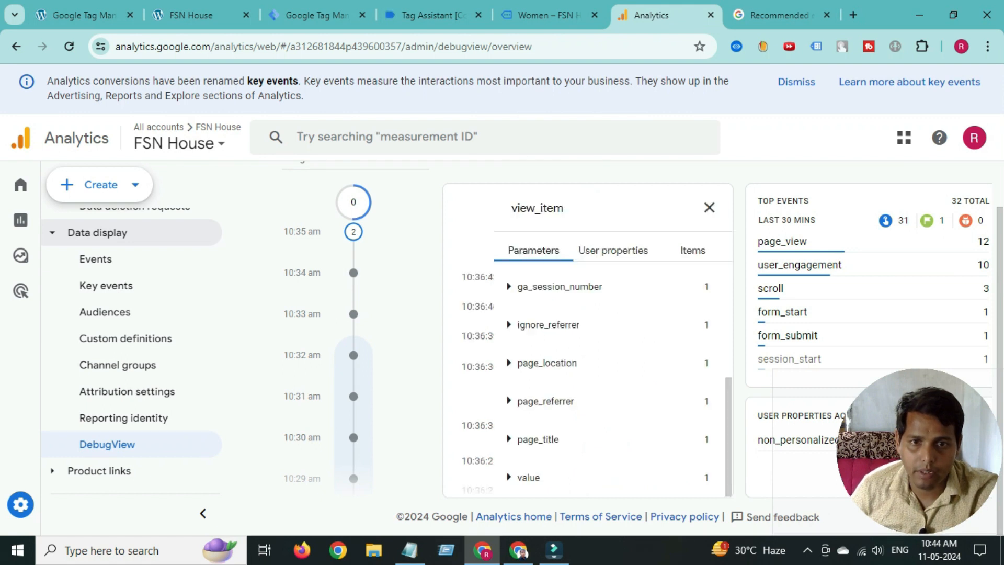
left_click(538, 440)
scroll(538, 439, "down", 1)
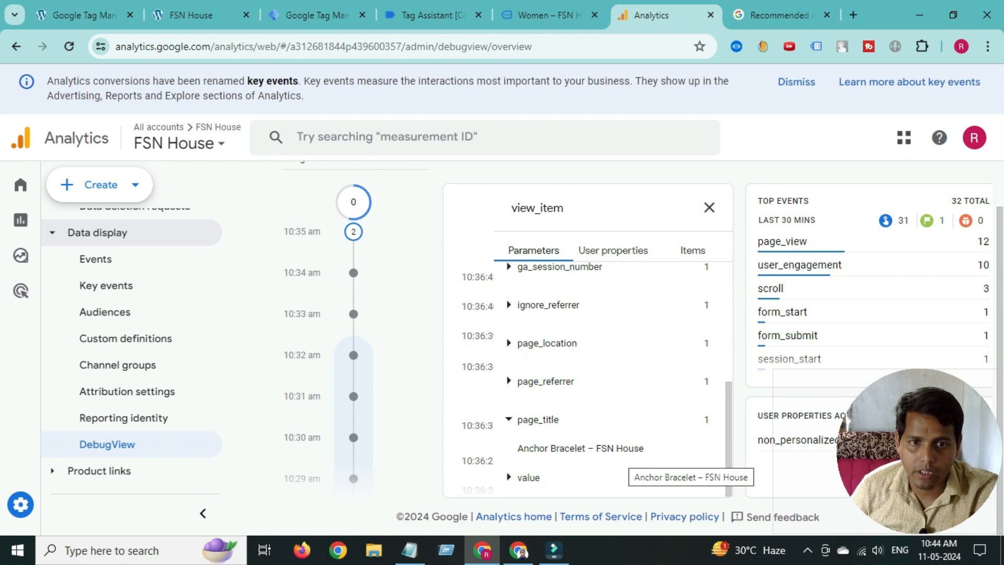
left_click(529, 477)
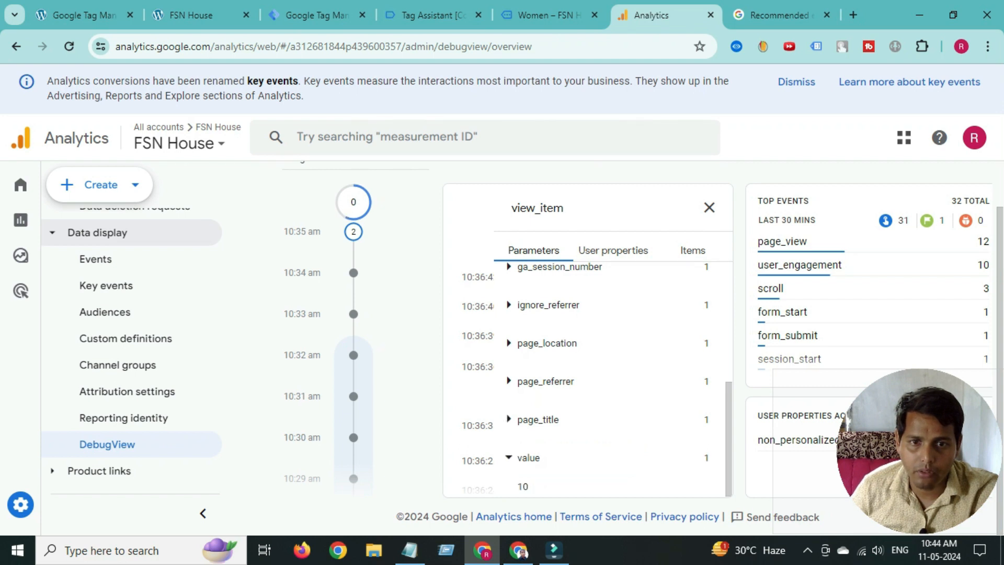
left_click(549, 16)
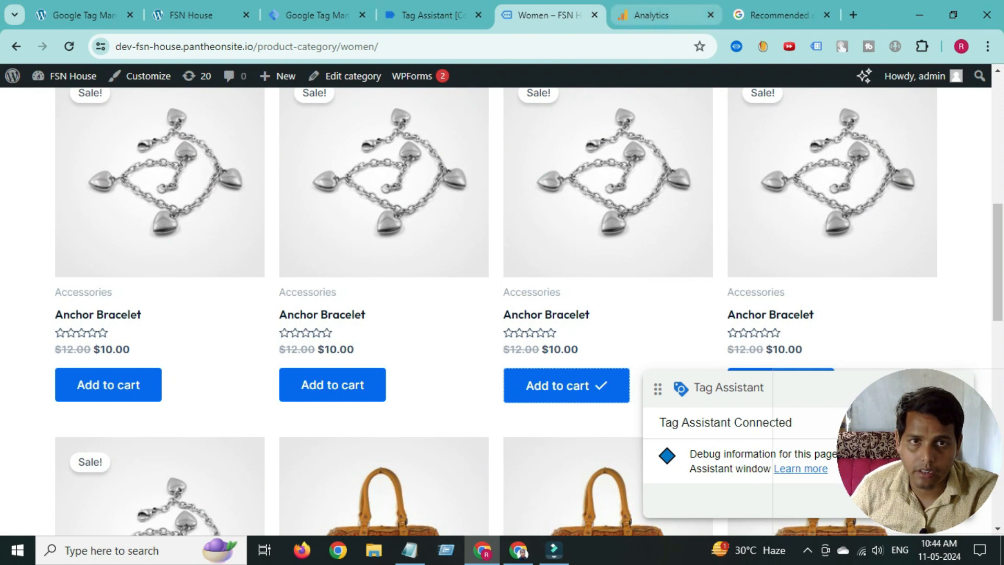
left_click(652, 15)
scroll(602, 366, "up", 1)
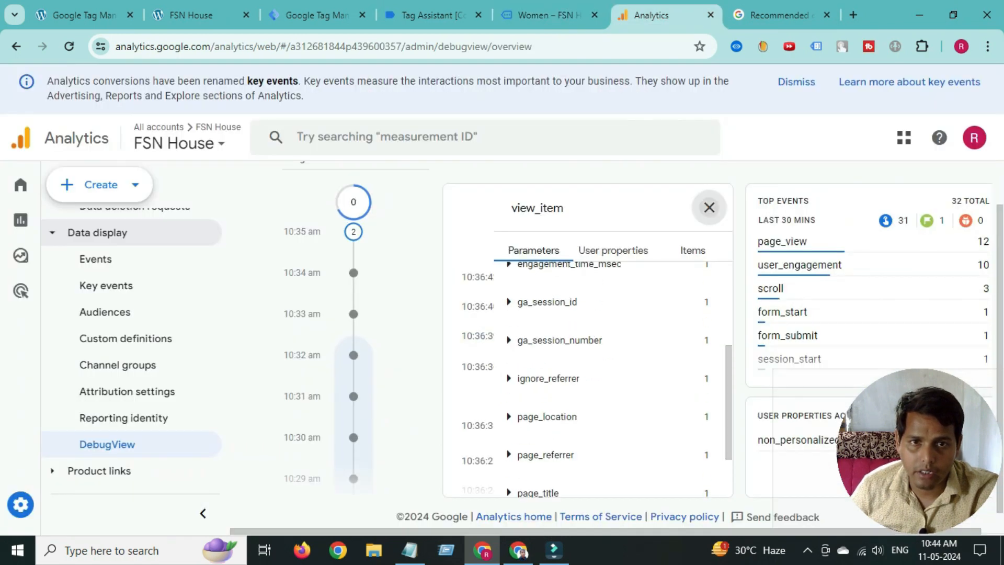
left_click(709, 208)
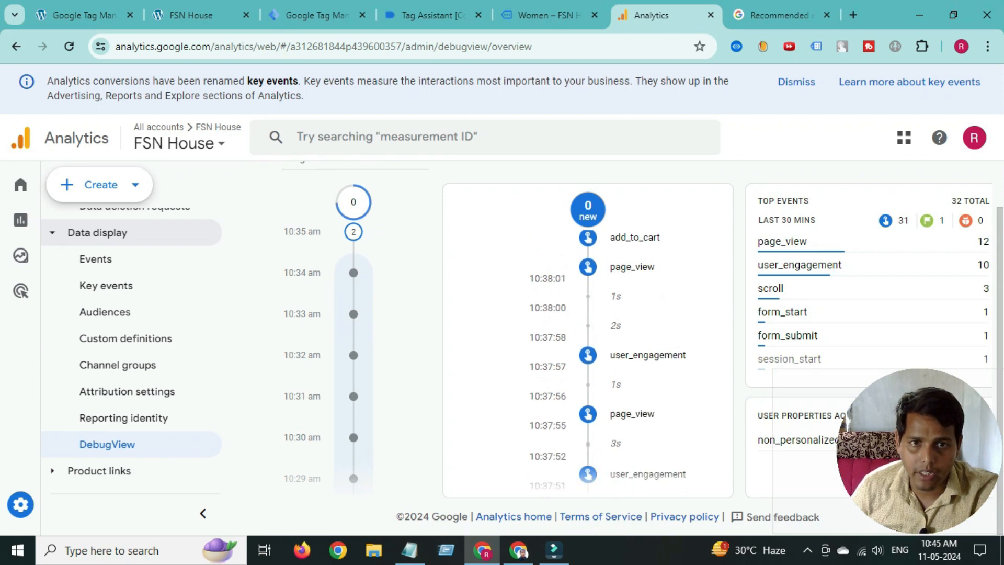
left_click(635, 238)
scroll(613, 367, "down", 1)
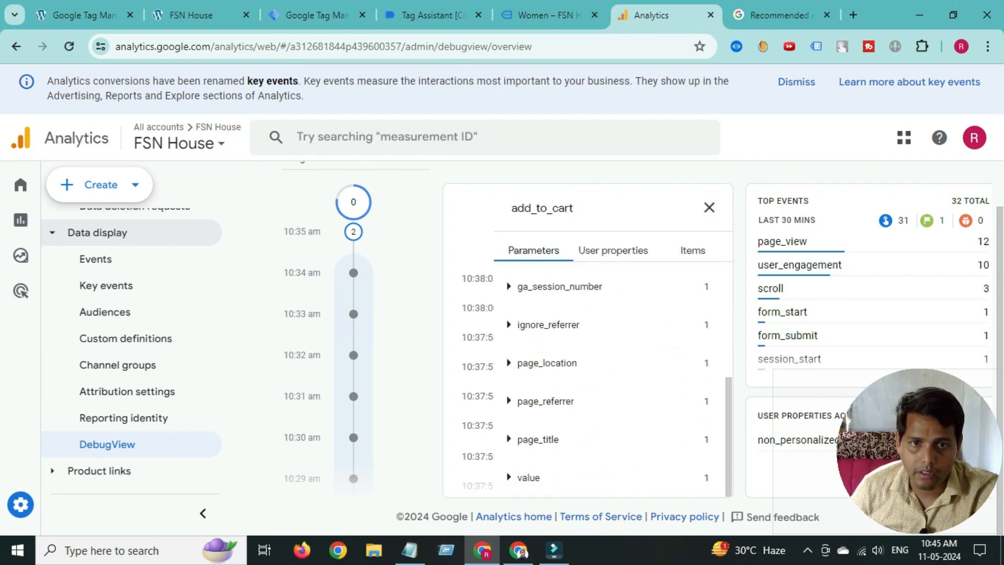
scroll(586, 377, "up", 3)
left_click(535, 281)
left_click(535, 280)
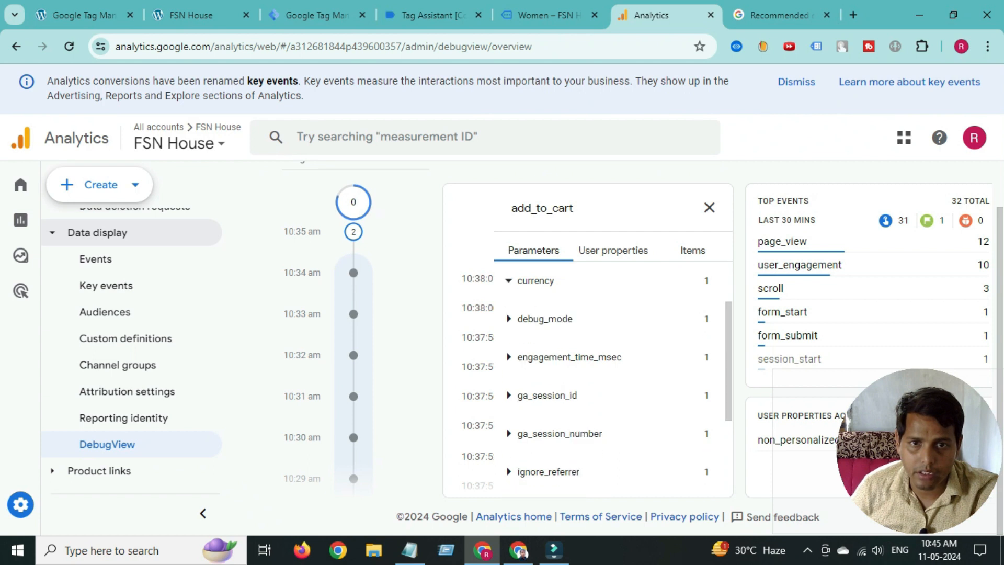
scroll(535, 283, "down", 3)
left_click(528, 478)
scroll(528, 478, "down", 1)
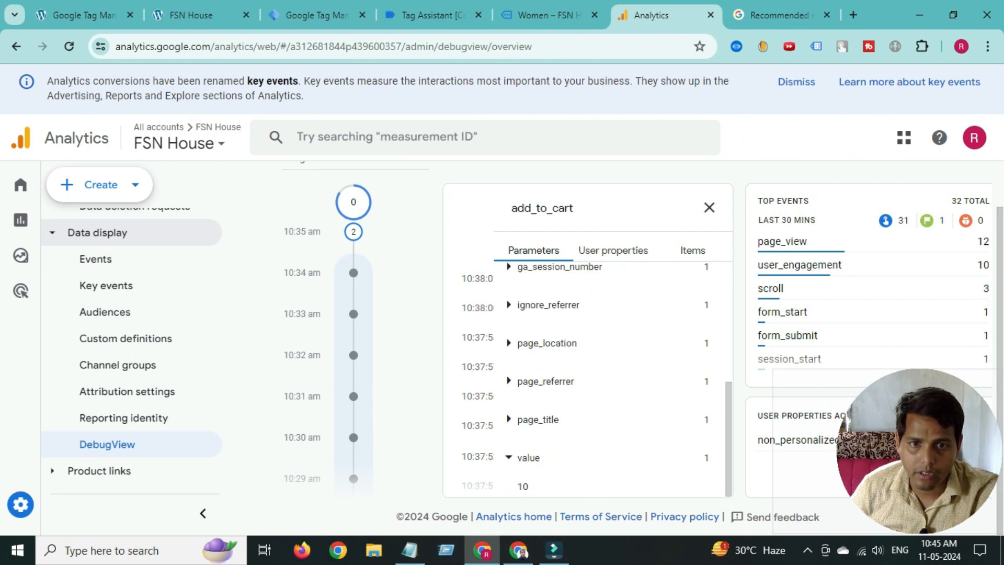
left_click(710, 208)
scroll(628, 340, "down", 1)
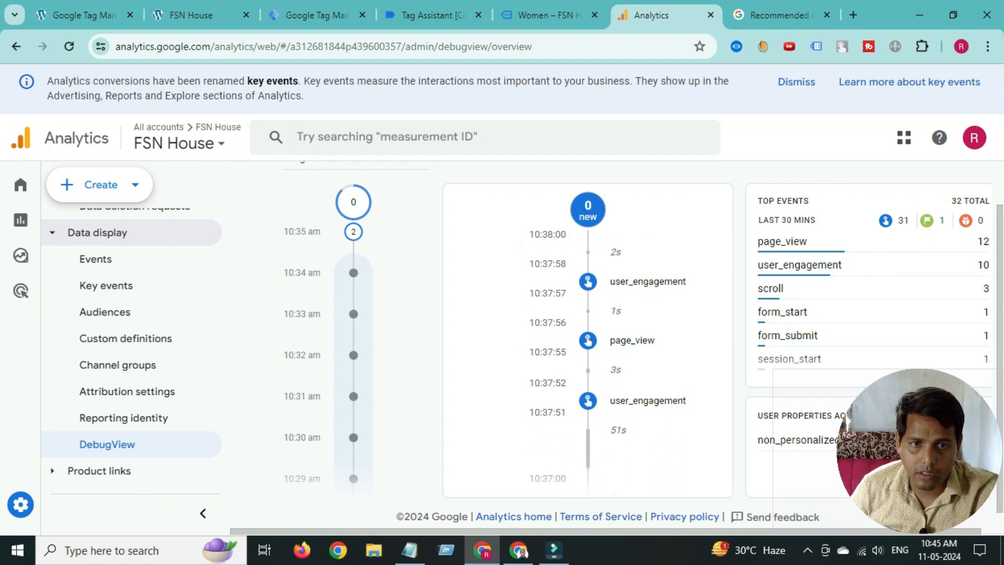
scroll(628, 340, "up", 1)
scroll(588, 340, "up", 5)
scroll(588, 340, "down", 8)
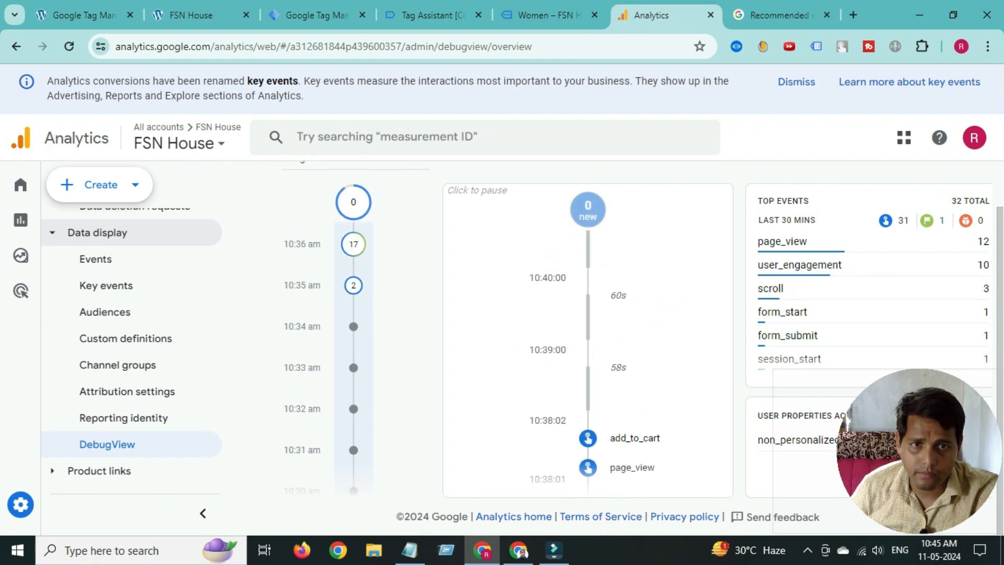
scroll(588, 340, "down", 3)
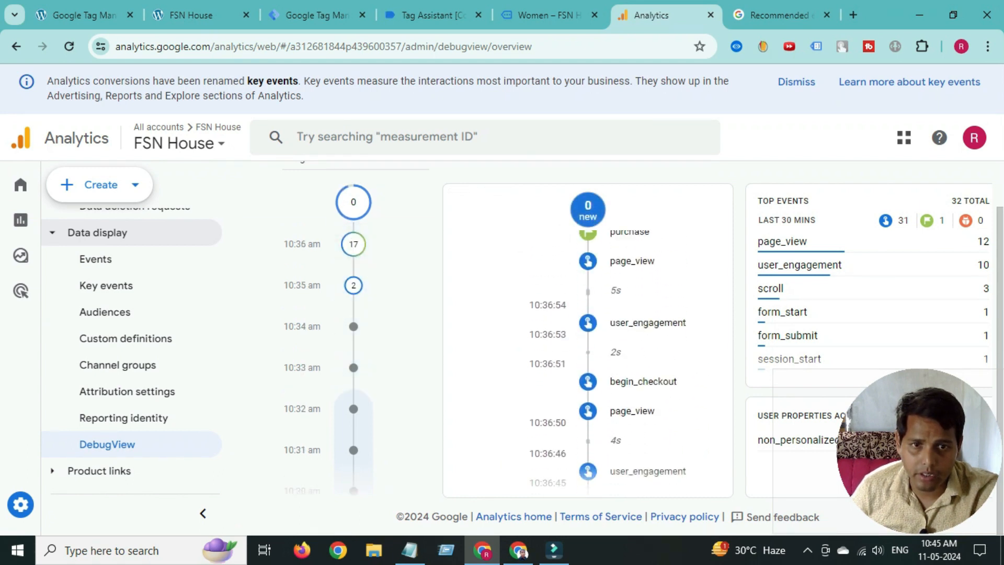
left_click(643, 381)
scroll(601, 388, "down", 5)
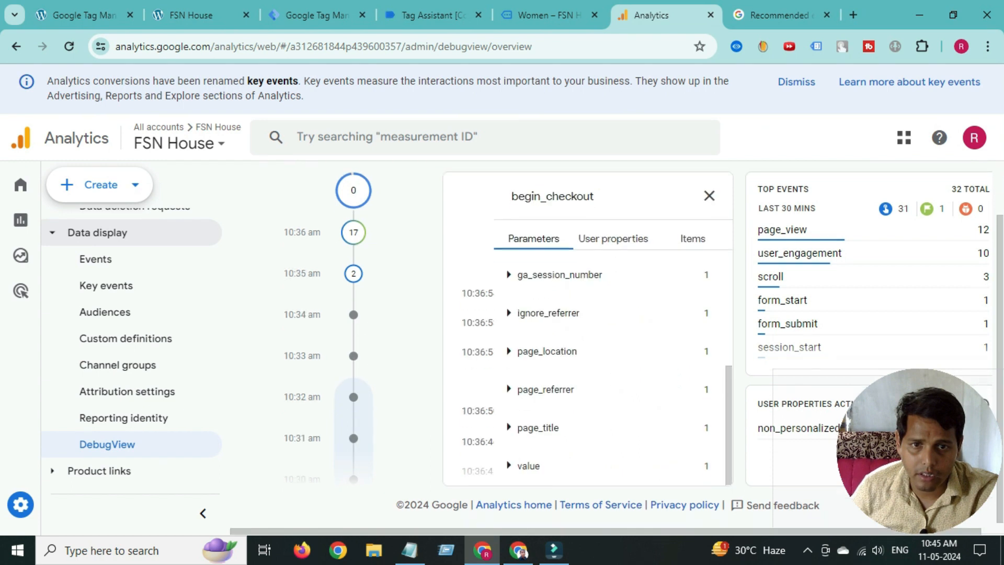
scroll(601, 387, "up", 1)
left_click(528, 476)
scroll(528, 477, "down", 1)
scroll(588, 377, "up", 3)
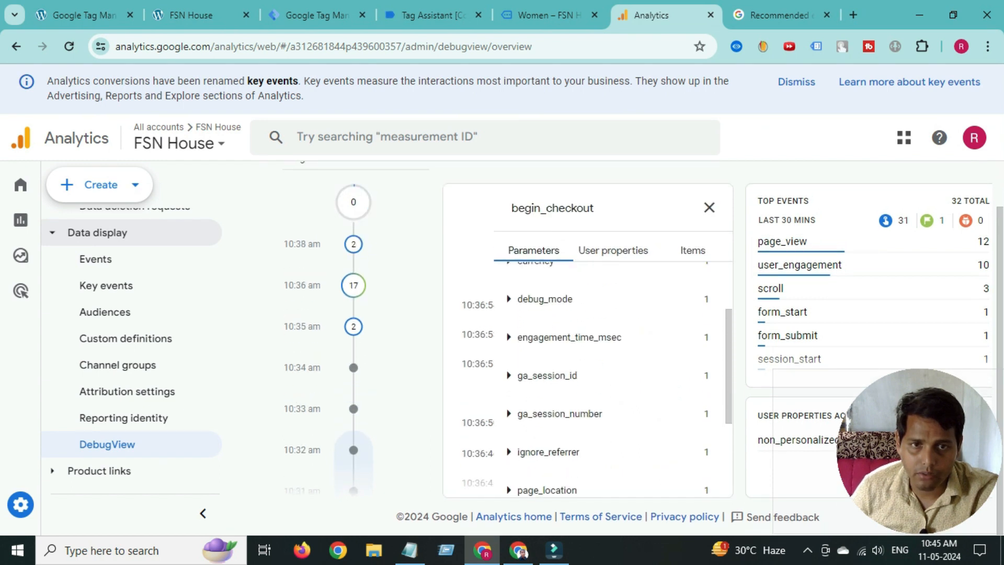
left_click(692, 251)
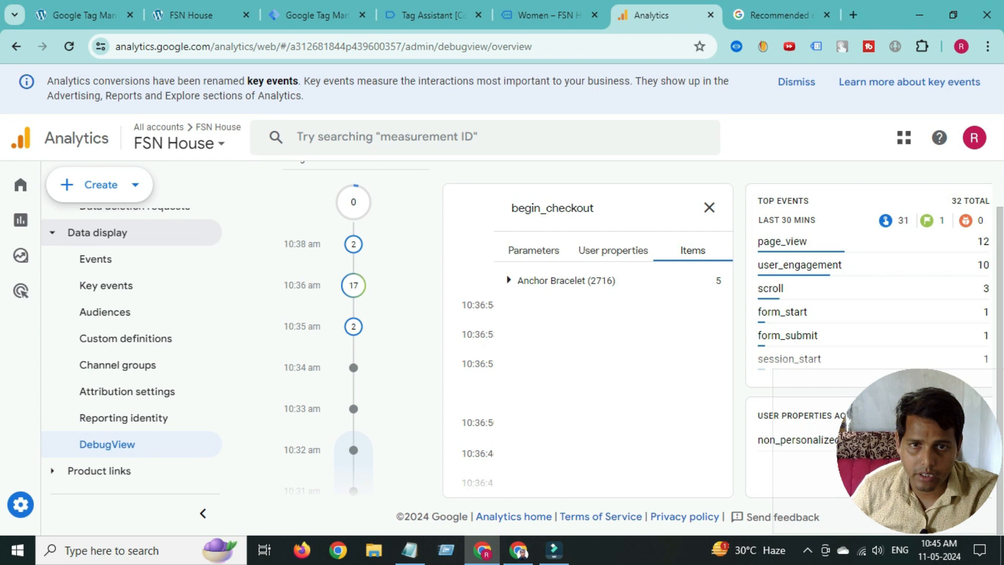
left_click(566, 281)
left_click(613, 251)
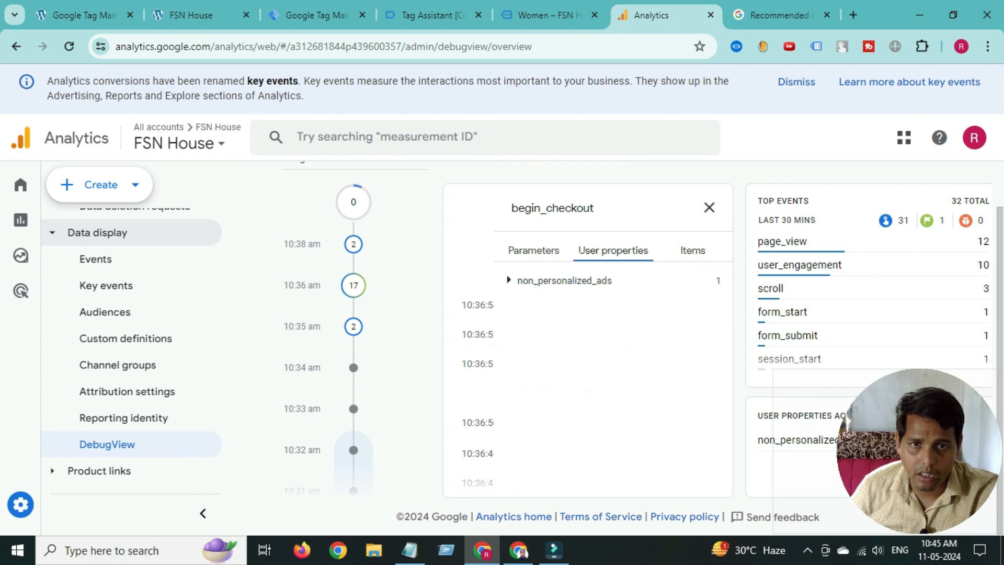
left_click(534, 250)
left_click(535, 356)
left_click(710, 207)
scroll(588, 335, "up", 3)
left_click(629, 378)
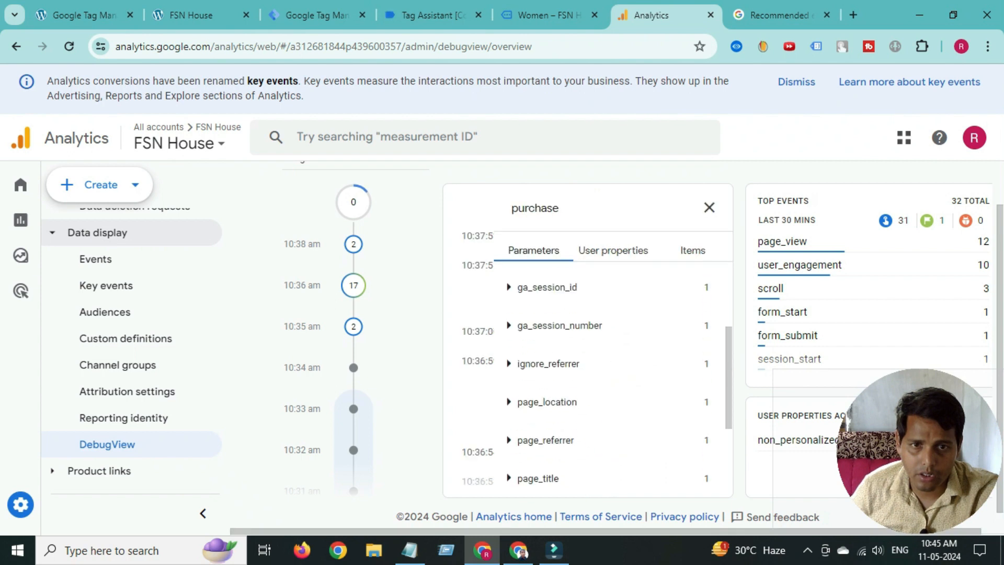
scroll(588, 366, "down", 3)
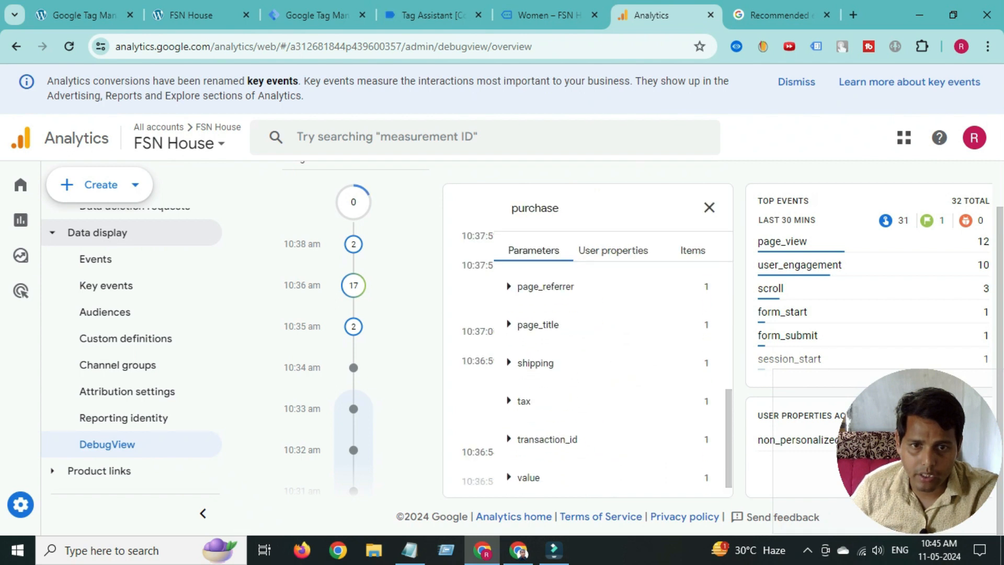
scroll(529, 458, "down", 1)
left_click(529, 459)
left_click(547, 439)
scroll(548, 439, "down", 1)
left_click(524, 381)
left_click(535, 343)
scroll(535, 343, "up", 1)
left_click(538, 378)
left_click(545, 340)
scroll(546, 340, "up", 4)
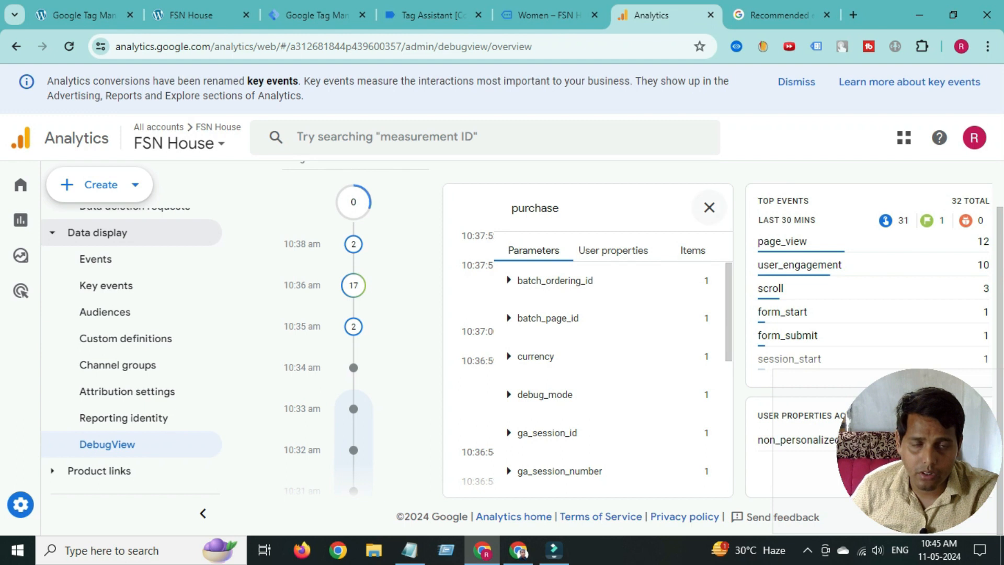
left_click(710, 208)
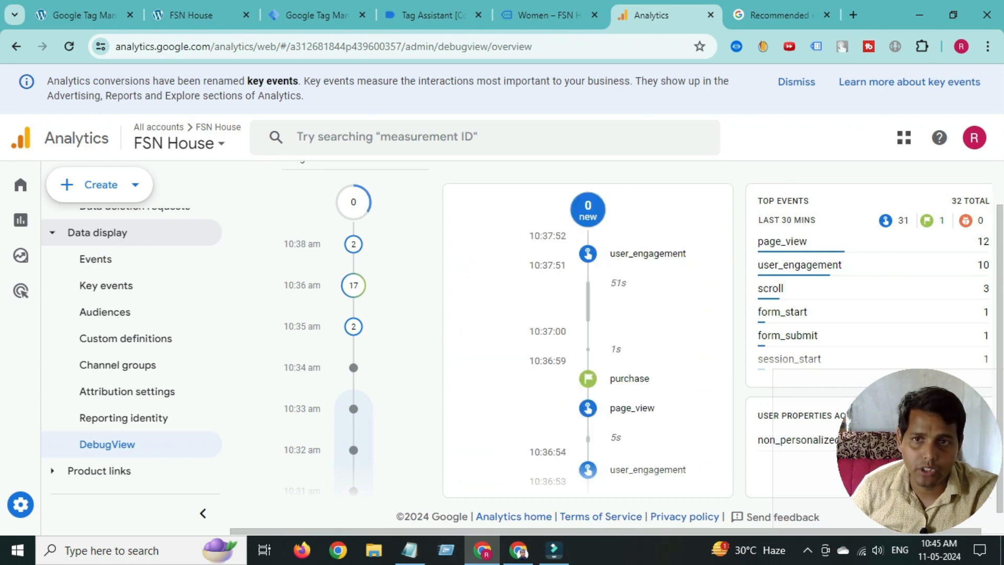